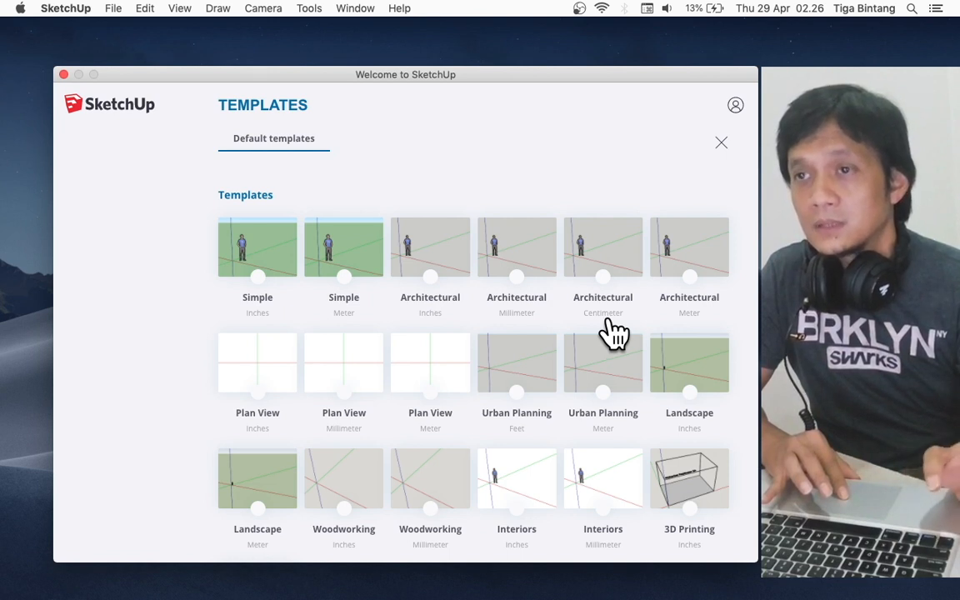
# - Start a new model from the Architectural Centimeter template and close the floating tool palette
pyautogui.click(608, 238)
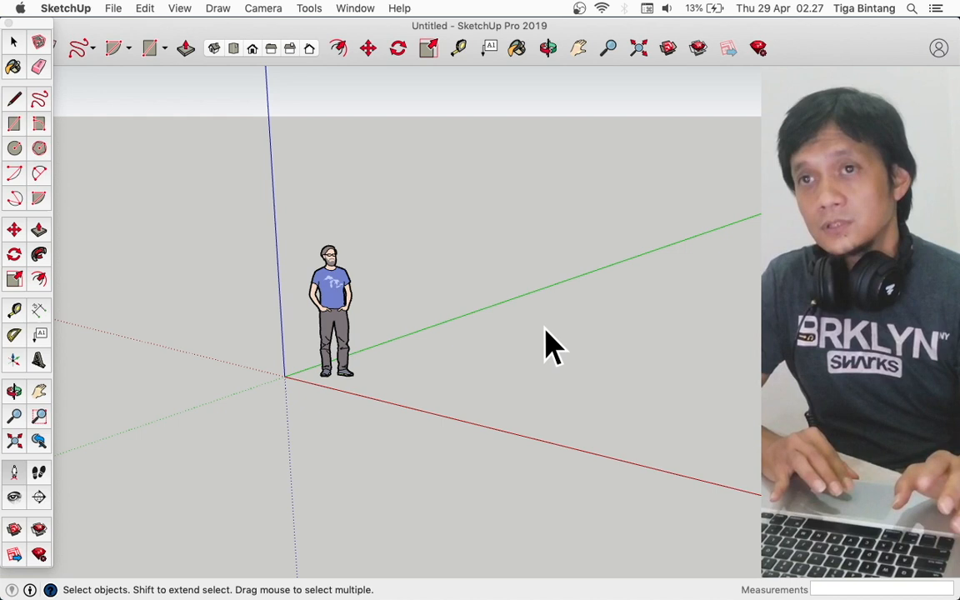
pyautogui.click(8, 25)
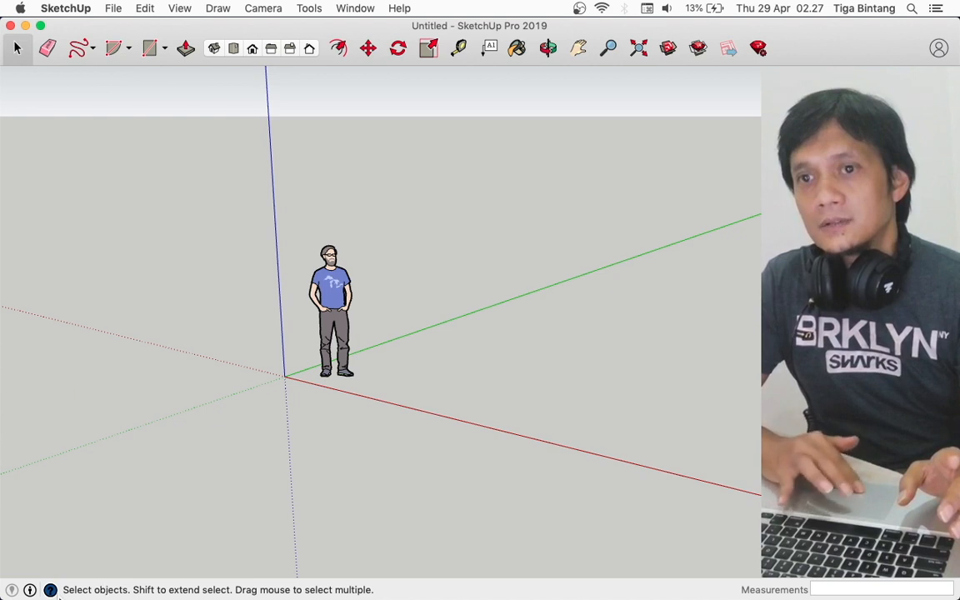
# - Look at the Instructor help for the Select tool, and close it
pyautogui.click(50, 590)
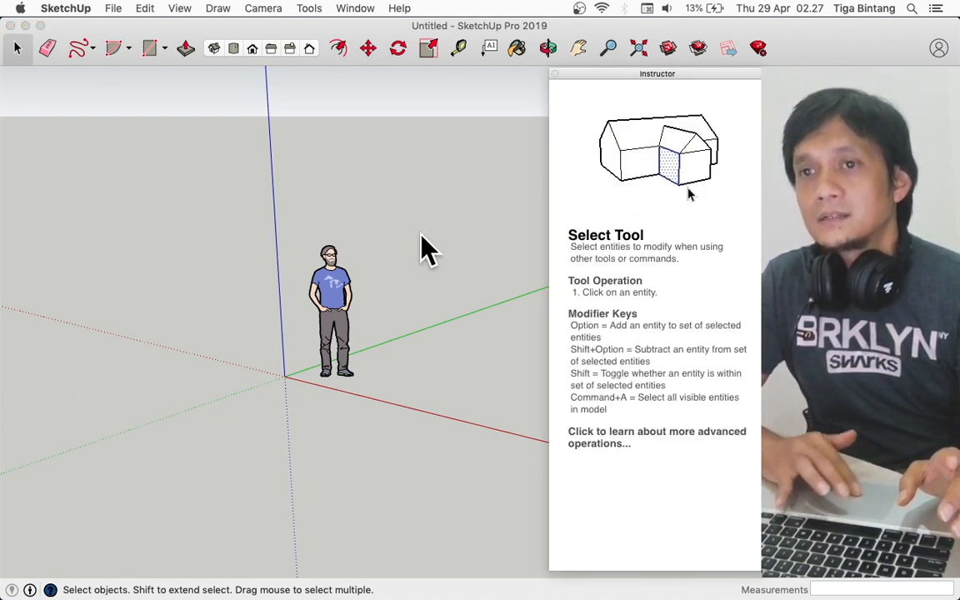
pyautogui.click(555, 75)
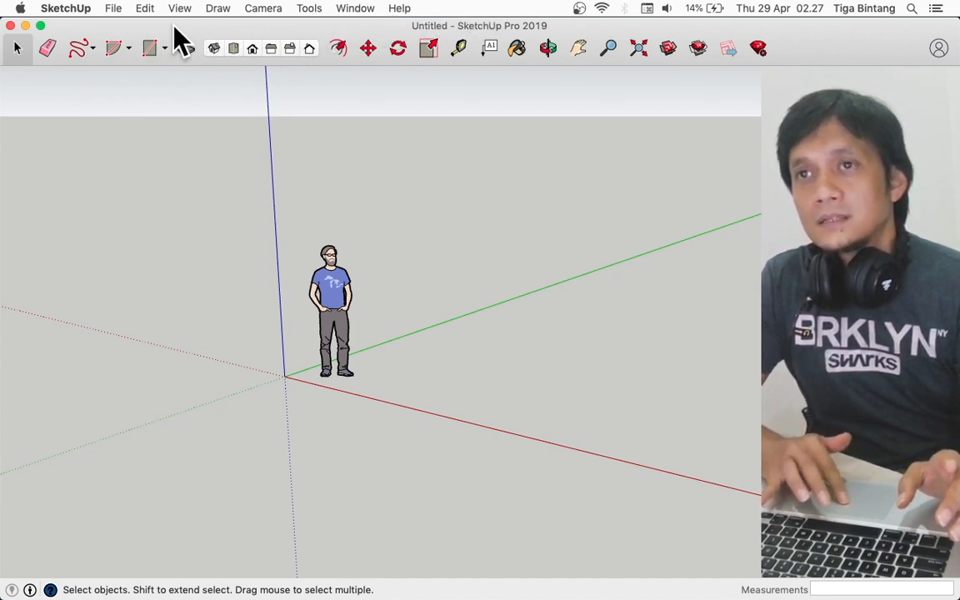
# - Show the Large Tool Set palette
pyautogui.click(309, 8)
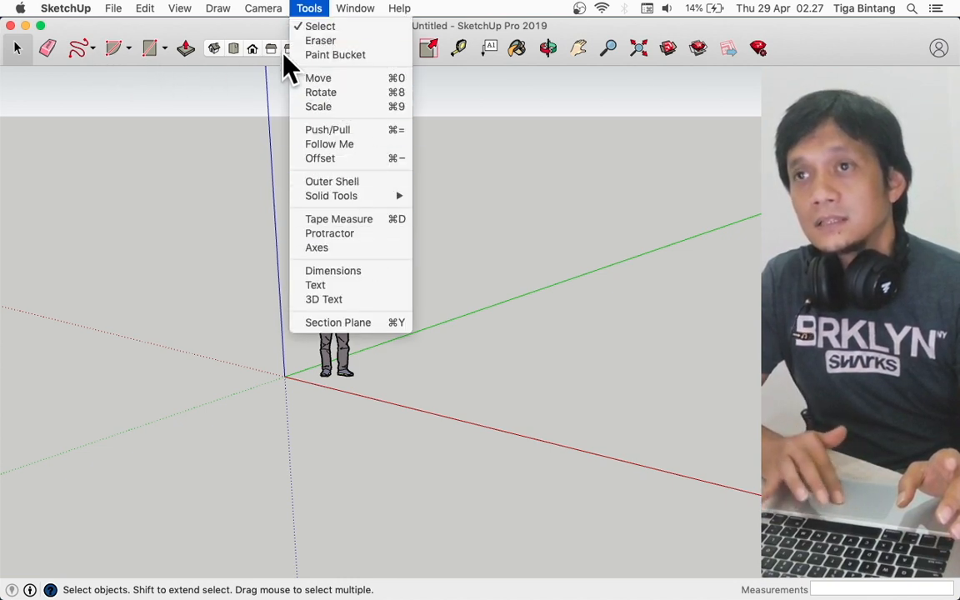
pyautogui.moveTo(191, 10)
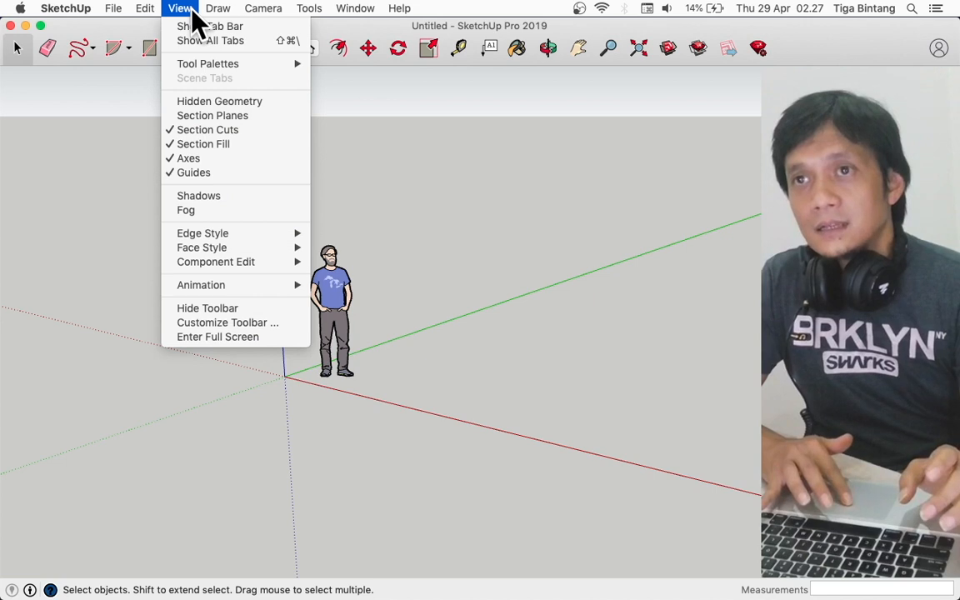
pyautogui.moveTo(276, 65)
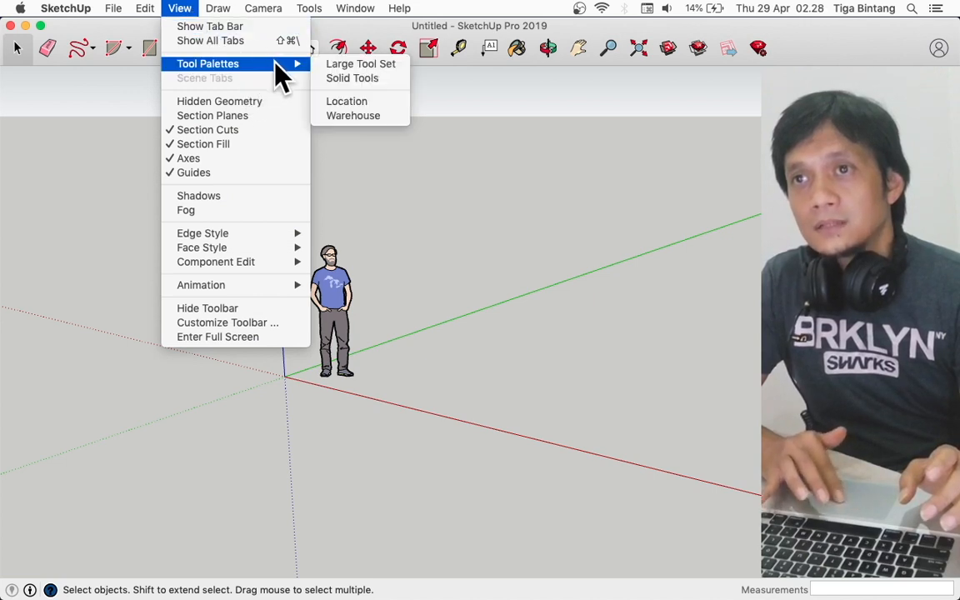
pyautogui.click(406, 66)
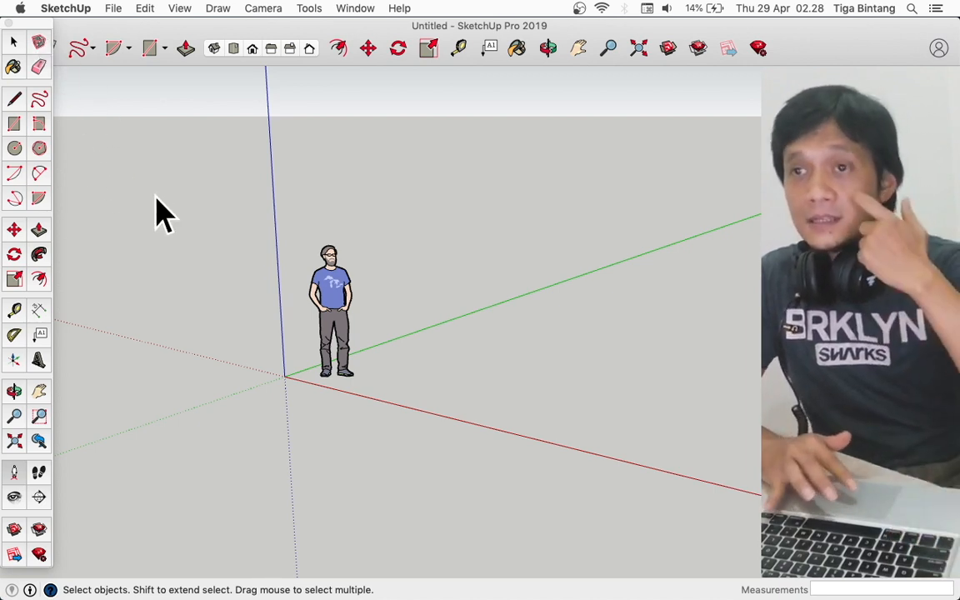
# - Select the standing figure as a trial, and clear the selection
pyautogui.click(334, 315)
pyautogui.click(403, 325)
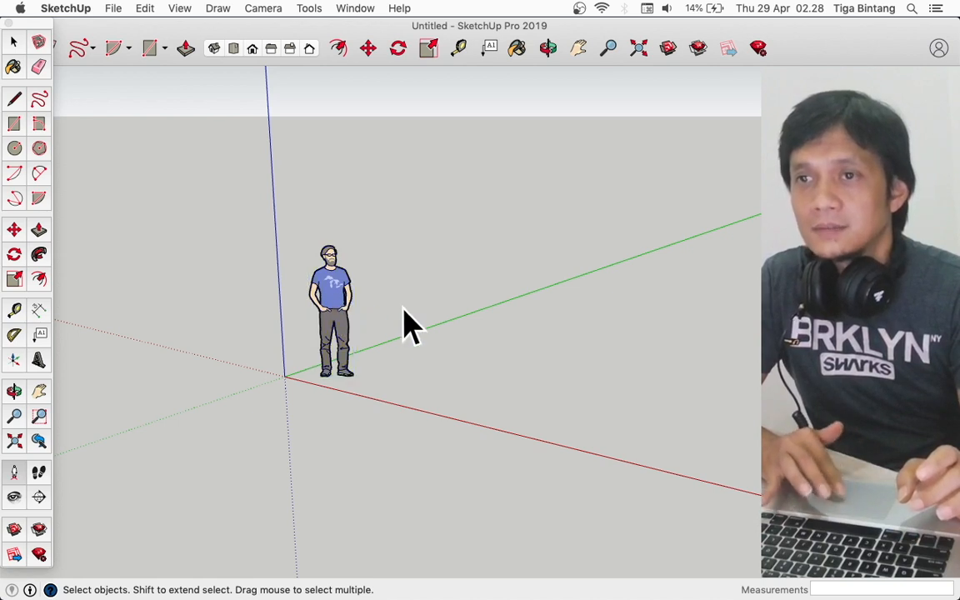
pyautogui.click(332, 315)
pyautogui.scroll(5, 367, 350)
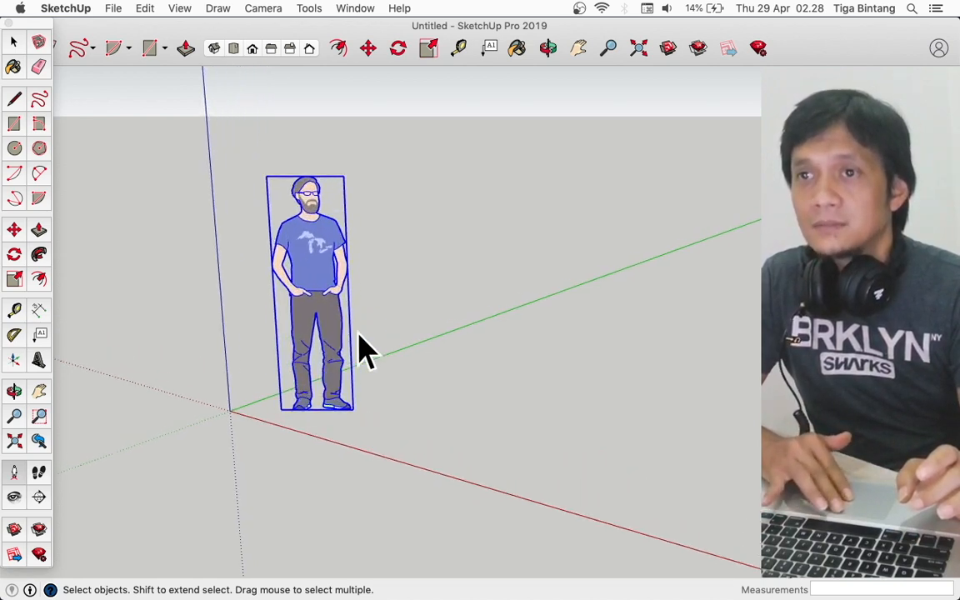
pyautogui.click(379, 285)
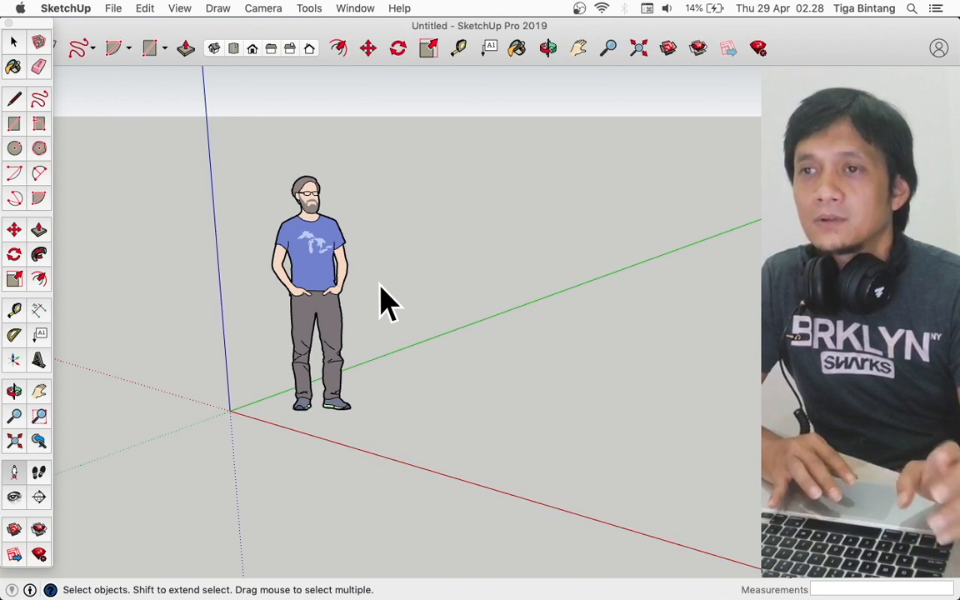
# - Try the Tape Measure upward from the standing figure's feet, and return to the Select tool with nothing selected
pyautogui.click(342, 307)
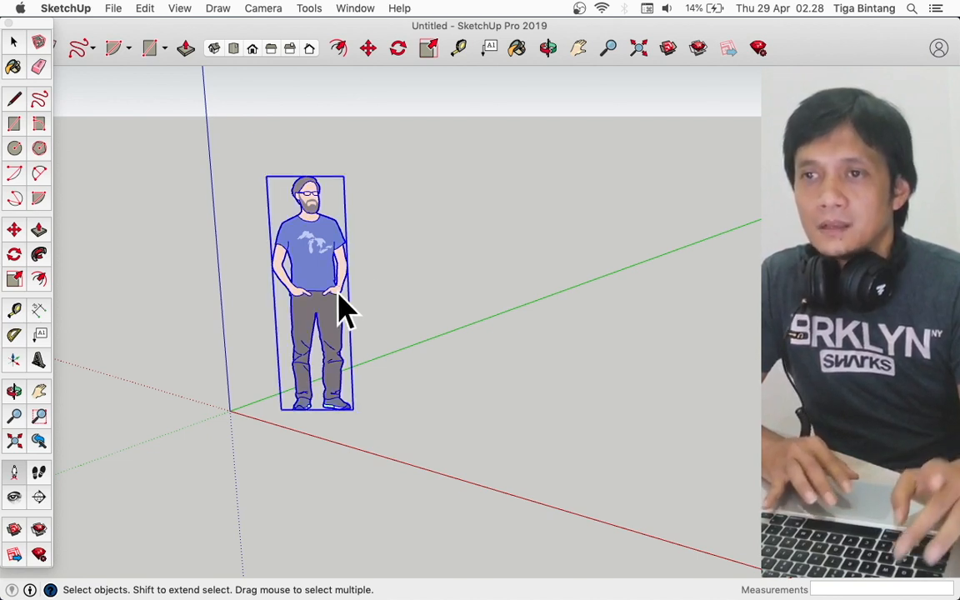
pyautogui.press('t')
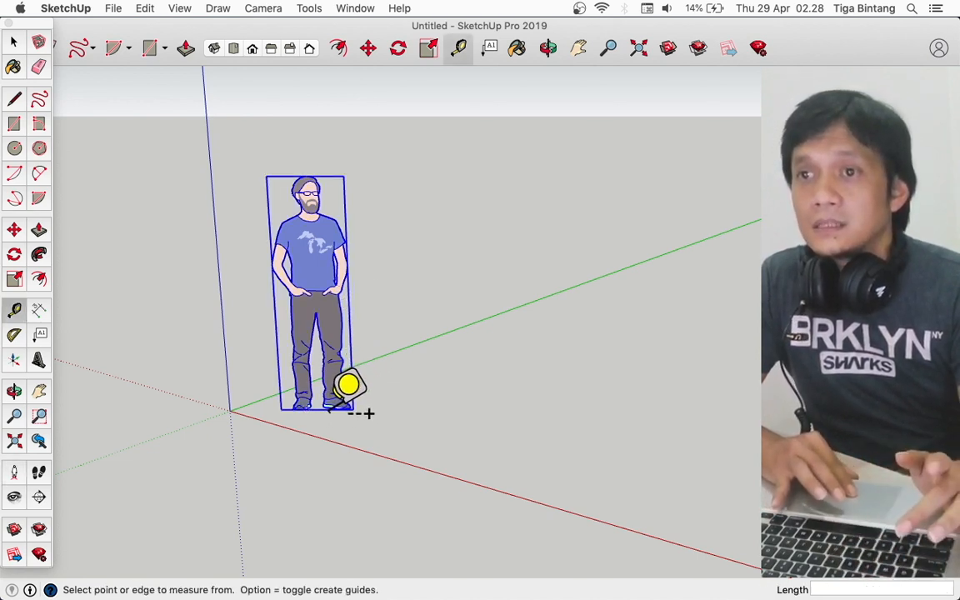
pyautogui.click(330, 410)
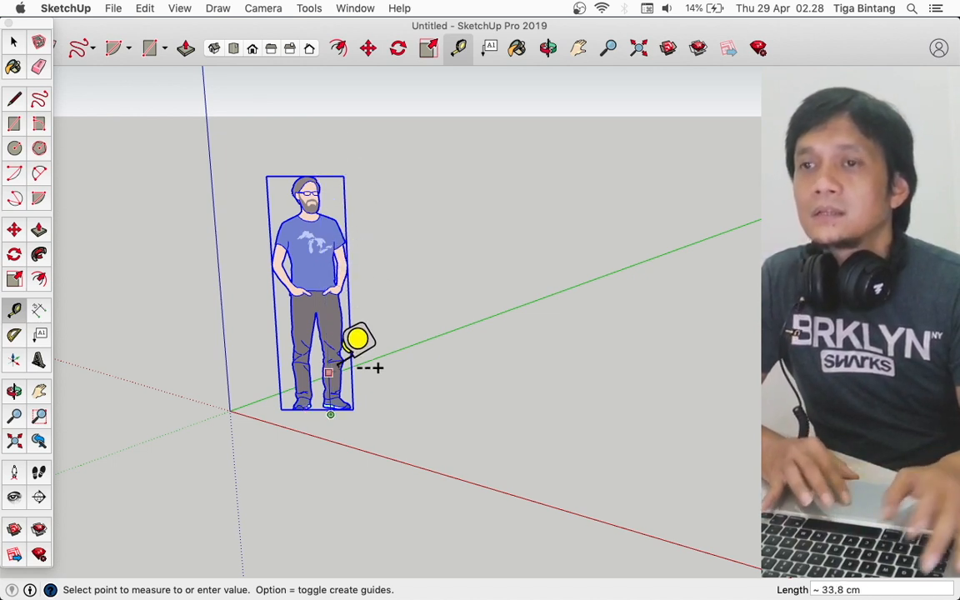
pyautogui.press('space')
pyautogui.click(372, 446)
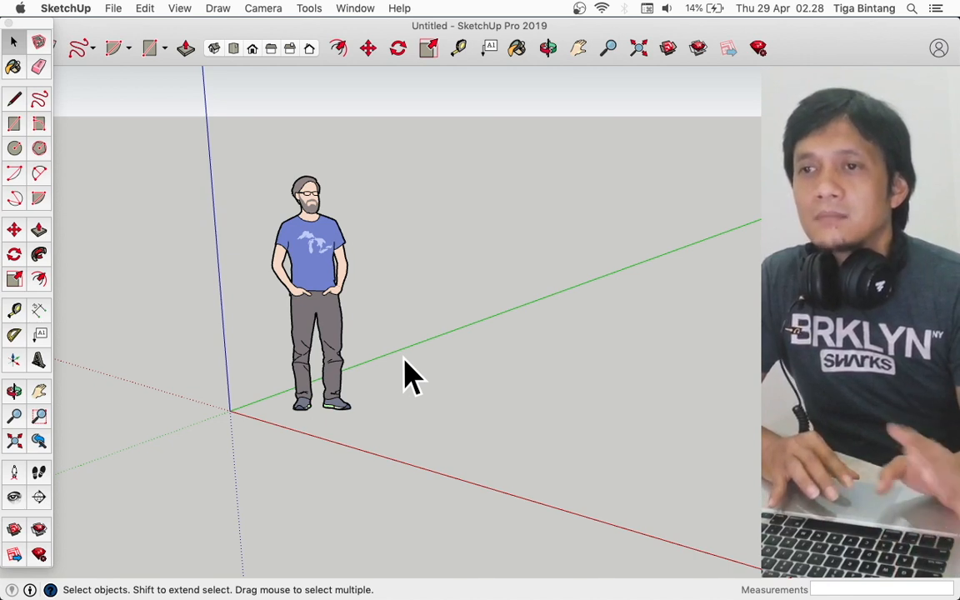
# - Draw a vertical 50 x 50 cm rectangle beside the standing figure
pyautogui.press('r')
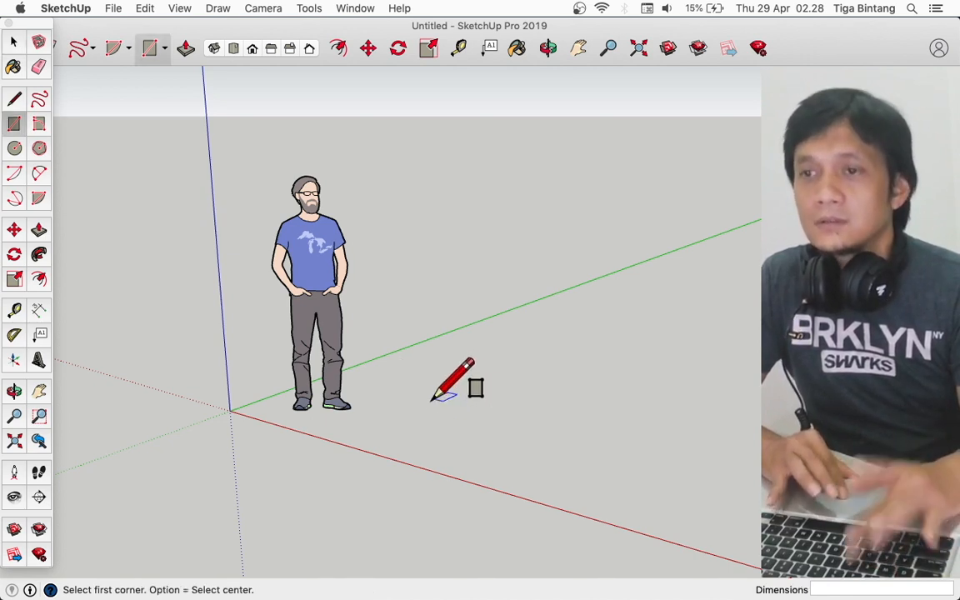
pyautogui.click(408, 406)
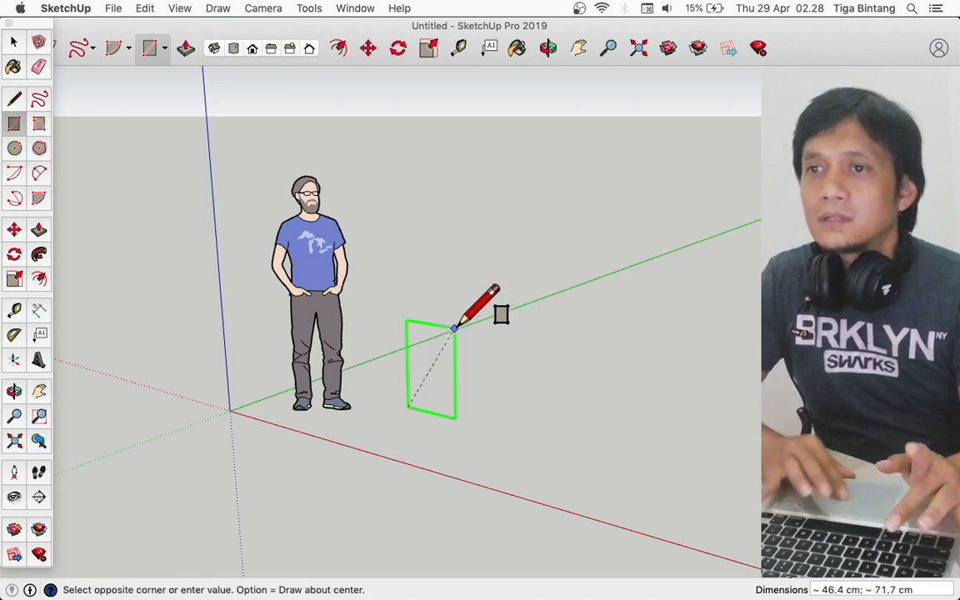
pyautogui.write('50')
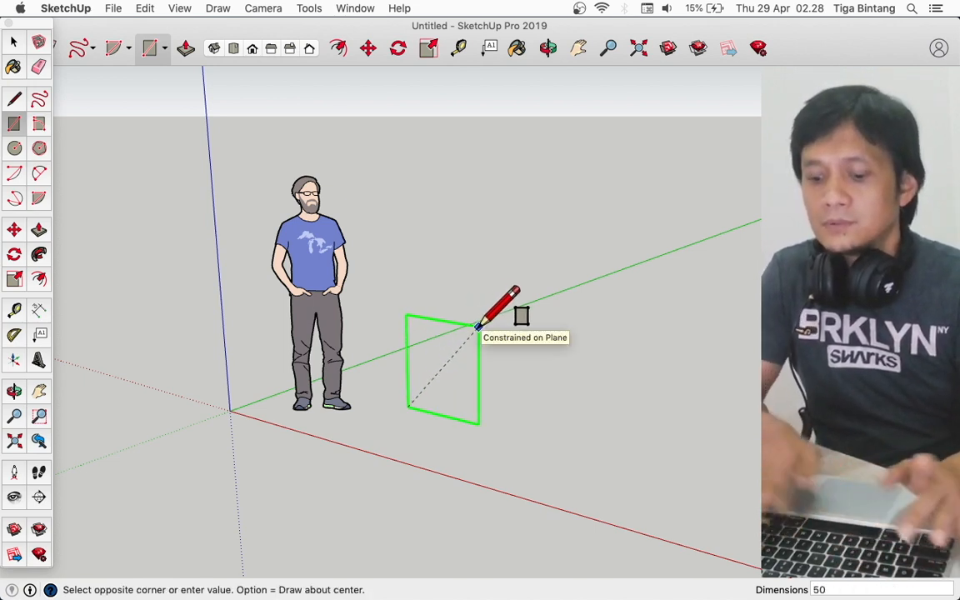
pyautogui.write(';50')
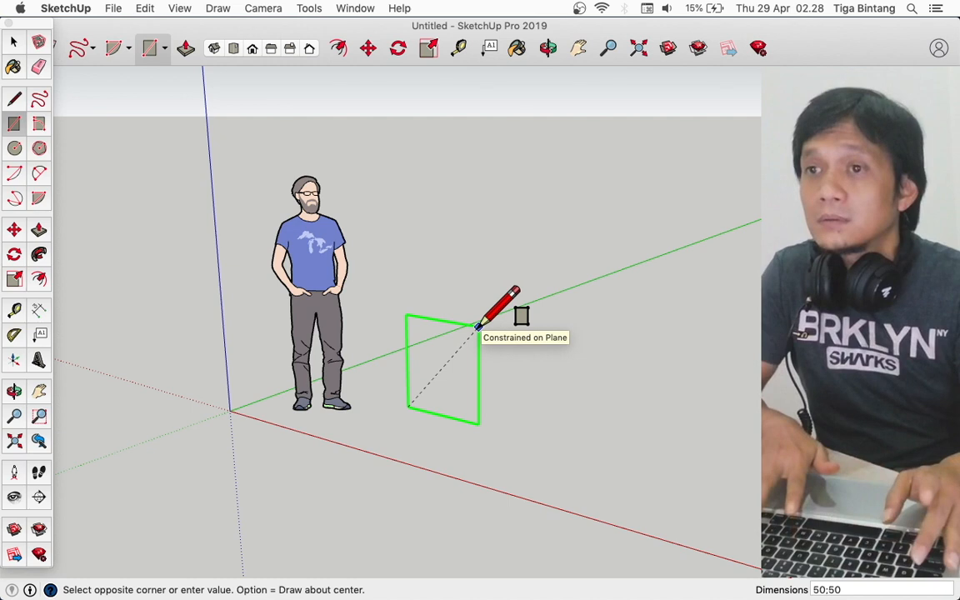
pyautogui.press('Return')
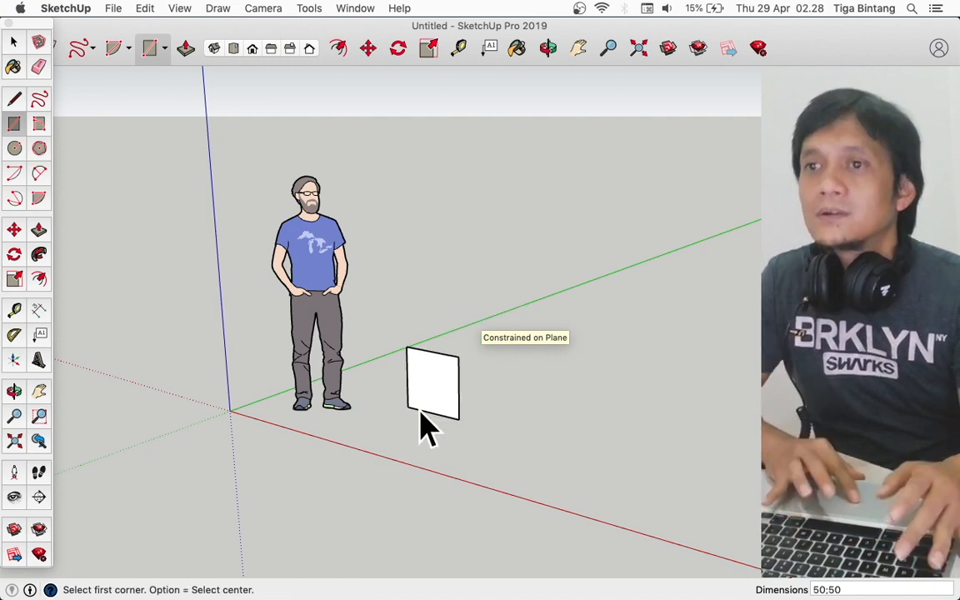
# - Delete the 50 x 50 cm rectangle, including its face and edges
pyautogui.press('space')
pyautogui.click(428, 379)
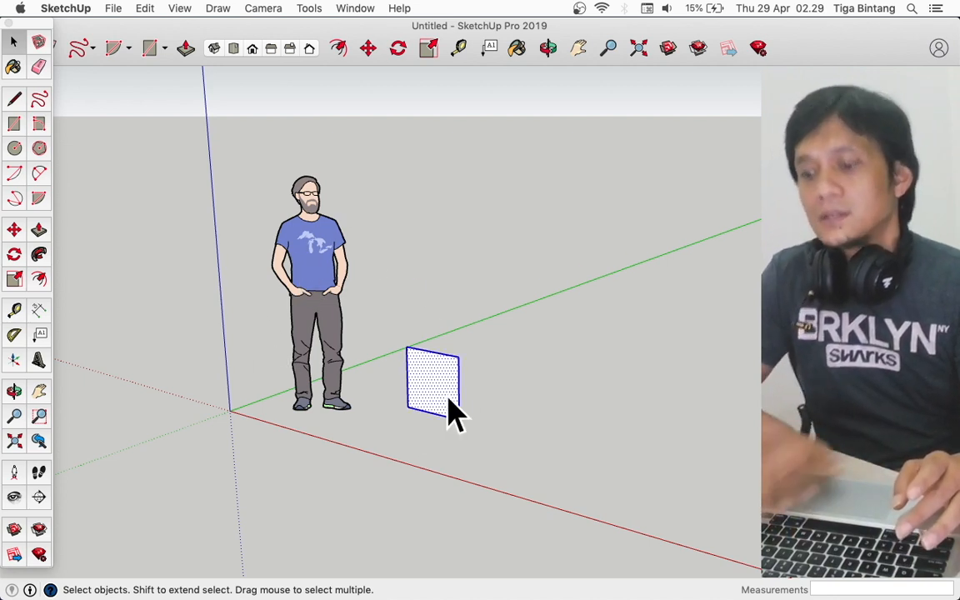
pyautogui.press('Delete')
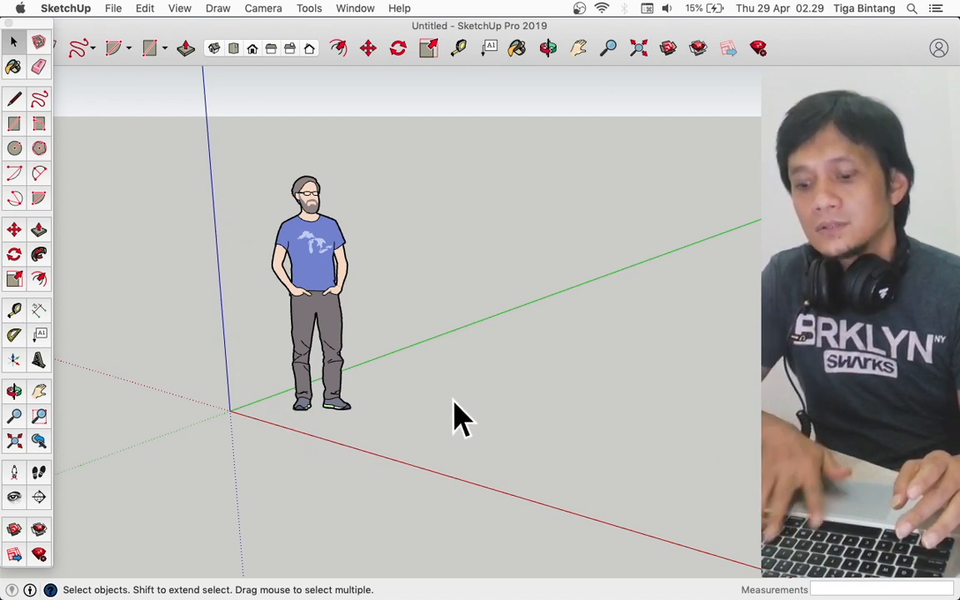
pyautogui.press('o')
pyautogui.moveTo(449, 395); pyautogui.dragTo(439, 304)
pyautogui.press('space')
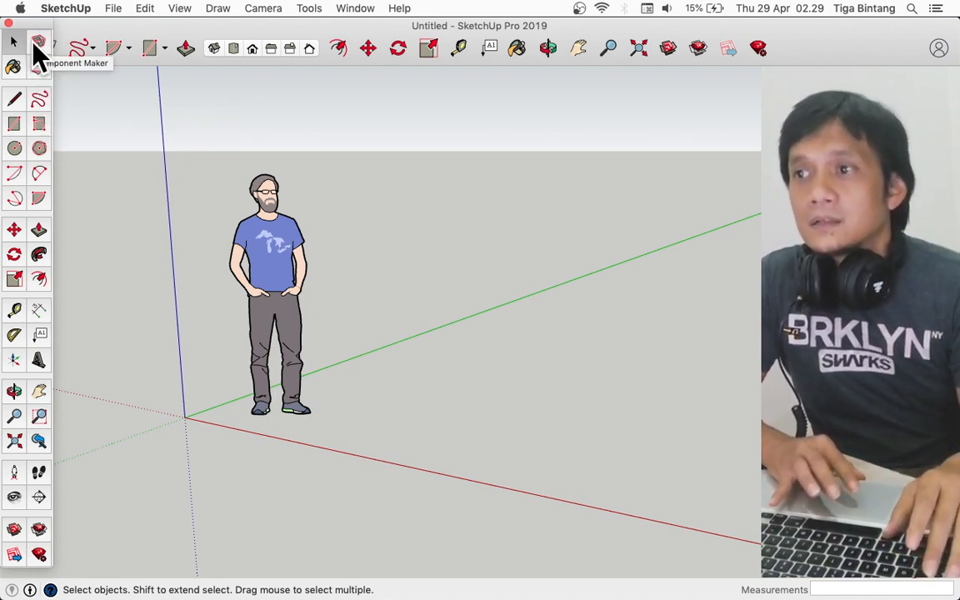
pyautogui.press('super+Tab')
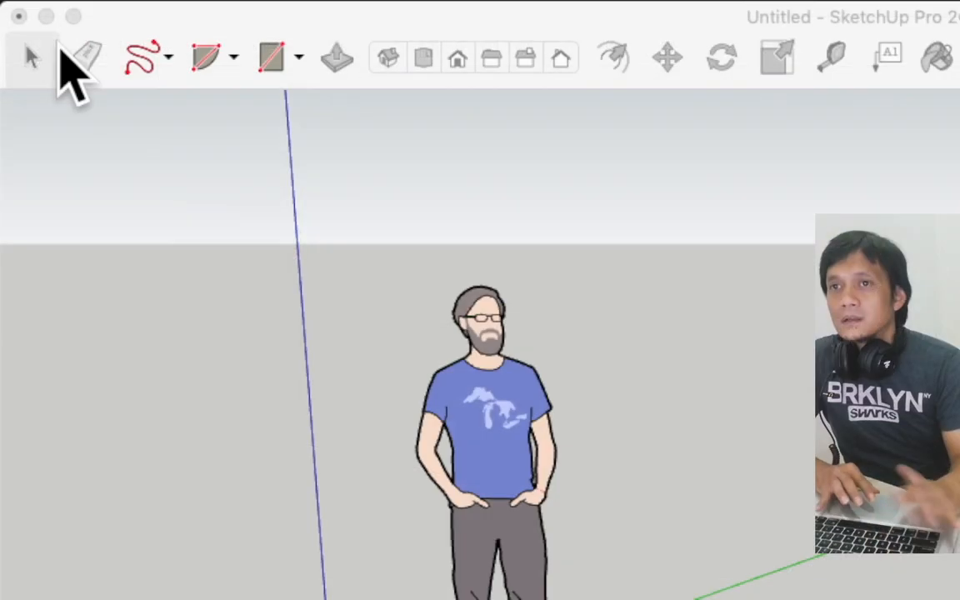
pyautogui.click(87, 197)
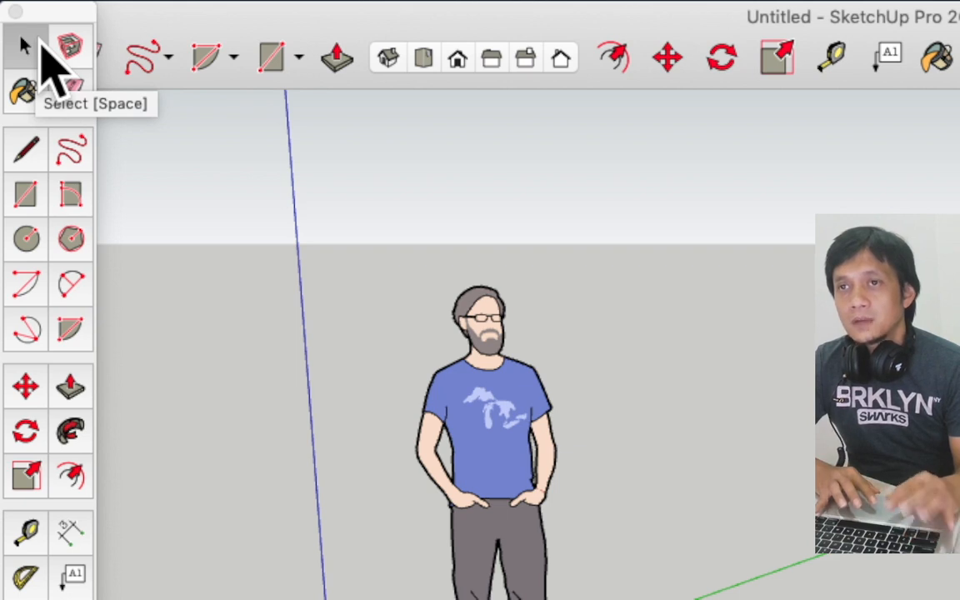
# - Select the standing figure with the Select tool twice, clearing the selection each time
pyautogui.click(523, 454)
pyautogui.click(618, 333)
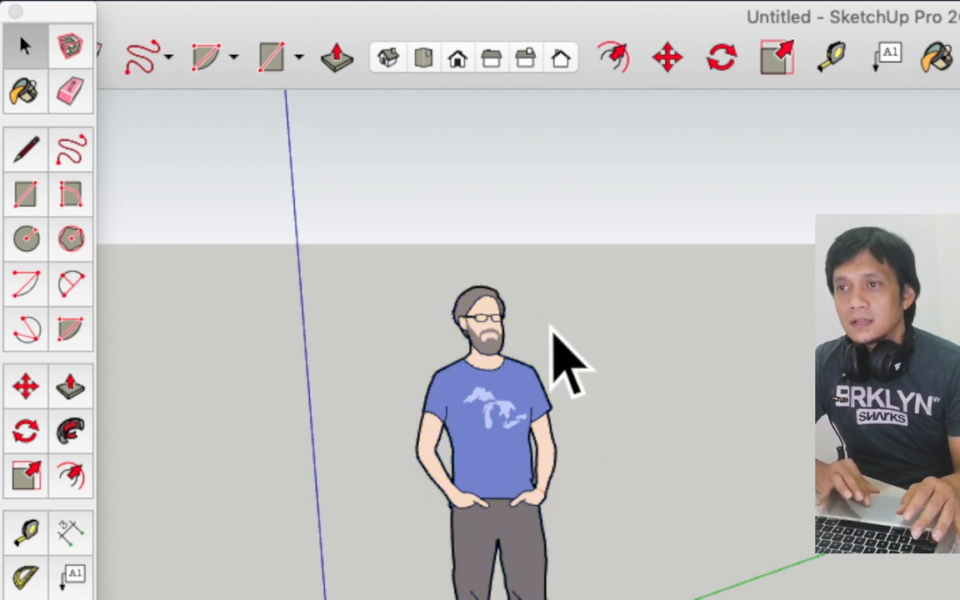
pyautogui.click(459, 471)
pyautogui.click(575, 379)
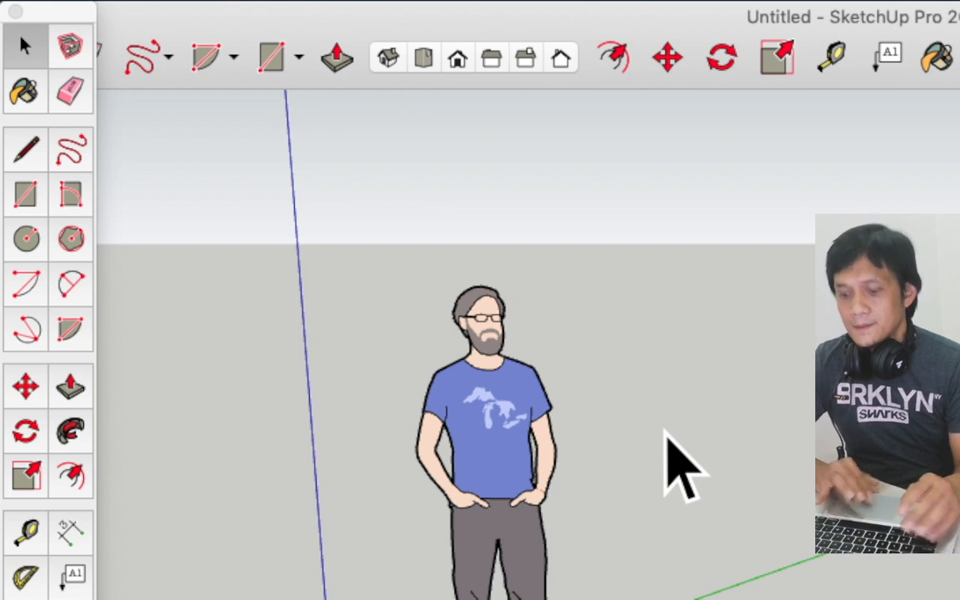
# - Draw a tall vertical rectangle freehand on the ground beside the standing figure, and return to the Select tool
pyautogui.press('o')
pyautogui.keyDown('shift'); pyautogui.moveTo(664, 432); pyautogui.dragTo(519, 311); pyautogui.keyUp('shift')
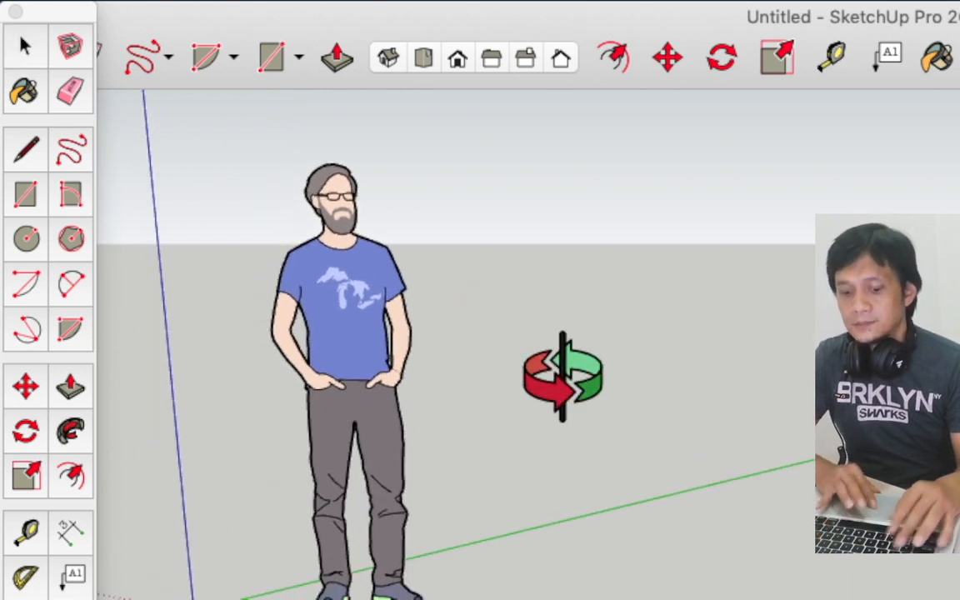
pyautogui.press('l')
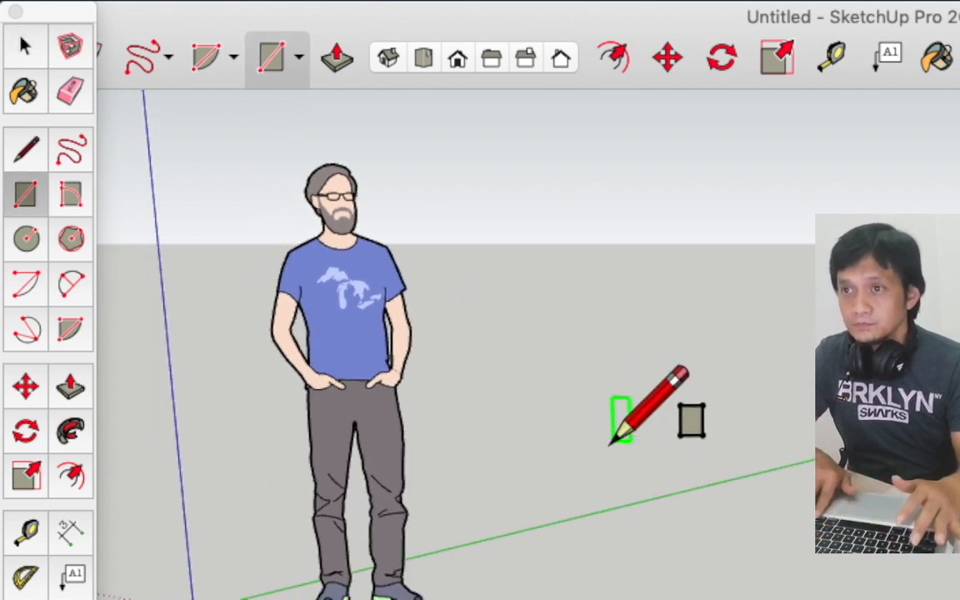
pyautogui.click(564, 470)
pyautogui.click(709, 211)
pyautogui.press('space')
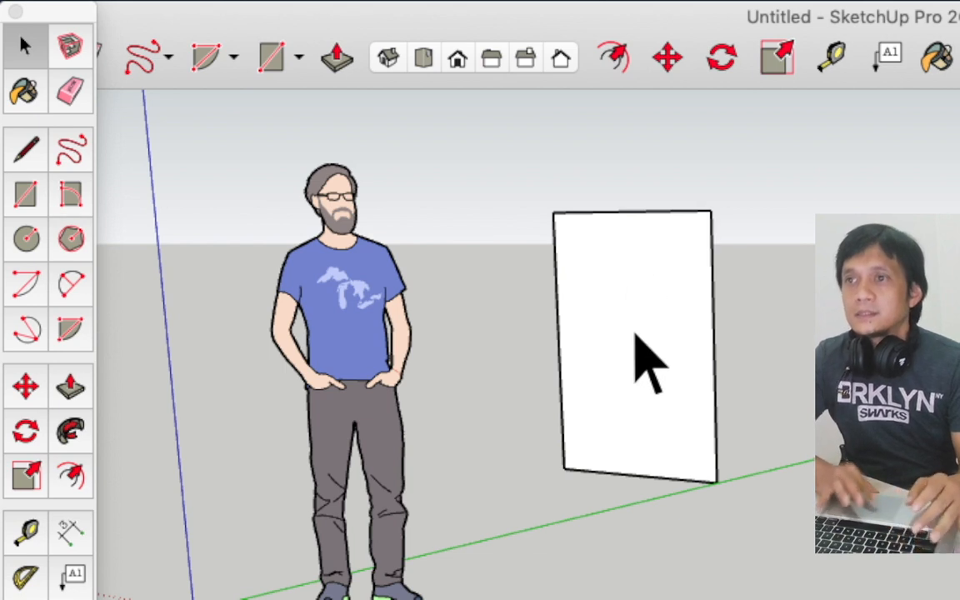
# - Select the rectangle's face up close, and switch the selection to only its left vertical edge
pyautogui.scroll(3, 682, 454)
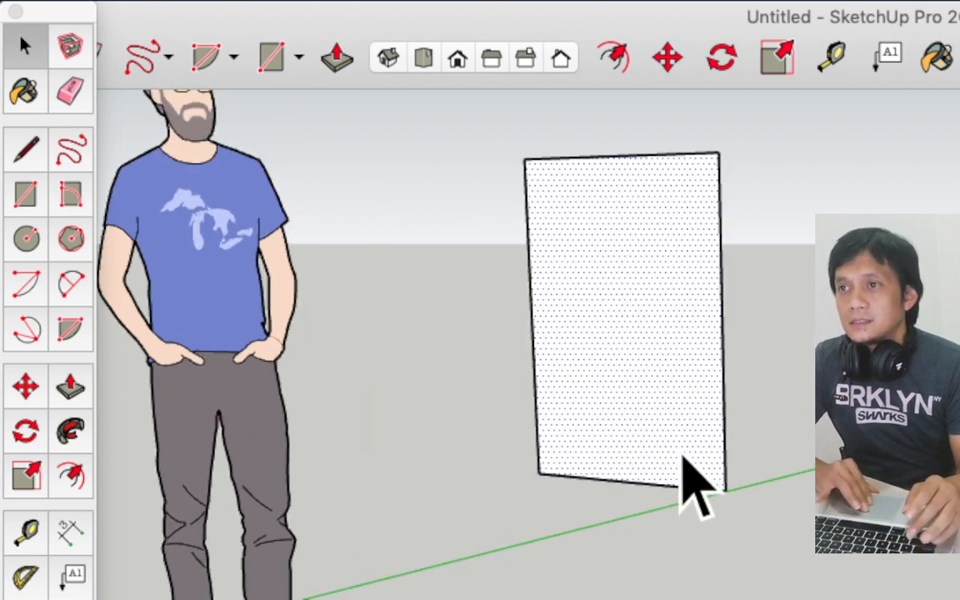
pyautogui.press('o')
pyautogui.keyDown('shift'); pyautogui.moveTo(679, 450); pyautogui.dragTo(546, 242); pyautogui.keyUp('shift')
pyautogui.press('space')
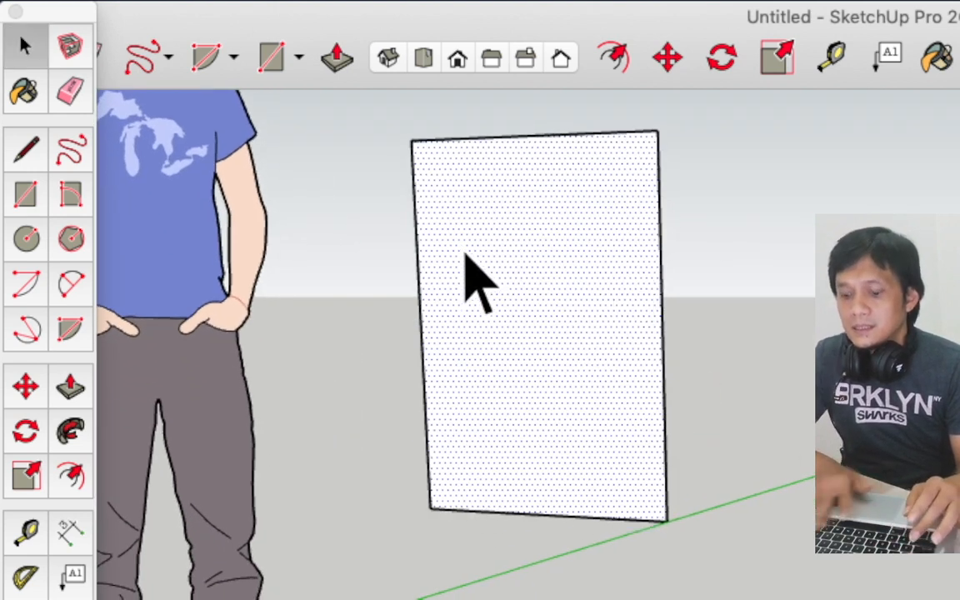
pyautogui.press('l')
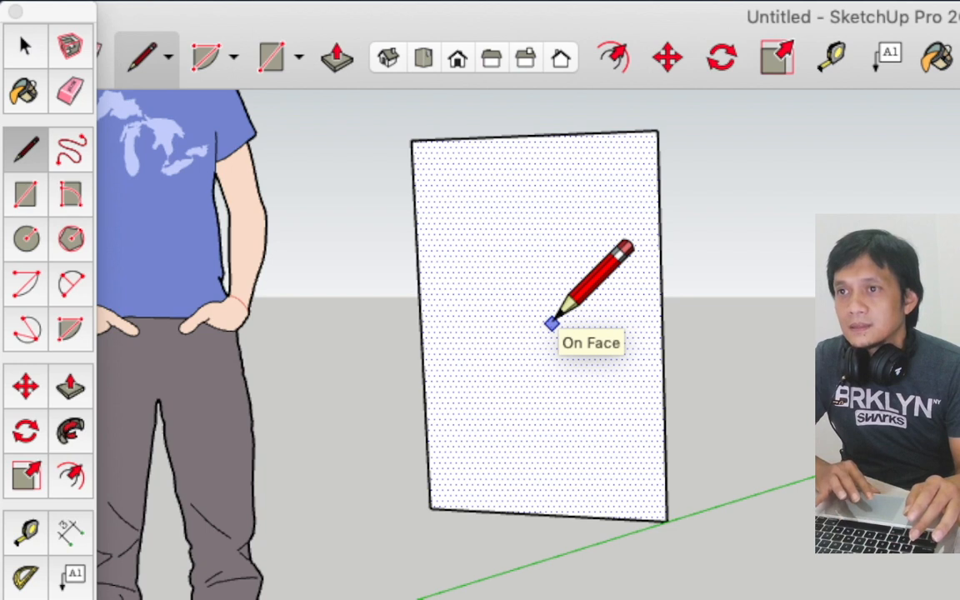
pyautogui.press('space')
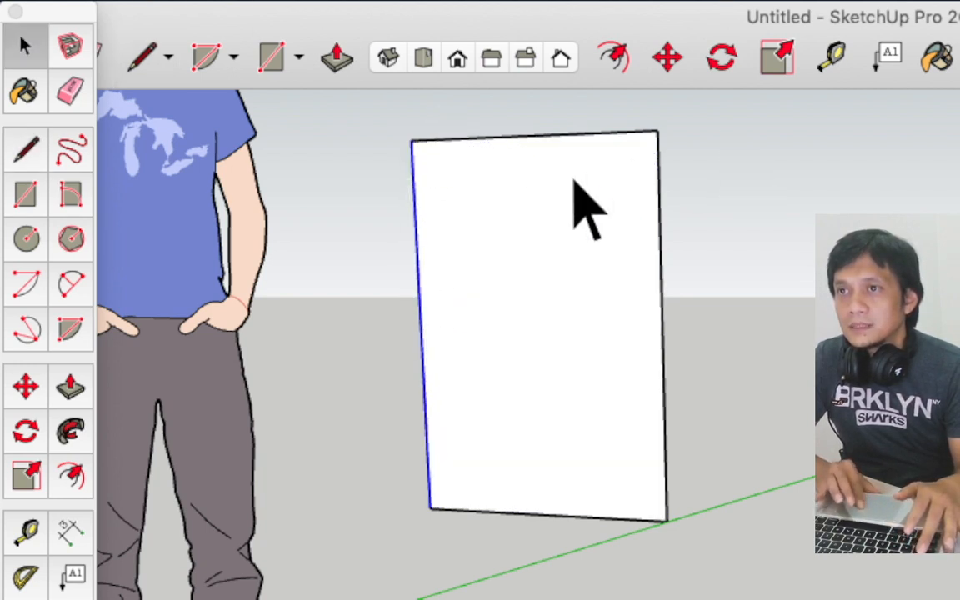
# - Select the rectangle's right vertical edge and its face in alternation, ending with only the face selected
pyautogui.press('l')
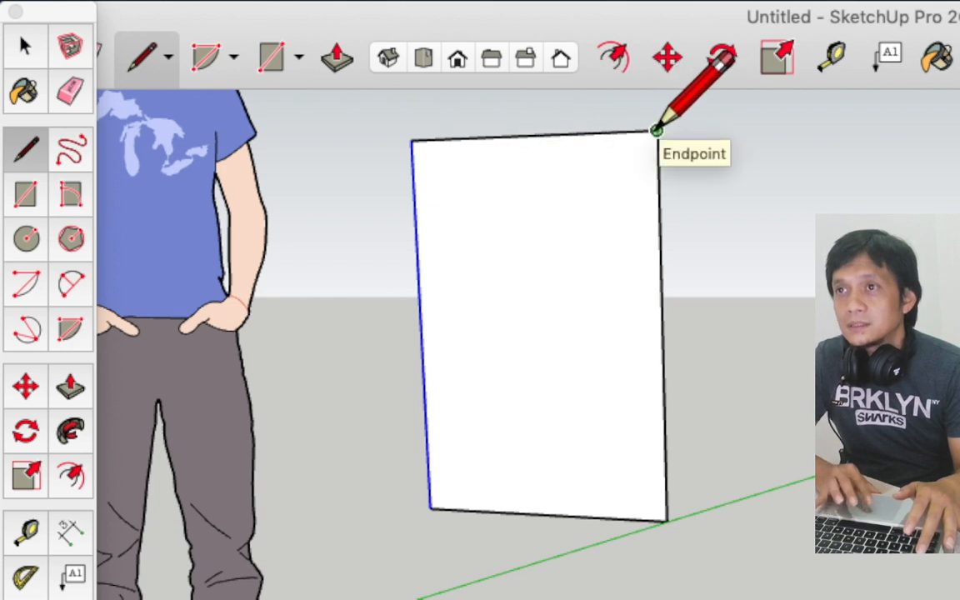
pyautogui.press('space')
pyautogui.click(617, 337)
pyautogui.click(661, 336)
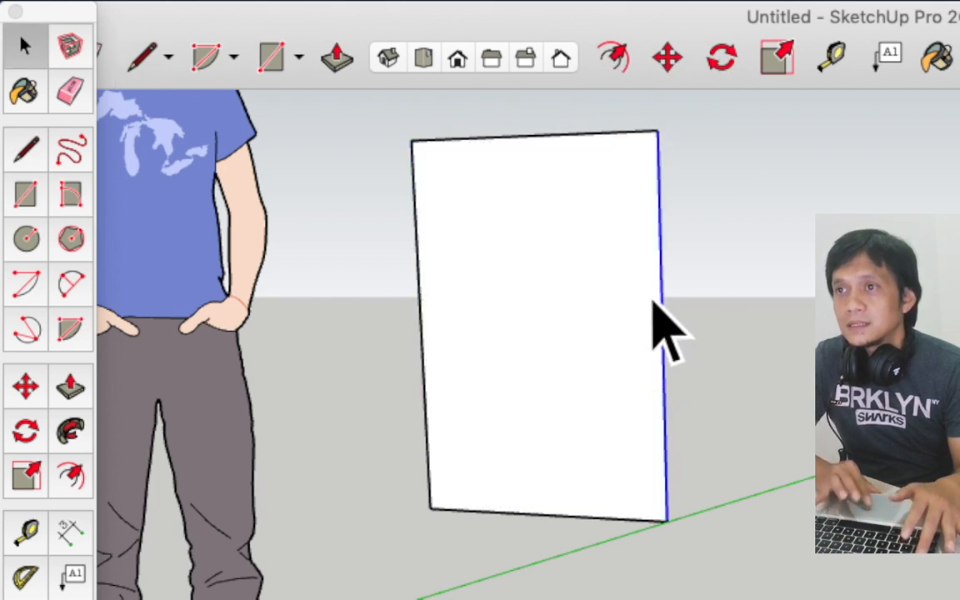
pyautogui.click(531, 315)
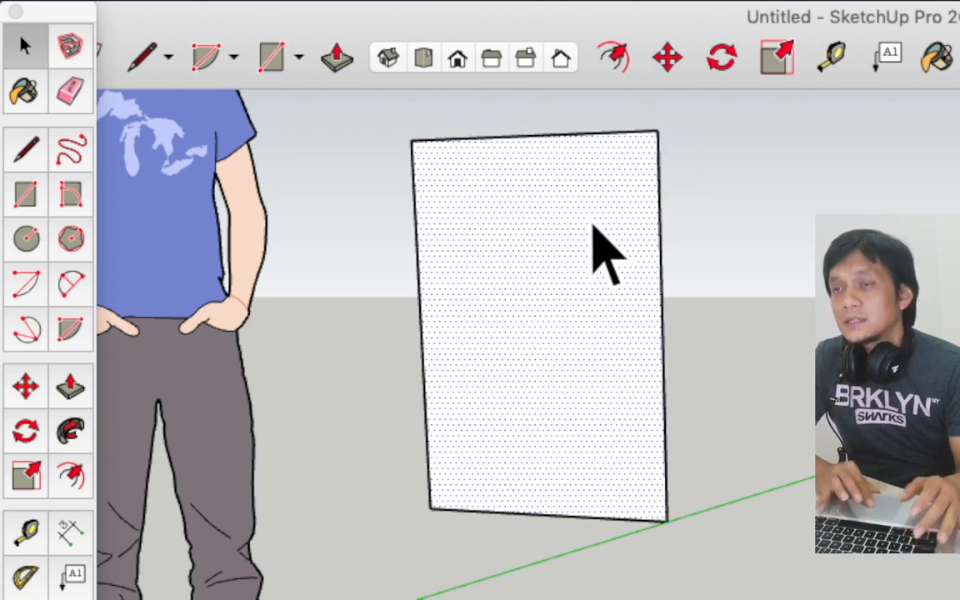
pyautogui.click(664, 349)
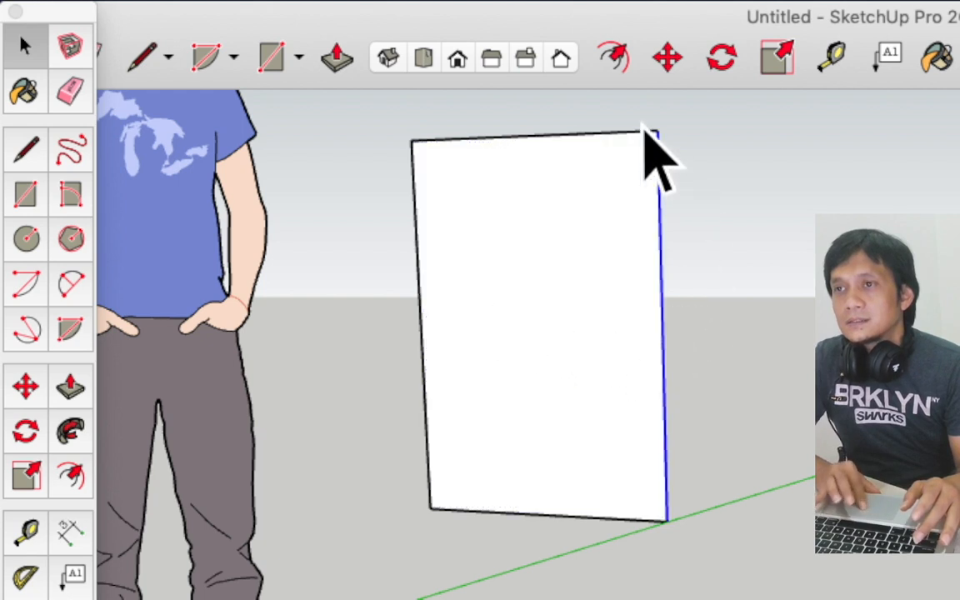
pyautogui.click(600, 313)
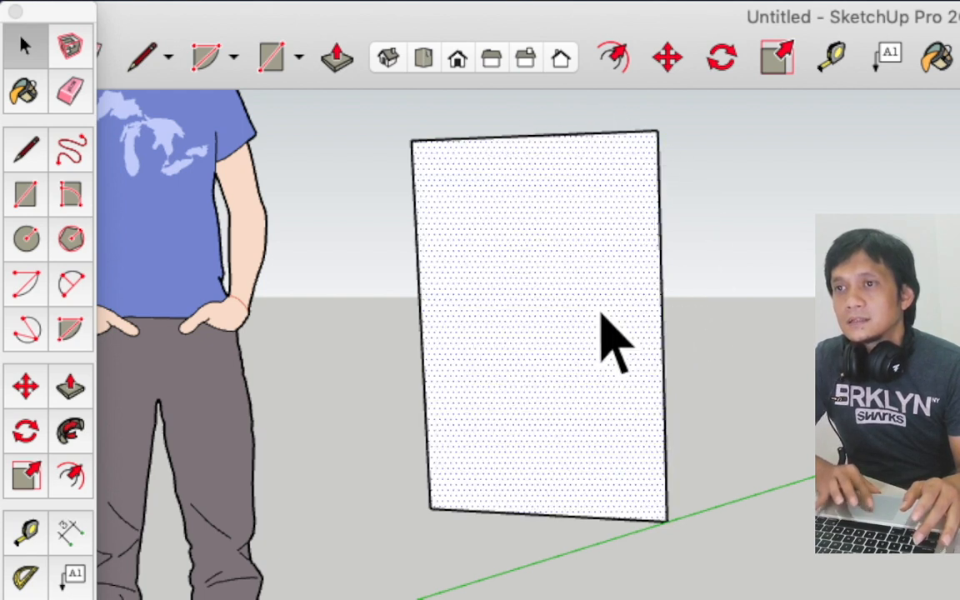
# - Select the rectangle's face together with its bounding edges and make them a component named kotak
pyautogui.doubleClick(550, 355)
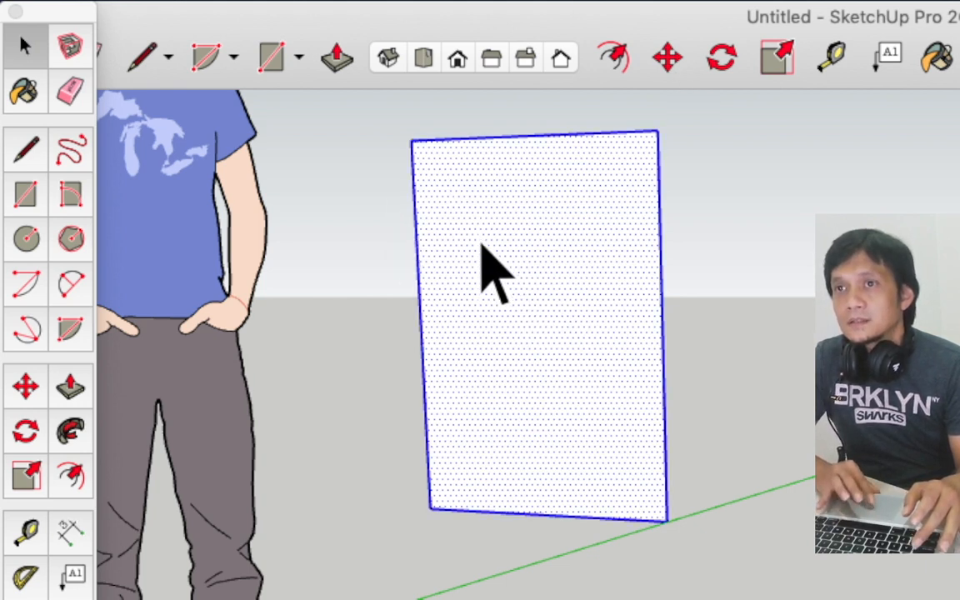
pyautogui.click(70, 45)
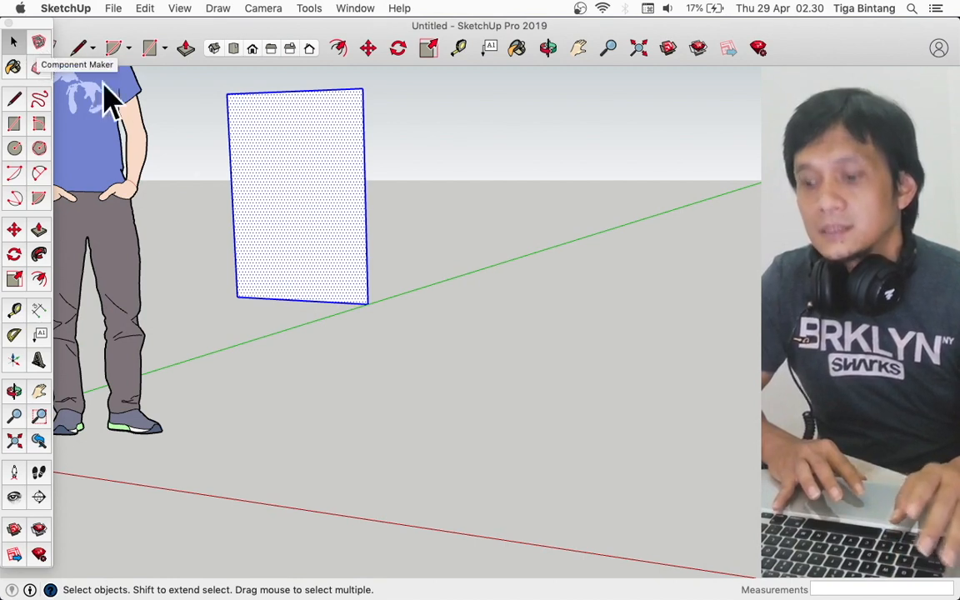
pyautogui.press('o')
pyautogui.keyDown('shift'); pyautogui.moveTo(192, 139); pyautogui.dragTo(222, 233); pyautogui.keyUp('shift')
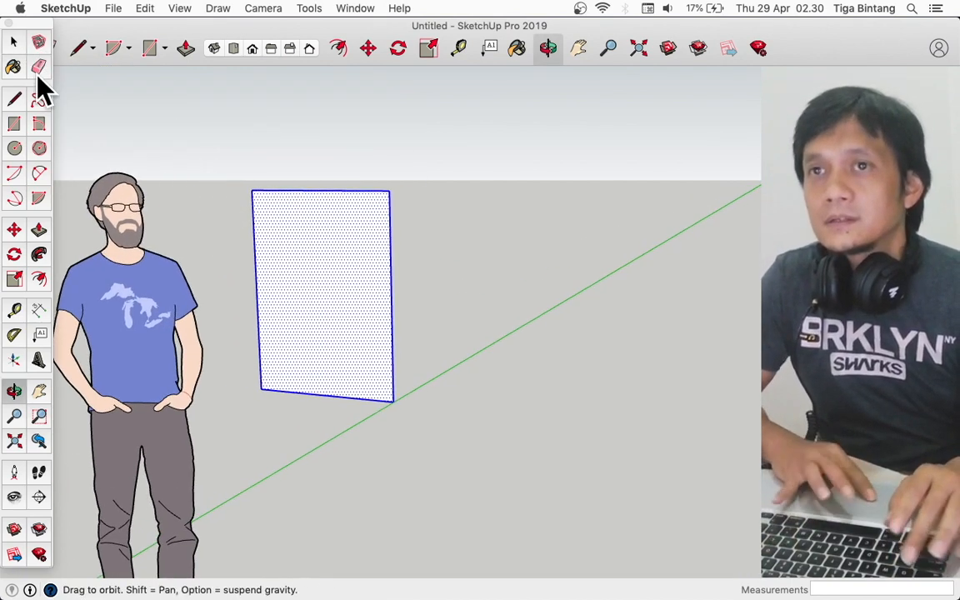
pyautogui.click(38, 44)
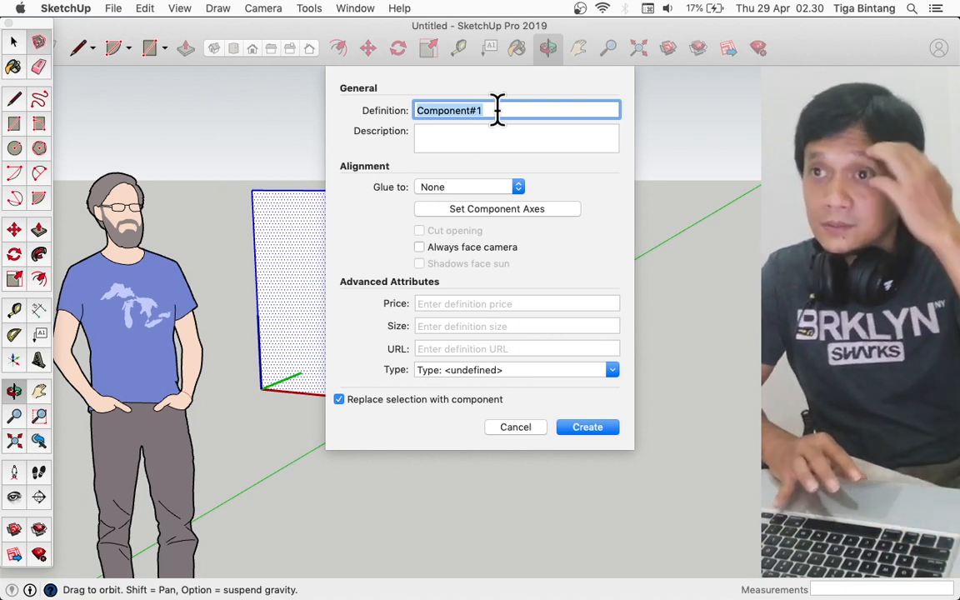
pyautogui.write('kotak')
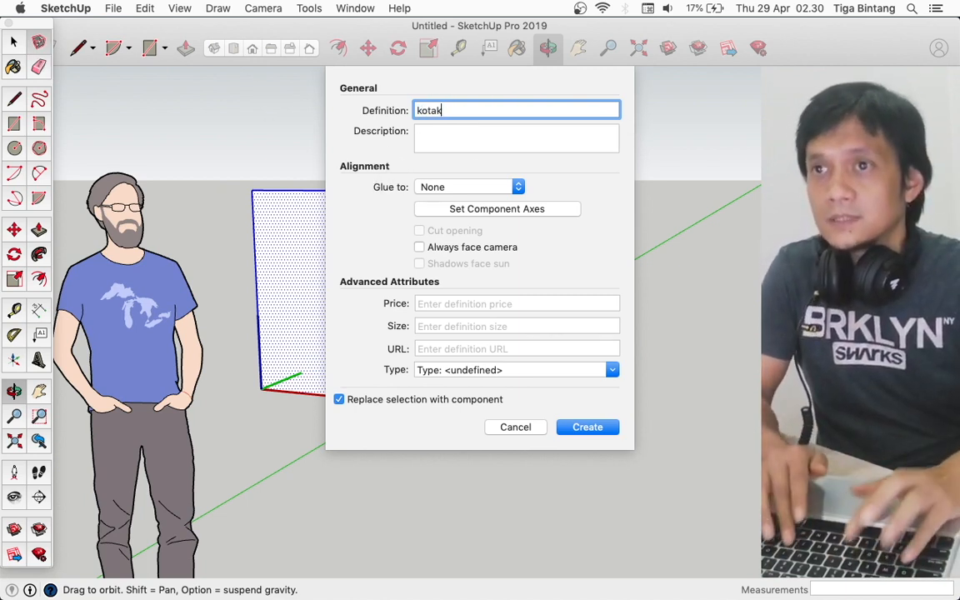
pyautogui.press('Return')
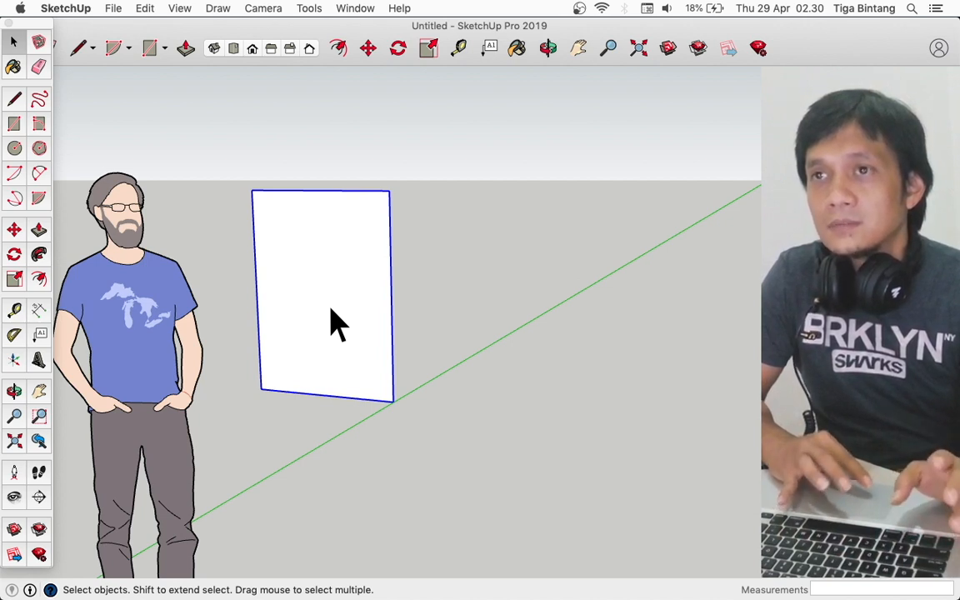
# - Show the model's component list and place a second kotak instance beside the original
pyautogui.click(354, 8)
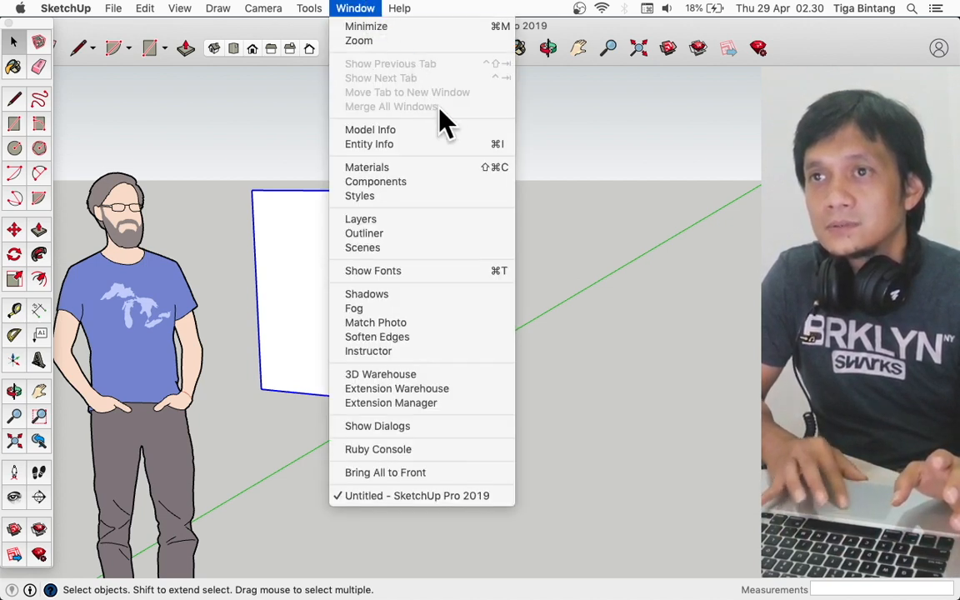
pyautogui.click(461, 182)
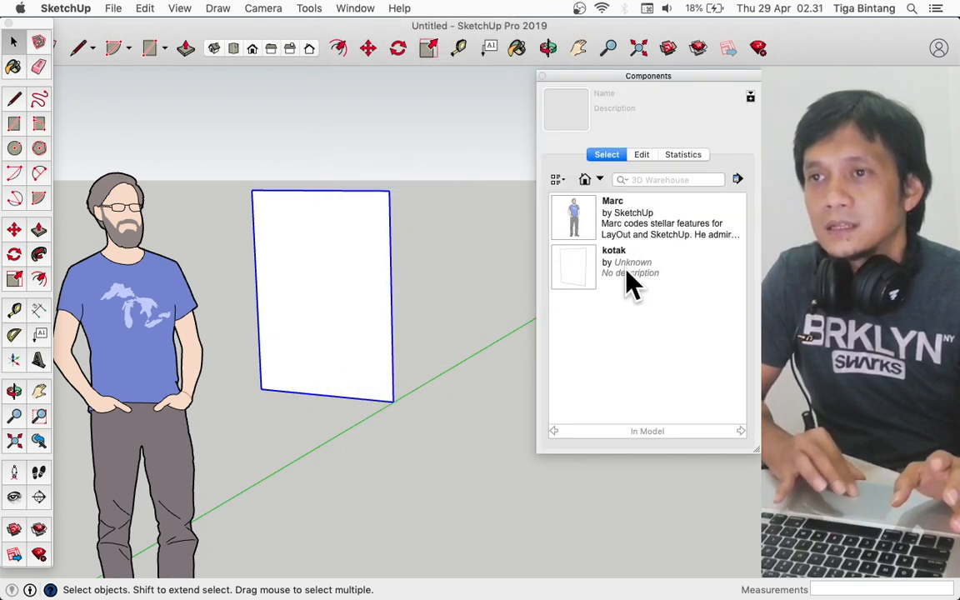
pyautogui.click(655, 266)
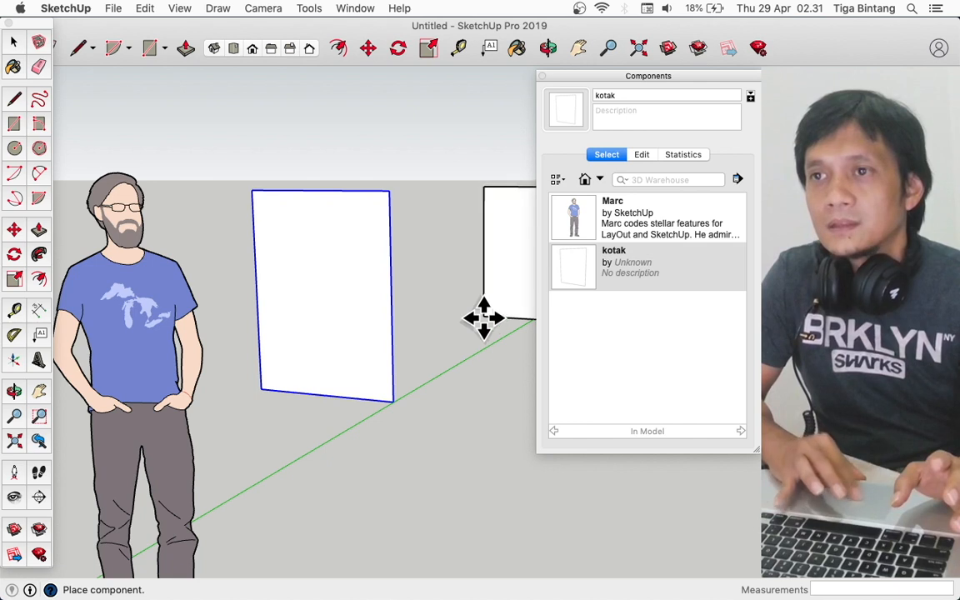
pyautogui.click(404, 408)
pyautogui.press('space')
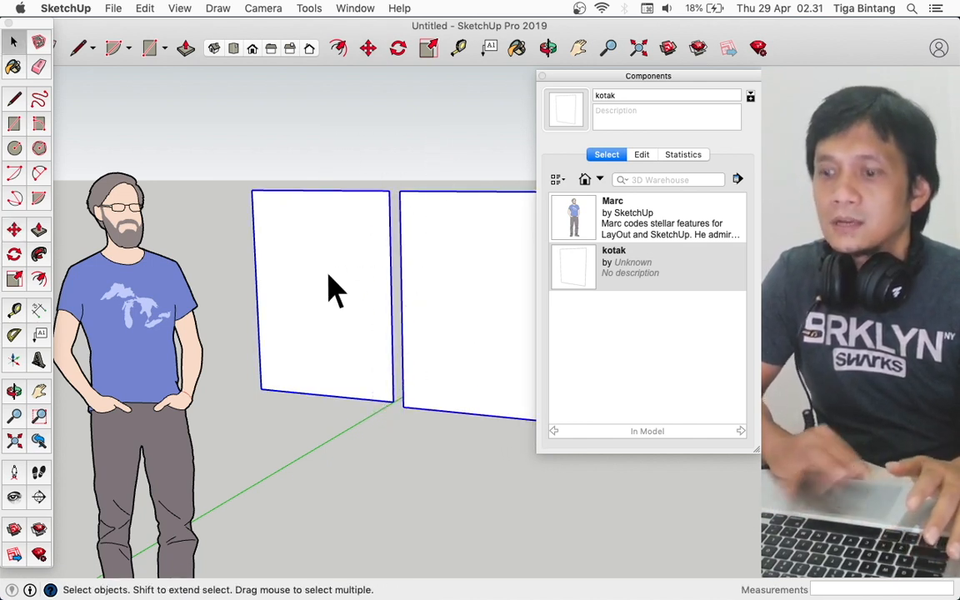
# - Delete both kotak instances and place a fresh one from the component list beside the standing figure
pyautogui.press('Delete')
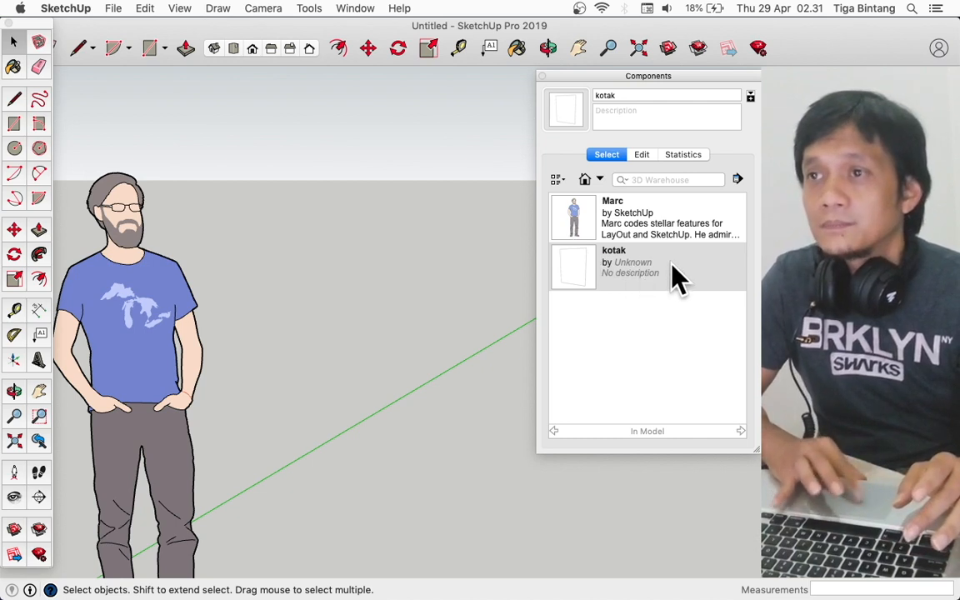
pyautogui.click(589, 259)
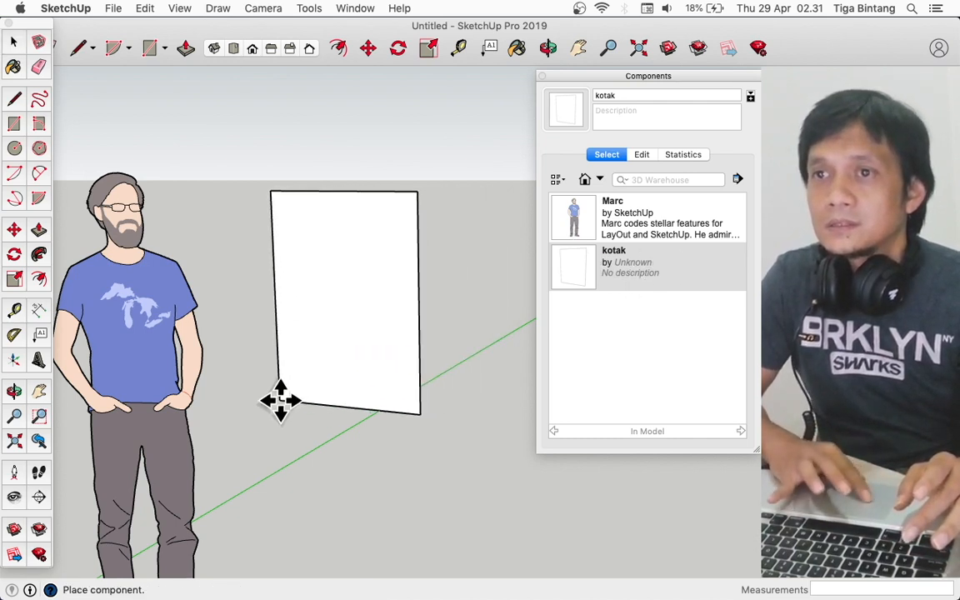
pyautogui.click(278, 400)
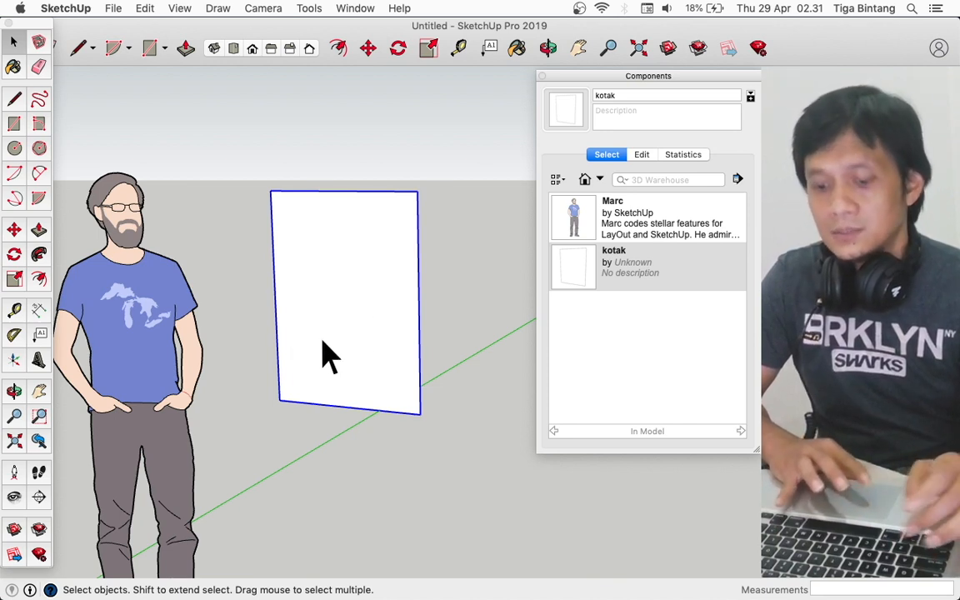
# - Copy the kotak instance about 139 cm sideways with the Move tool so the two stand side by side
pyautogui.press('m')
pyautogui.click(272, 302)
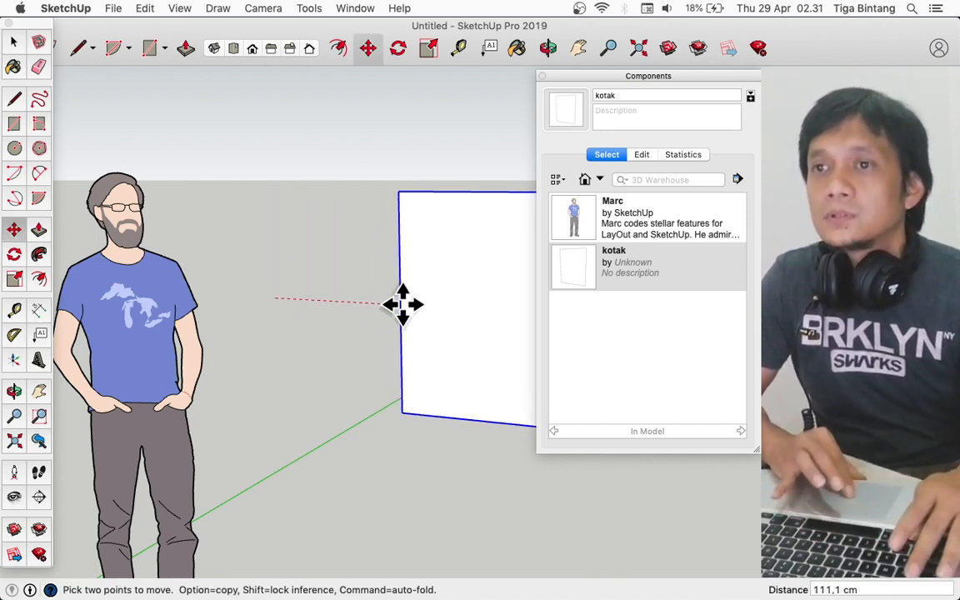
pyautogui.press('alt')
pyautogui.click(434, 305)
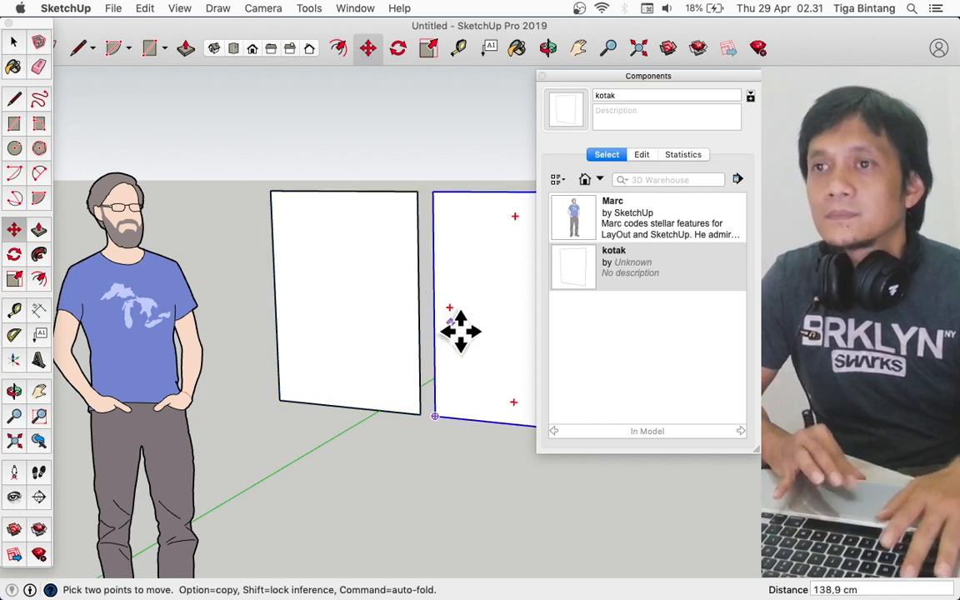
pyautogui.keyDown('shift'); pyautogui.moveTo(479, 343); pyautogui.dragTo(376, 337, button='middle'); pyautogui.keyUp('shift')
pyautogui.press('space')
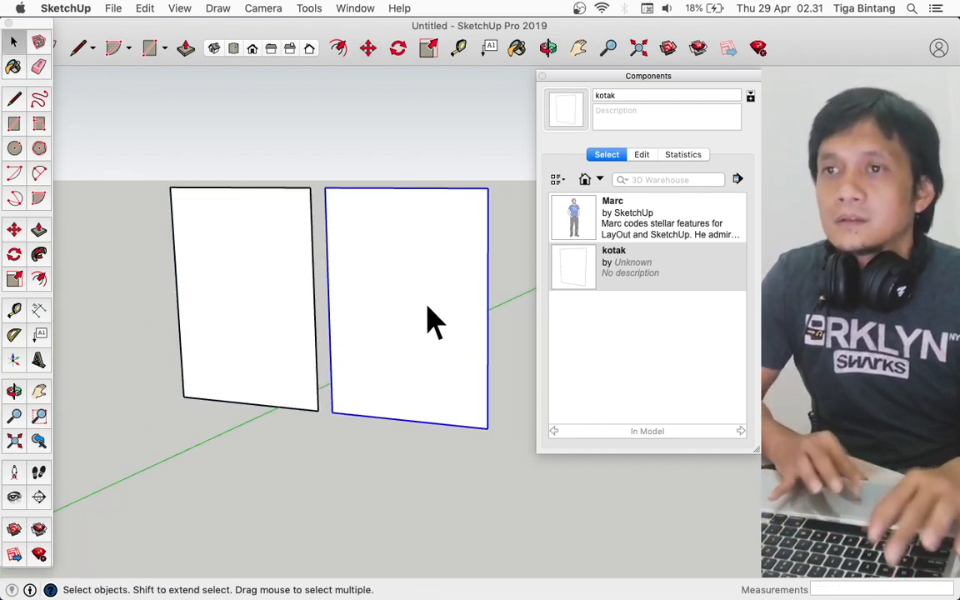
# - Edit the copied kotak component and pull its front face out about 70 cm with Push/Pull
pyautogui.doubleClick(434, 321)
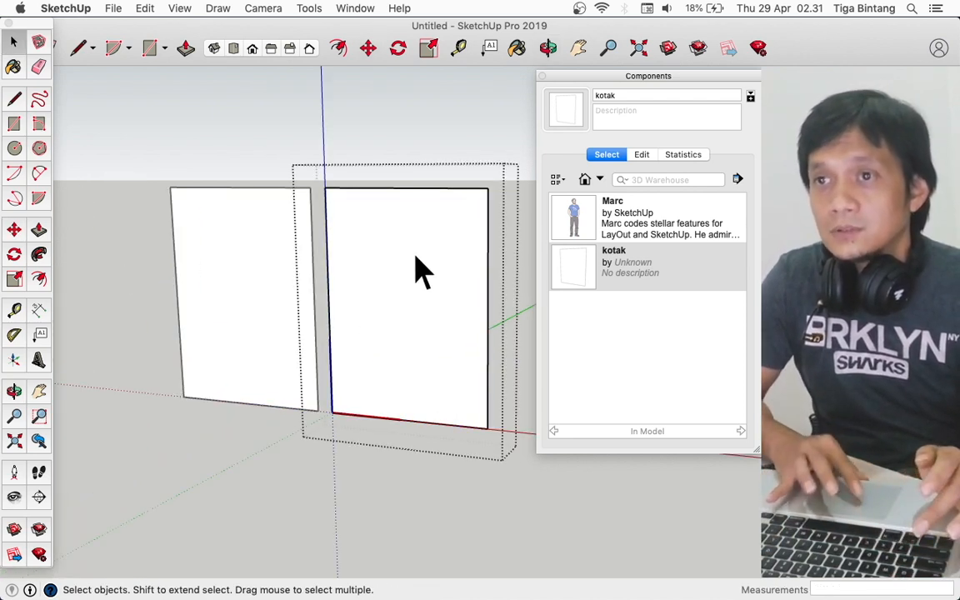
pyautogui.click(350, 342)
pyautogui.press('p')
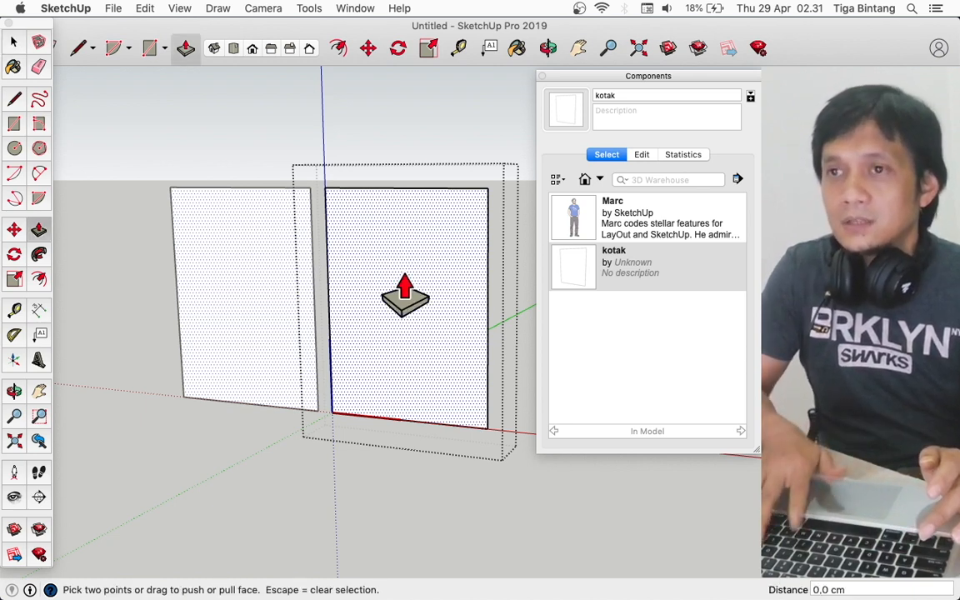
pyautogui.click(405, 295)
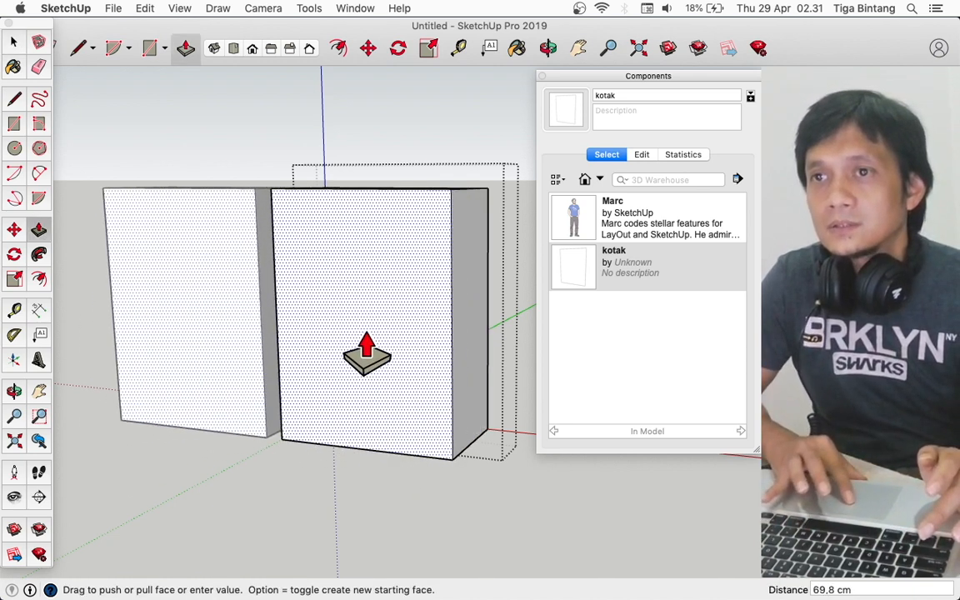
pyautogui.click(369, 345)
pyautogui.press('space')
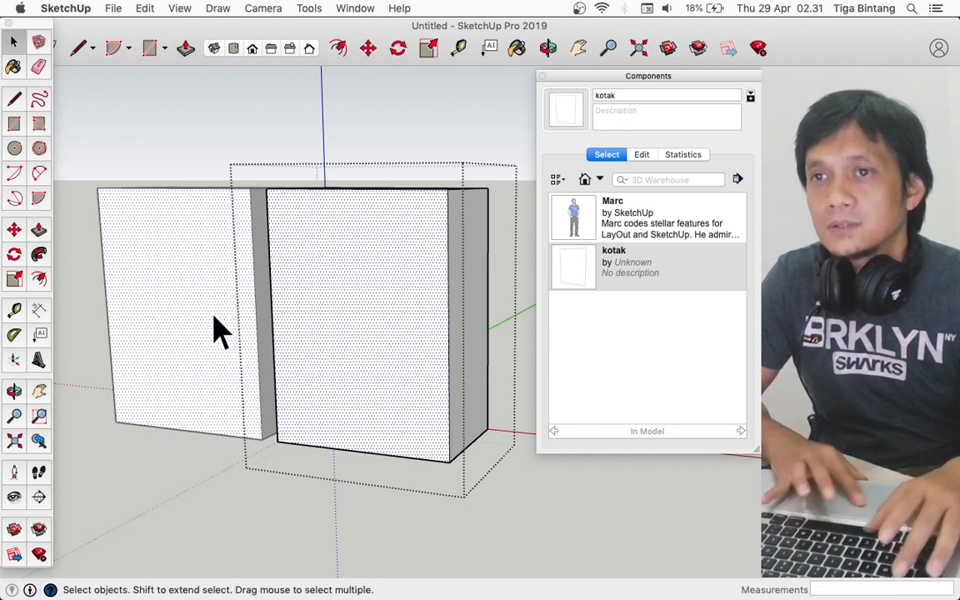
# - Edit the first kotak instance, push its top face down about 63 cm, and leave component editing
pyautogui.click(214, 317)
pyautogui.moveTo(192, 301); pyautogui.dragTo(213, 234, button='middle')
pyautogui.click(212, 233)
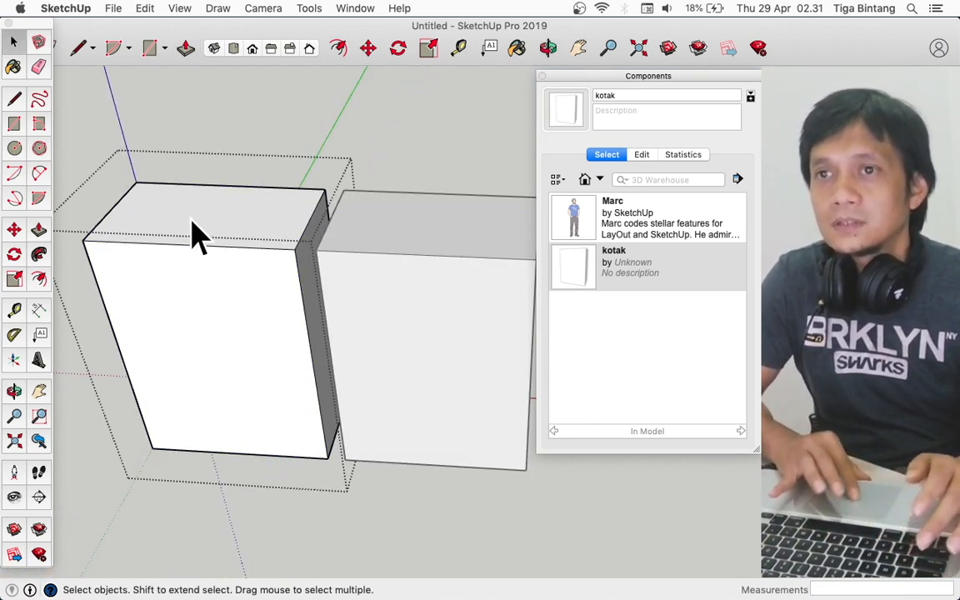
pyautogui.doubleClick(197, 242)
pyautogui.press('p')
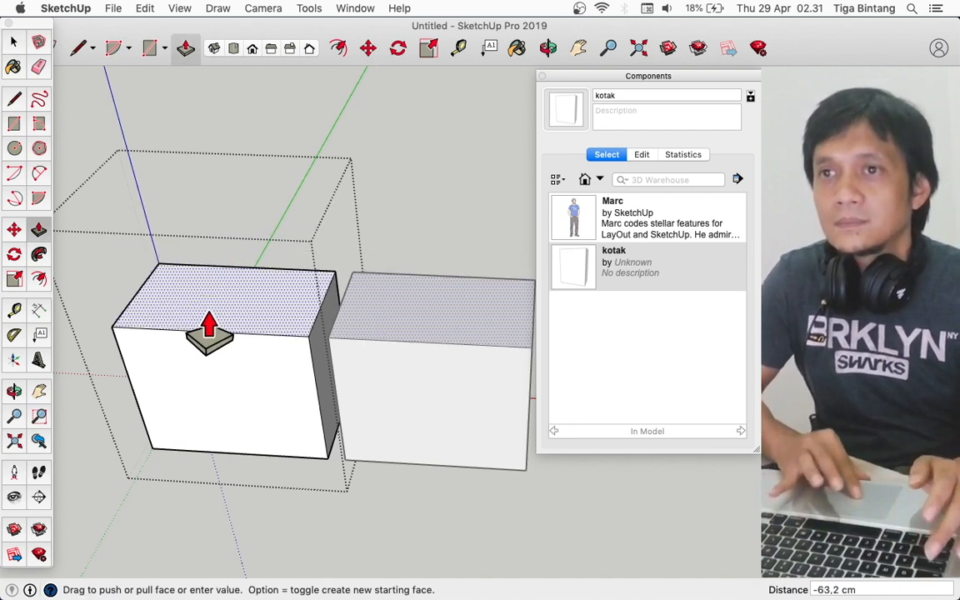
pyautogui.click(207, 326)
pyautogui.press('space')
pyautogui.press('Escape')
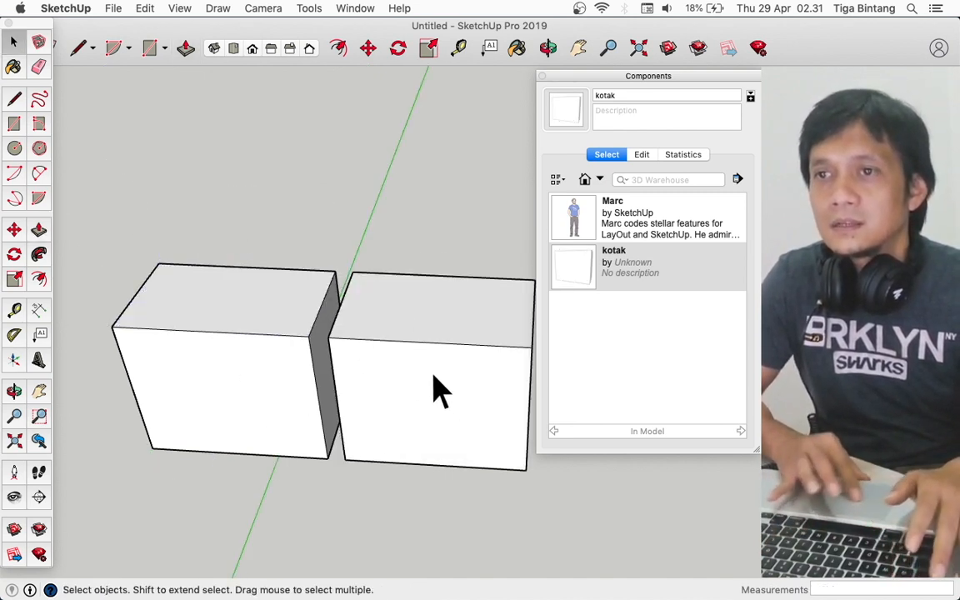
pyautogui.press('o')
pyautogui.moveTo(435, 380); pyautogui.dragTo(419, 262)
pyautogui.moveTo(436, 358); pyautogui.dragTo(300, 349)
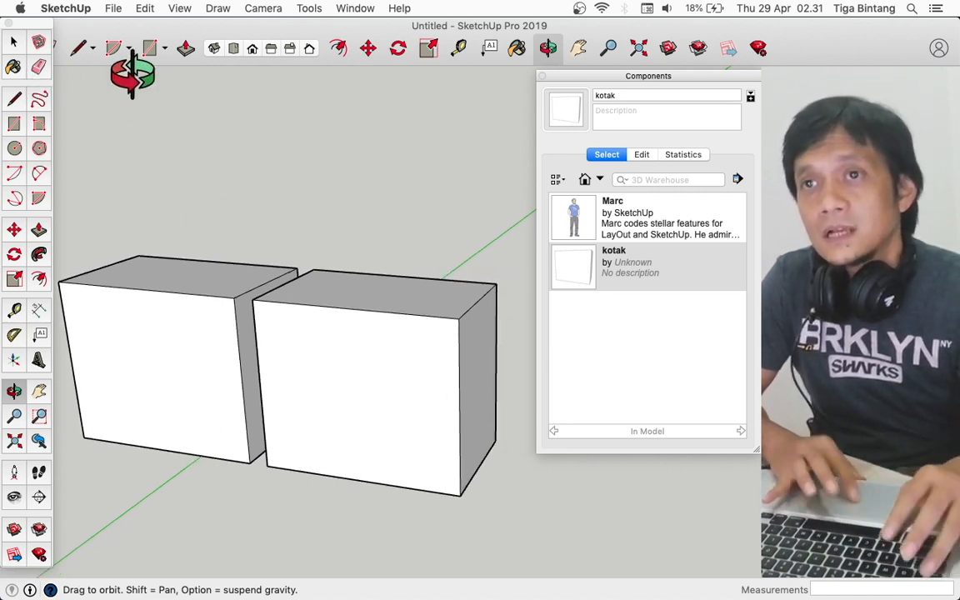
pyautogui.press('super+Tab')
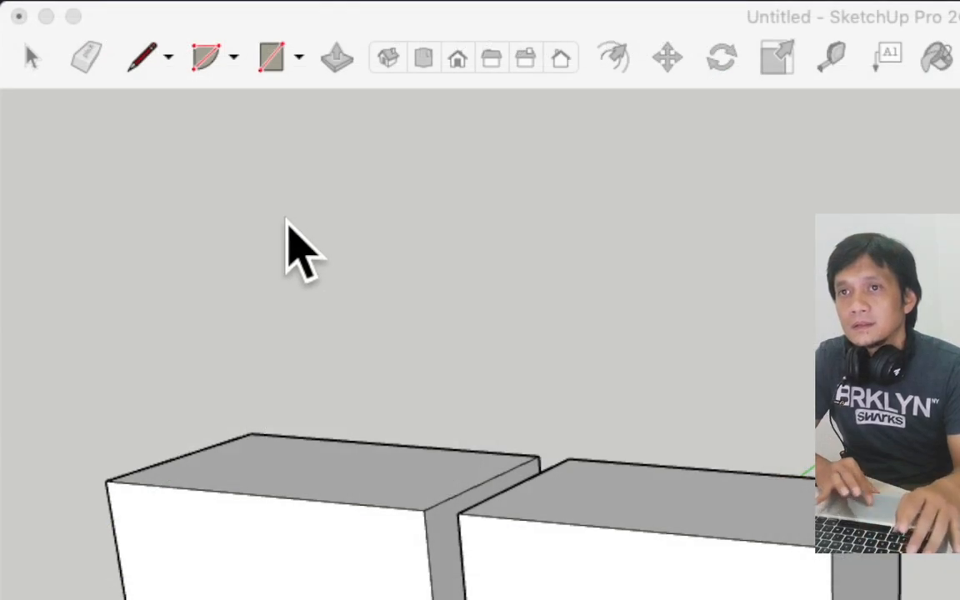
pyautogui.click(159, 135)
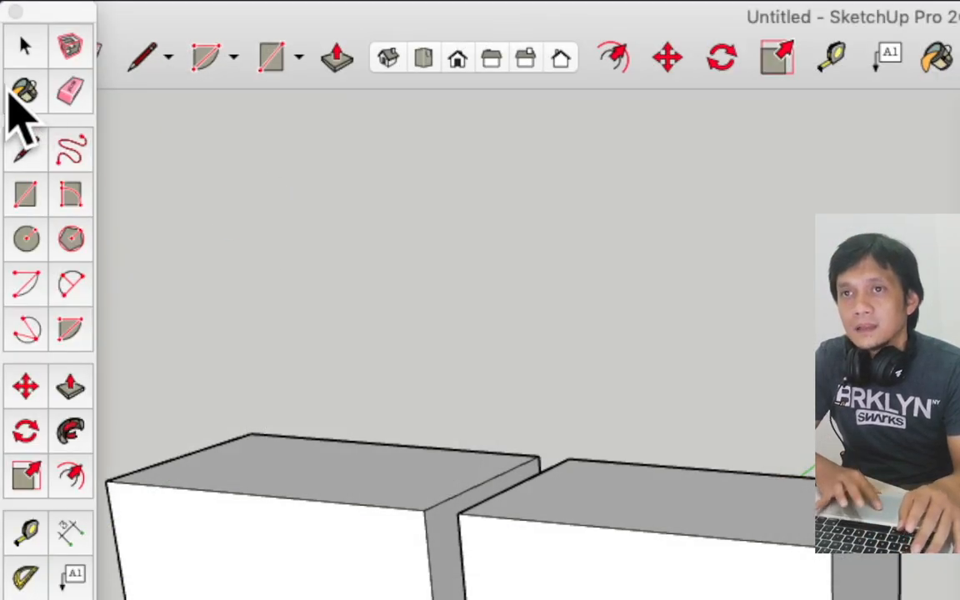
# - Start the Paint Bucket with its Colors window moved clear of the toolbar, and select the copied kotak instance
pyautogui.click(34, 90)
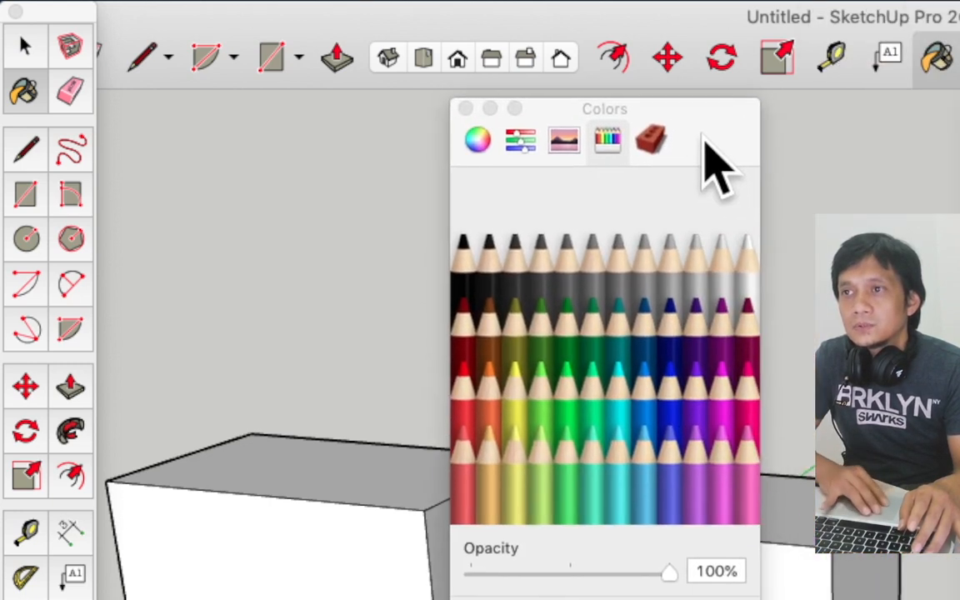
pyautogui.moveTo(704, 138)
pyautogui.mouseDown()
pyautogui.moveTo(736, 105)
pyautogui.moveTo(731, 77)
pyautogui.moveTo(751, 37)
pyautogui.moveTo(758, 67)
pyautogui.moveTo(741, 70)
pyautogui.mouseUp()
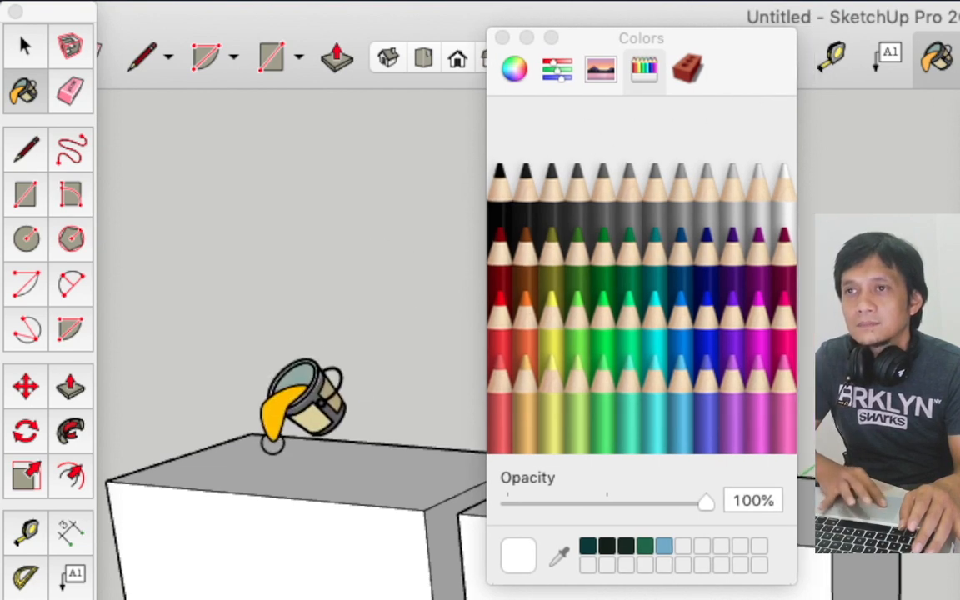
pyautogui.press('o')
pyautogui.press('h')
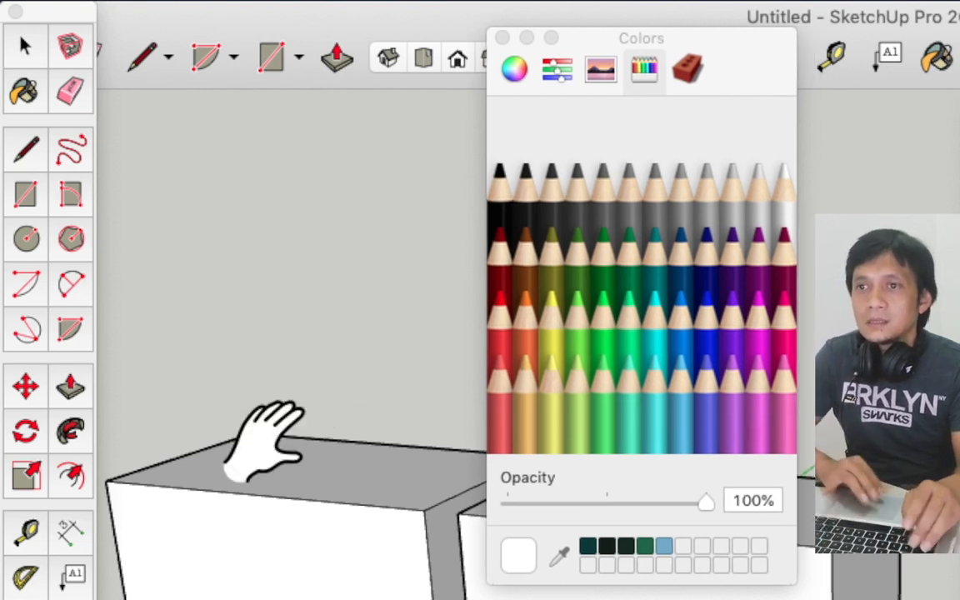
pyautogui.moveTo(267, 441); pyautogui.dragTo(221, 328)
pyautogui.press('o')
pyautogui.scroll(-4, 221, 327)
pyautogui.press('h')
pyautogui.moveTo(258, 375); pyautogui.dragTo(289, 285)
pyautogui.moveTo(289, 285); pyautogui.dragTo(337, 252, button='middle')
pyautogui.moveTo(400, 321); pyautogui.dragTo(253, 289)
pyautogui.moveTo(253, 289); pyautogui.dragTo(267, 289, button='middle')
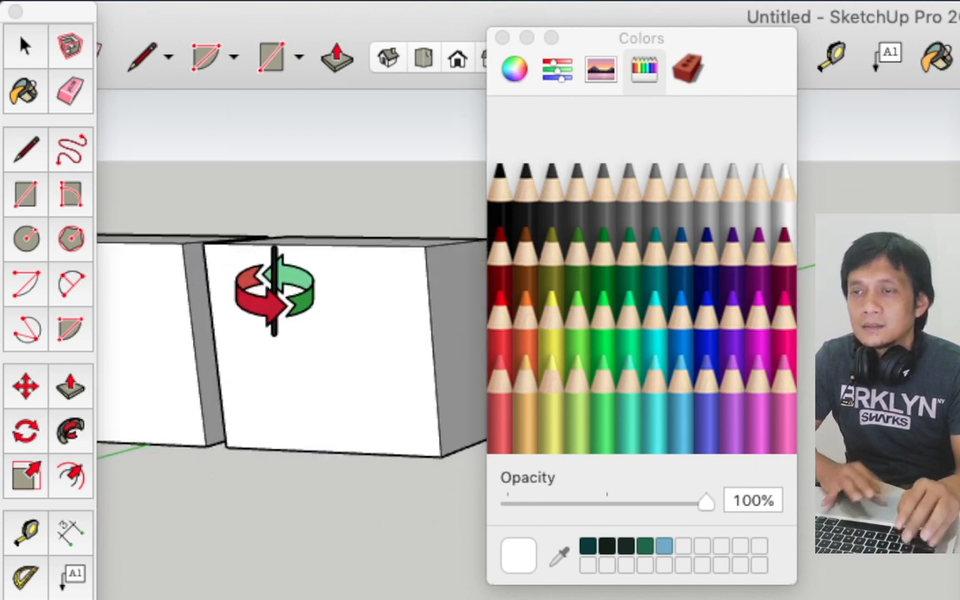
pyautogui.press('space')
pyautogui.click(349, 322)
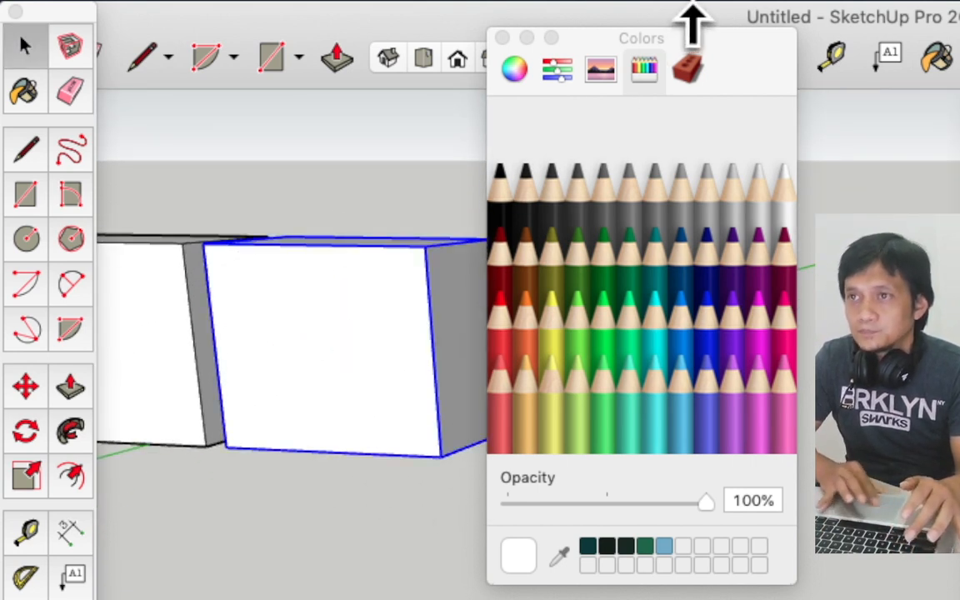
# - Look through the colour wheel, colour sliders, image palette and pencil colour pickers
pyautogui.click(512, 73)
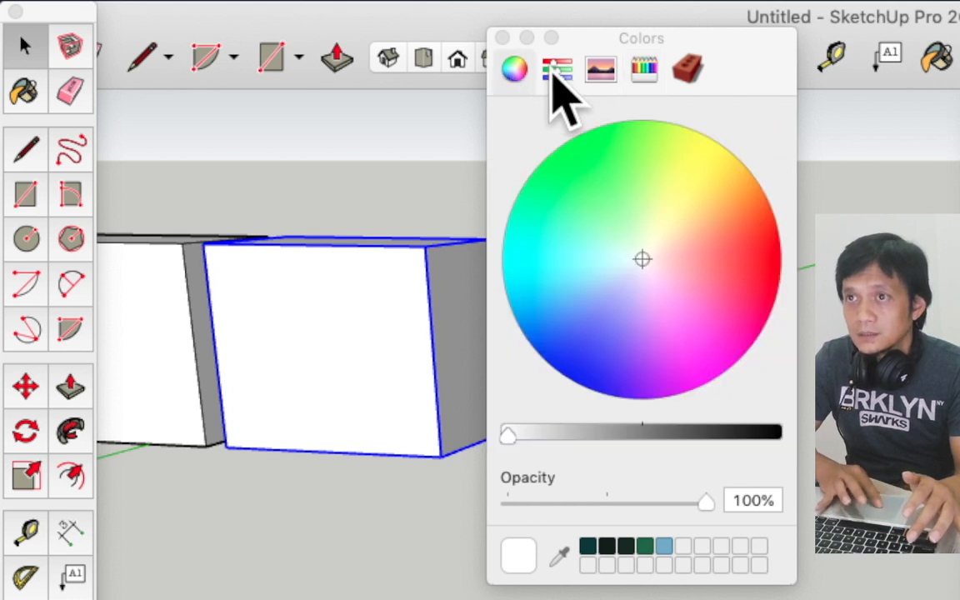
pyautogui.click(553, 77)
pyautogui.click(604, 73)
pyautogui.click(644, 73)
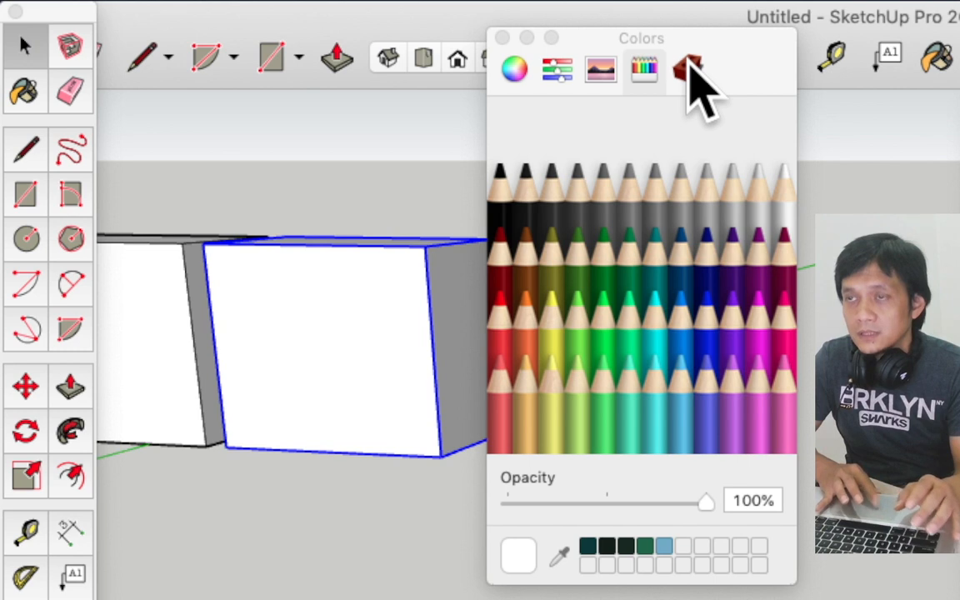
# - Paint the selected kotak instance with the yellow-tan brick texture from the Brick, Cladding and Siding collection
pyautogui.click(690, 73)
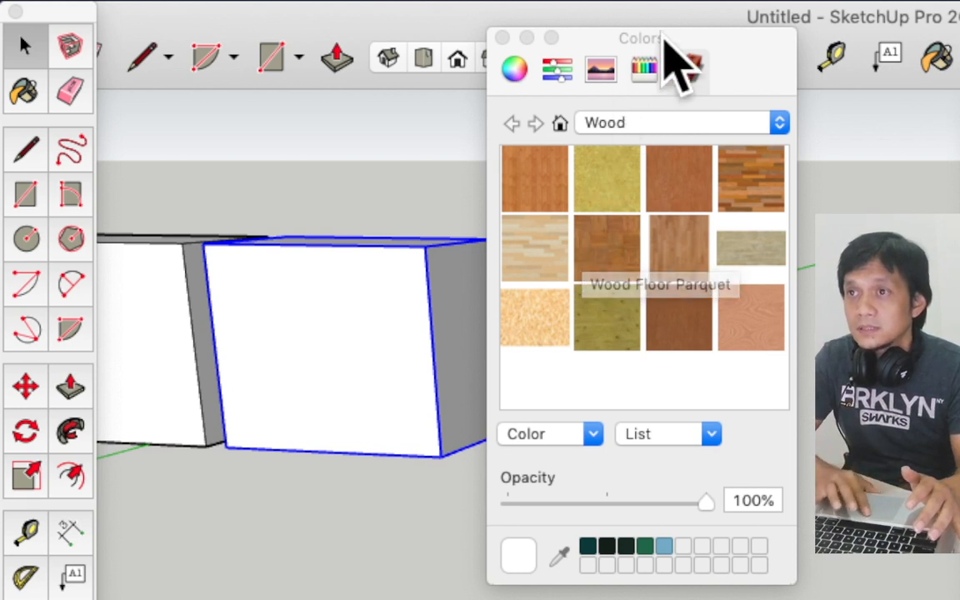
pyautogui.click(722, 122)
pyautogui.moveTo(723, 1)
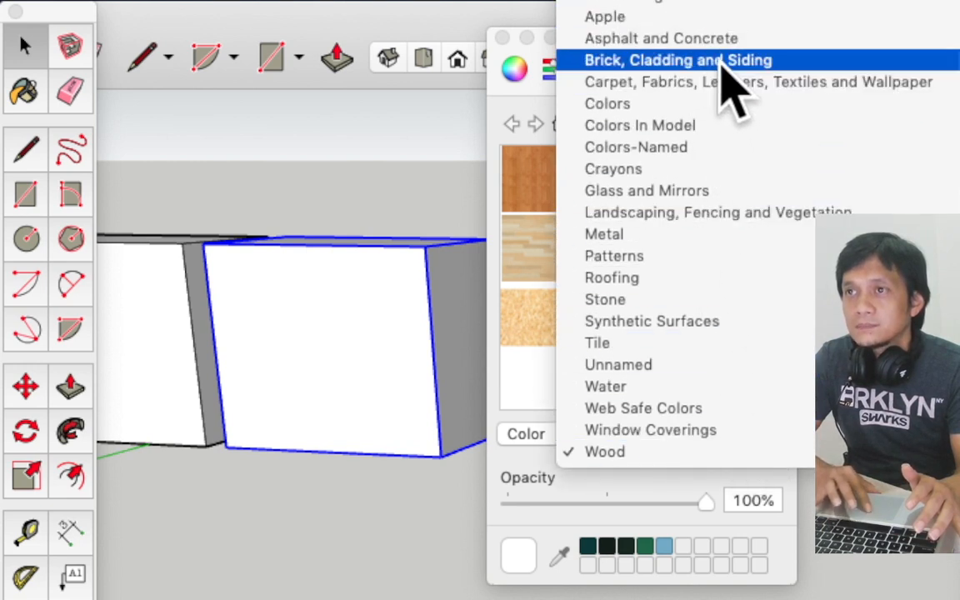
pyautogui.click(721, 61)
pyautogui.scroll(-2, 685, 393)
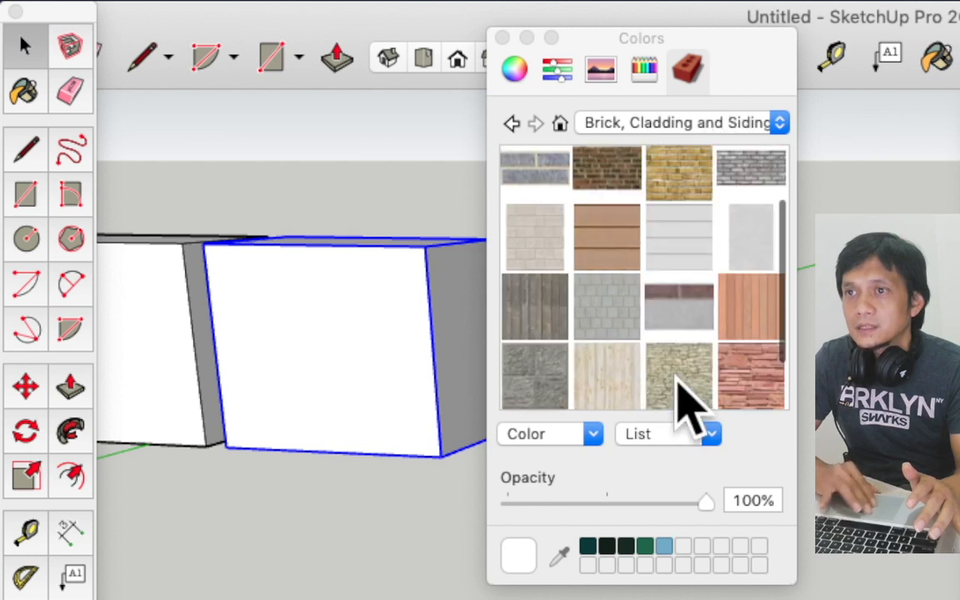
pyautogui.scroll(2, 546, 246)
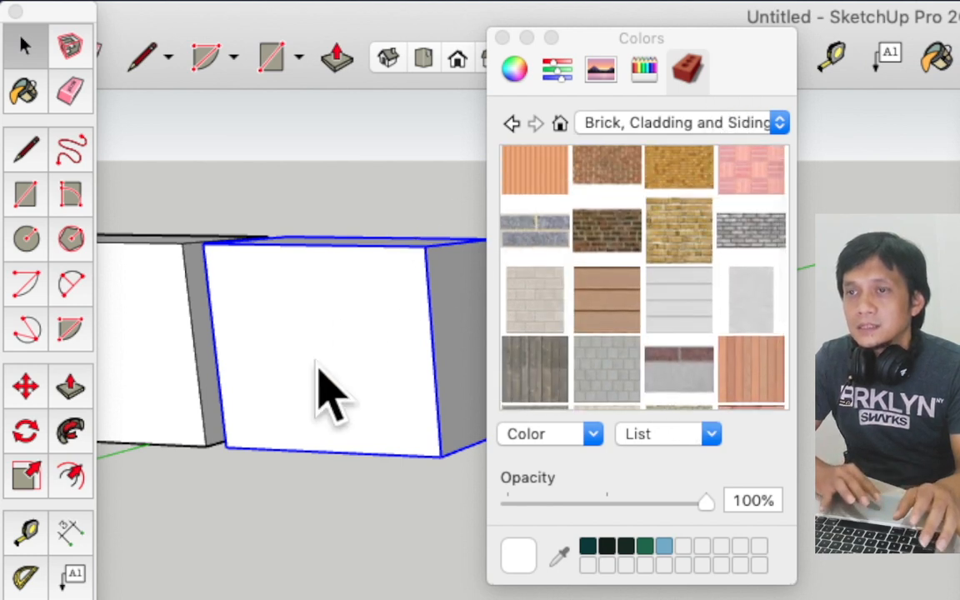
pyautogui.click(689, 246)
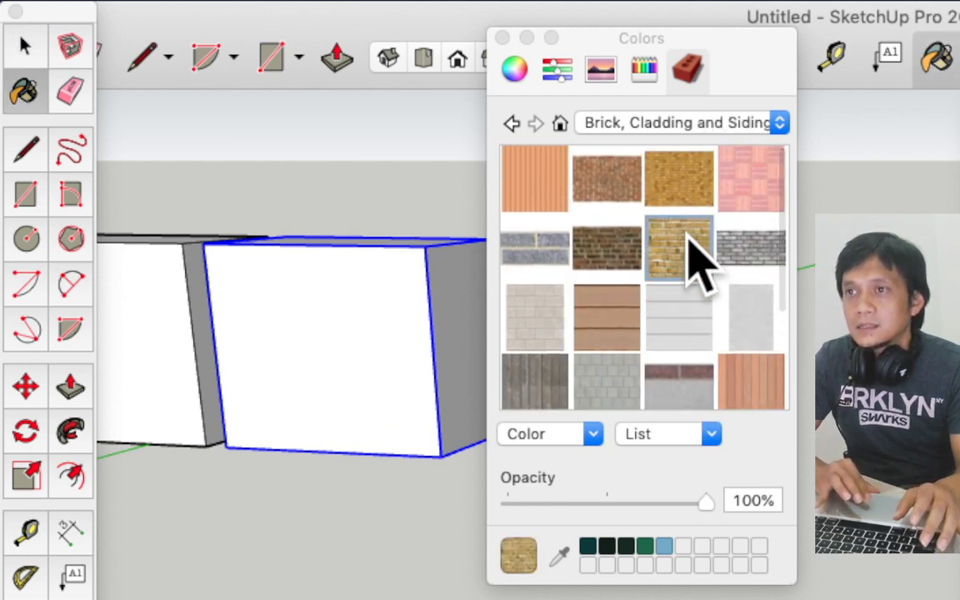
pyautogui.click(342, 332)
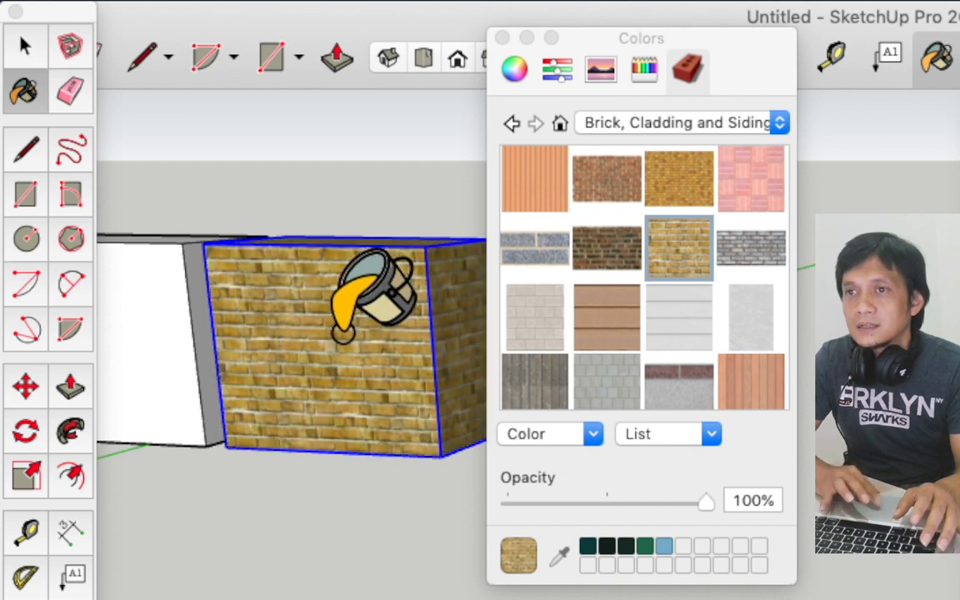
# - Edit the unpainted kotak instance, paint its front face with the pink checkered brick texture, and leave component editing
pyautogui.press('space')
pyautogui.moveTo(311, 439)
pyautogui.mouseDown(button='middle')
pyautogui.moveTo(299, 407)
pyautogui.moveTo(348, 445)
pyautogui.moveTo(368, 525)
pyautogui.moveTo(342, 300)
pyautogui.moveTo(214, 322)
pyautogui.moveTo(317, 367)
pyautogui.mouseUp(button='middle')
pyautogui.keyDown('shift'); pyautogui.moveTo(205, 364); pyautogui.dragTo(391, 325, button='middle'); pyautogui.keyUp('shift')
pyautogui.press('space')
pyautogui.doubleClick(244, 350)
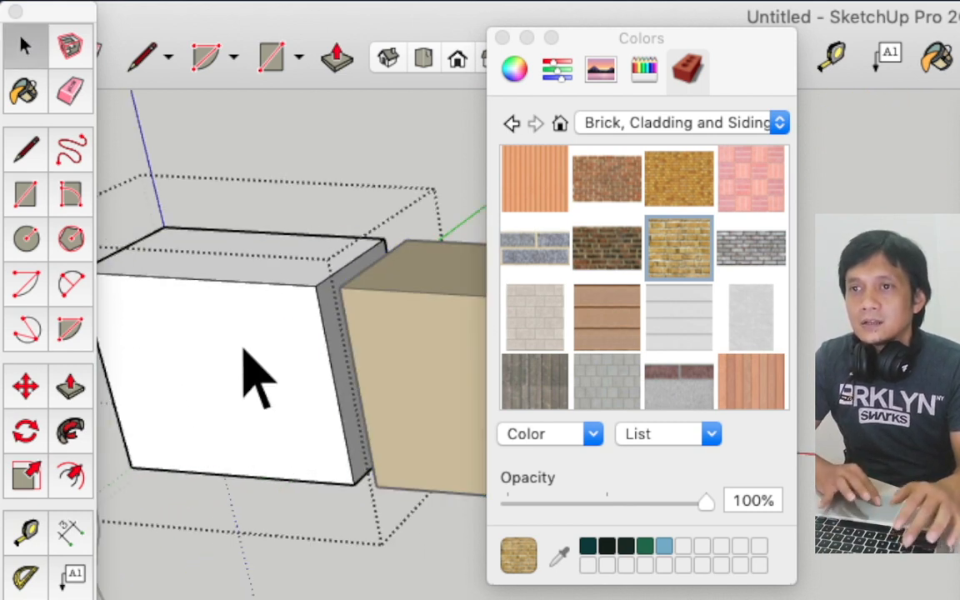
pyautogui.click(750, 200)
pyautogui.click(215, 388)
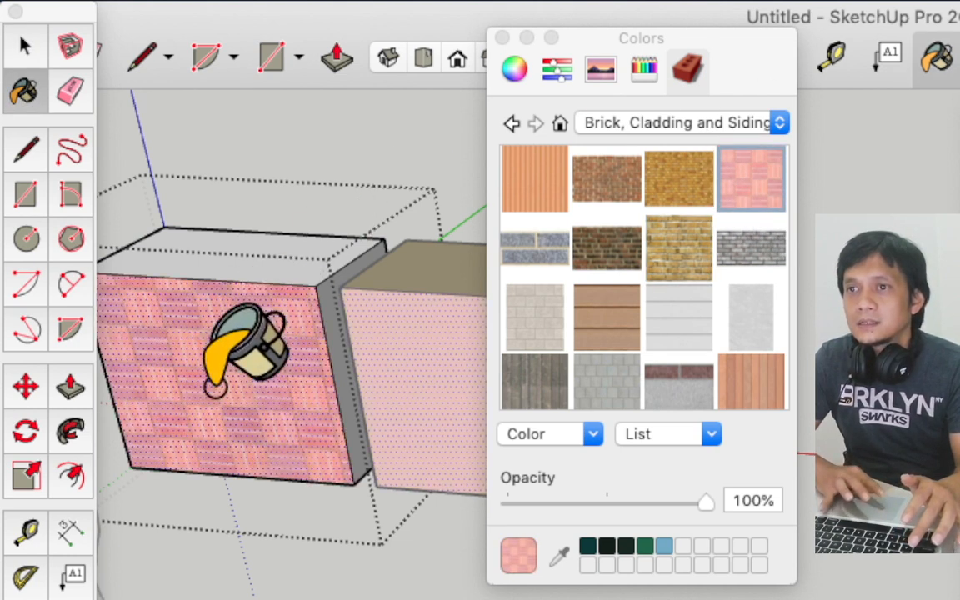
pyautogui.press('space')
pyautogui.click(409, 528)
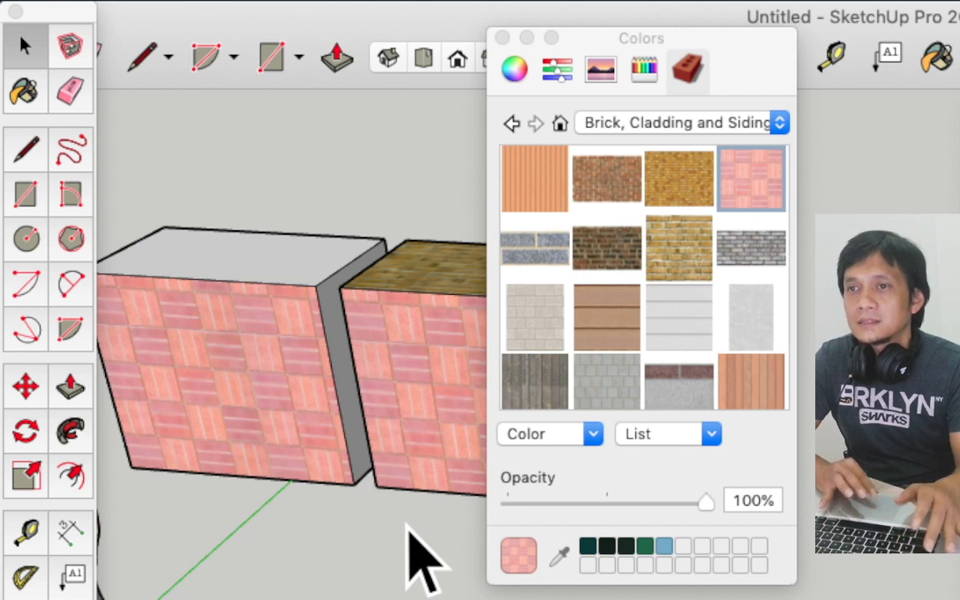
# - Select the two kotak instances in turn and compare the materials on their top, side and front faces
pyautogui.click(283, 254)
pyautogui.click(412, 263)
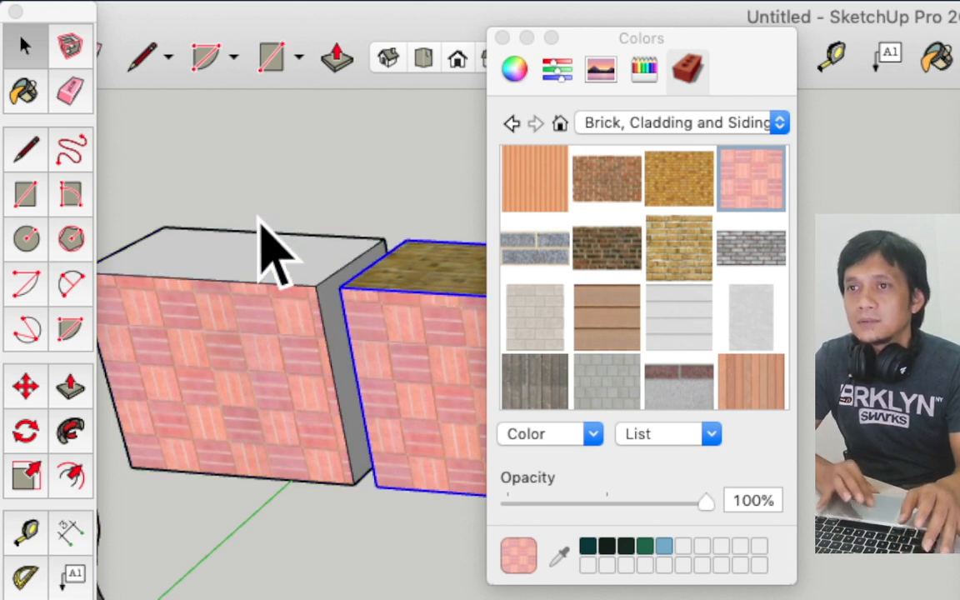
pyautogui.click(308, 354)
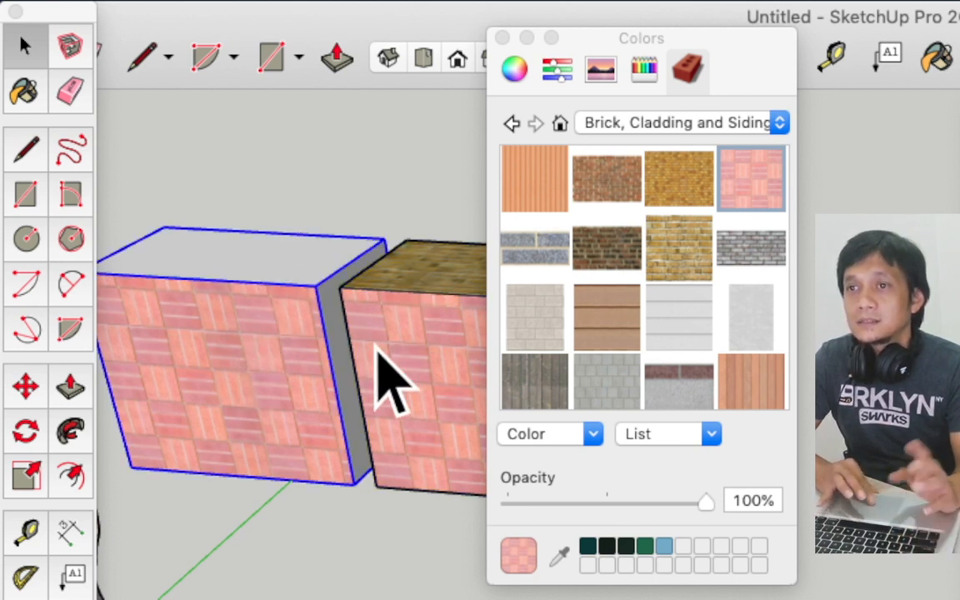
pyautogui.moveTo(383, 374); pyautogui.dragTo(316, 363, button='middle')
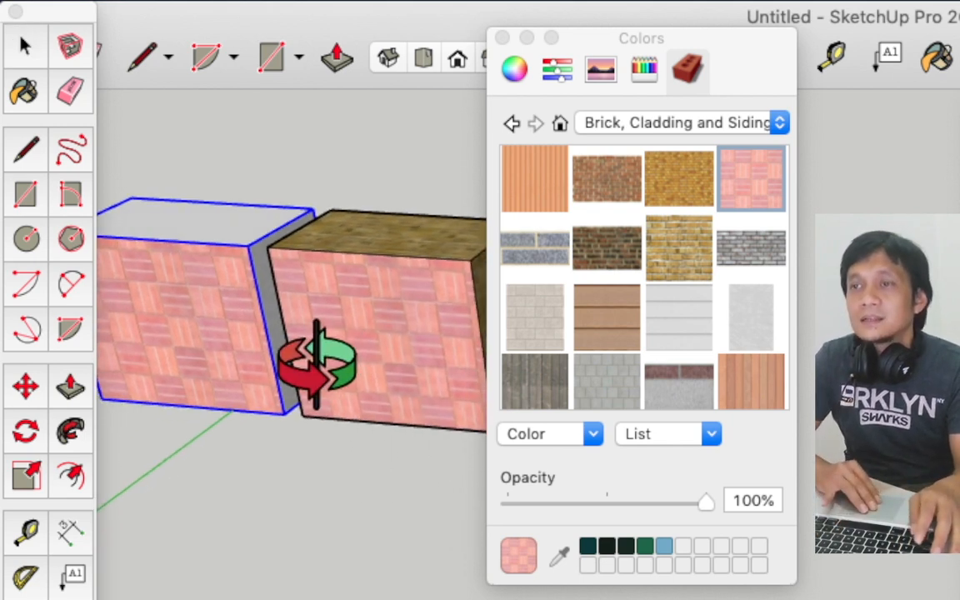
# - Close the Colors window and remove the brick-painted kotak instance with the Eraser
pyautogui.click(502, 38)
pyautogui.press('space')
pyautogui.click(334, 277)
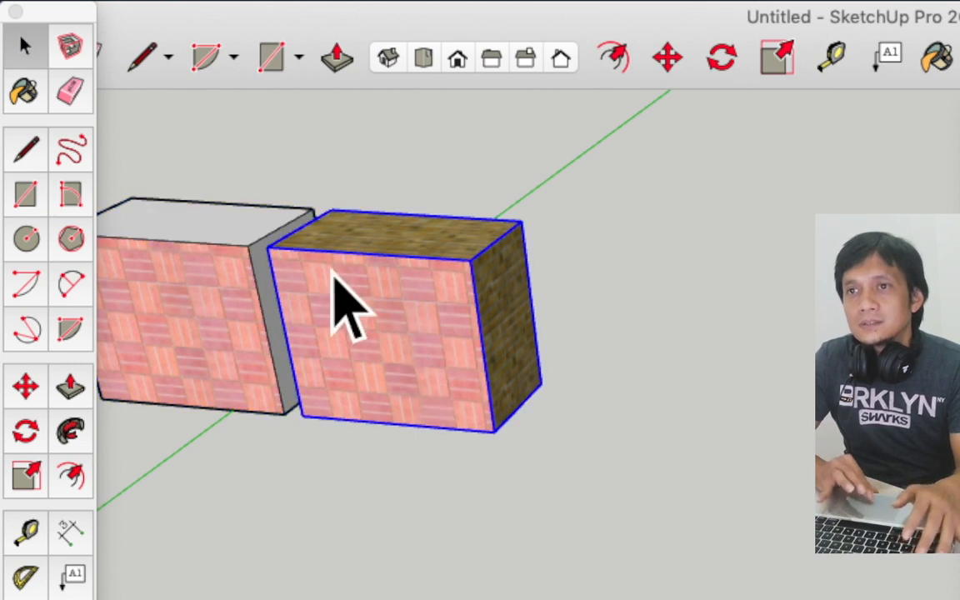
pyautogui.click(75, 93)
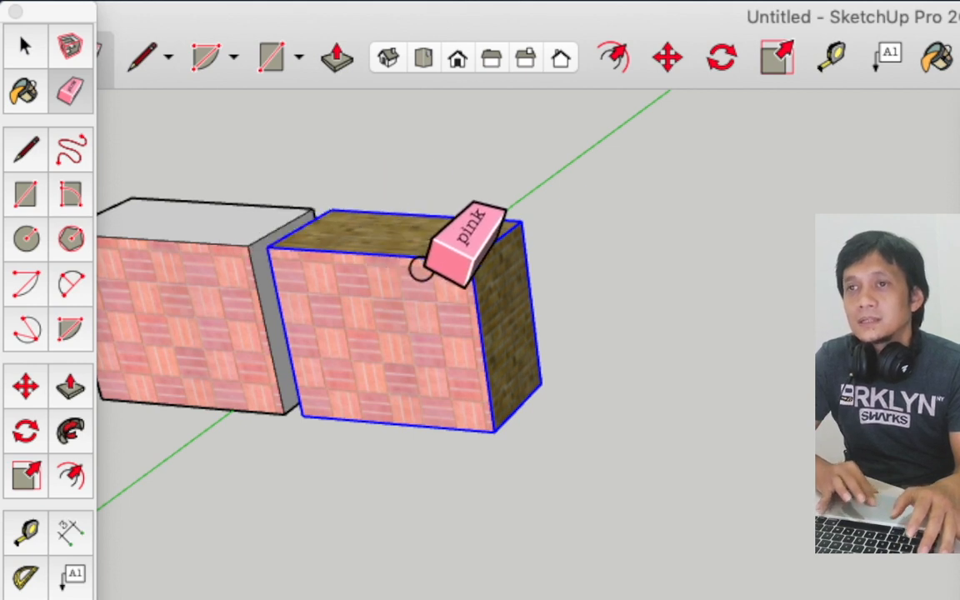
pyautogui.click(452, 258)
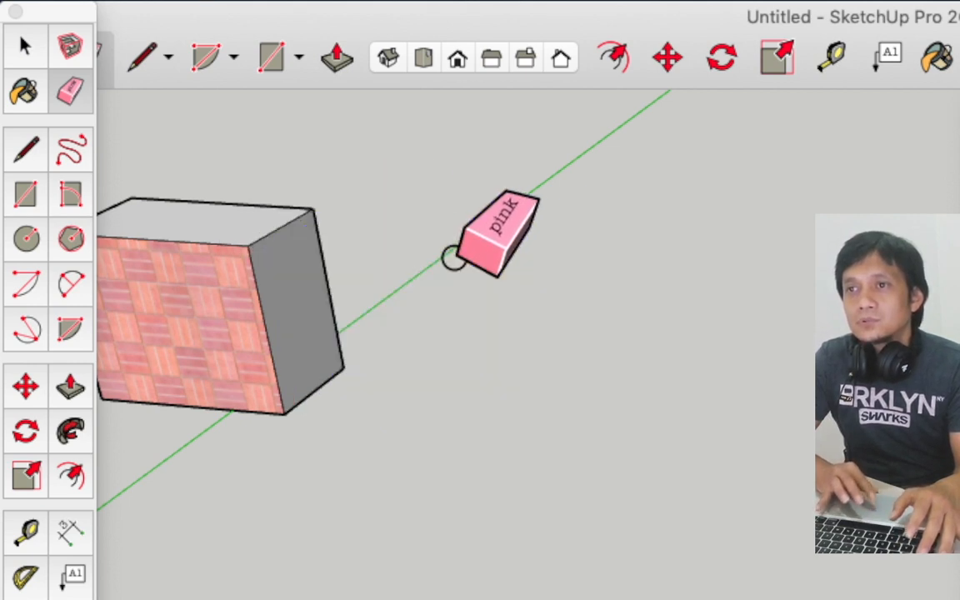
# - Select the remaining kotak instance, view it close up from the front corner, and open it for editing
pyautogui.press('space')
pyautogui.click(284, 293)
pyautogui.press('h')
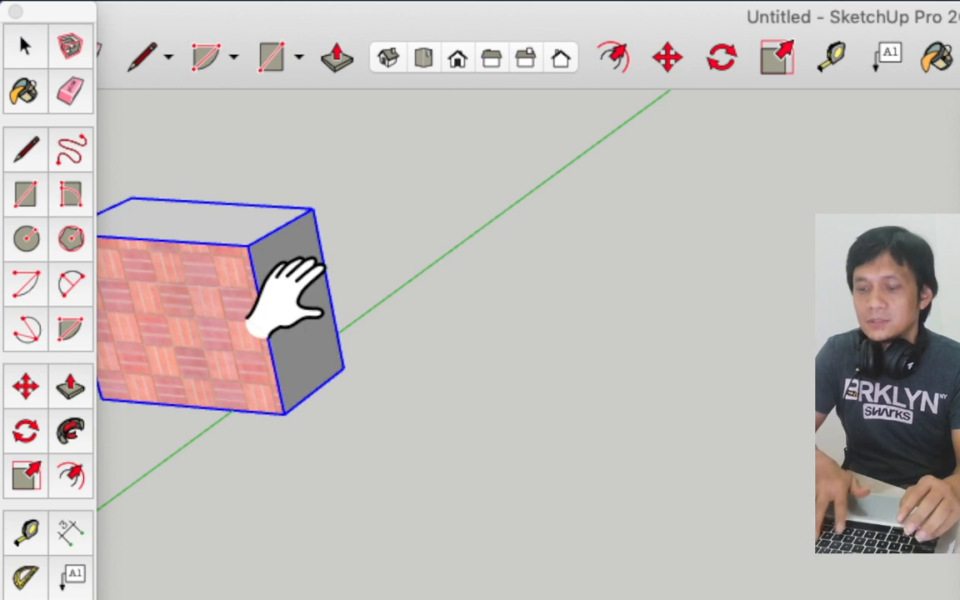
pyautogui.moveTo(289, 300); pyautogui.dragTo(716, 379)
pyautogui.press('o')
pyautogui.moveTo(664, 402); pyautogui.dragTo(503, 326)
pyautogui.press('h')
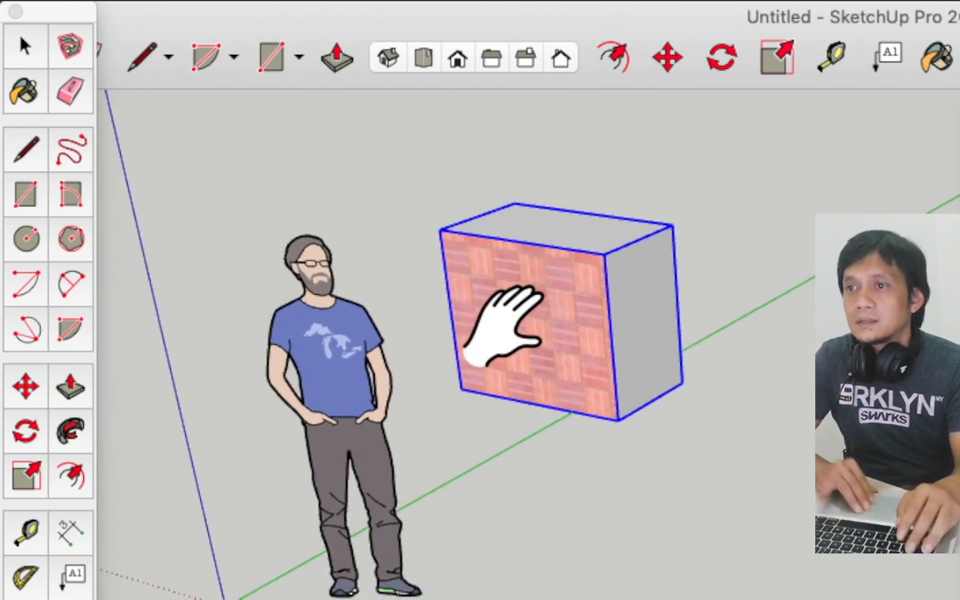
pyautogui.scroll(5, 561, 312)
pyautogui.press('o')
pyautogui.scroll(2, 560, 312)
pyautogui.press('h')
pyautogui.moveTo(560, 313); pyautogui.dragTo(558, 389)
pyautogui.press('space')
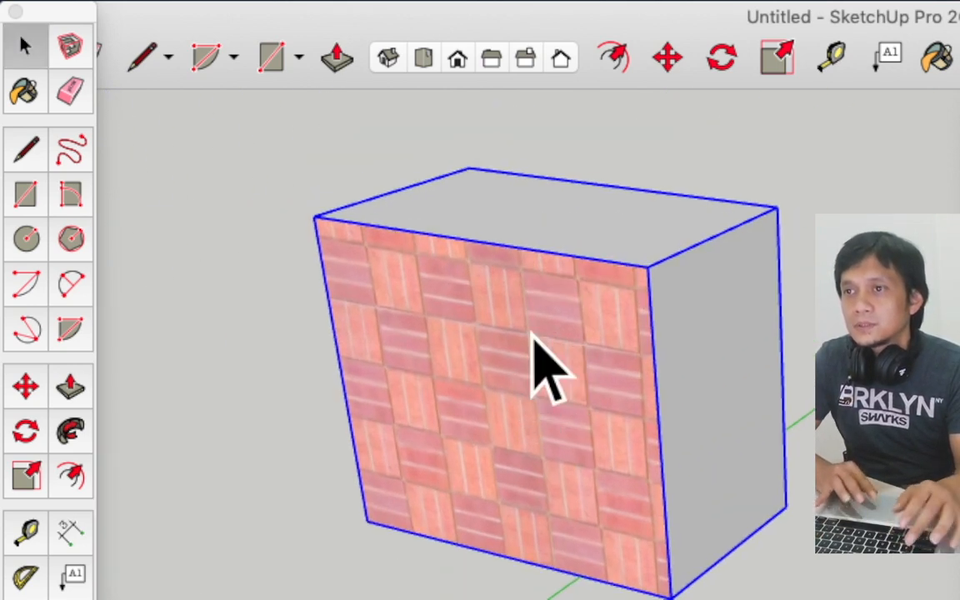
pyautogui.doubleClick(532, 336)
# - Try erasing the edge between the box's front and top faces with the Eraser, and undo it
pyautogui.click(506, 322)
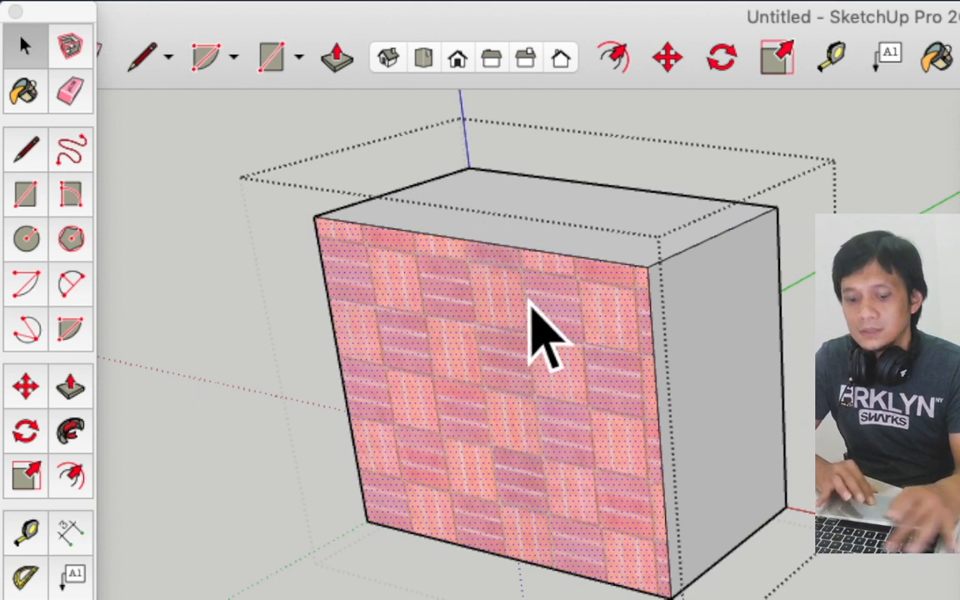
pyautogui.press('e')
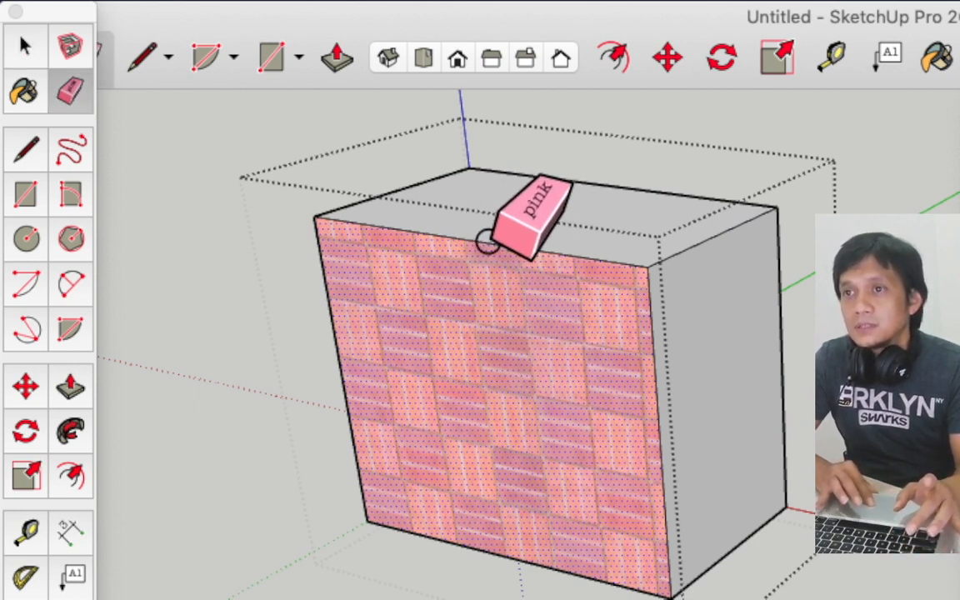
pyautogui.click(487, 241)
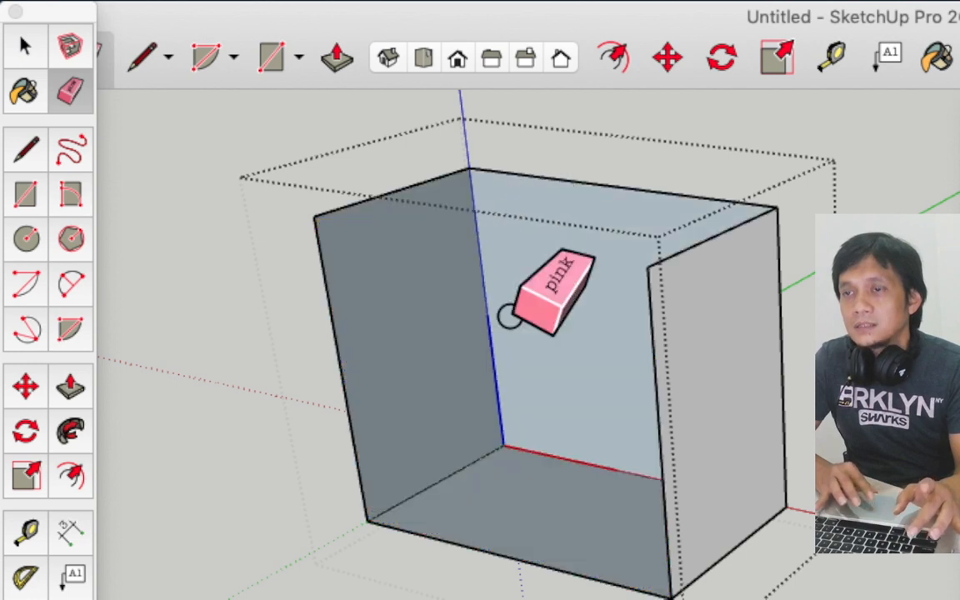
pyautogui.press('super+z')
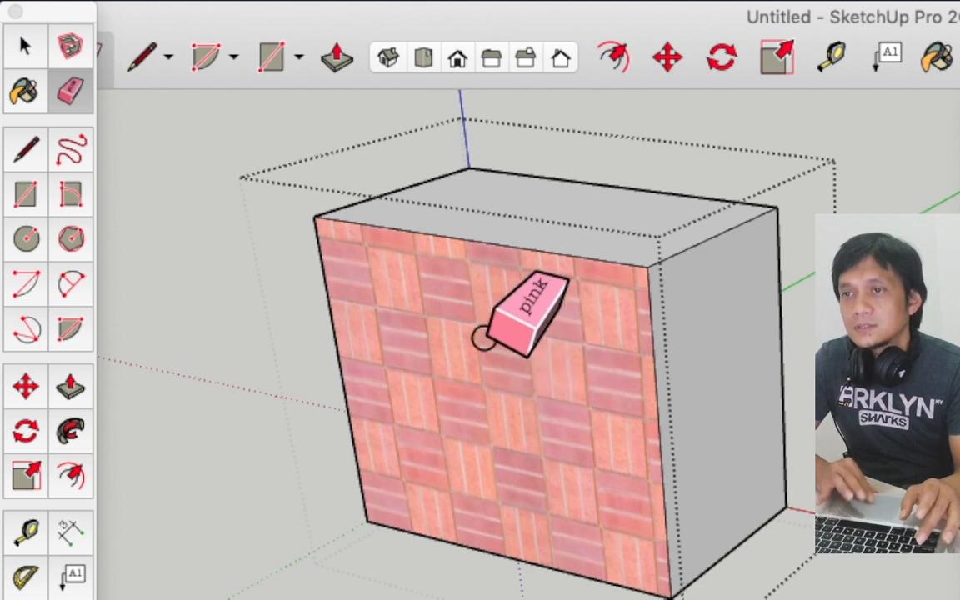
# - Try erasing the front face's top edge and its adjoining vertical edge in one Eraser stroke, and undo it
pyautogui.moveTo(476, 237)
pyautogui.mouseDown()
pyautogui.moveTo(506, 237)
pyautogui.moveTo(638, 296)
pyautogui.moveTo(659, 331)
pyautogui.moveTo(657, 371)
pyautogui.moveTo(638, 307)
pyautogui.moveTo(648, 267)
pyautogui.moveTo(686, 252)
pyautogui.mouseUp()
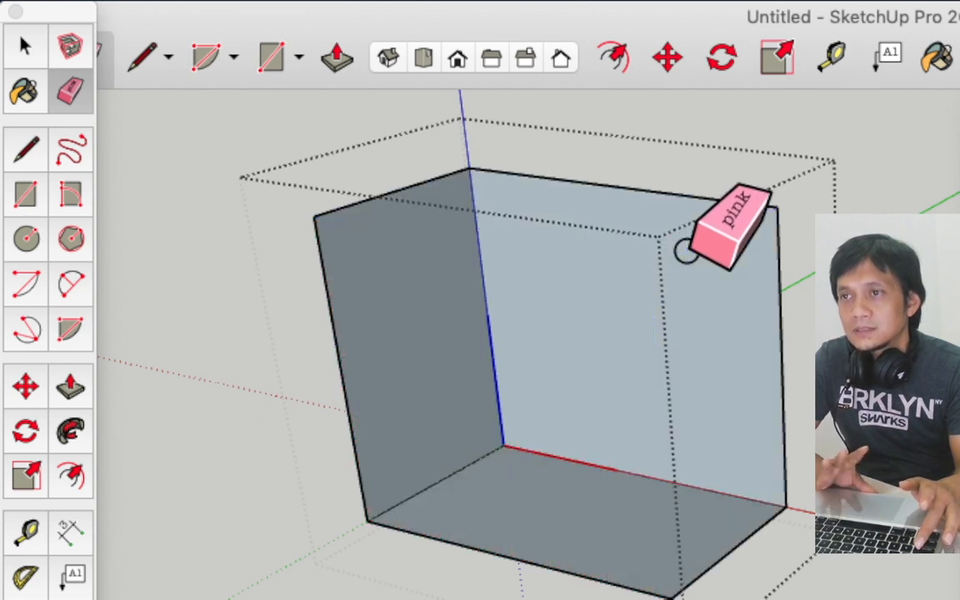
pyautogui.press('space')
pyautogui.click(611, 342)
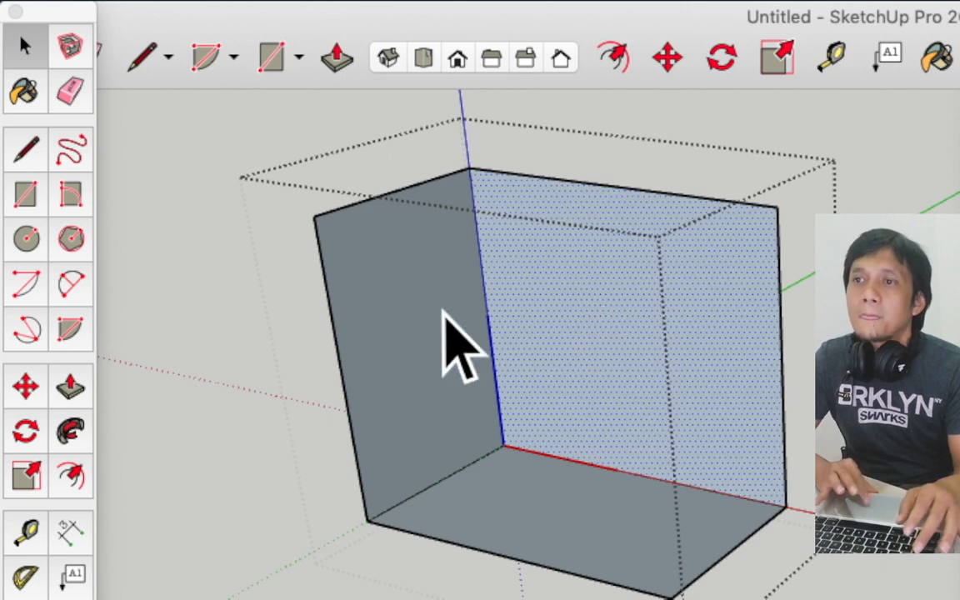
pyautogui.press('super+z')
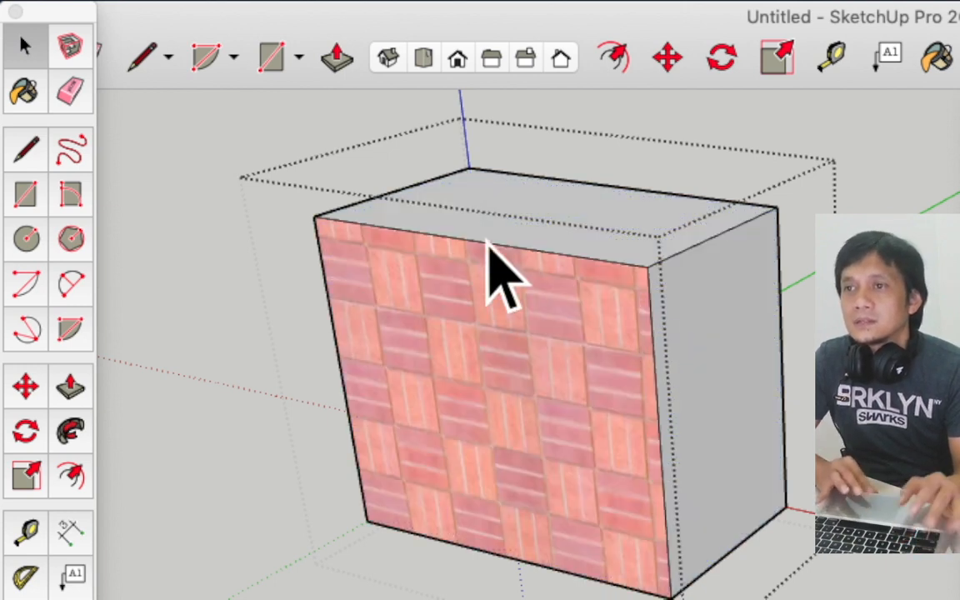
# - Delete only the pink checkered front face of the box, keeping its edges
pyautogui.click(488, 375)
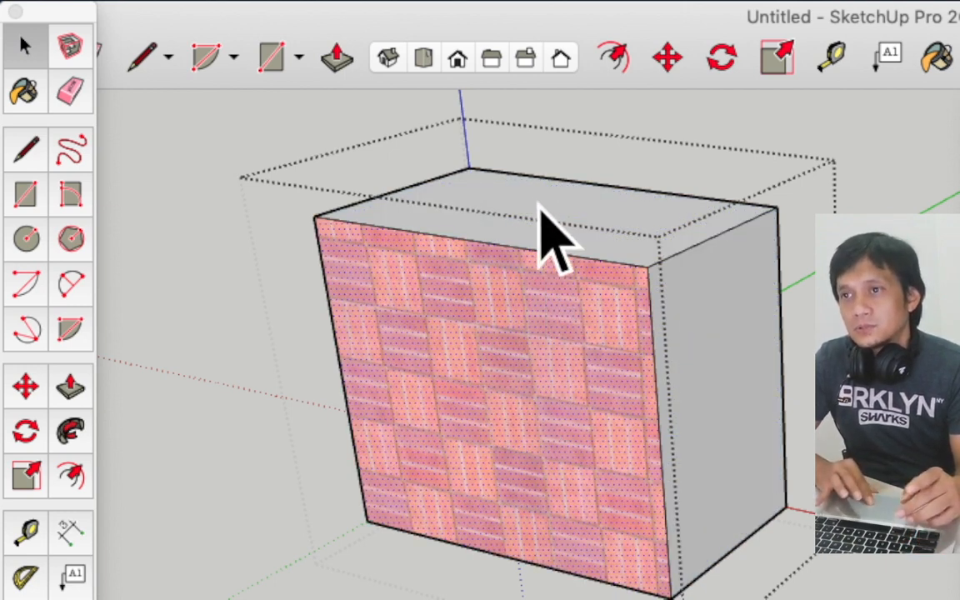
pyautogui.click(739, 433)
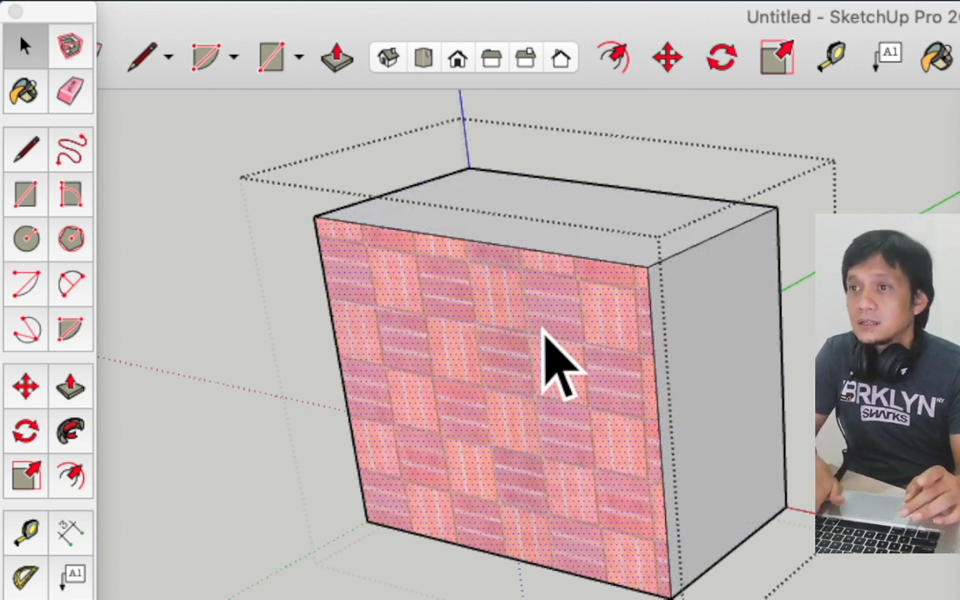
pyautogui.press('Delete')
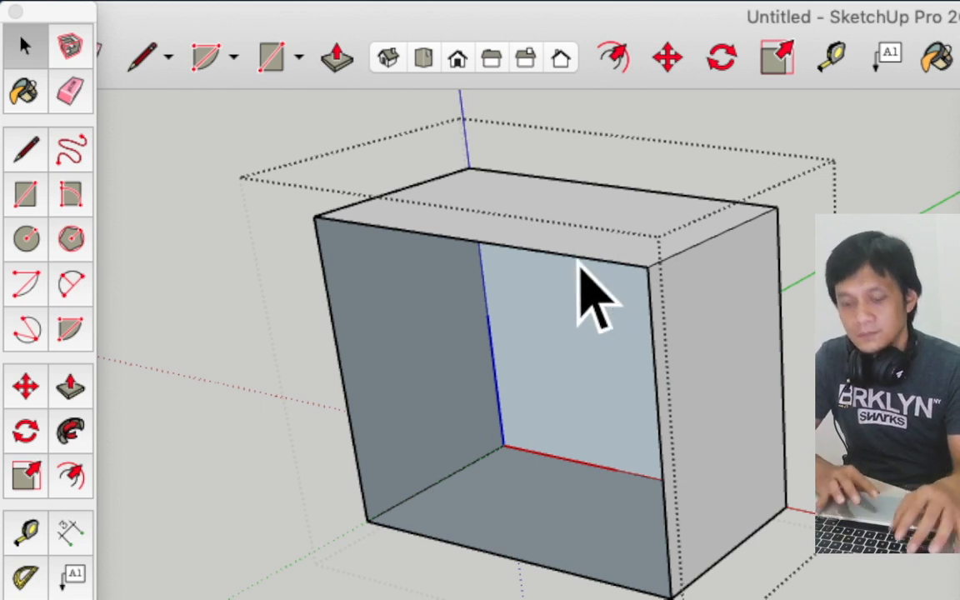
# - Undo the deletion of the checkered front face and leave the component's editing mode
pyautogui.press('super+z')
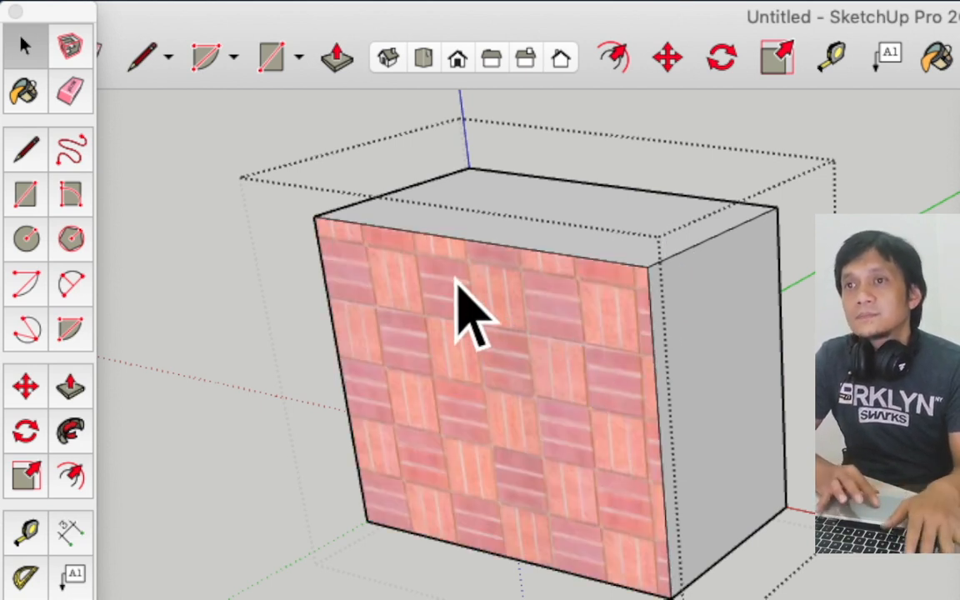
pyautogui.click(221, 139)
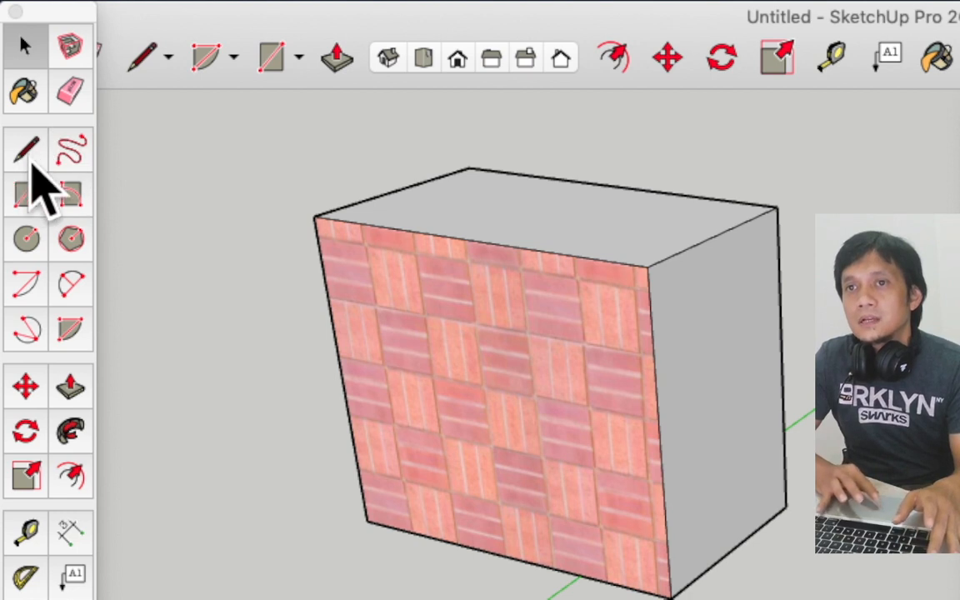
# - Draw a closed upright four-sided shape with the Line tool in the empty space beside the box
pyautogui.click(30, 163)
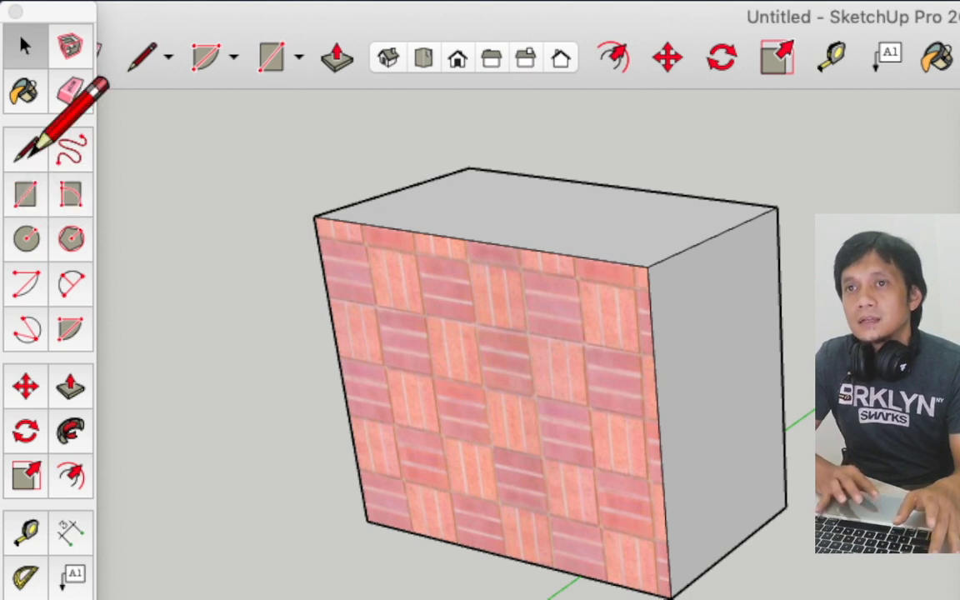
pyautogui.click(202, 258)
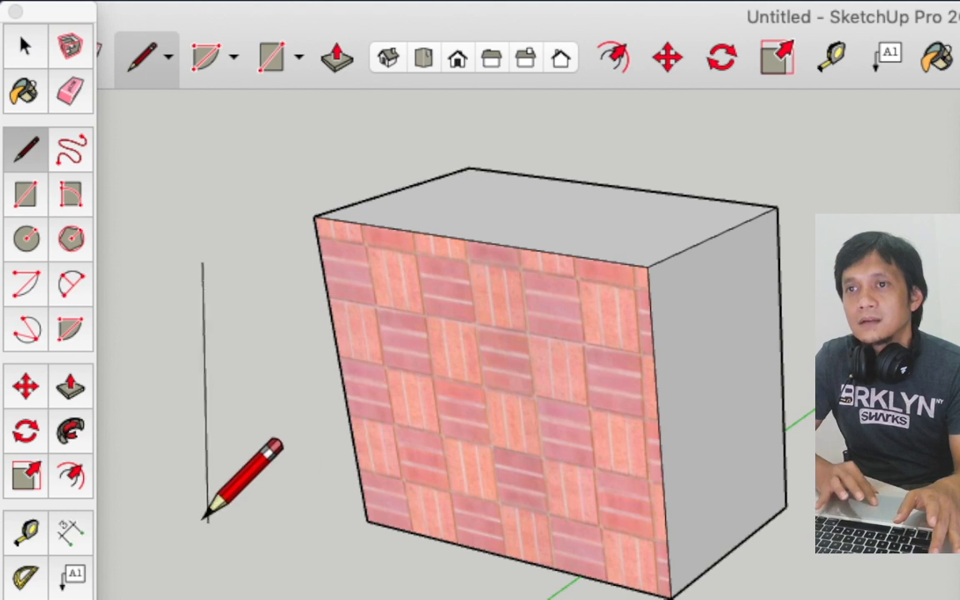
pyautogui.click(248, 473)
pyautogui.click(321, 439)
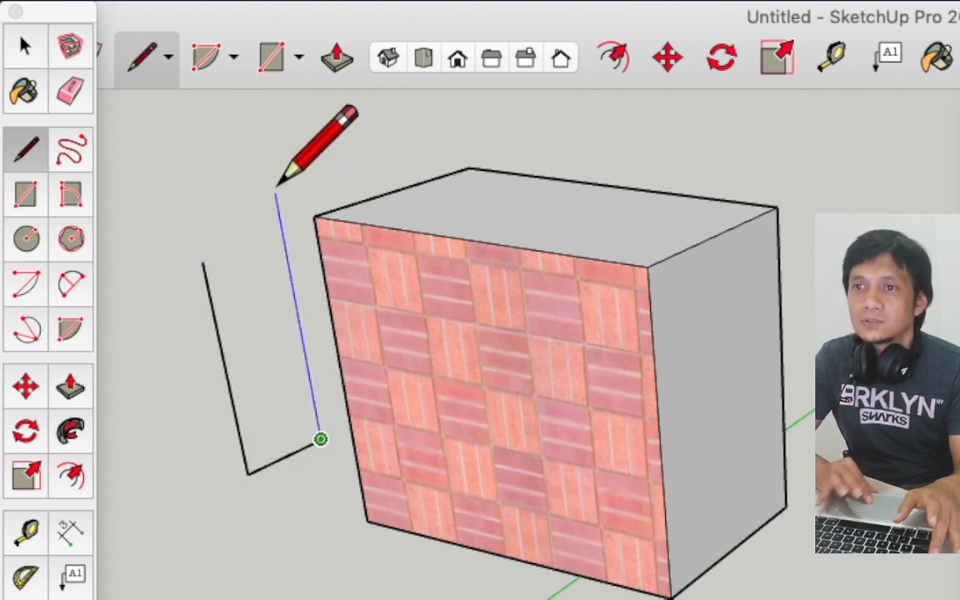
pyautogui.click(269, 169)
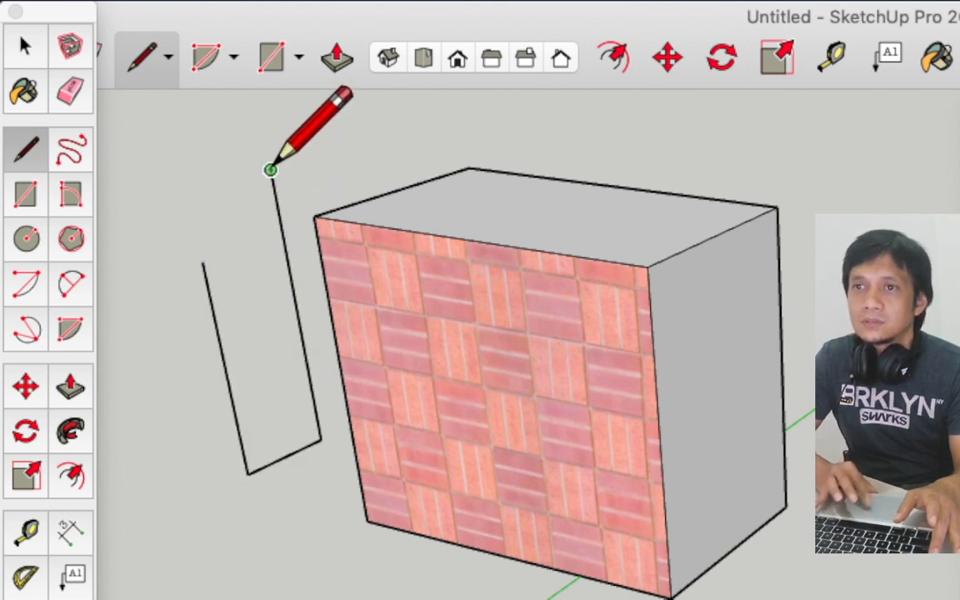
pyautogui.click(201, 262)
pyautogui.press('space')
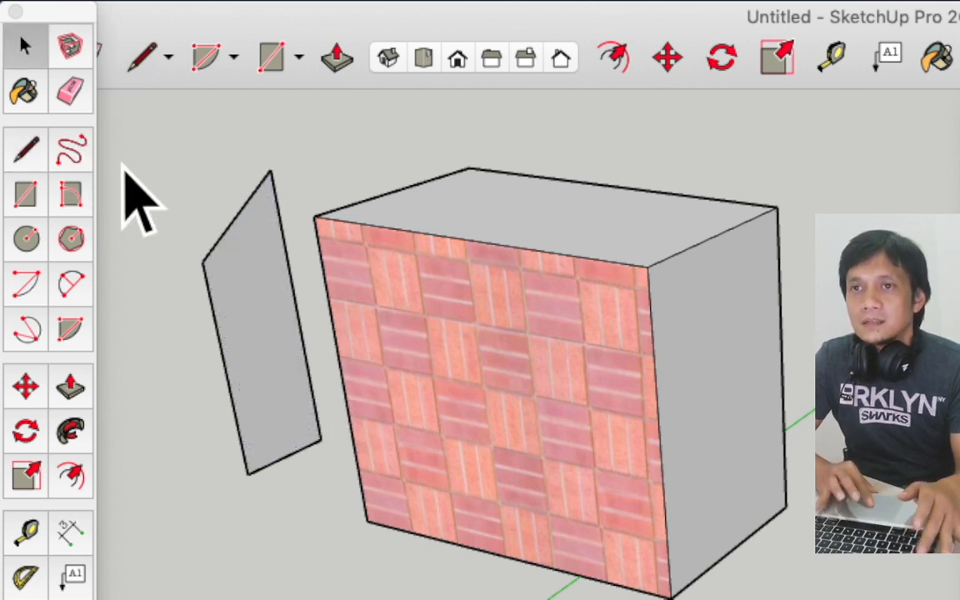
# - Select both the box and the four-sided shape beside it, and delete them
pyautogui.press('l')
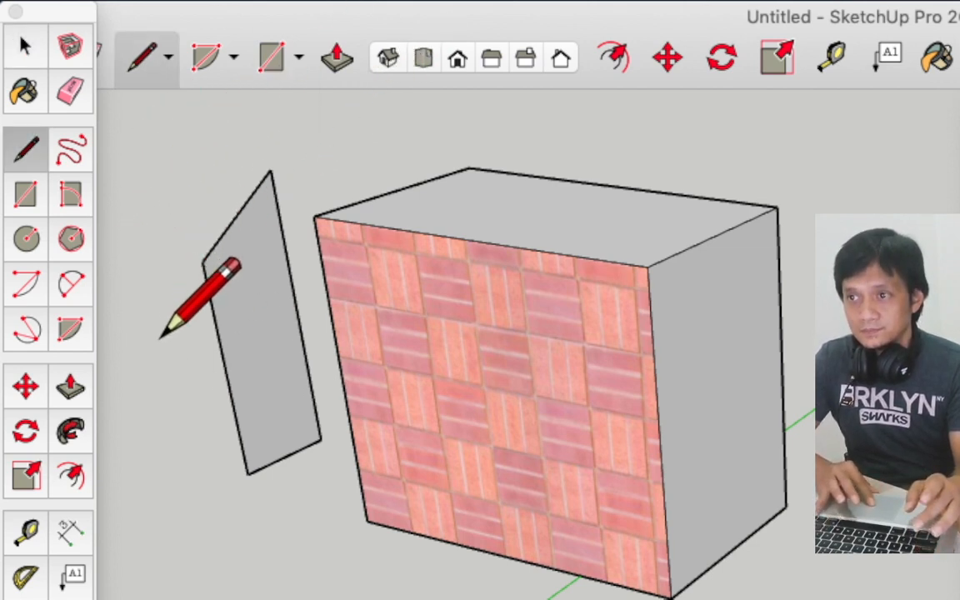
pyautogui.press('space')
pyautogui.moveTo(704, 115); pyautogui.dragTo(202, 533)
pyautogui.press('Delete')
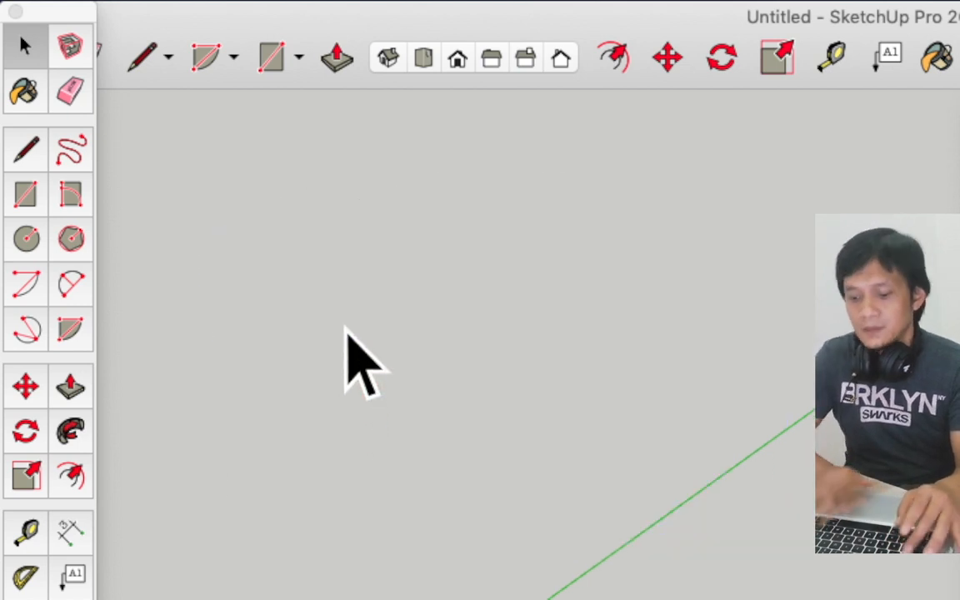
# - Draw two separate, unconnected lines with the Line tool in the empty model space, and undo both
pyautogui.press('l')
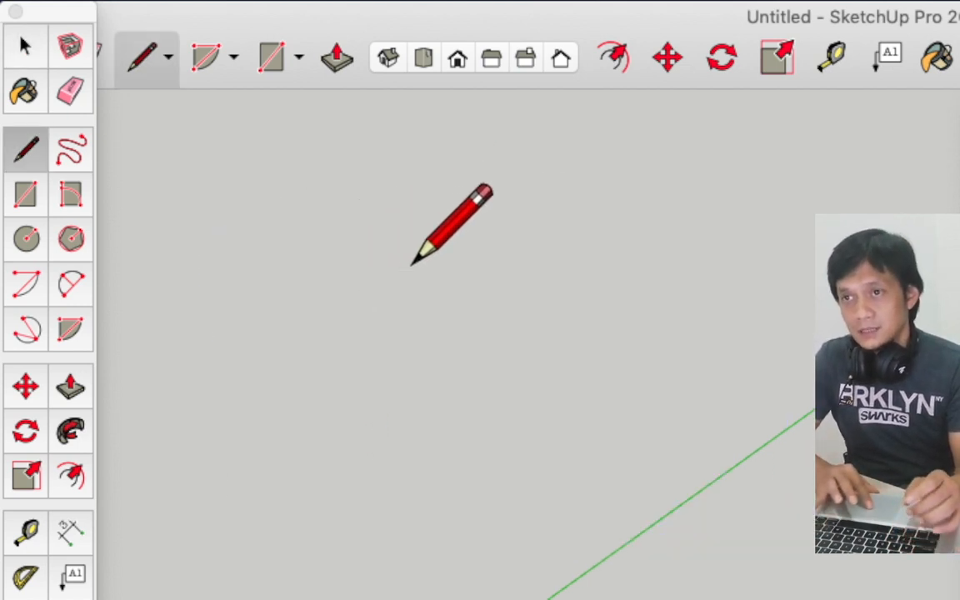
pyautogui.click(366, 254)
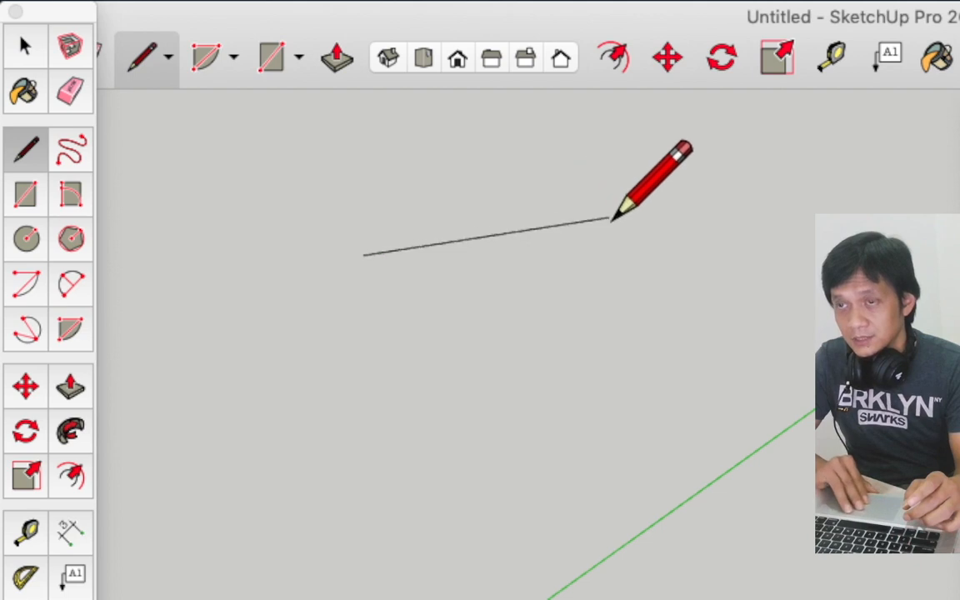
pyautogui.click(589, 175)
pyautogui.click(614, 450)
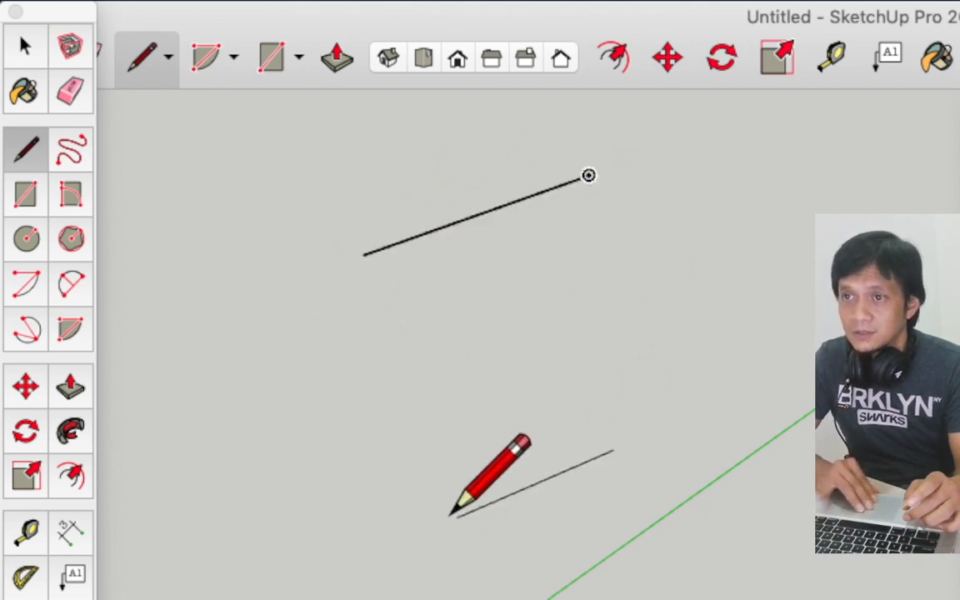
pyautogui.click(398, 483)
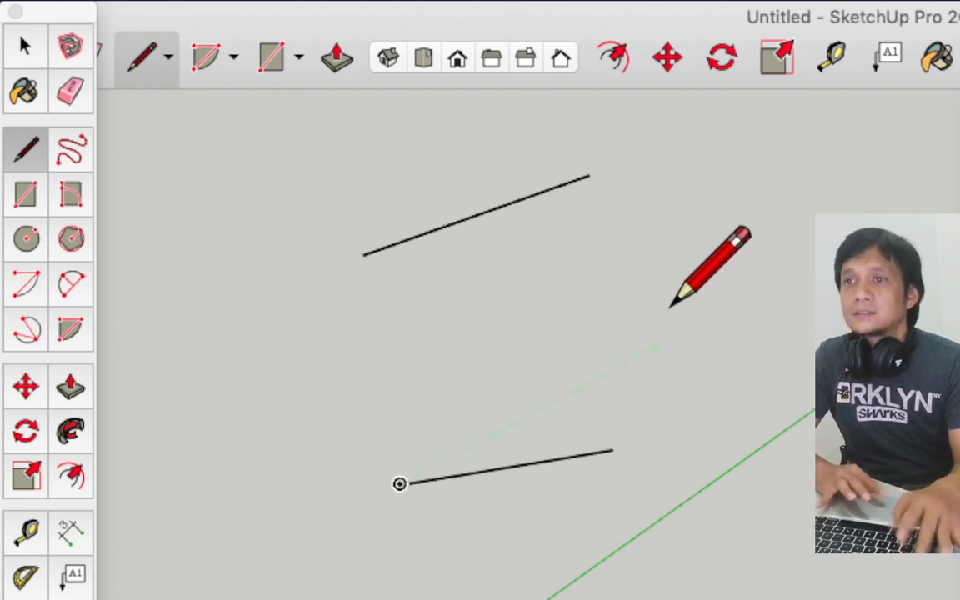
pyautogui.press('super+z')
pyautogui.press('super+z')
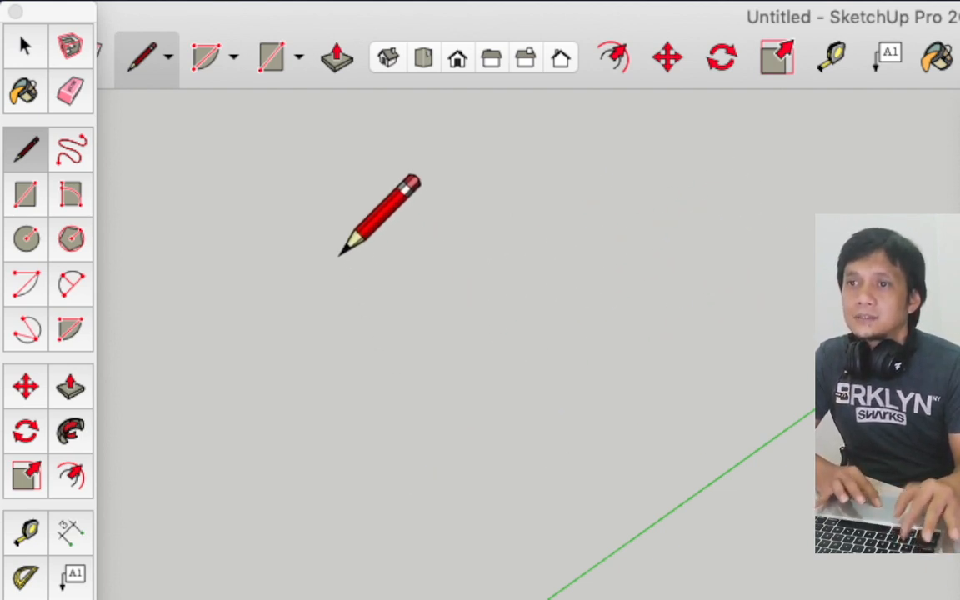
# - Draw a closed five-edge outline with an inward notch, connecting the lines point by point back to the start
pyautogui.click(379, 241)
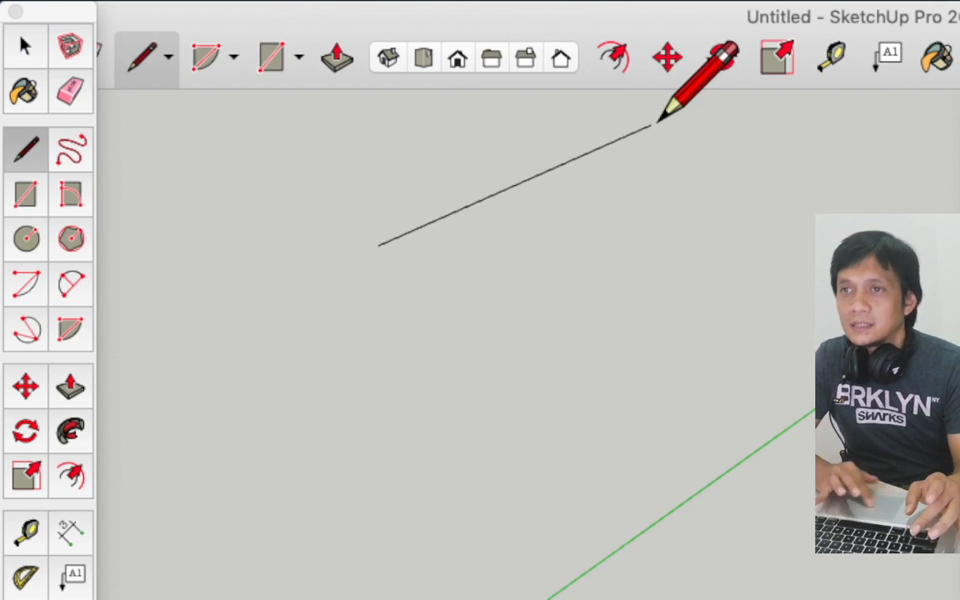
pyautogui.click(623, 158)
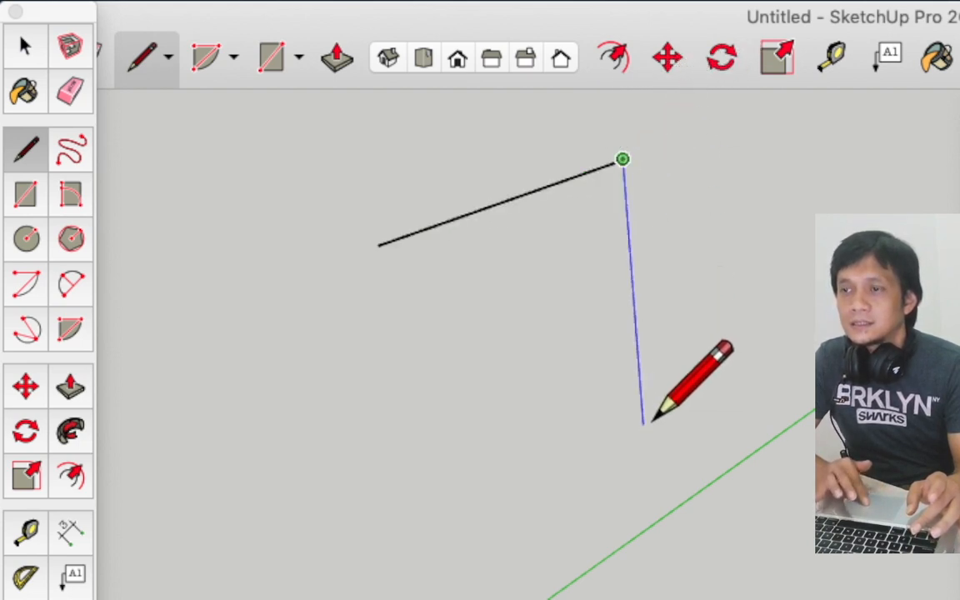
pyautogui.click(642, 424)
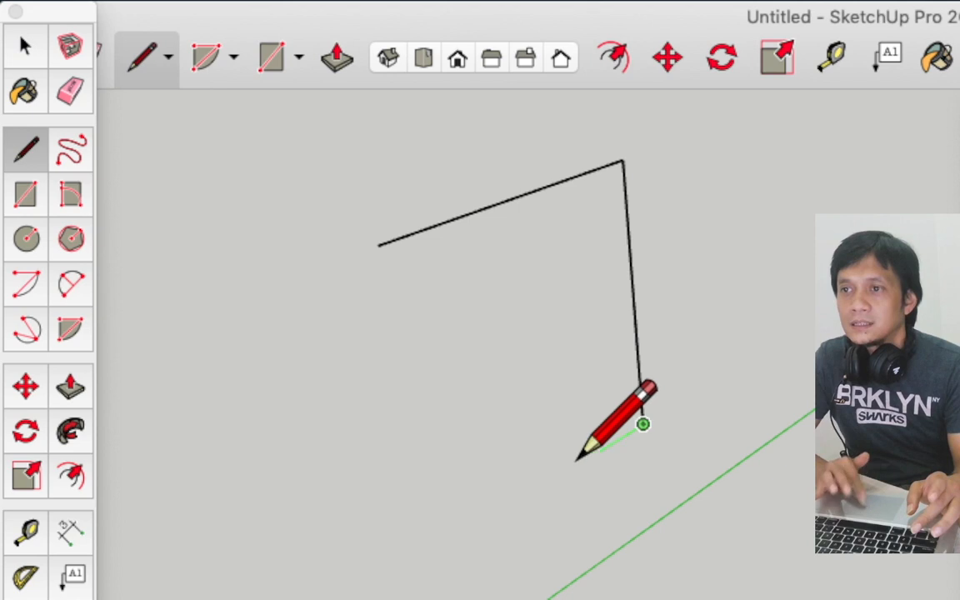
pyautogui.click(425, 555)
pyautogui.click(528, 269)
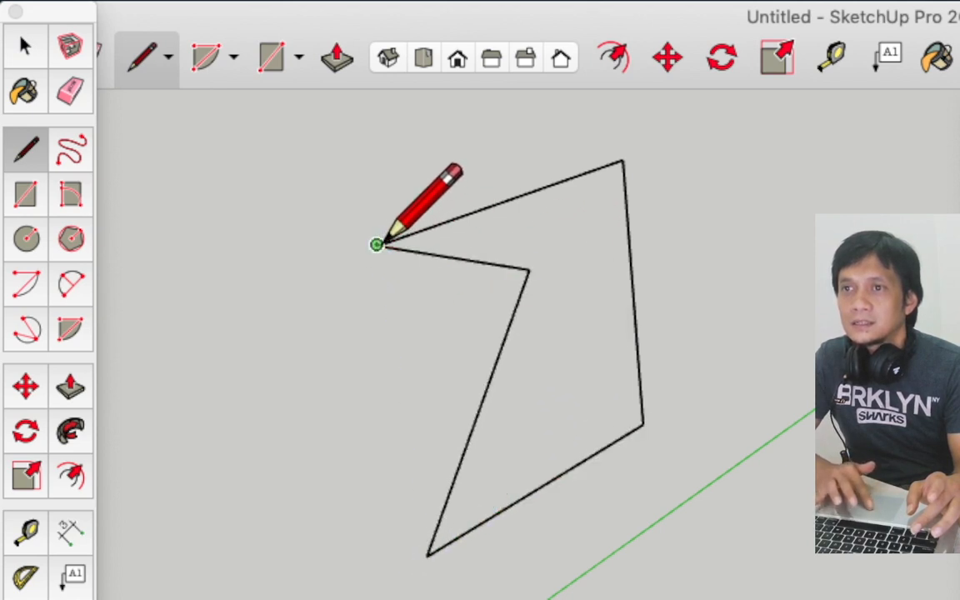
pyautogui.click(377, 244)
pyautogui.press('space')
# - Draw a closed six-edge outline with a deep V-shaped notch beside the five-edge outline, using the Line tool
pyautogui.press('o')
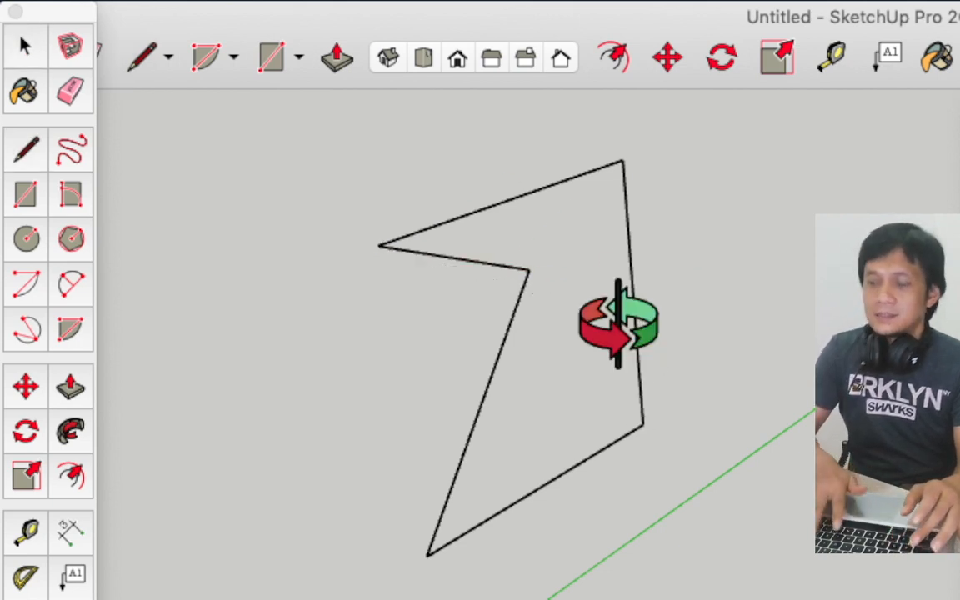
pyautogui.moveTo(497, 316)
pyautogui.mouseDown()
pyautogui.moveTo(690, 371)
pyautogui.moveTo(795, 379)
pyautogui.moveTo(428, 483)
pyautogui.moveTo(407, 471)
pyautogui.moveTo(782, 481)
pyautogui.moveTo(482, 424)
pyautogui.moveTo(400, 373)
pyautogui.moveTo(401, 397)
pyautogui.moveTo(600, 225)
pyautogui.moveTo(428, 482)
pyautogui.moveTo(510, 449)
pyautogui.moveTo(349, 382)
pyautogui.moveTo(280, 375)
pyautogui.mouseUp()
pyautogui.moveTo(413, 293); pyautogui.dragTo(714, 269)
pyautogui.moveTo(714, 269)
pyautogui.keyDown('shift'); pyautogui.mouseDown()
pyautogui.moveTo(799, 126)
pyautogui.moveTo(681, 182)
pyautogui.mouseUp(); pyautogui.keyUp('shift')
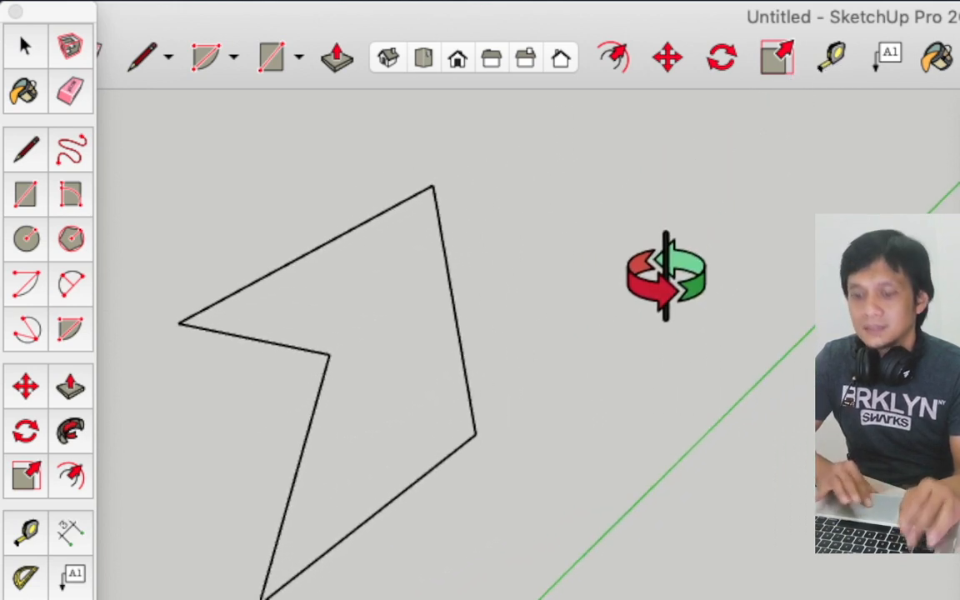
pyautogui.press('l')
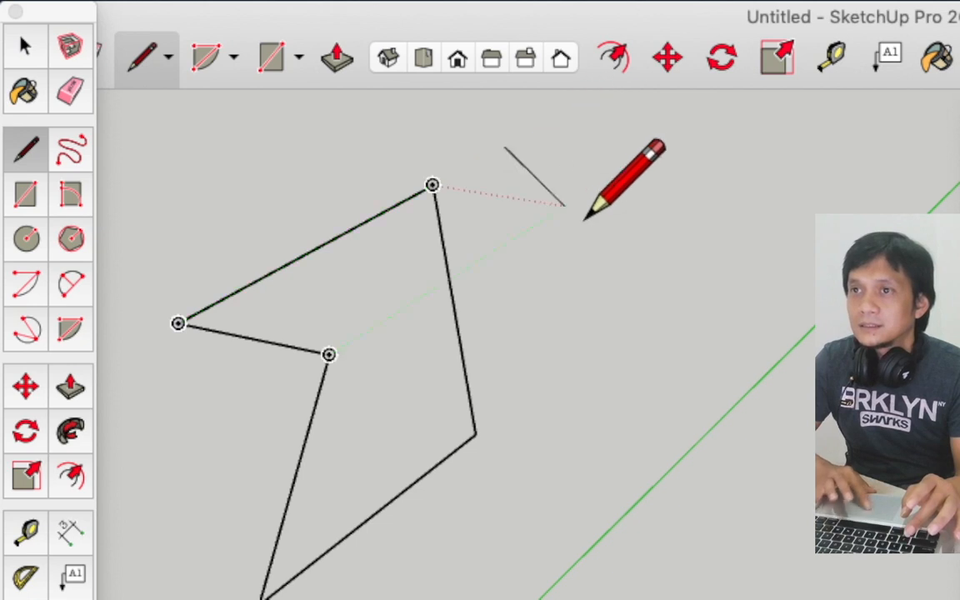
pyautogui.click(540, 412)
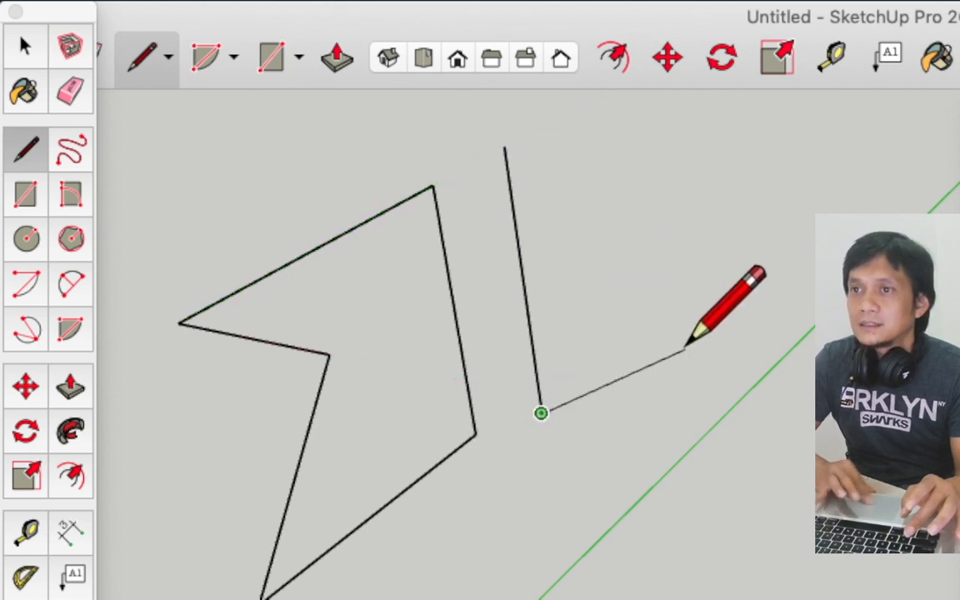
pyautogui.click(676, 302)
pyautogui.click(670, 207)
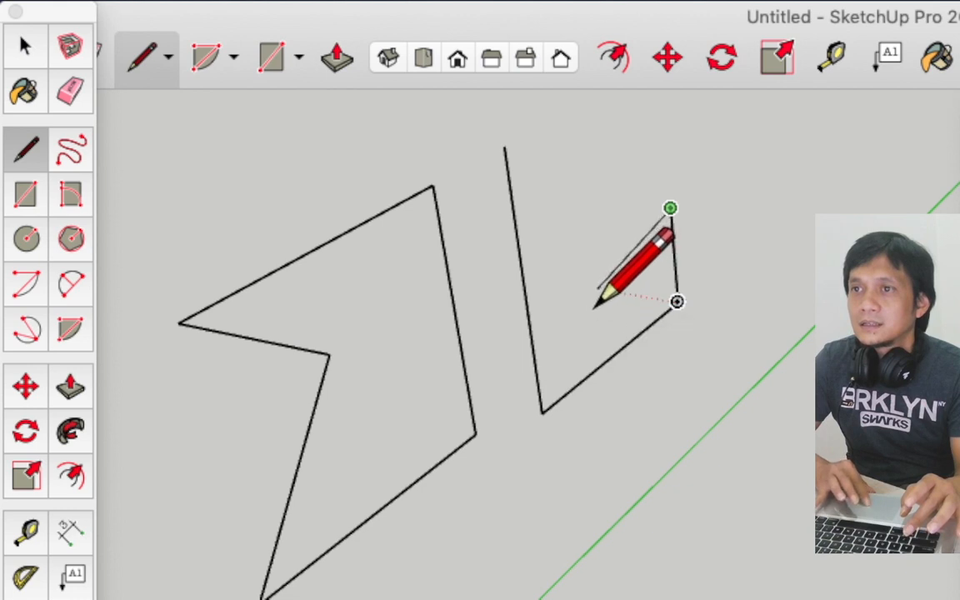
pyautogui.click(567, 337)
pyautogui.click(605, 161)
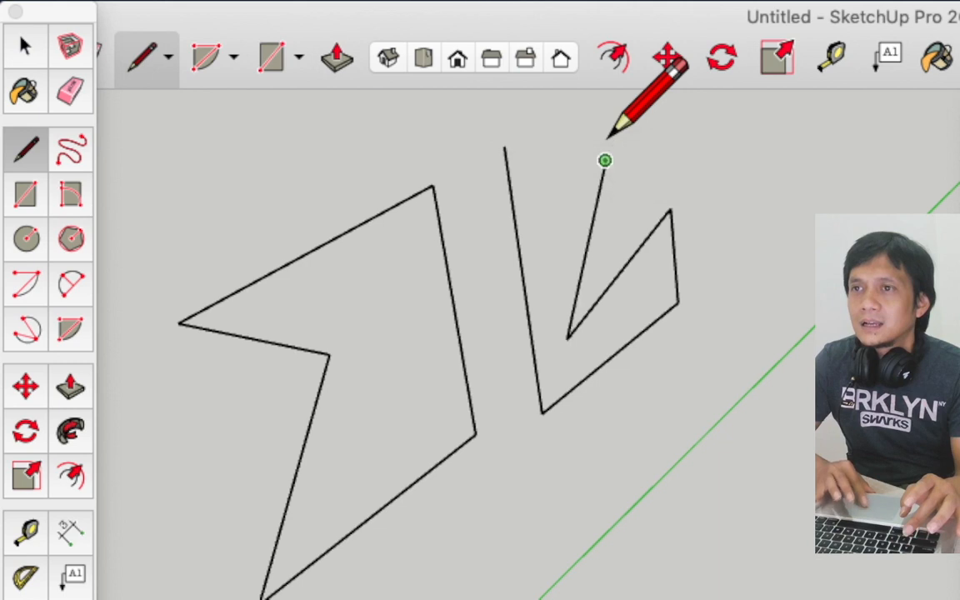
pyautogui.click(503, 145)
pyautogui.press('space')
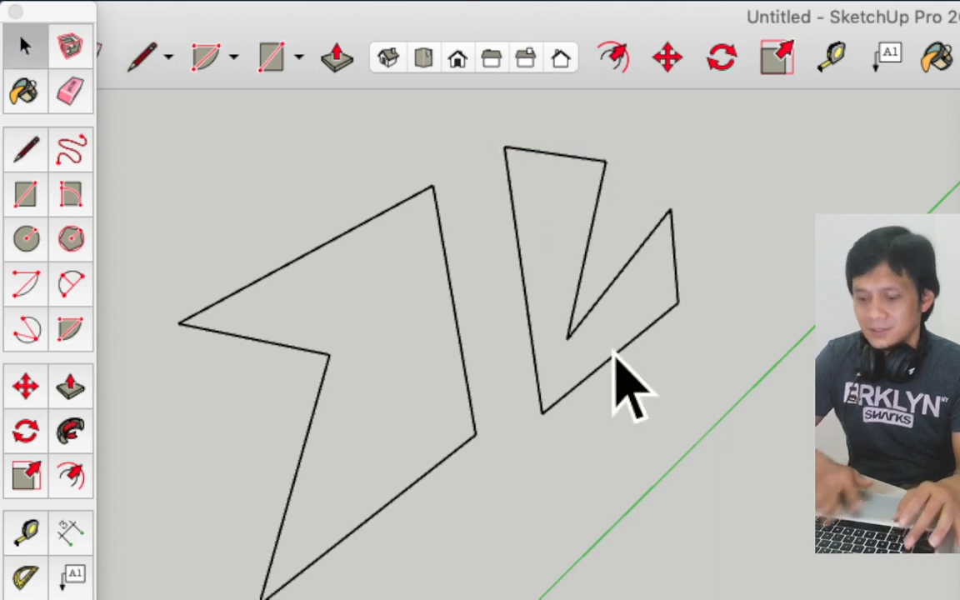
# - Draw a closed four-sided flat shape beside the five-edge outline, with edges following the green and red axis directions
pyautogui.press('o')
pyautogui.moveTo(611, 353)
pyautogui.mouseDown()
pyautogui.moveTo(846, 562)
pyautogui.moveTo(901, 567)
pyautogui.moveTo(246, 429)
pyautogui.mouseUp()
pyautogui.scroll(-5, 383, 442)
pyautogui.press('h')
pyautogui.press('o')
pyautogui.moveTo(485, 429)
pyautogui.mouseDown()
pyautogui.moveTo(225, 289)
pyautogui.moveTo(322, 397)
pyautogui.moveTo(321, 118)
pyautogui.mouseUp()
pyautogui.press('l')
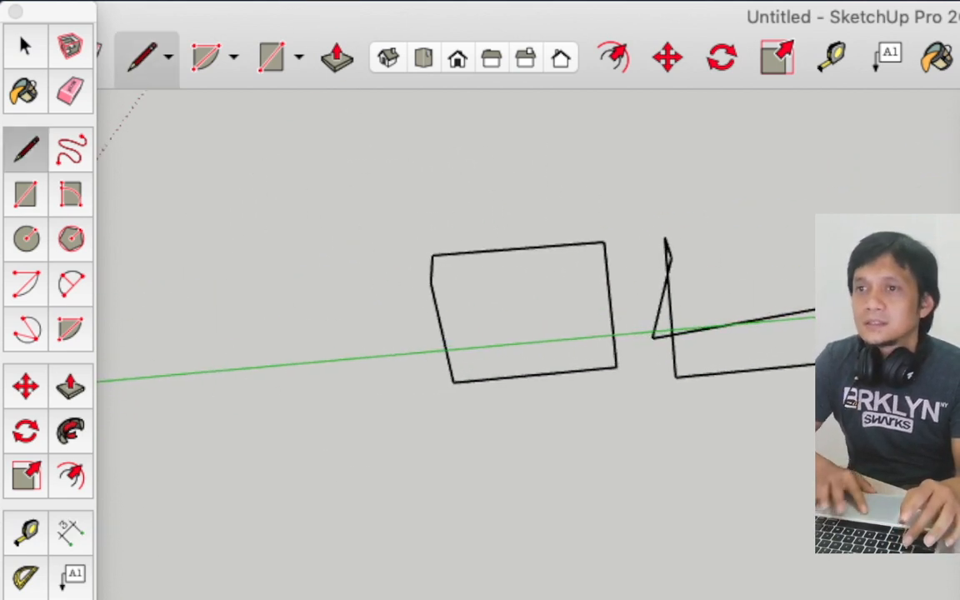
pyautogui.click(232, 327)
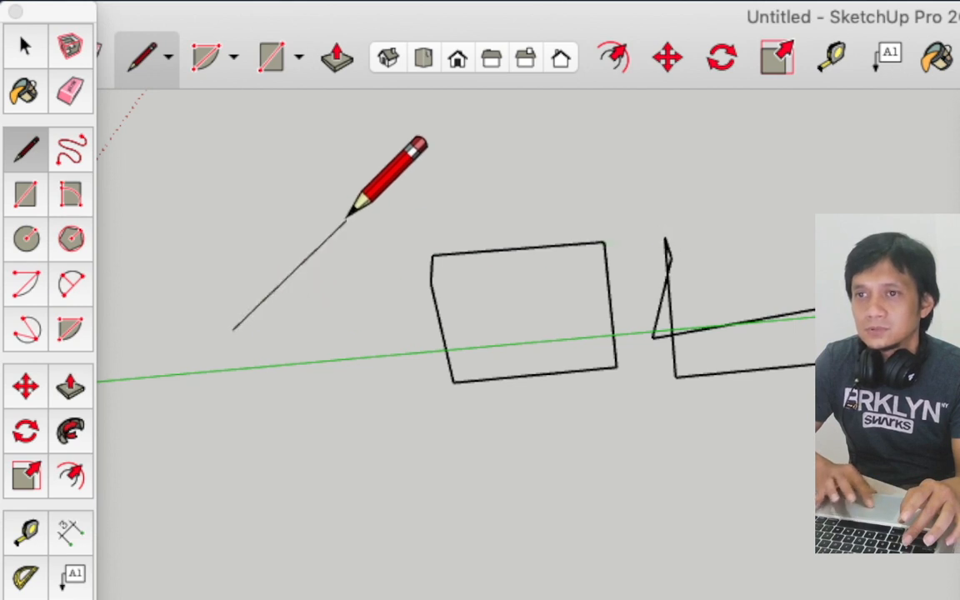
pyautogui.click(263, 235)
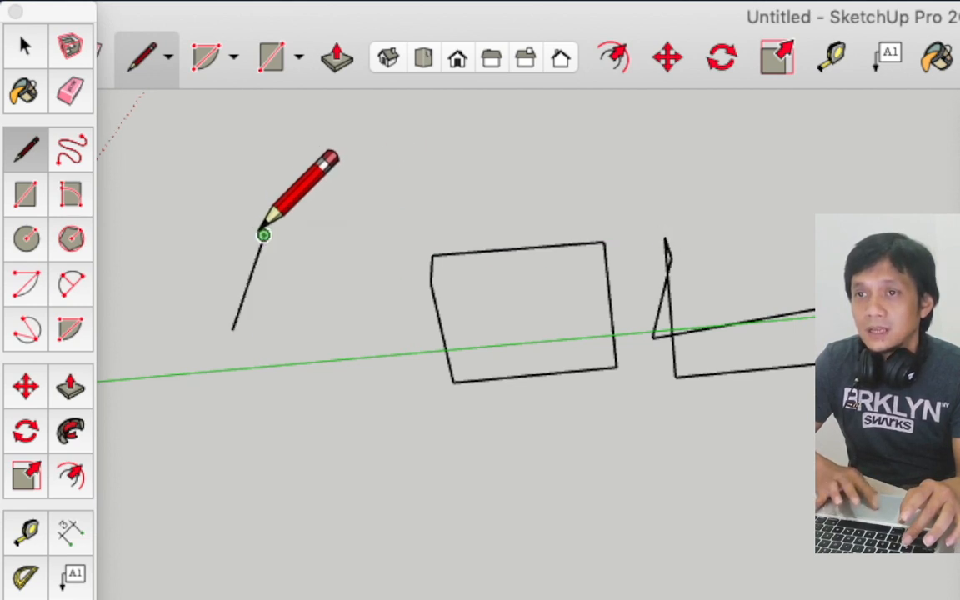
pyautogui.click(380, 227)
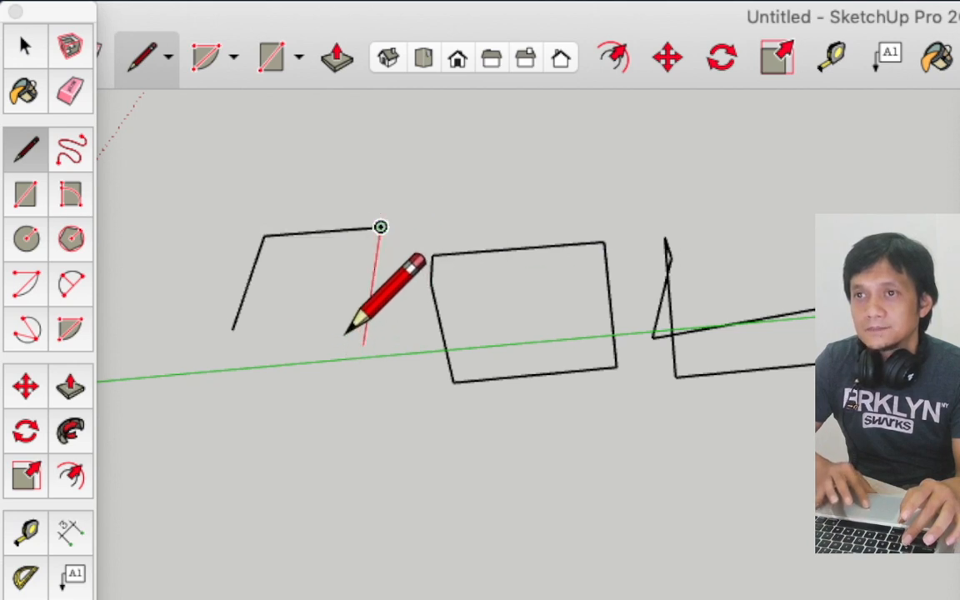
pyautogui.click(367, 317)
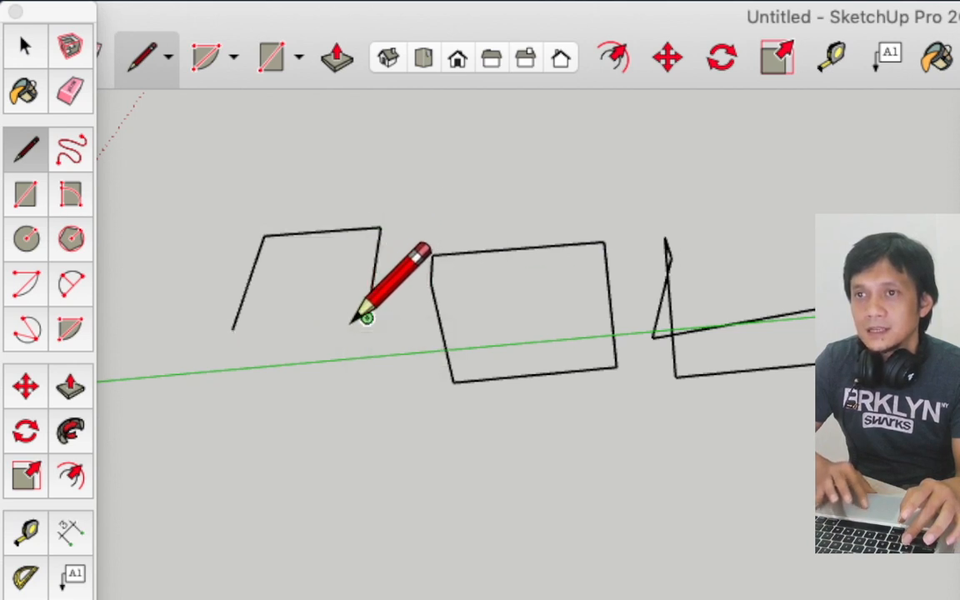
pyautogui.click(232, 329)
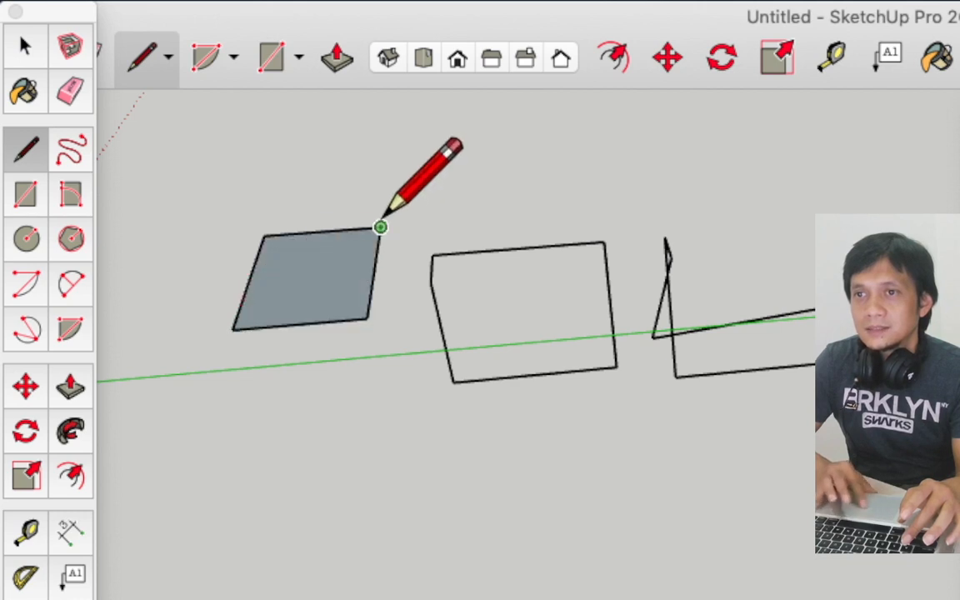
# - Draw a closed five-edge flat shape with a V-shaped notch behind the other outlines using the Line tool, and select its face
pyautogui.click(483, 201)
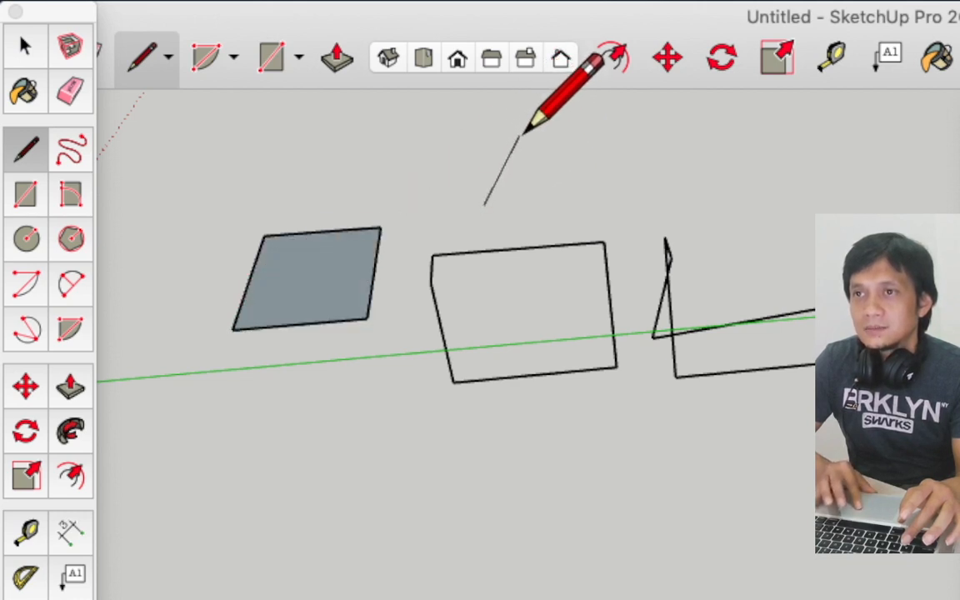
pyautogui.click(483, 122)
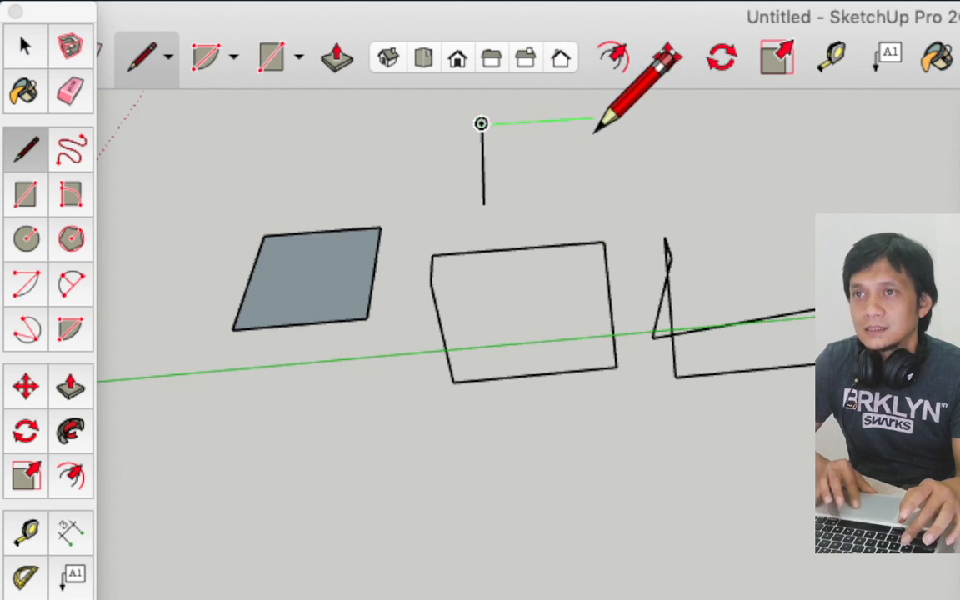
pyautogui.click(593, 117)
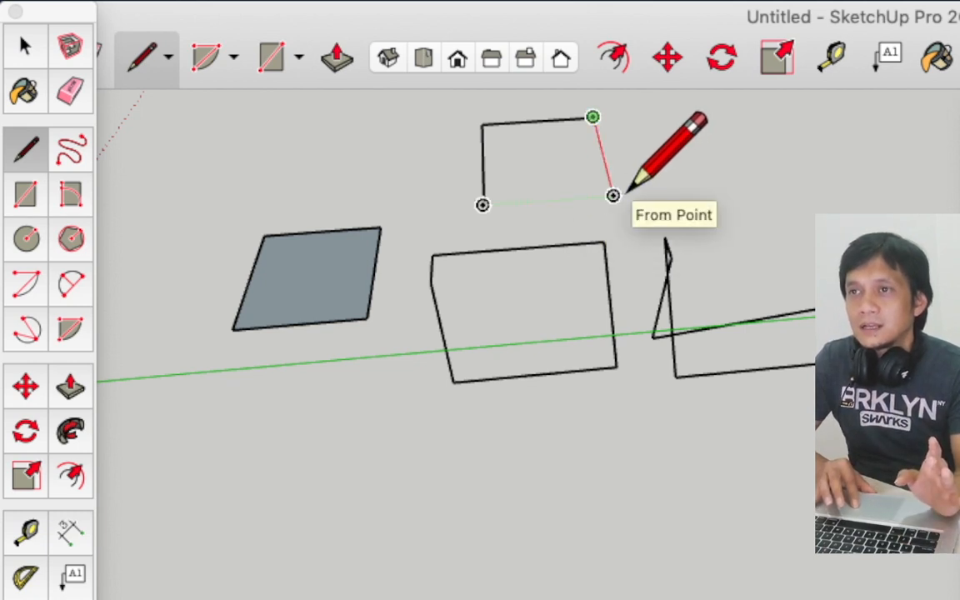
pyautogui.click(613, 194)
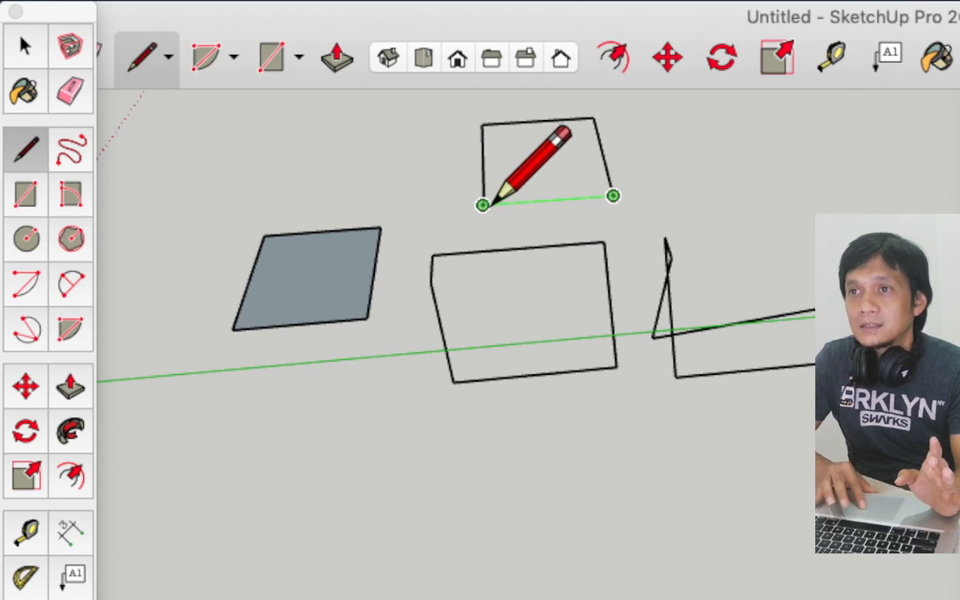
pyautogui.click(542, 162)
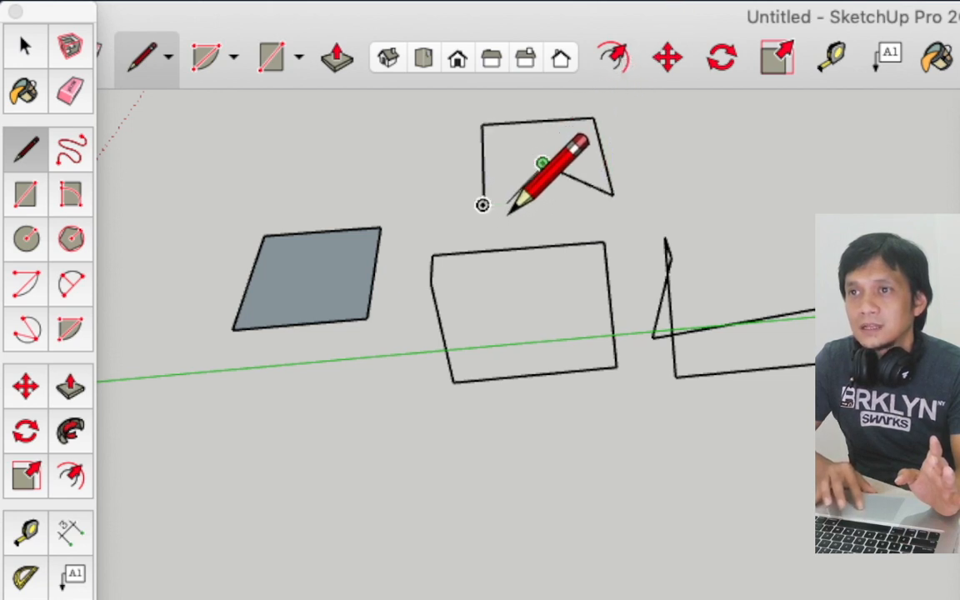
pyautogui.click(482, 205)
pyautogui.press('space')
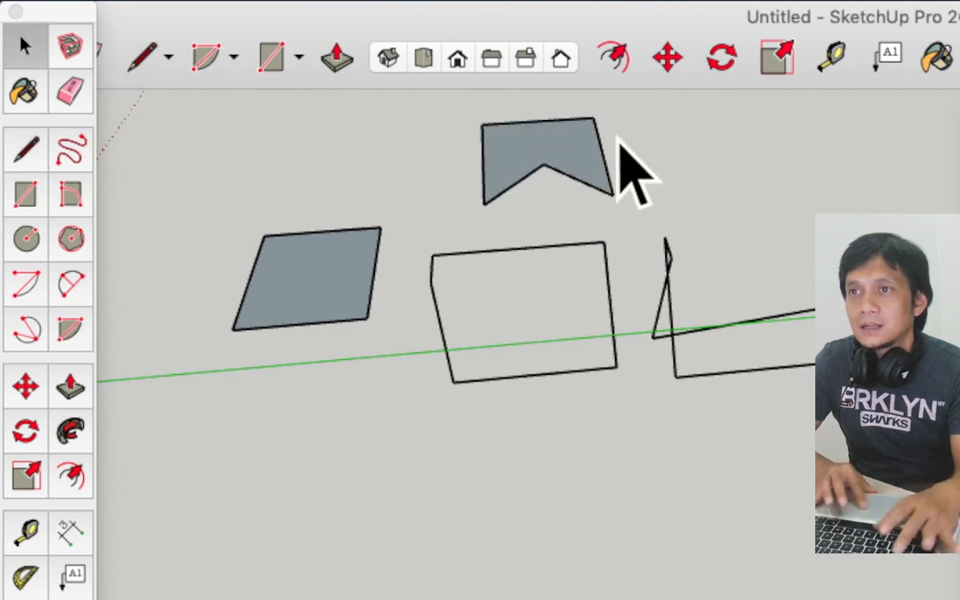
pyautogui.click(569, 152)
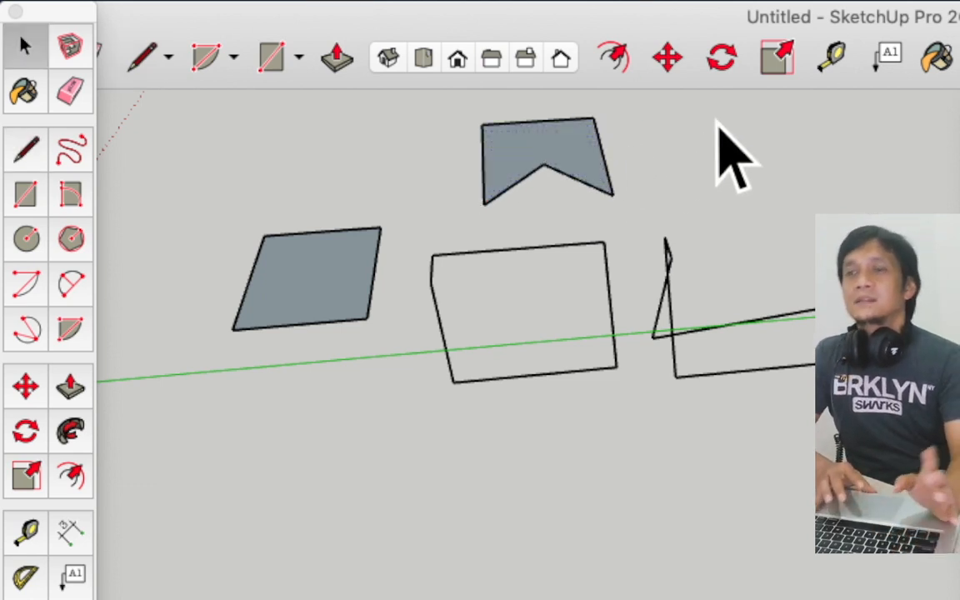
# - Draw a closed, curvy freehand shape between the four-sided face and the notched face with the Freehand tool
pyautogui.moveTo(600, 288); pyautogui.dragTo(575, 325, button='middle')
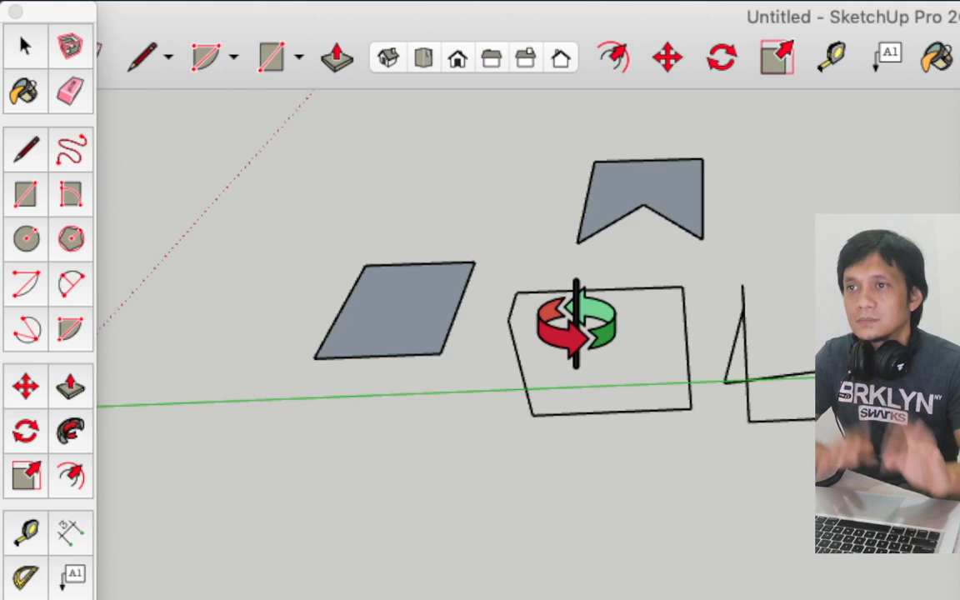
pyautogui.keyDown('shift'); pyautogui.moveTo(642, 391); pyautogui.dragTo(364, 166, button='middle'); pyautogui.keyUp('shift')
pyautogui.press('space')
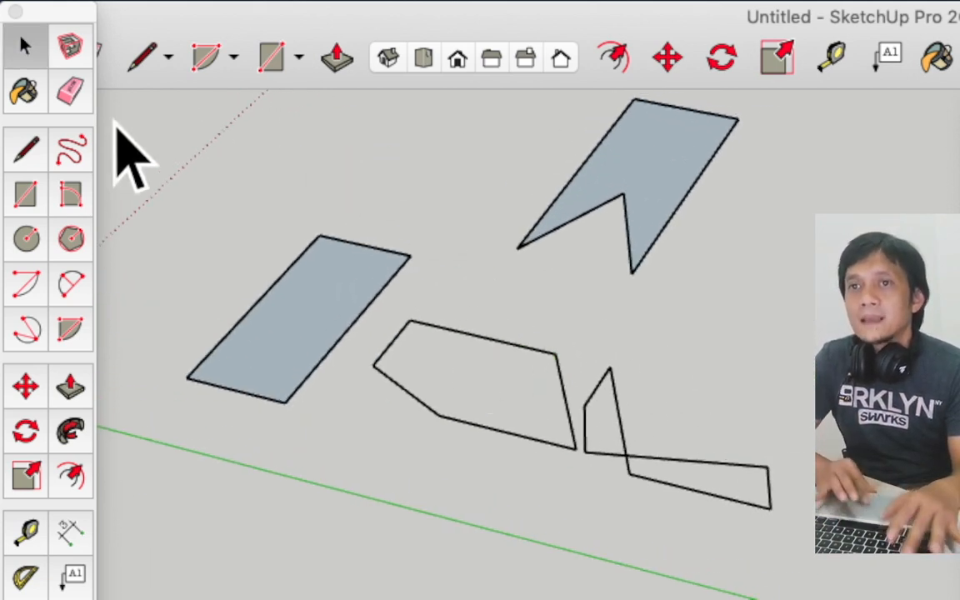
pyautogui.click(71, 150)
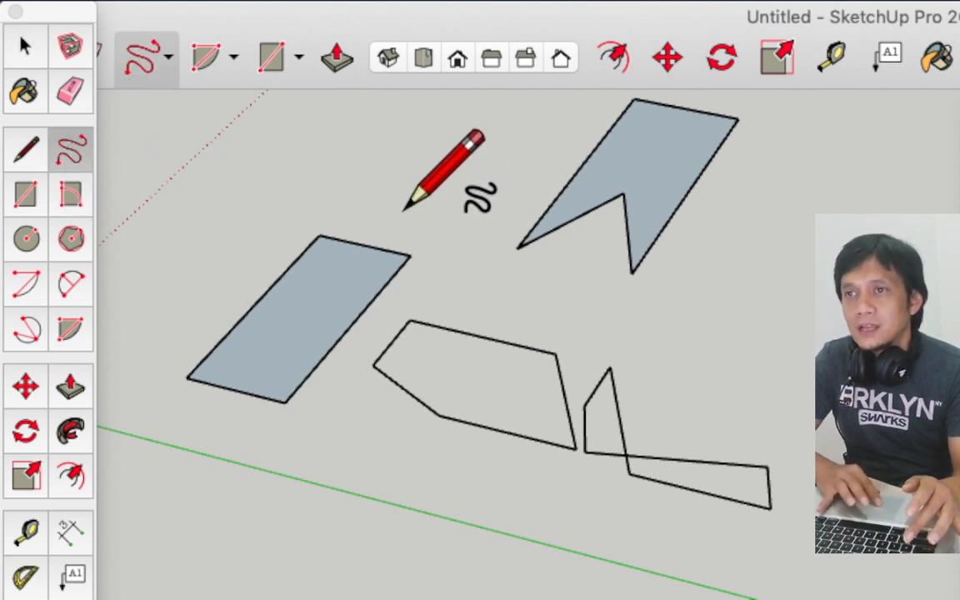
pyautogui.moveTo(424, 220)
pyautogui.mouseDown()
pyautogui.moveTo(411, 207)
pyautogui.moveTo(432, 168)
pyautogui.moveTo(489, 233)
pyautogui.moveTo(554, 274)
pyautogui.moveTo(563, 317)
pyautogui.moveTo(476, 284)
pyautogui.moveTo(425, 220)
pyautogui.mouseUp()
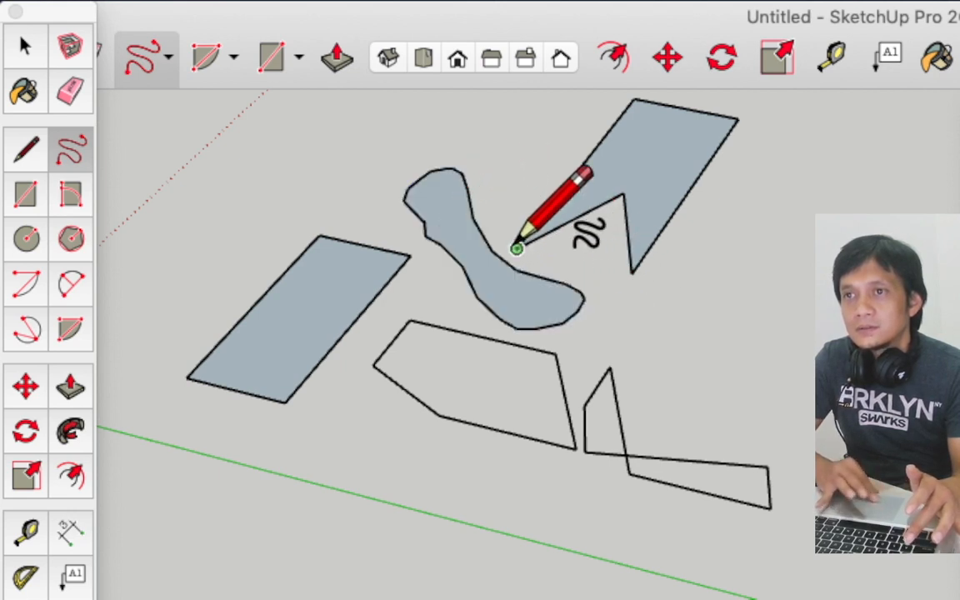
pyautogui.press('space')
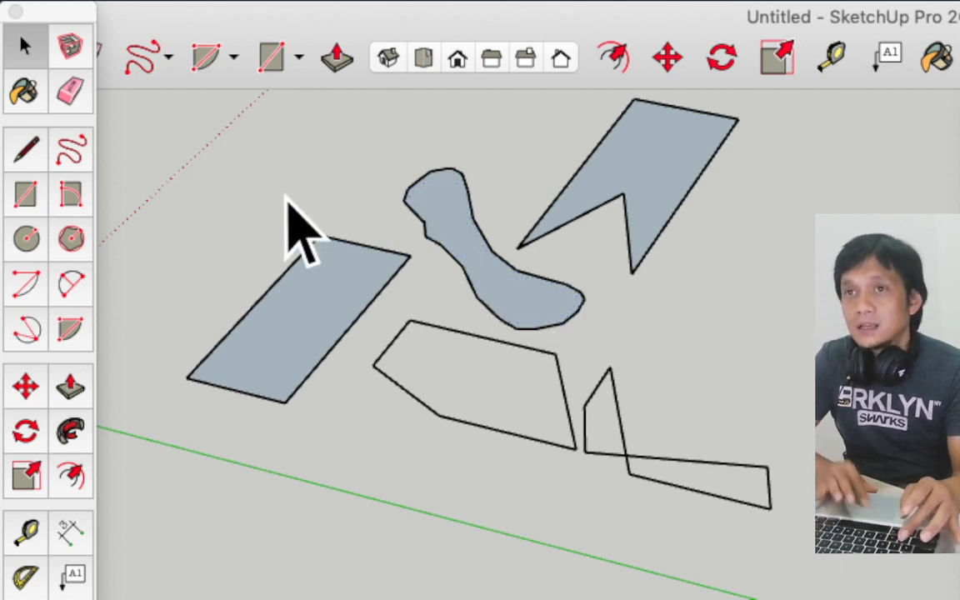
pyautogui.click(32, 154)
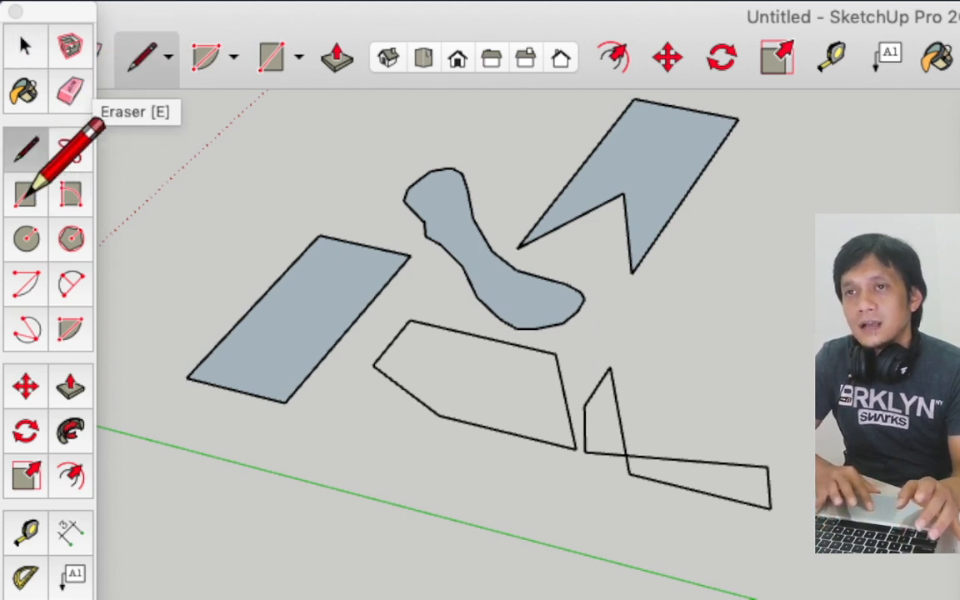
pyautogui.press('space')
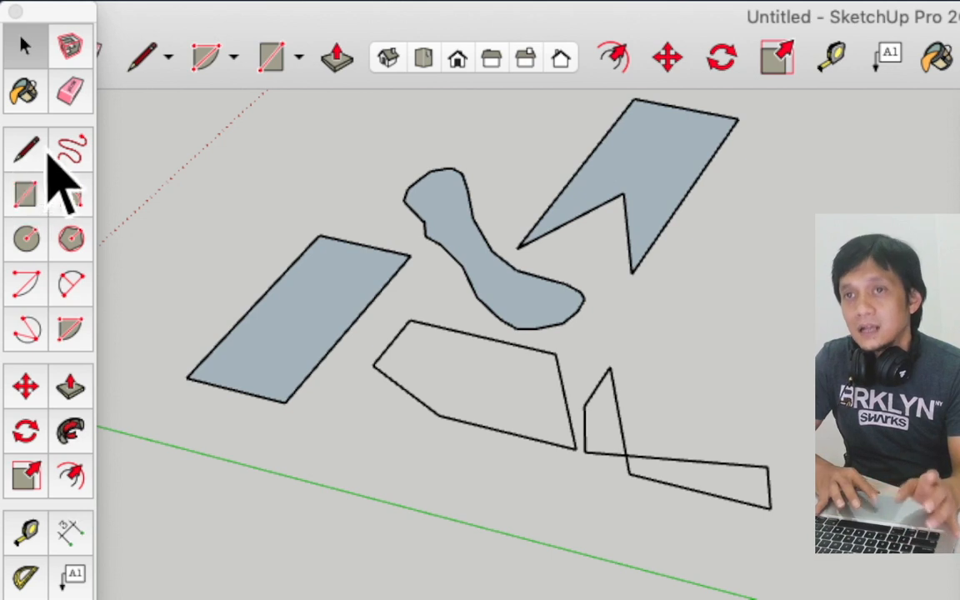
pyautogui.click(73, 151)
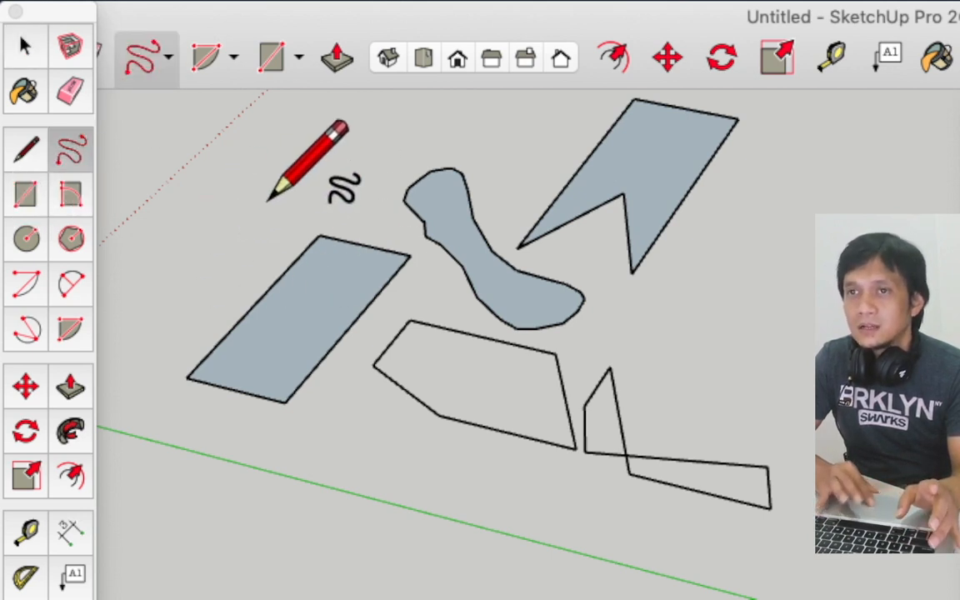
pyautogui.click(73, 154)
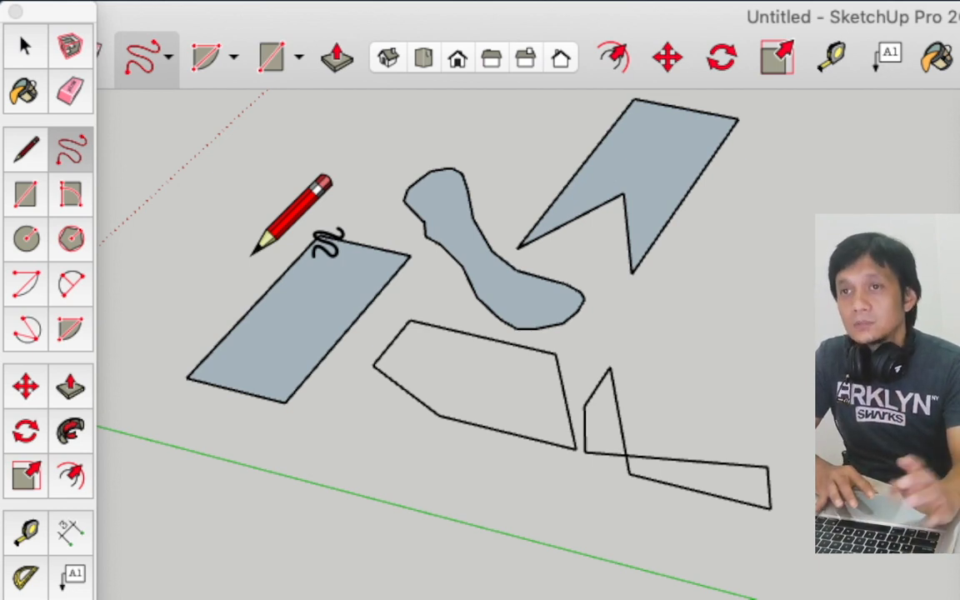
# - Draw a small rectangle behind the four-sided face with the Rectangle tool and select its face
pyautogui.click(32, 190)
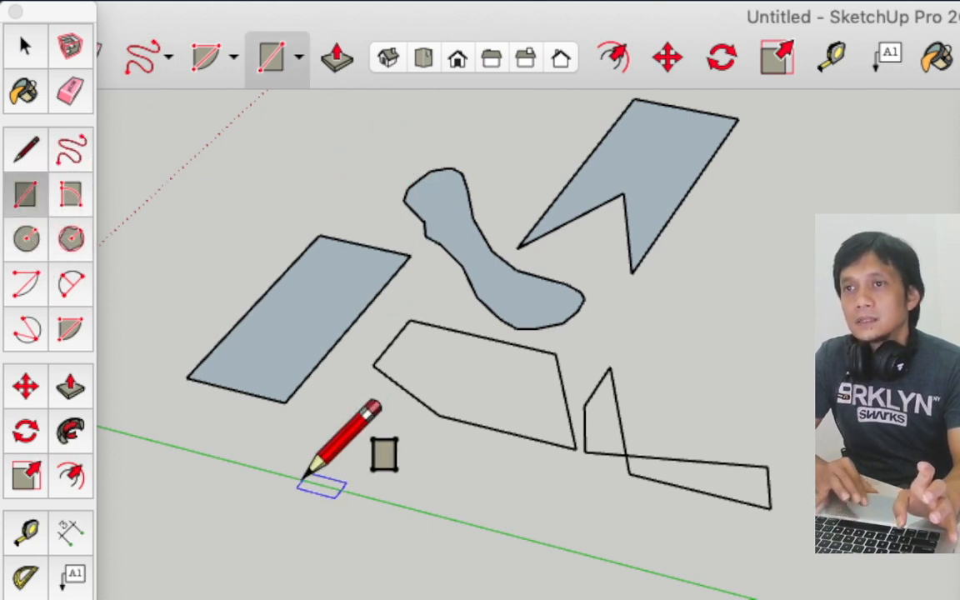
pyautogui.click(208, 243)
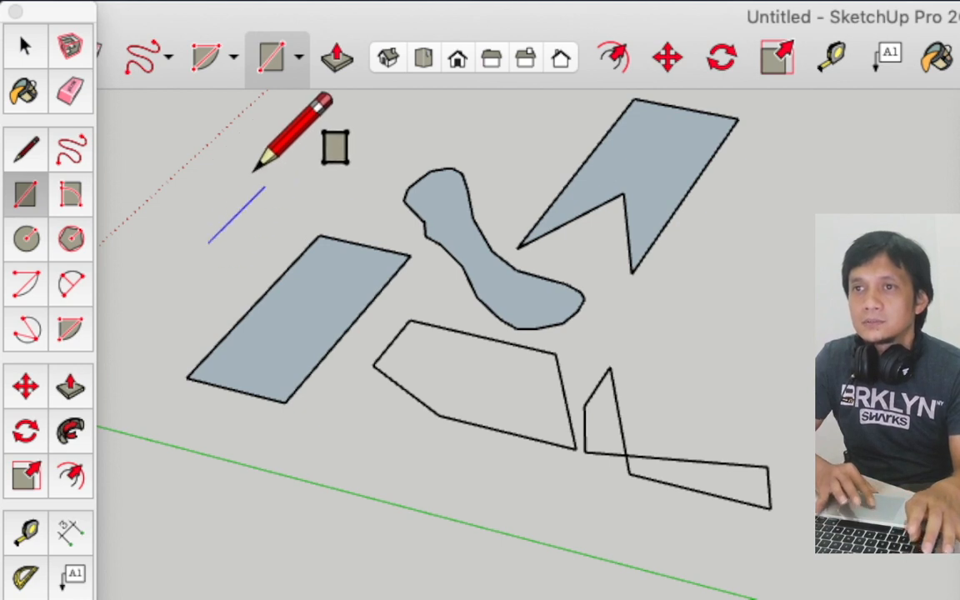
pyautogui.click(326, 202)
pyautogui.press('space')
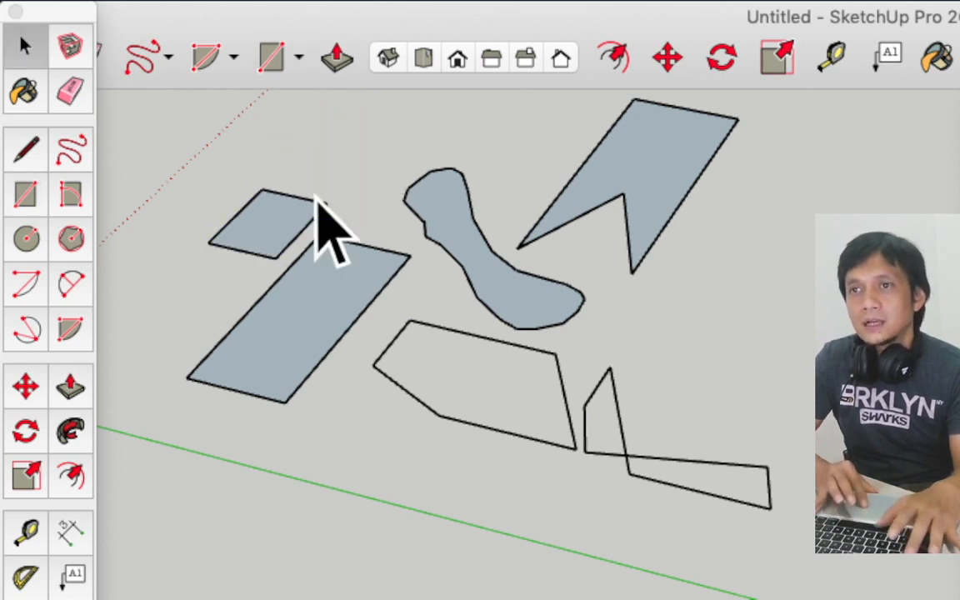
pyautogui.click(271, 223)
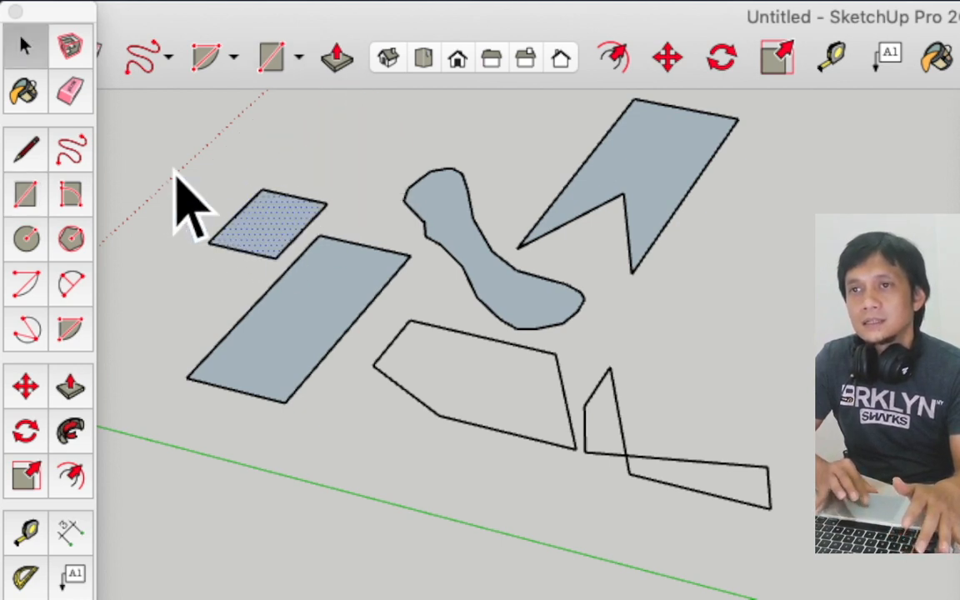
# - Close the Components window and draw a 400 by 400 cm rectangle in the empty area beside the other shapes
pyautogui.click(26, 195)
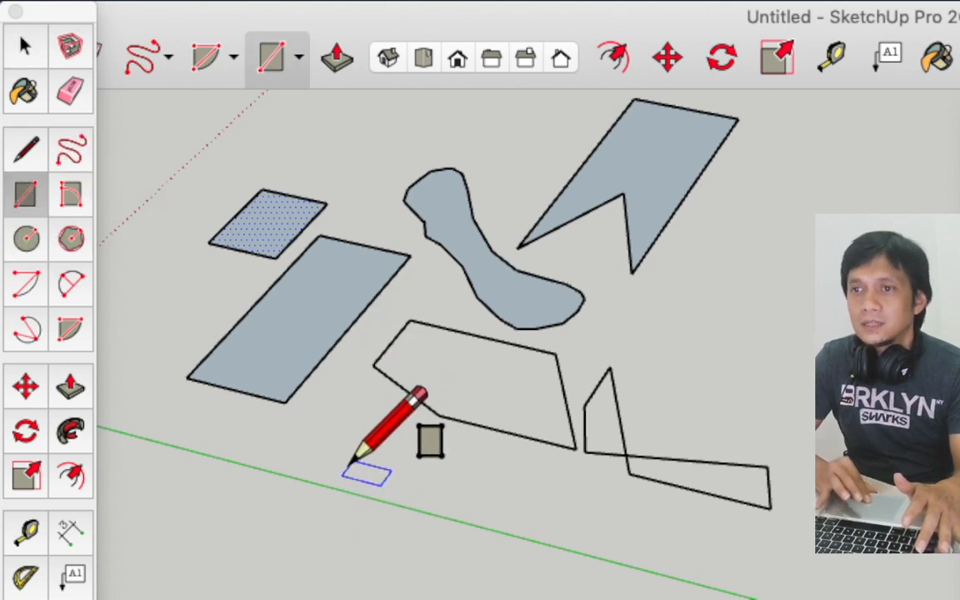
pyautogui.press('super+Tab')
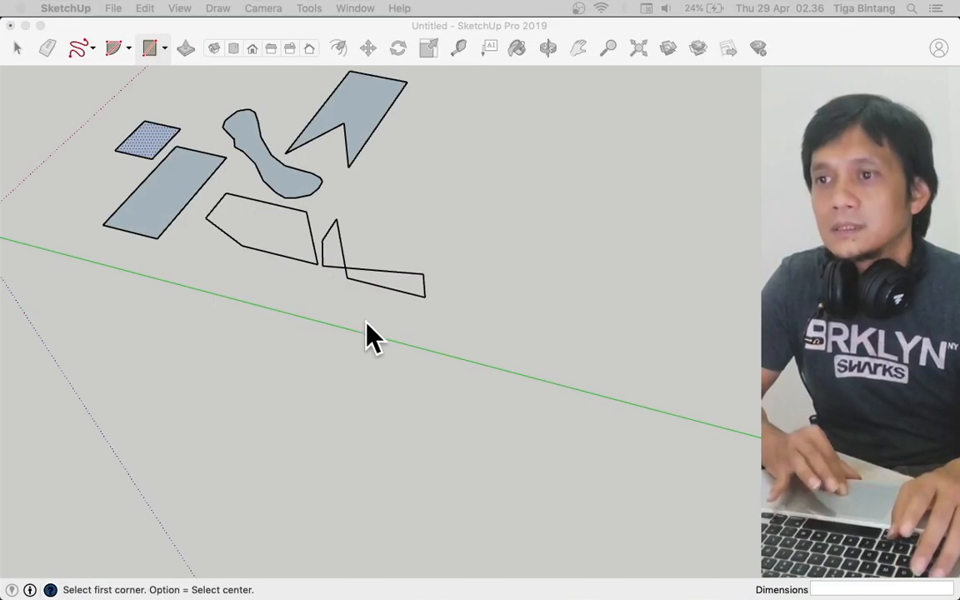
pyautogui.click(509, 445)
pyautogui.press('Escape')
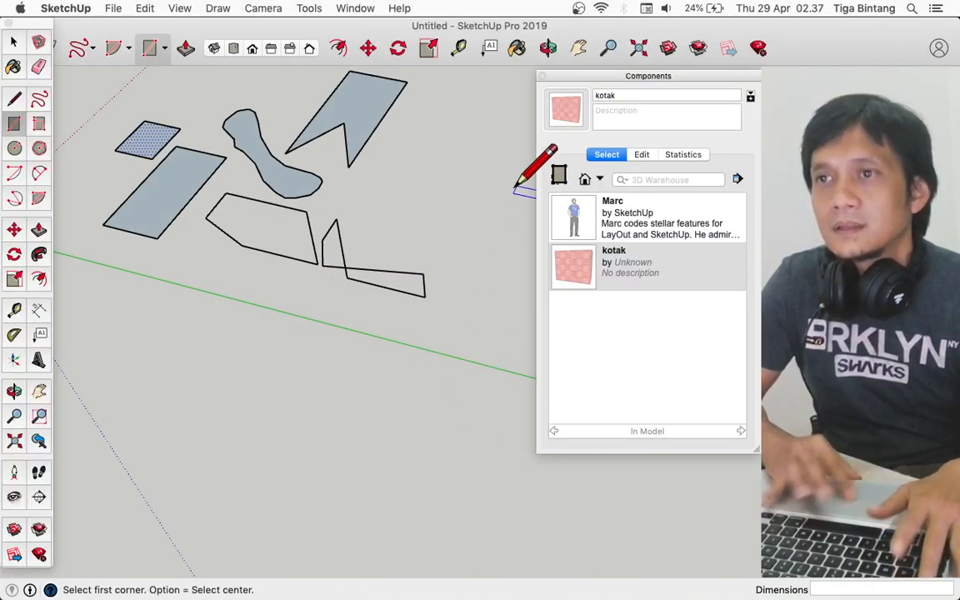
pyautogui.click(542, 75)
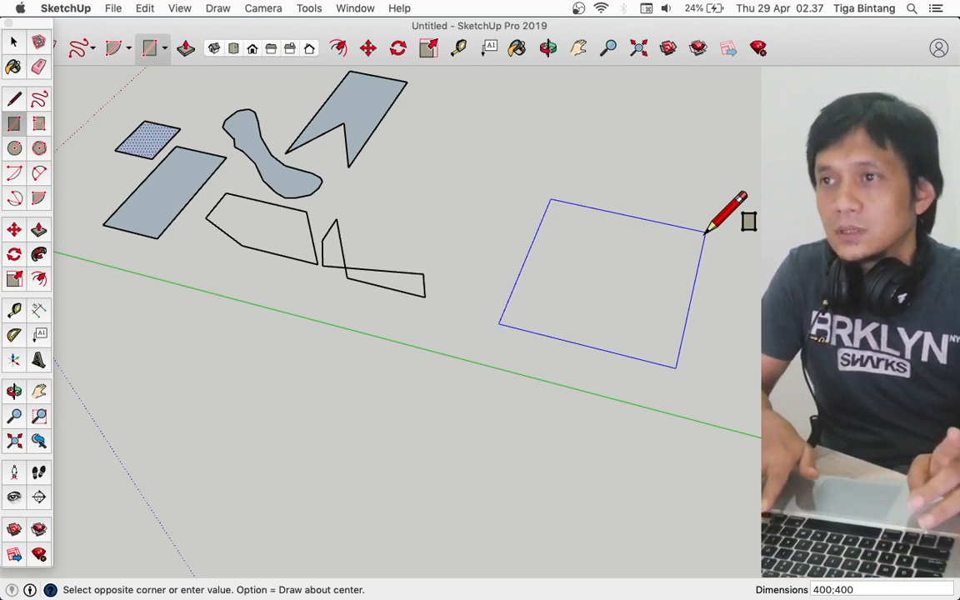
pyautogui.press('Return')
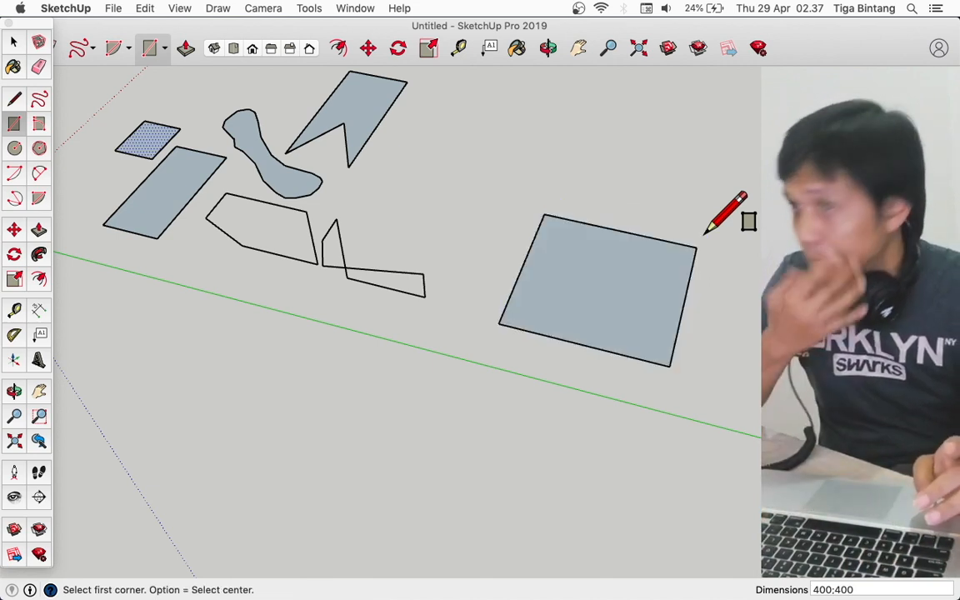
pyautogui.press('space')
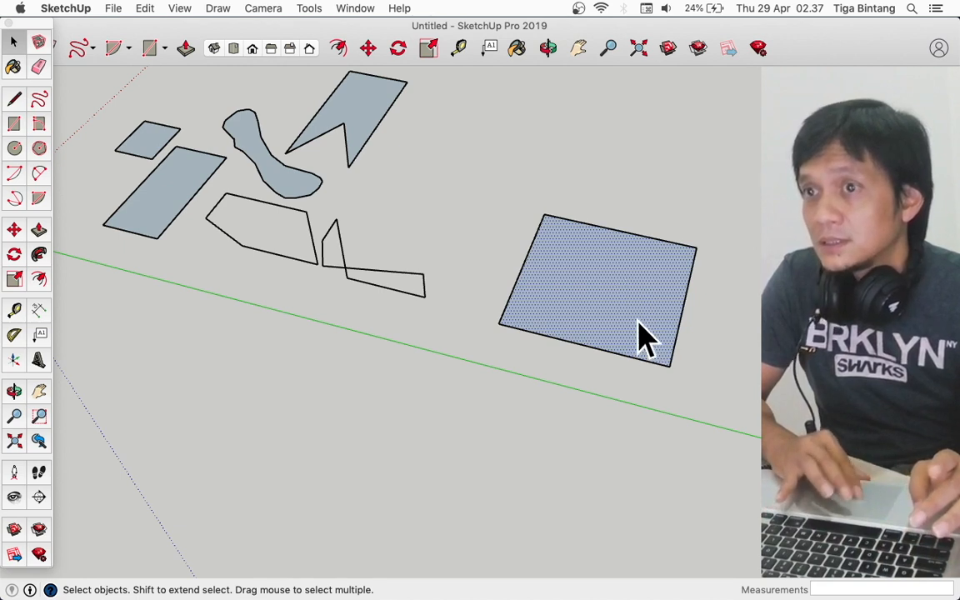
# - Check the area of the 400 by 400 cm face in Entity Info and close the window
pyautogui.rightClick(620, 282)
pyautogui.click(679, 290)
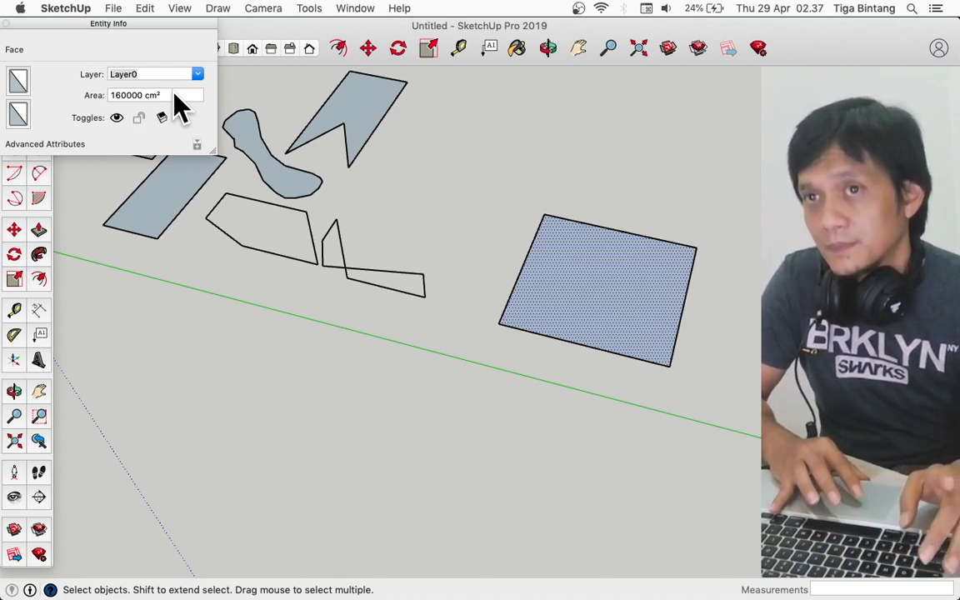
pyautogui.click(7, 24)
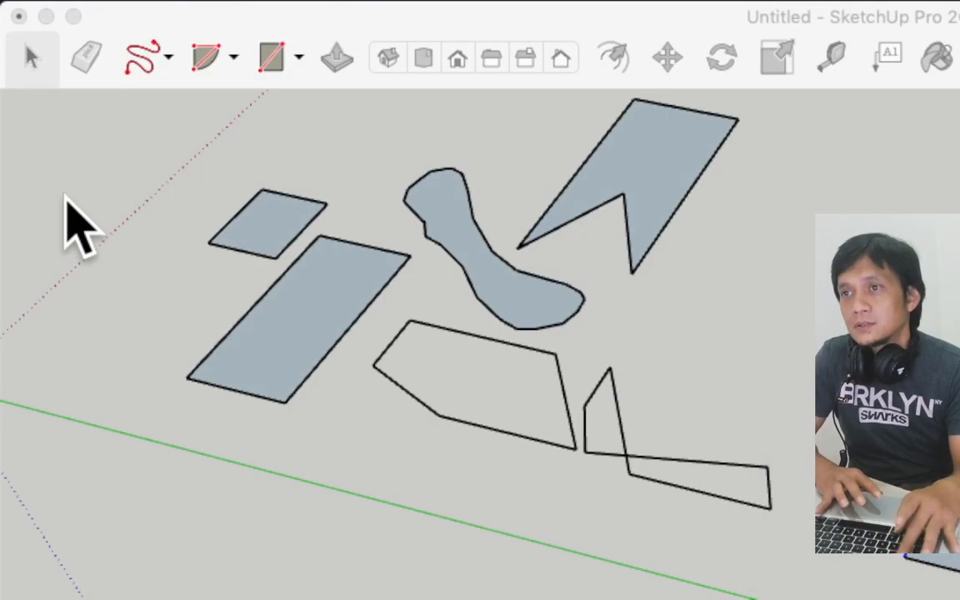
# - Delete all the practice outlines and faces together, leaving the 400 by 400 cm rectangle in place
pyautogui.click(79, 224)
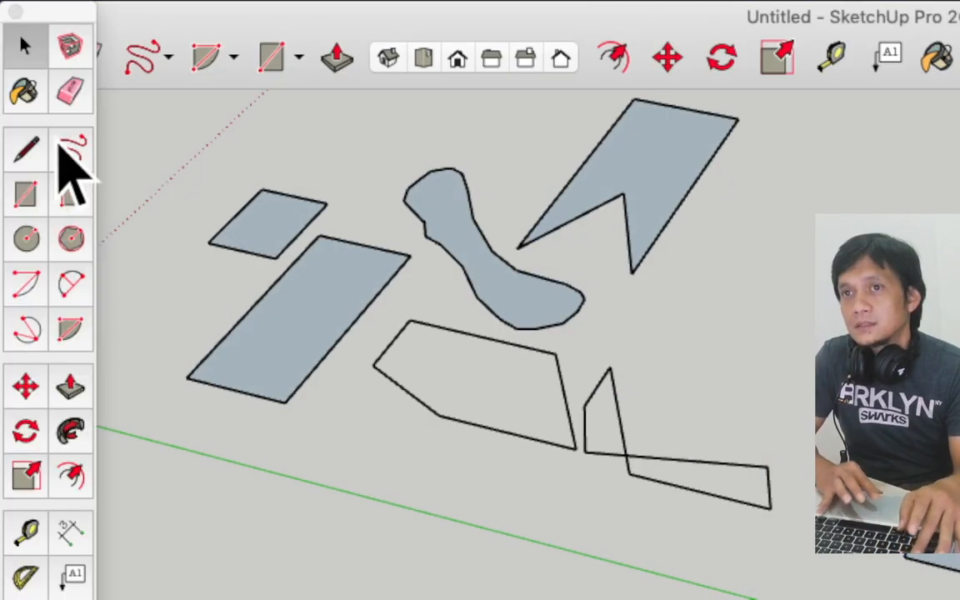
pyautogui.click(71, 194)
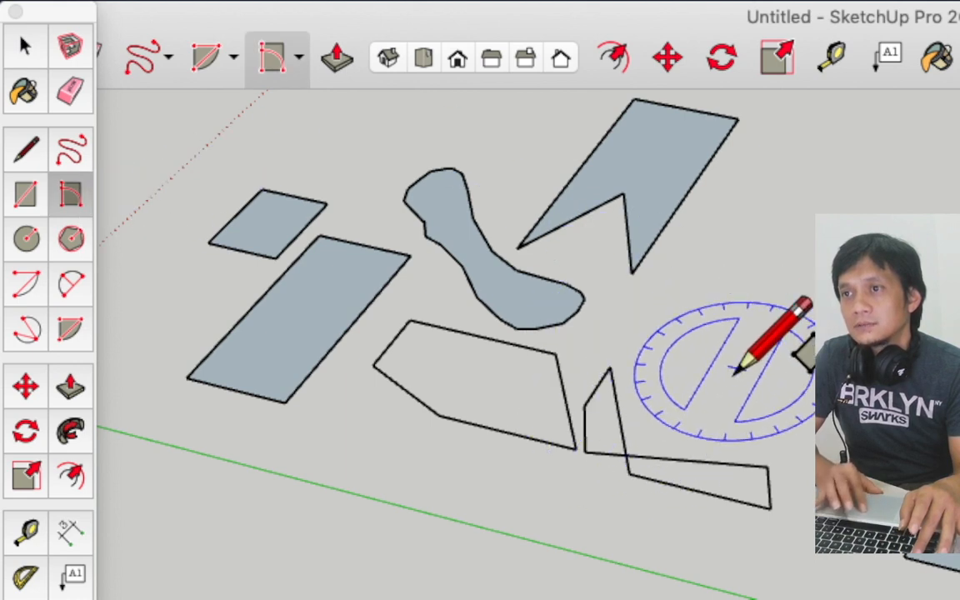
pyautogui.press('space')
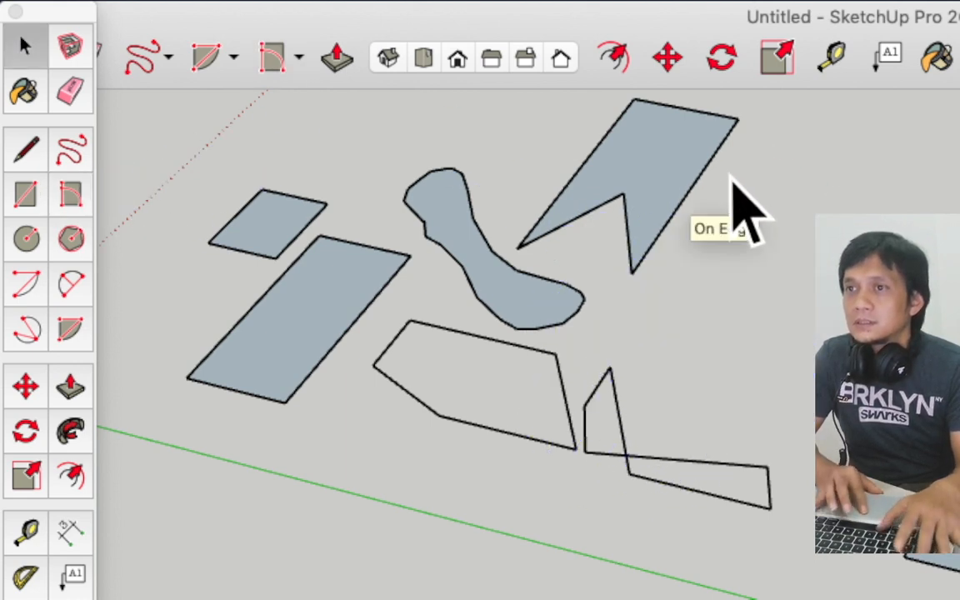
pyautogui.moveTo(773, 113); pyautogui.dragTo(300, 536)
pyautogui.press('Delete')
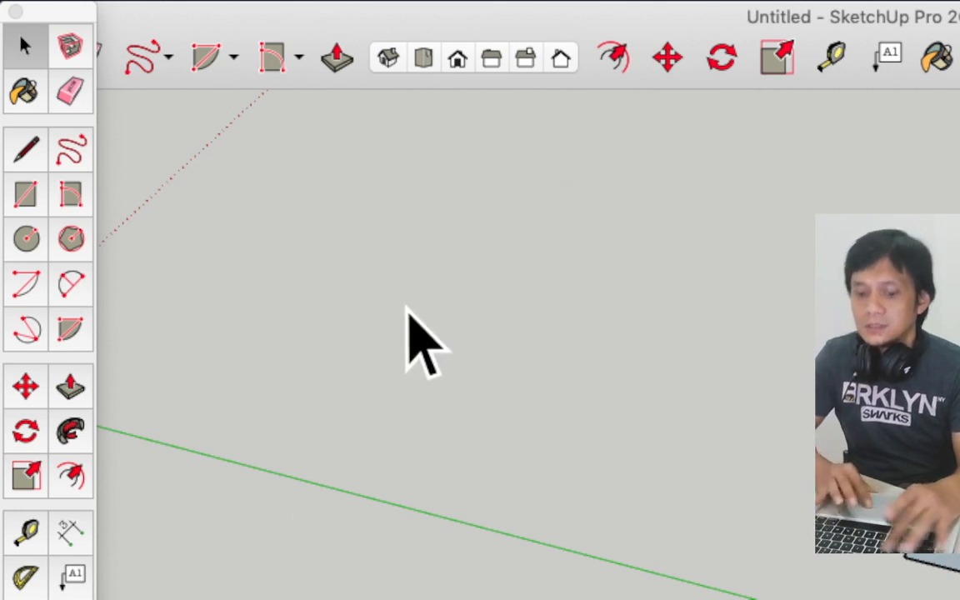
# - Draw a tilted rectangle standing off the ground plane in the empty area with the Rotated Rectangle tool
pyautogui.click(72, 197)
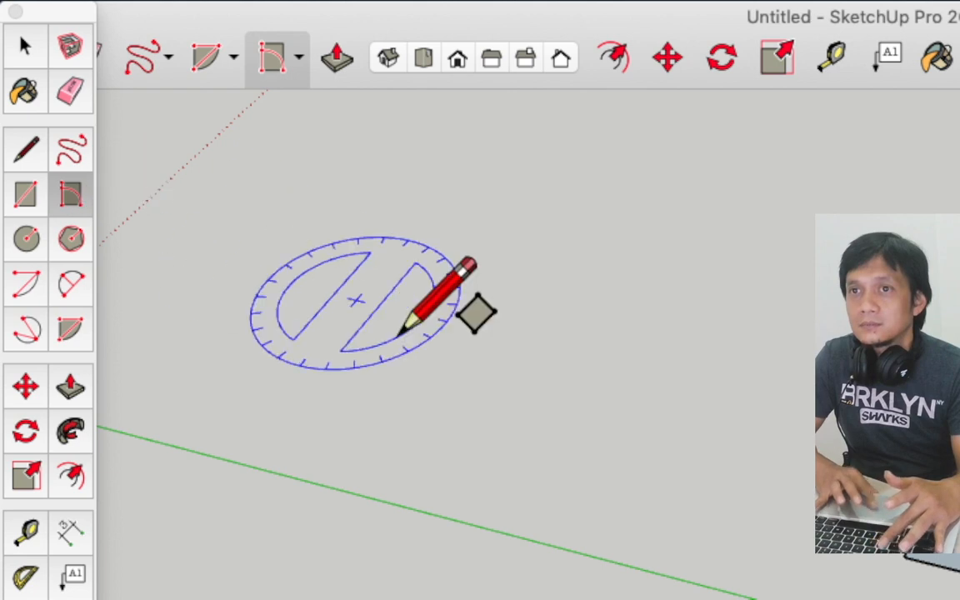
pyautogui.click(402, 401)
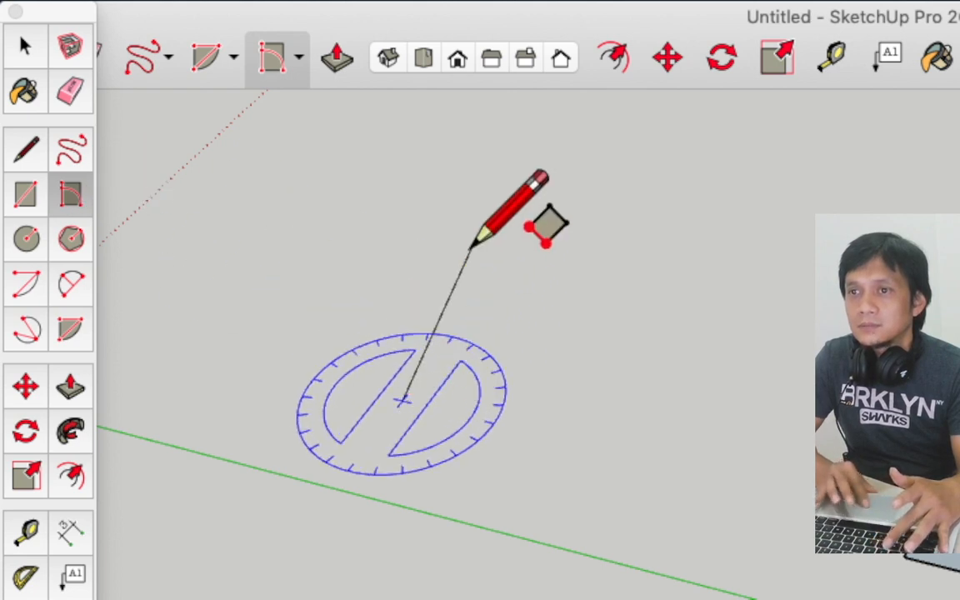
pyautogui.click(504, 284)
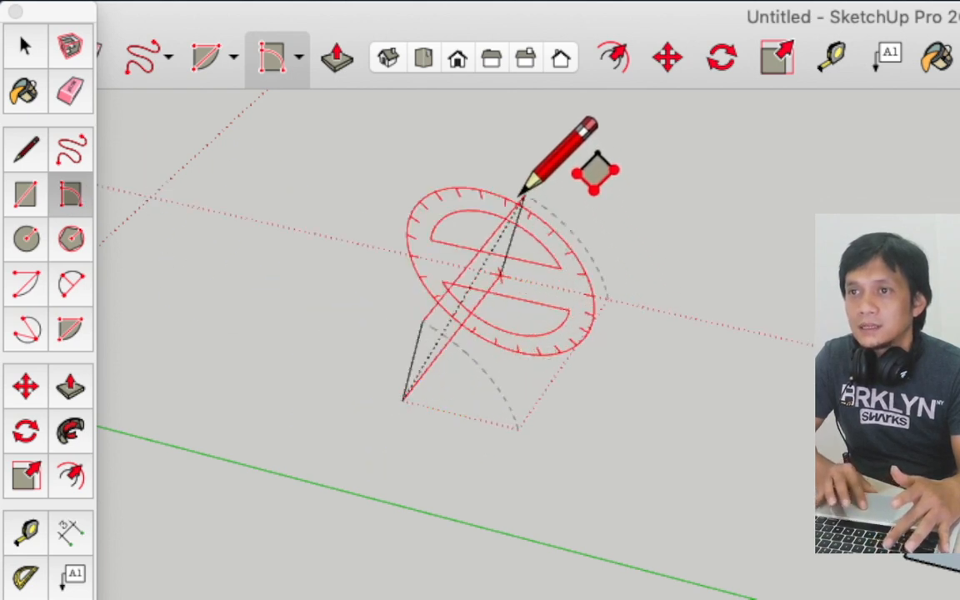
pyautogui.click(587, 204)
pyautogui.press('space')
pyautogui.press('o')
pyautogui.moveTo(458, 332); pyautogui.dragTo(450, 291)
pyautogui.press('space')
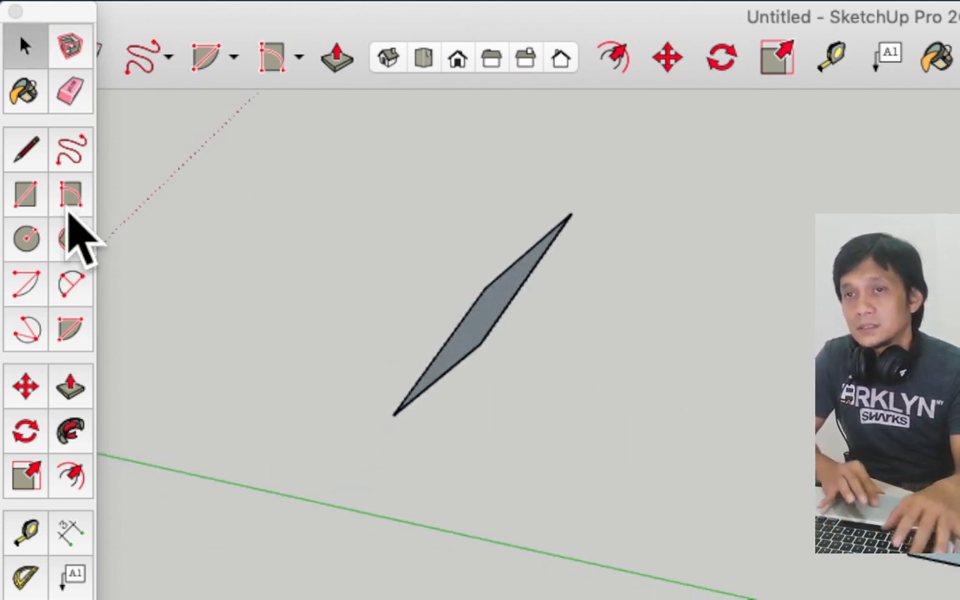
# - Draw a circle next to the tilted rectangle with the Circle tool
pyautogui.click(26, 240)
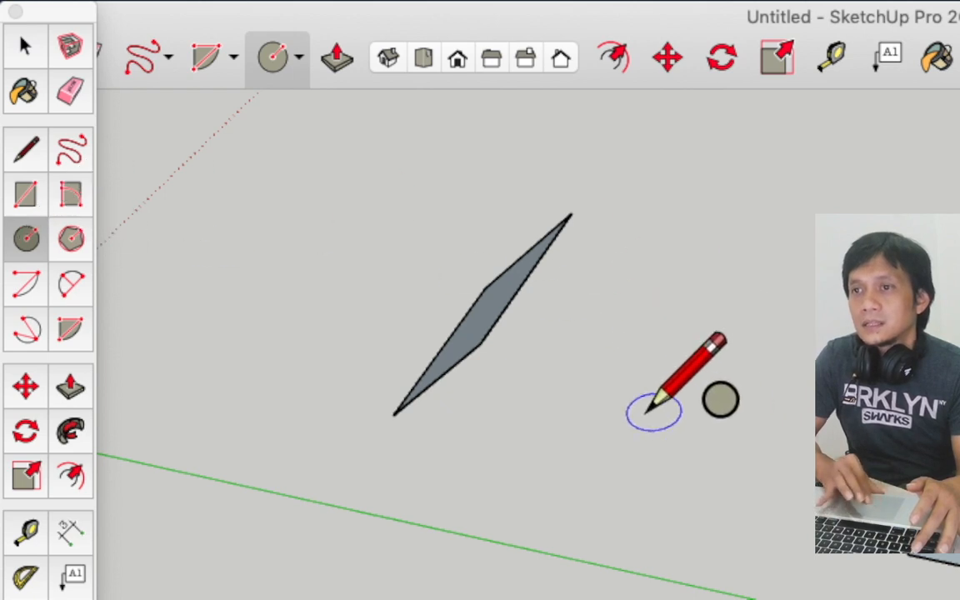
pyautogui.click(613, 435)
pyautogui.click(714, 463)
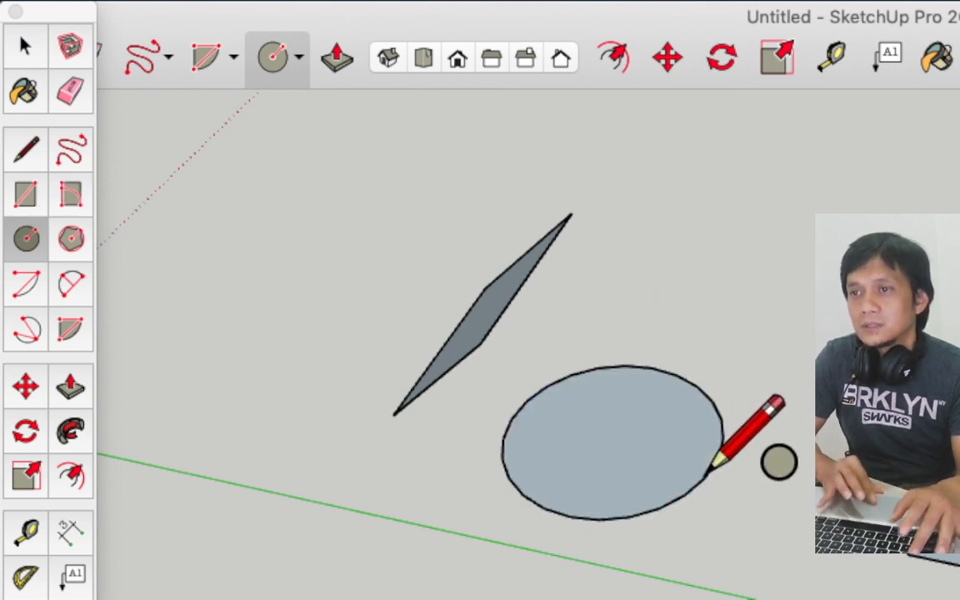
pyautogui.press('space')
# - Draw a six-sided polygon with an inscribed radius of about 126 cm across the green axis from the circle
pyautogui.click(71, 239)
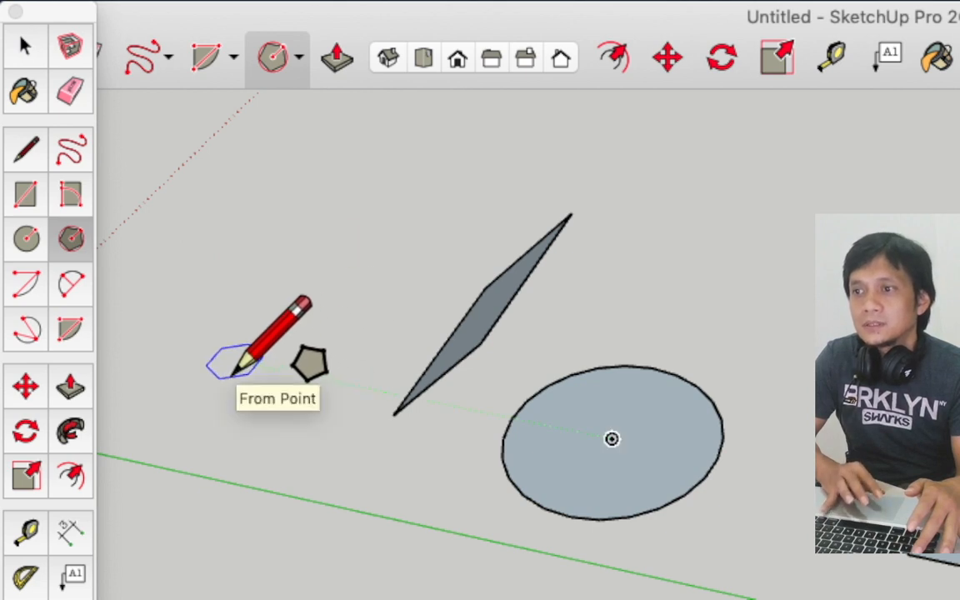
pyautogui.press('super+Tab')
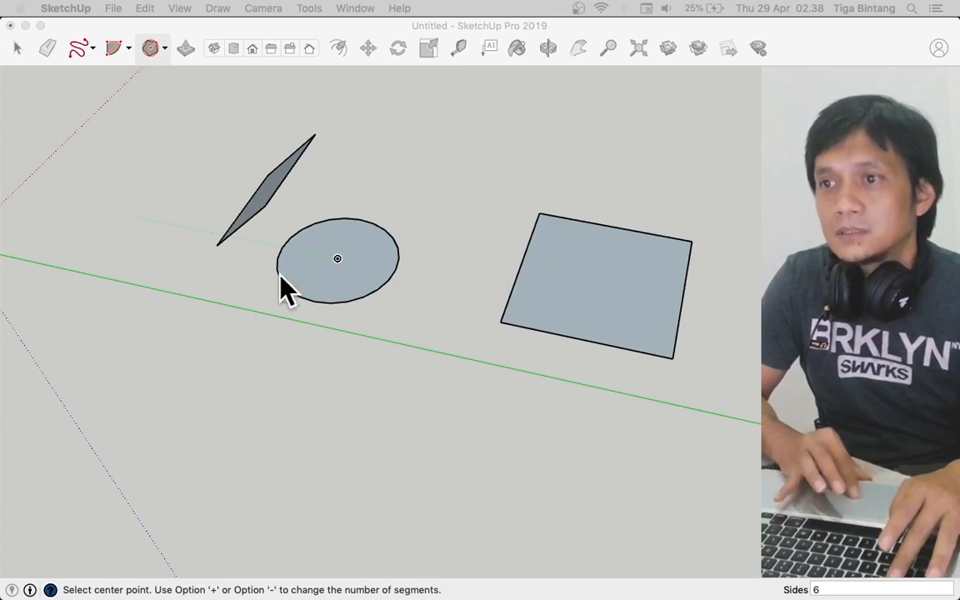
pyautogui.press('super+Tab')
pyautogui.click(352, 356)
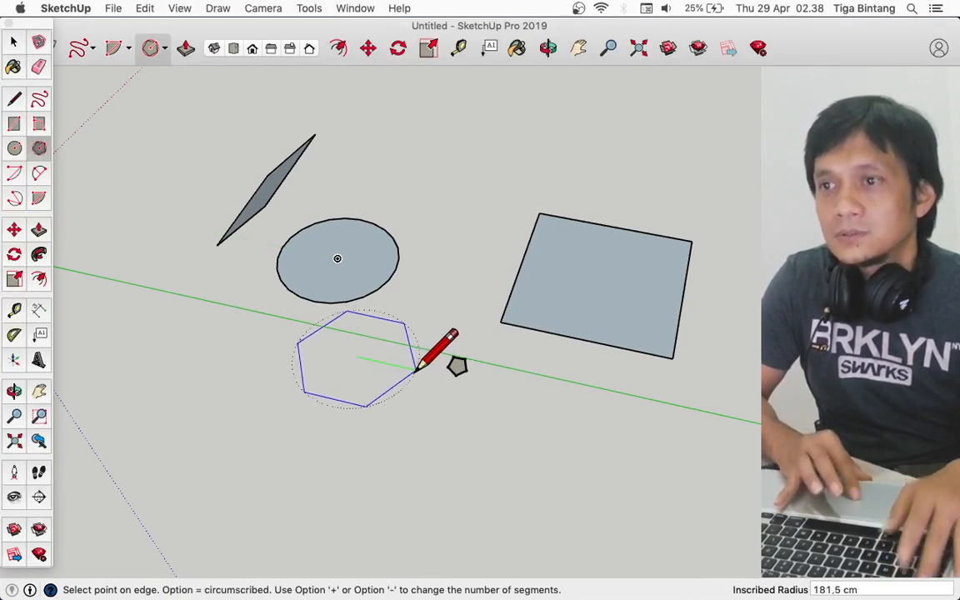
pyautogui.press('Escape')
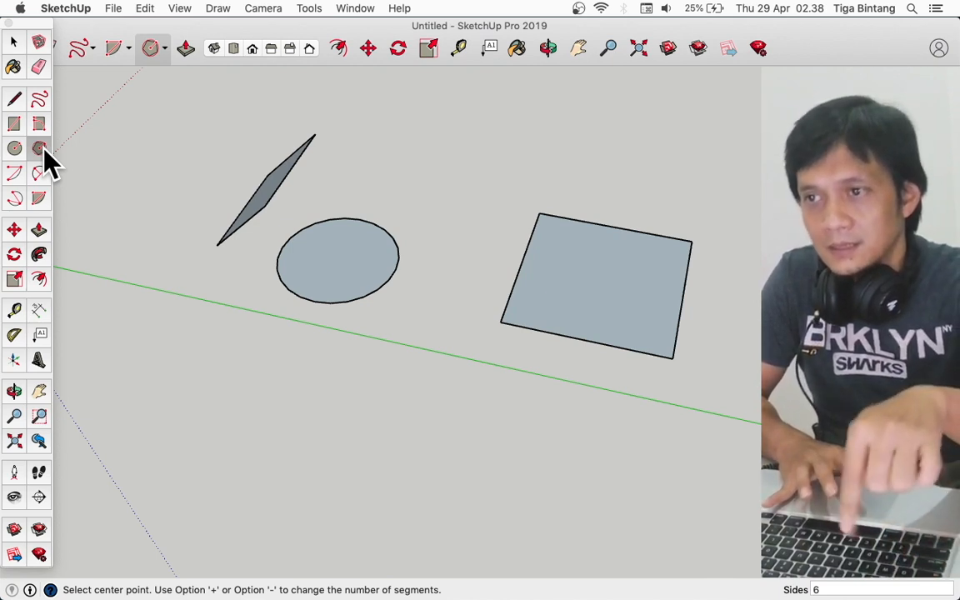
pyautogui.click(417, 419)
pyautogui.click(474, 429)
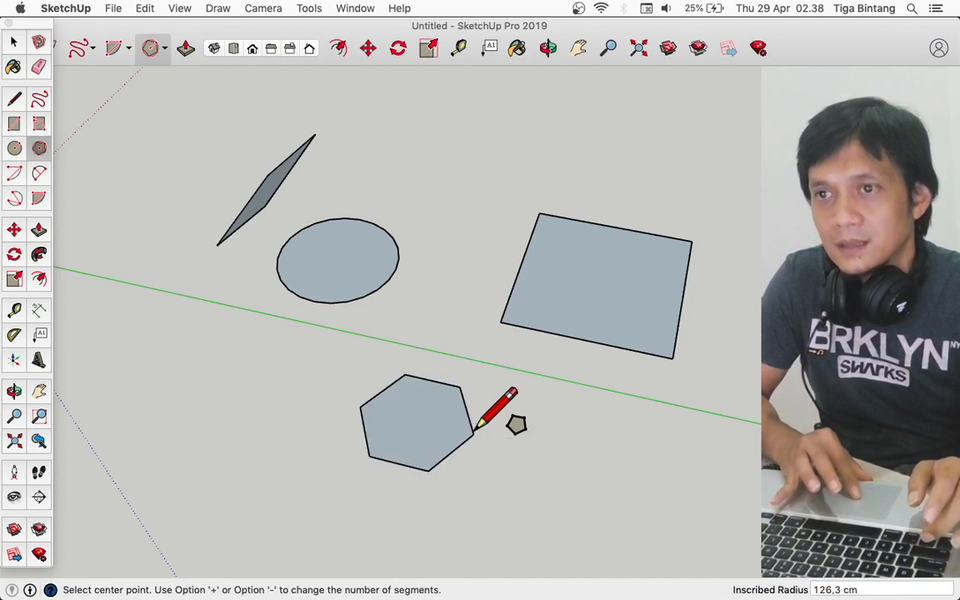
pyautogui.press('space')
# - Draw a polygon with 3 sides beside the hexagon and select the triangle's face
pyautogui.keyDown('shift'); pyautogui.moveTo(516, 466); pyautogui.dragTo(450, 427, button='middle'); pyautogui.keyUp('shift')
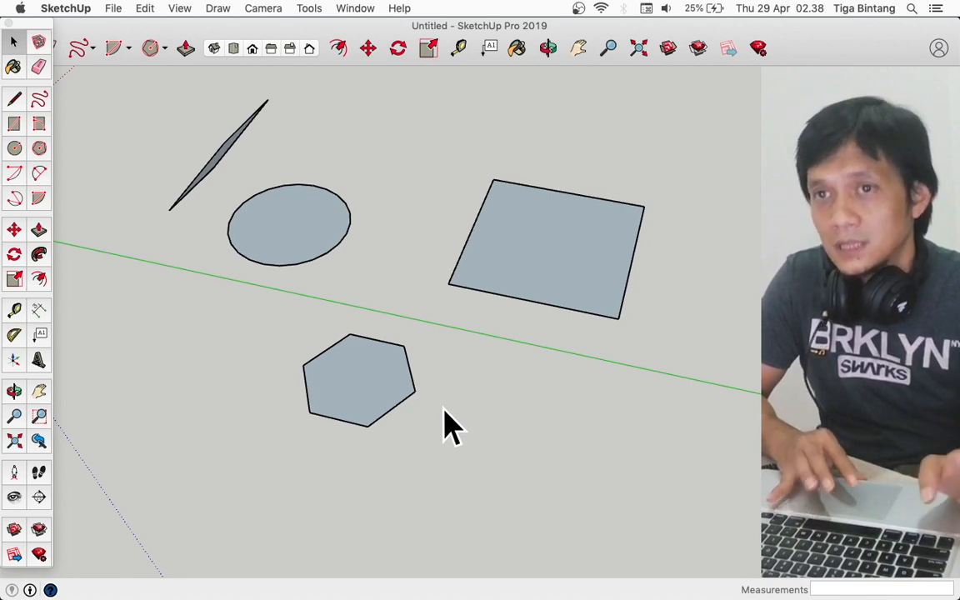
pyautogui.click(40, 148)
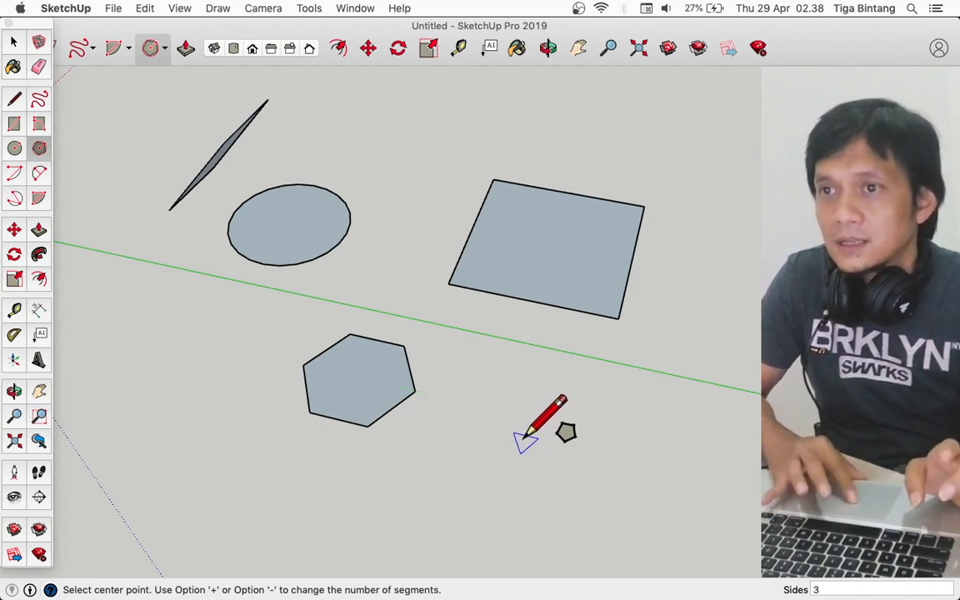
pyautogui.click(524, 434)
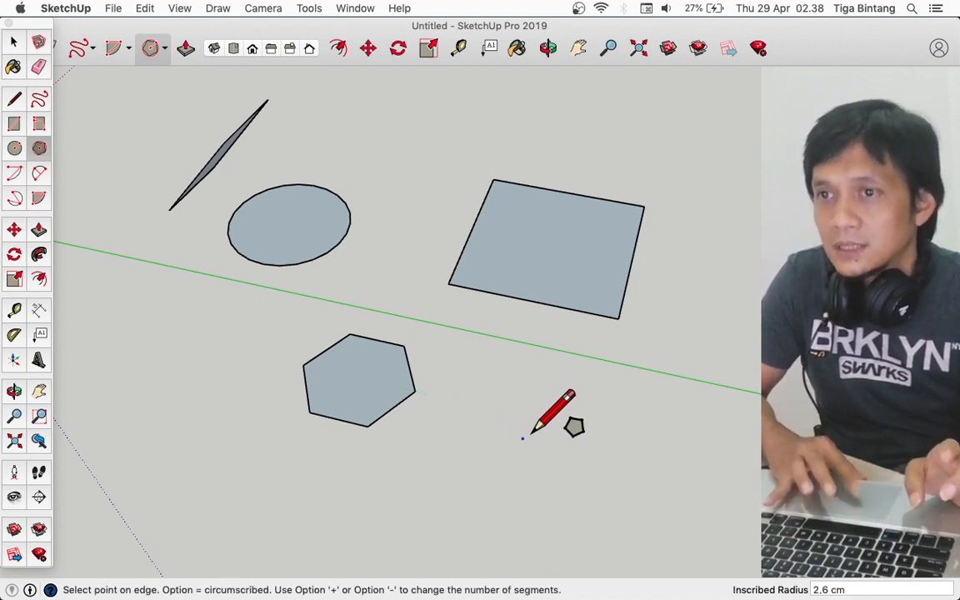
pyautogui.click(542, 378)
pyautogui.press('space')
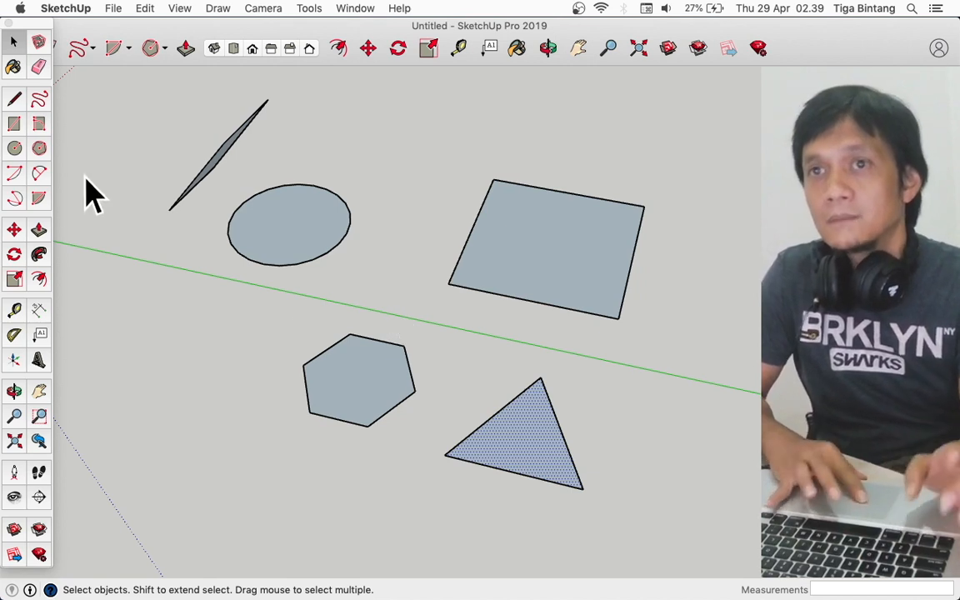
# - Draw an arc of about 142° between the circle and the large rectangle with the Arc tool
pyautogui.click(14, 172)
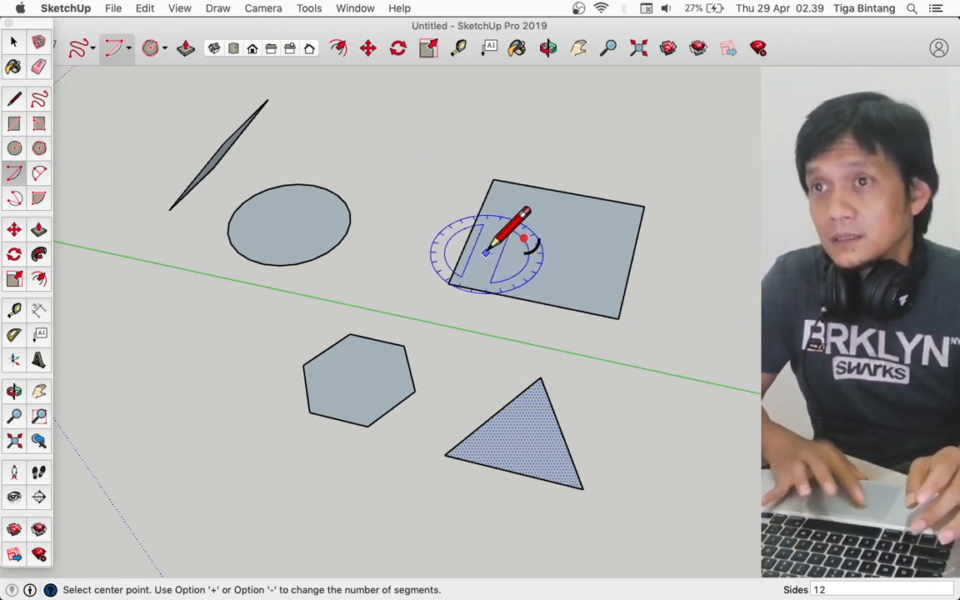
pyautogui.click(409, 172)
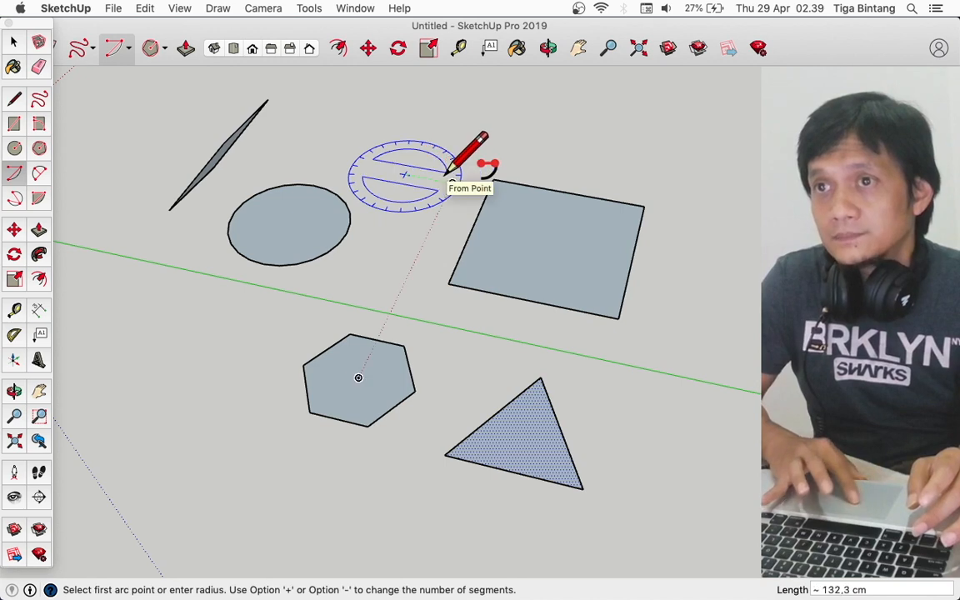
pyautogui.click(451, 181)
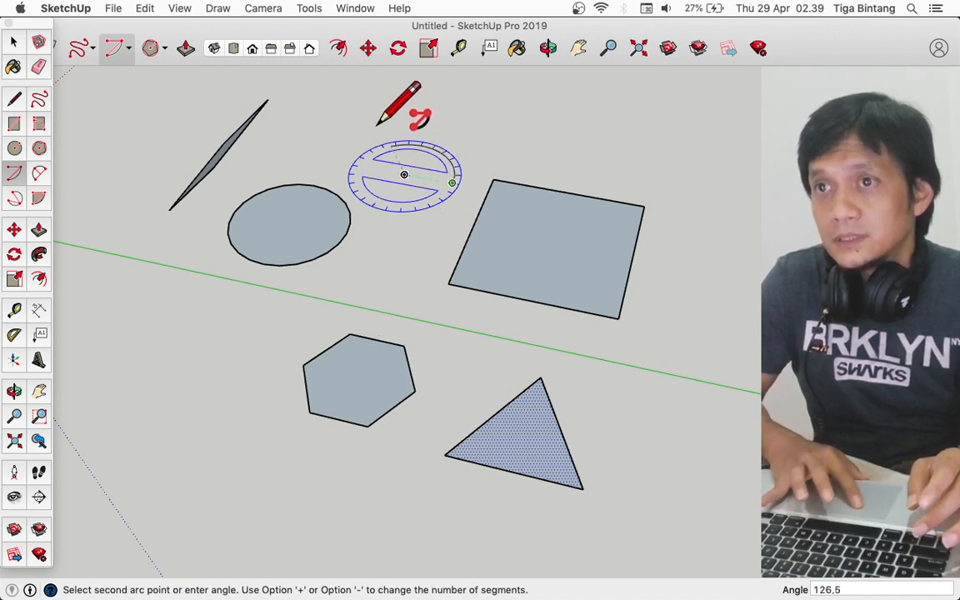
pyautogui.click(379, 125)
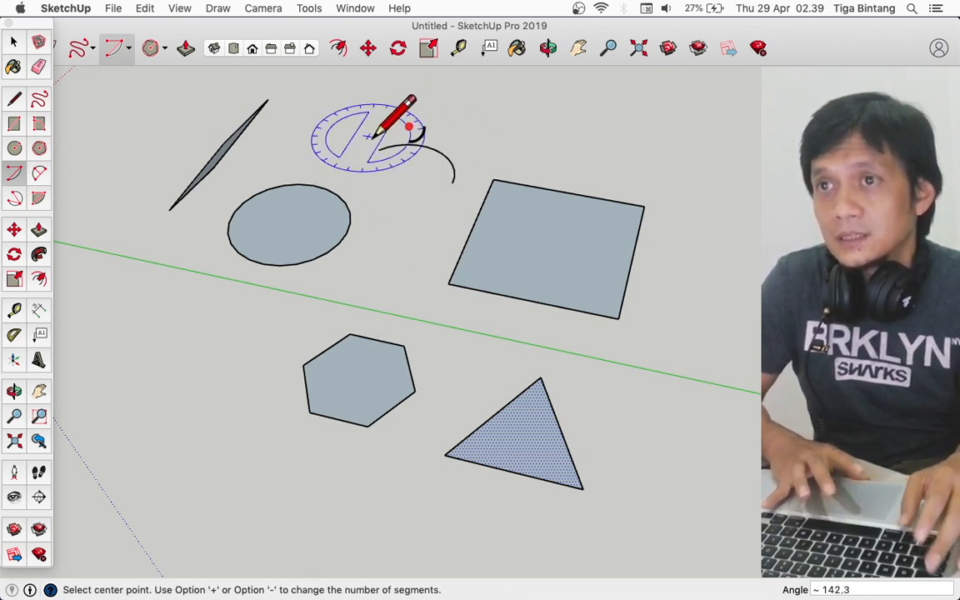
pyautogui.press('space')
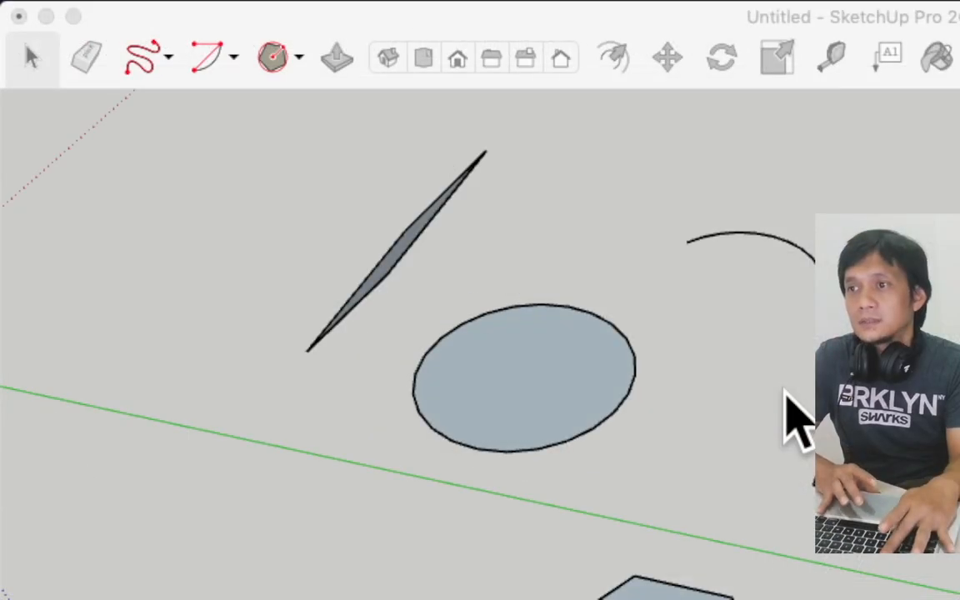
# - Delete the tilted rectangle, circle, polygons and arc together to clear the drawing area
pyautogui.click(723, 297)
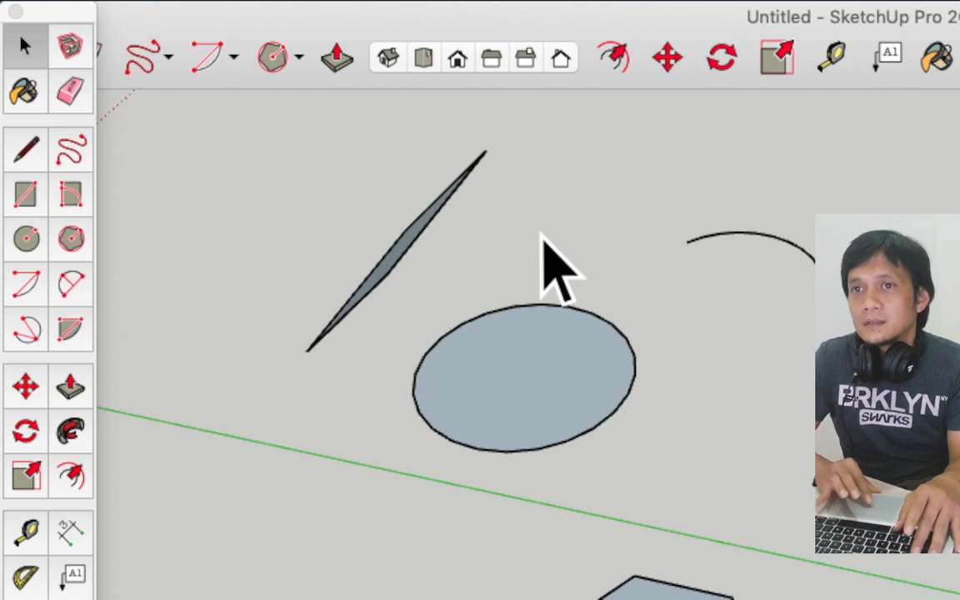
pyautogui.moveTo(836, 143); pyautogui.dragTo(356, 599)
pyautogui.press('Delete')
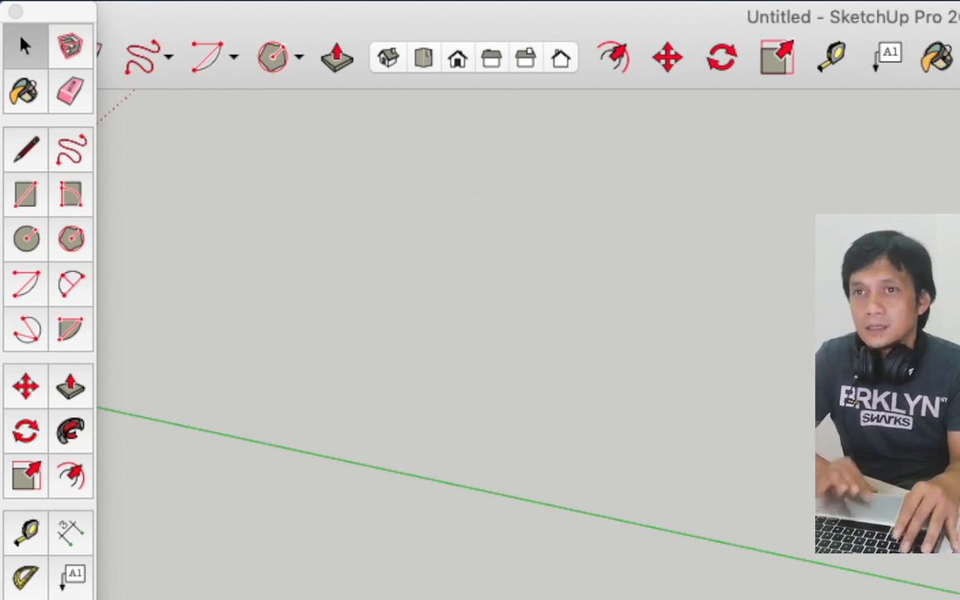
pyautogui.press('super+Tab')
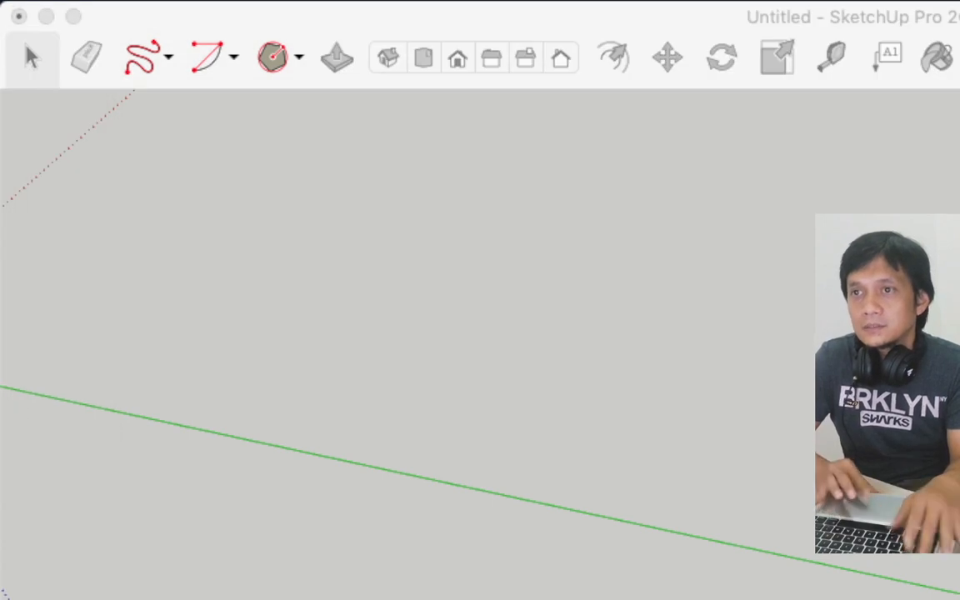
pyautogui.click(503, 471)
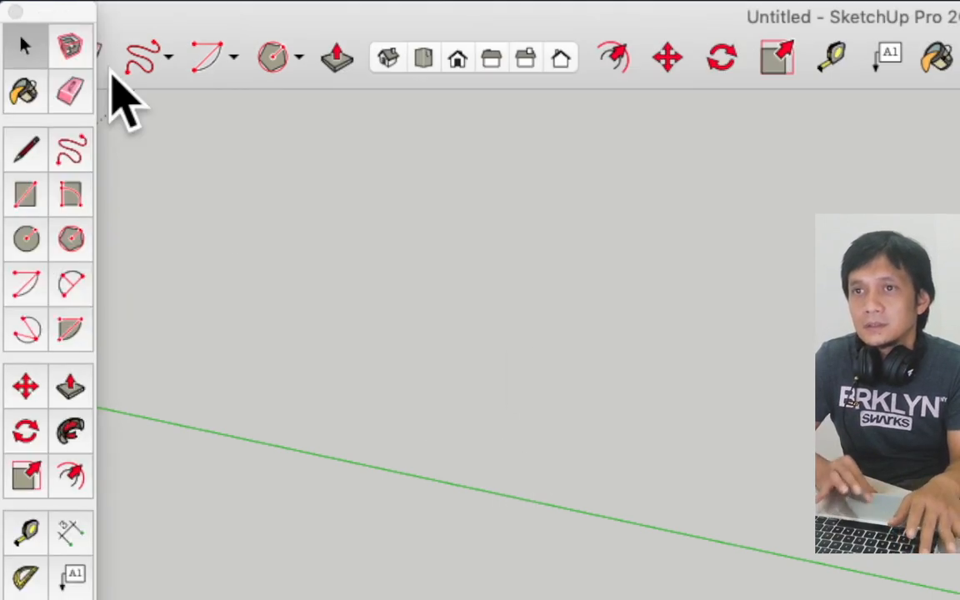
# - Draw a wide arc in the cleared area behind the green axis, setting its centre, start point and end point
pyautogui.click(28, 282)
pyautogui.click(619, 378)
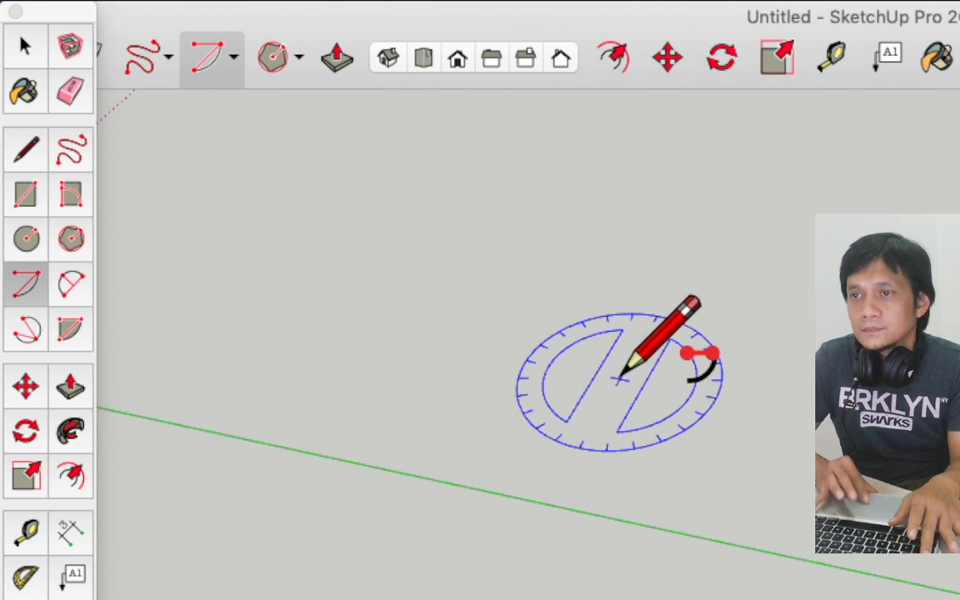
pyautogui.click(349, 325)
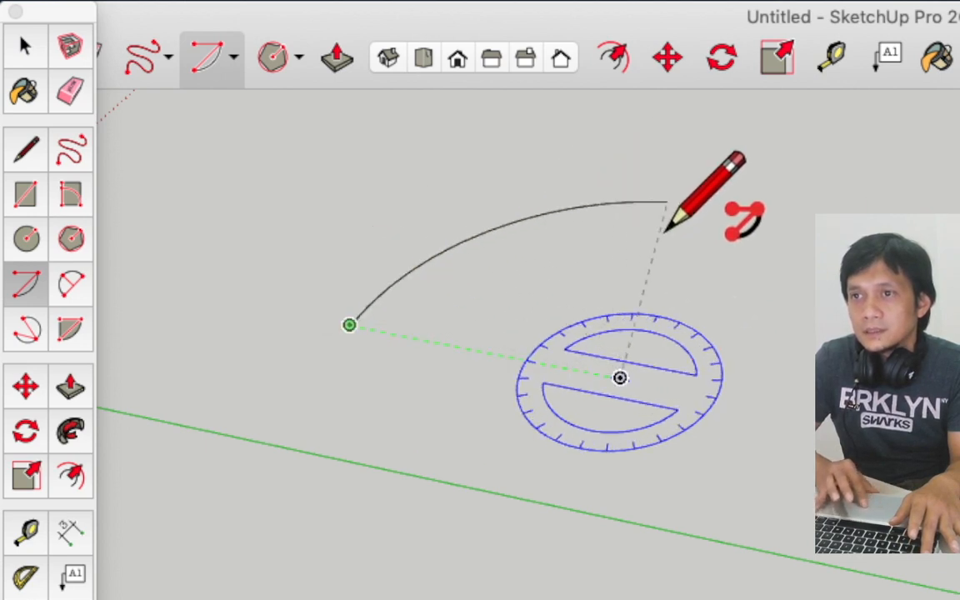
pyautogui.click(721, 206)
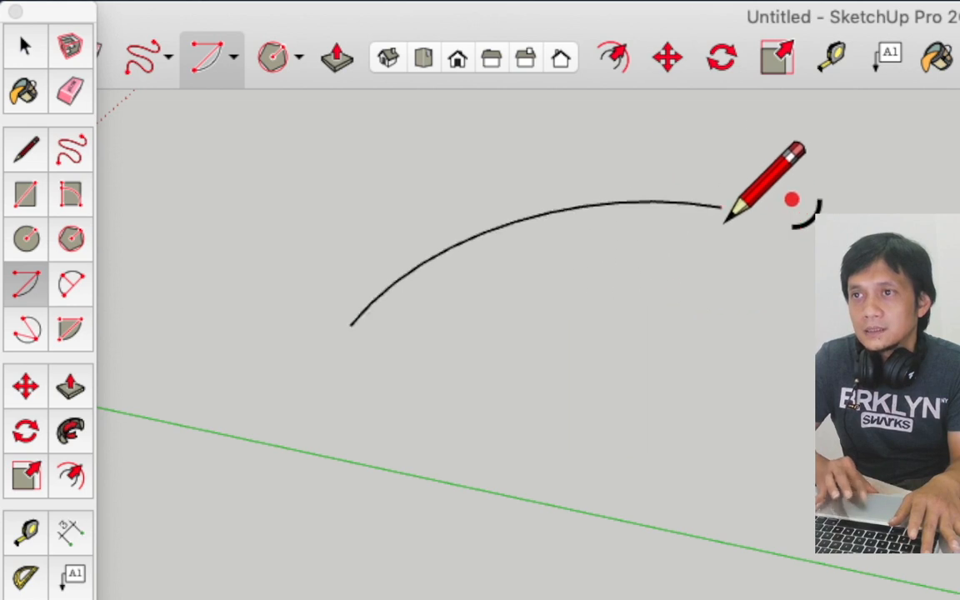
# - Draw a pie sector in front of the arc with its straight sides along the green and red axes, and select its face and the arc in turn
pyautogui.click(73, 334)
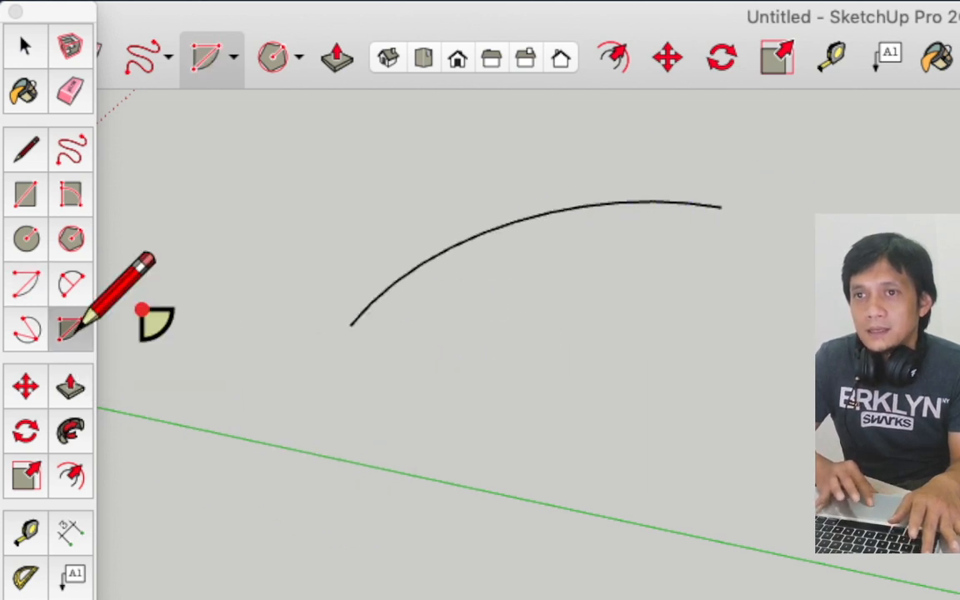
pyautogui.click(683, 450)
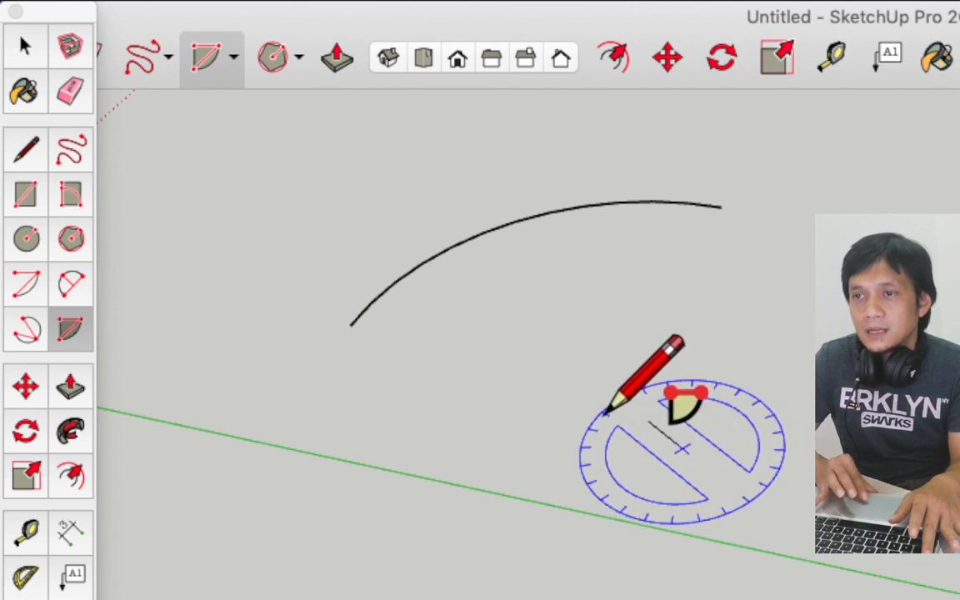
pyautogui.click(408, 393)
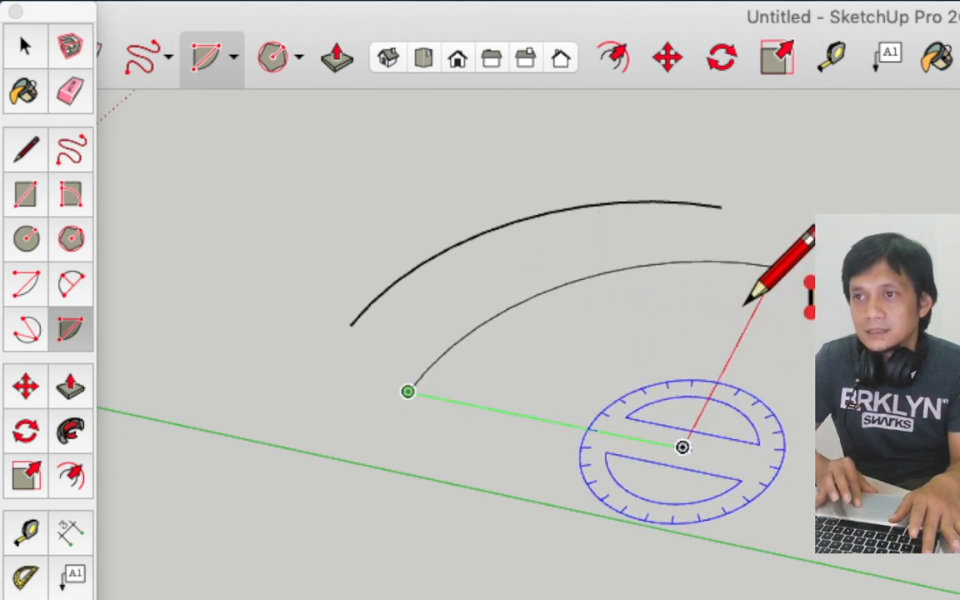
pyautogui.click(745, 301)
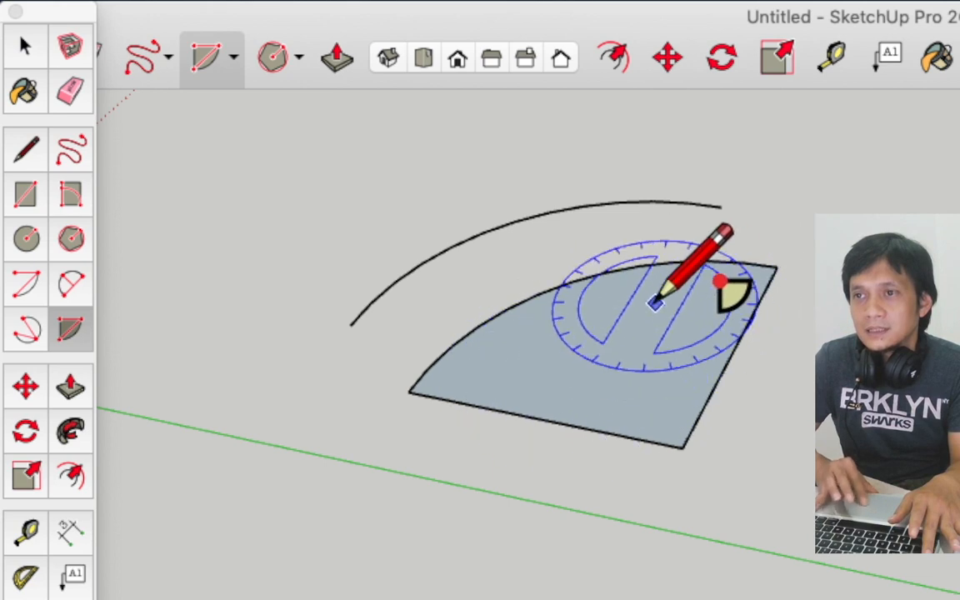
pyautogui.press('space')
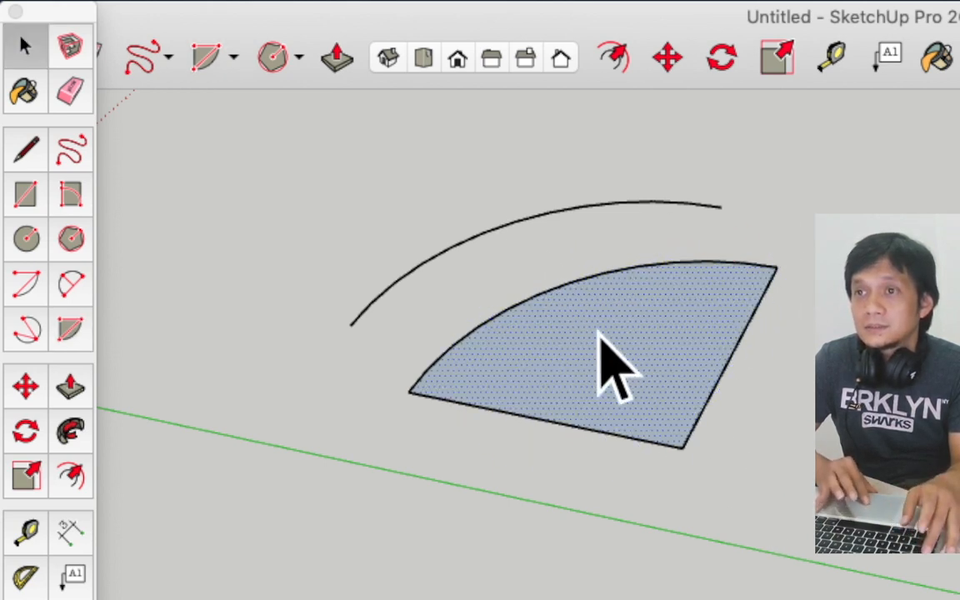
pyautogui.click(497, 227)
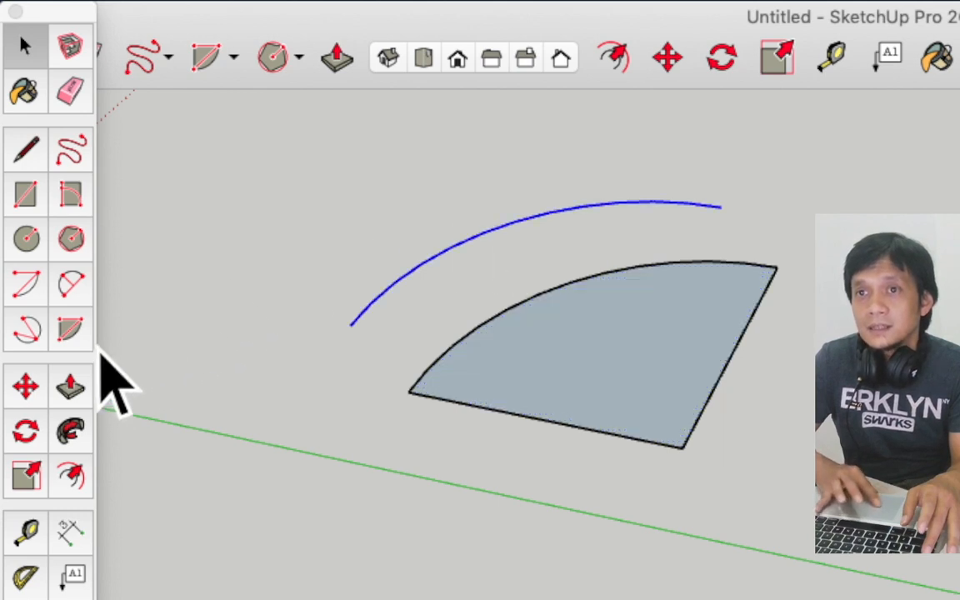
# - Draw a 2 Point Arc across the pie sector's straight edge along the green axis, bulging into the sector's face
pyautogui.click(73, 291)
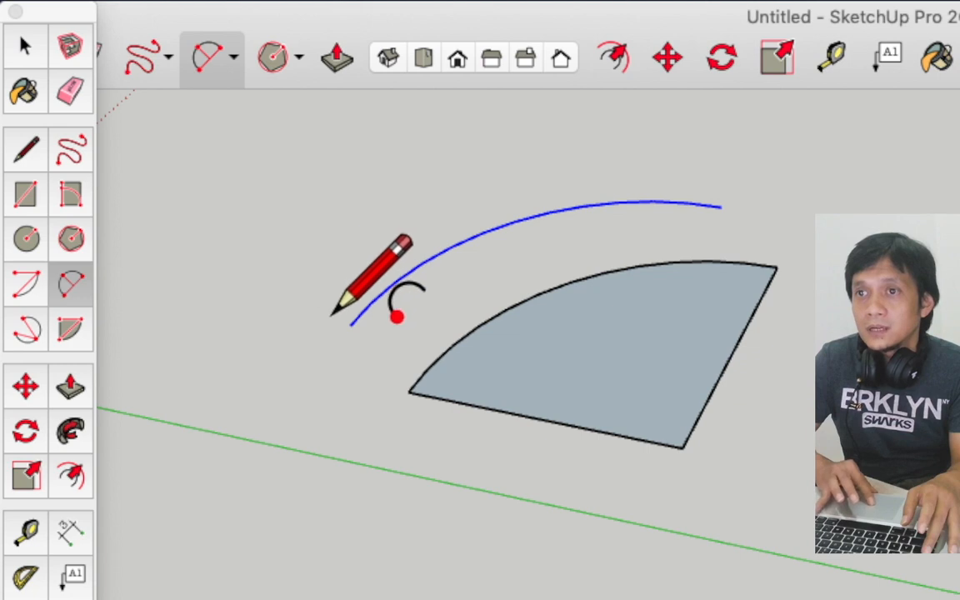
pyautogui.click(408, 392)
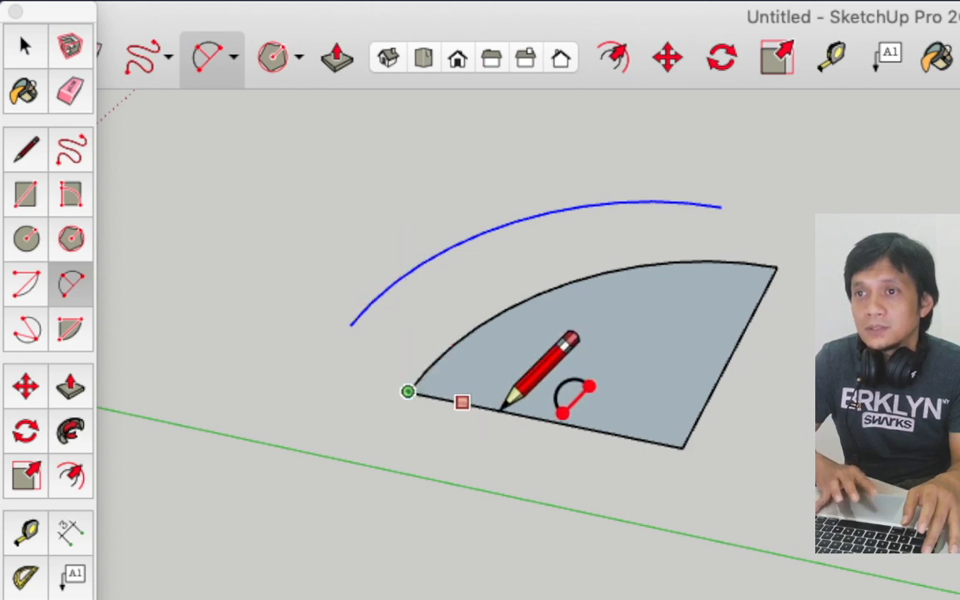
pyautogui.click(681, 446)
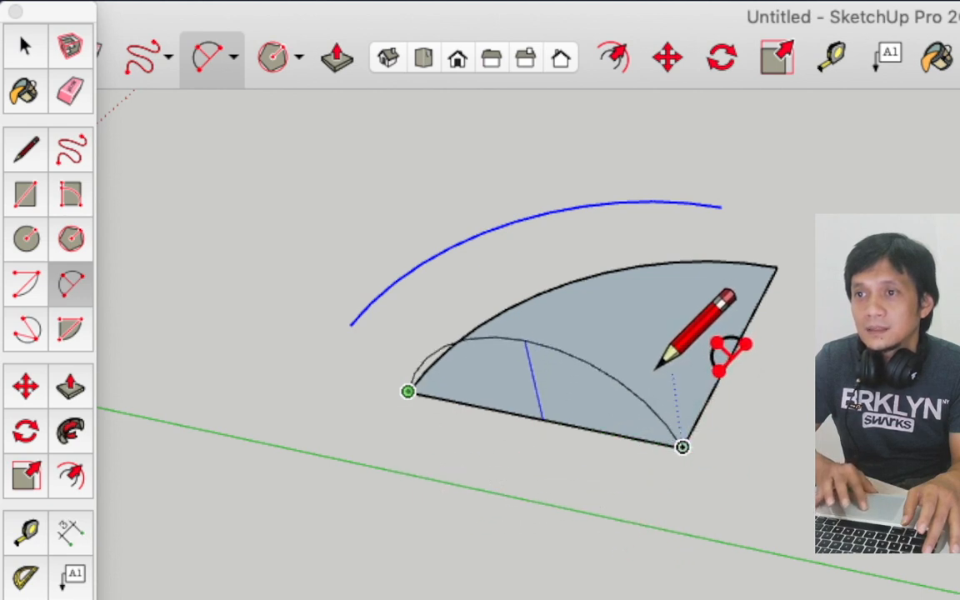
pyautogui.click(723, 389)
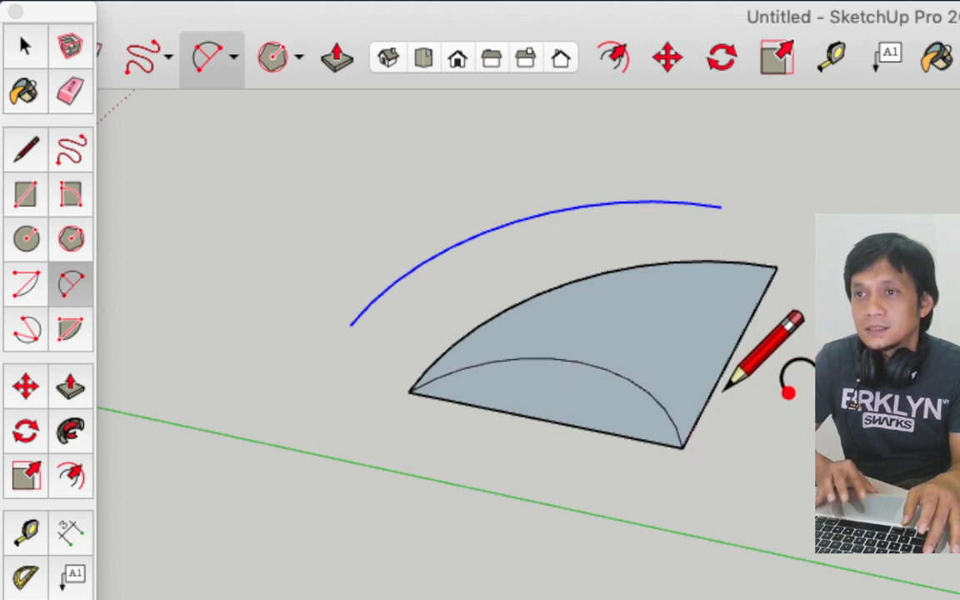
# - Select the sector's straight edge along the green axis and the faces on both sides of the new arc in turn
pyautogui.press('space')
pyautogui.click(606, 434)
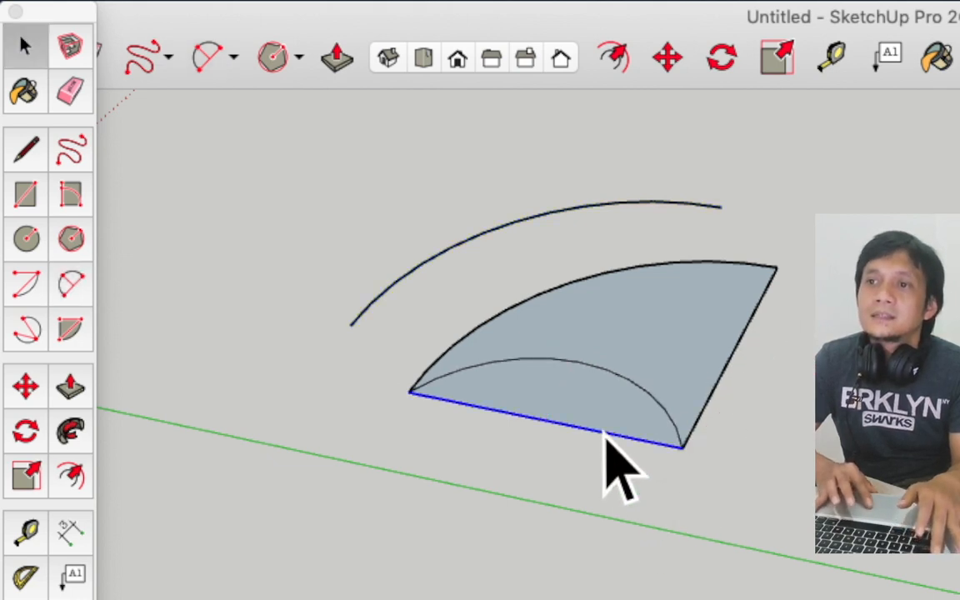
pyautogui.click(596, 408)
pyautogui.click(660, 319)
pyautogui.click(581, 417)
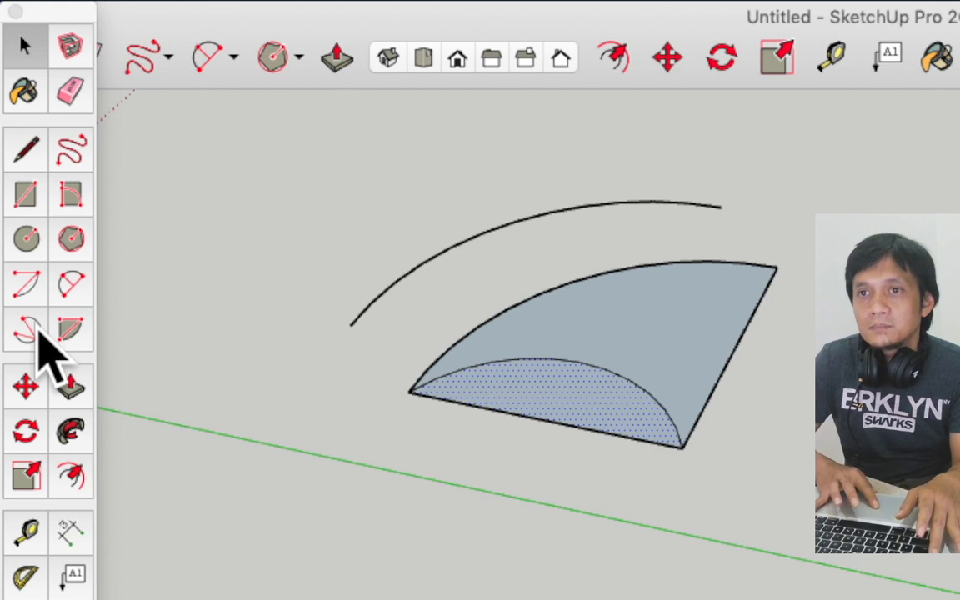
# - Draw a 3 Point Arc from the sector's far corner through its centre corner to the opposite end of the curved edge
pyautogui.click(30, 331)
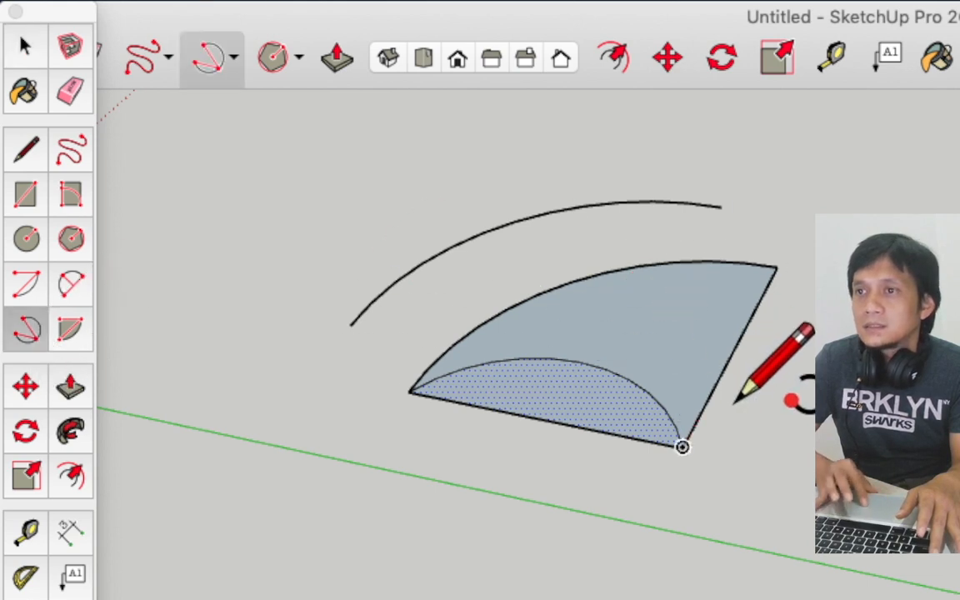
pyautogui.click(775, 267)
pyautogui.click(681, 446)
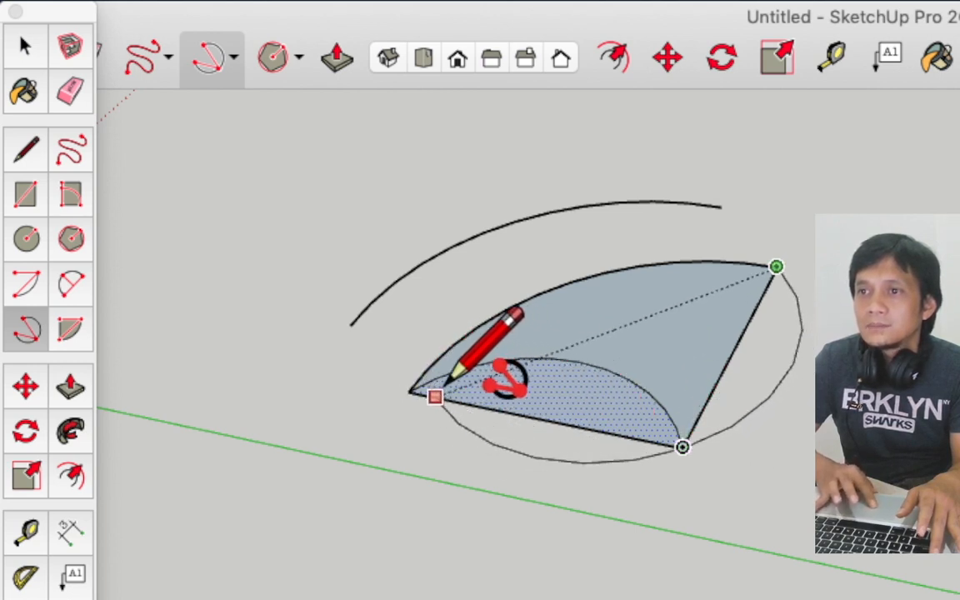
pyautogui.click(410, 390)
pyautogui.click(430, 390)
pyautogui.press('space')
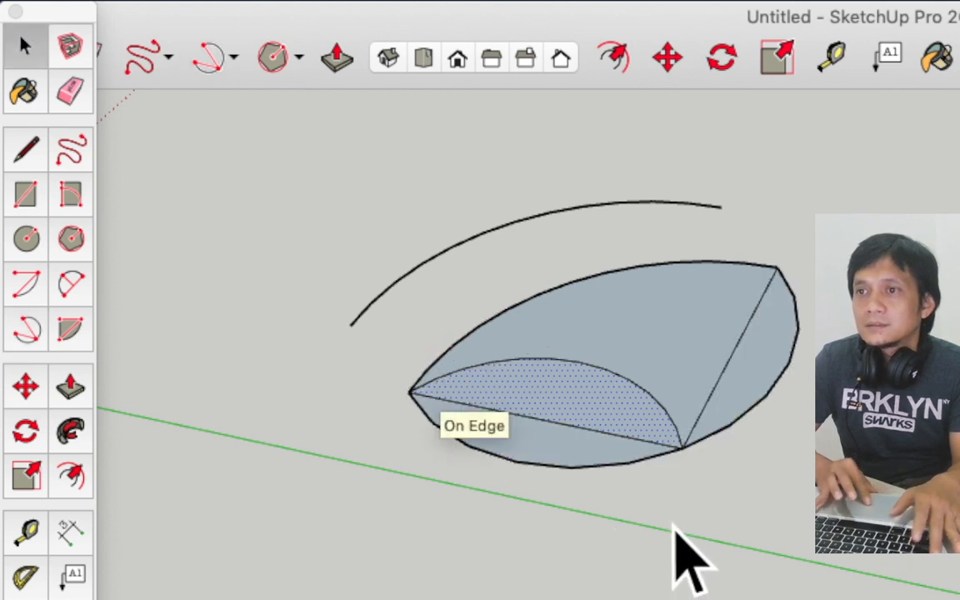
# - Pull the 3-point arc outward from the sector's red-axis edge along the green axis with the Move tool
pyautogui.moveTo(695, 515); pyautogui.dragTo(546, 492, button='middle')
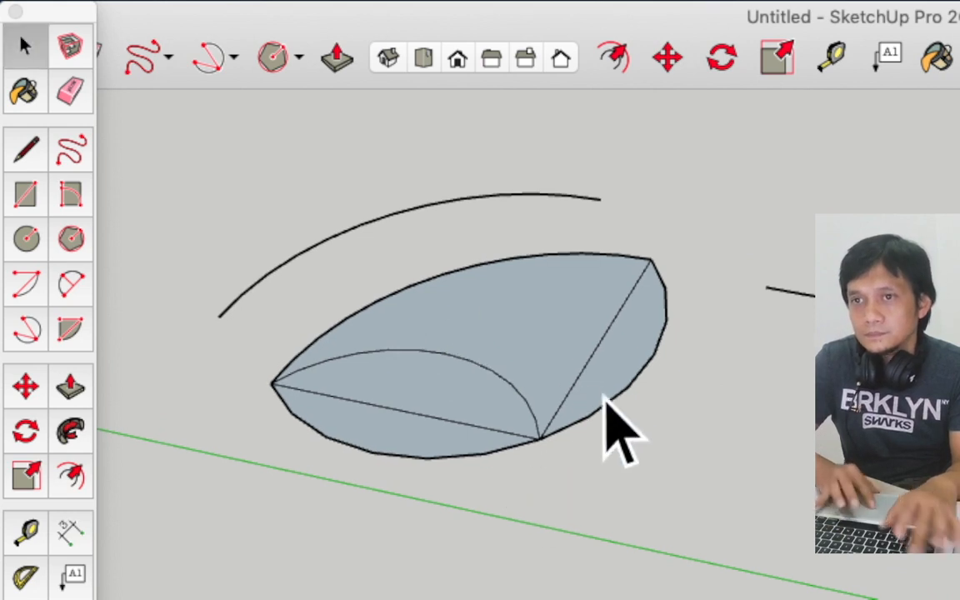
pyautogui.click(27, 396)
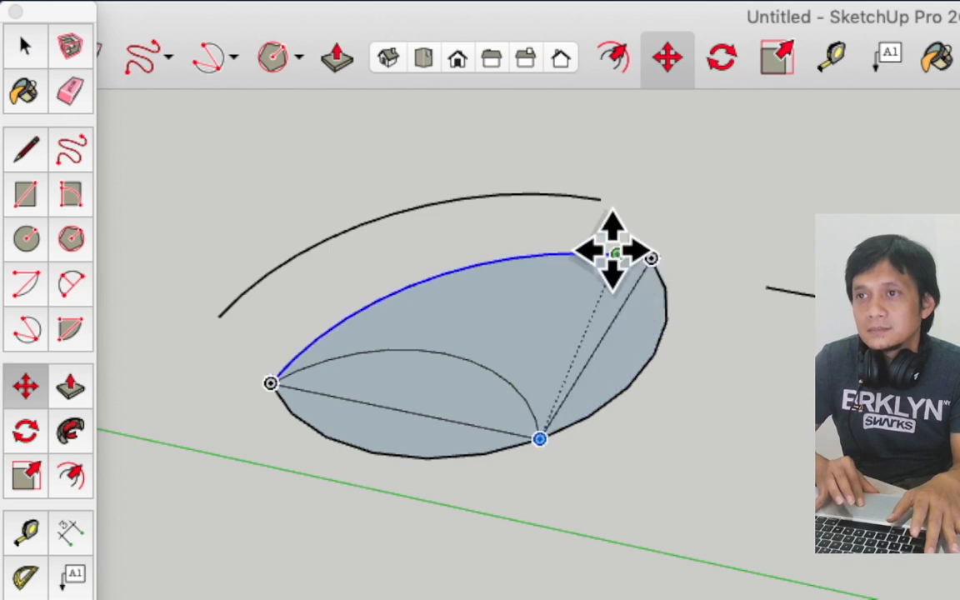
pyautogui.click(610, 251)
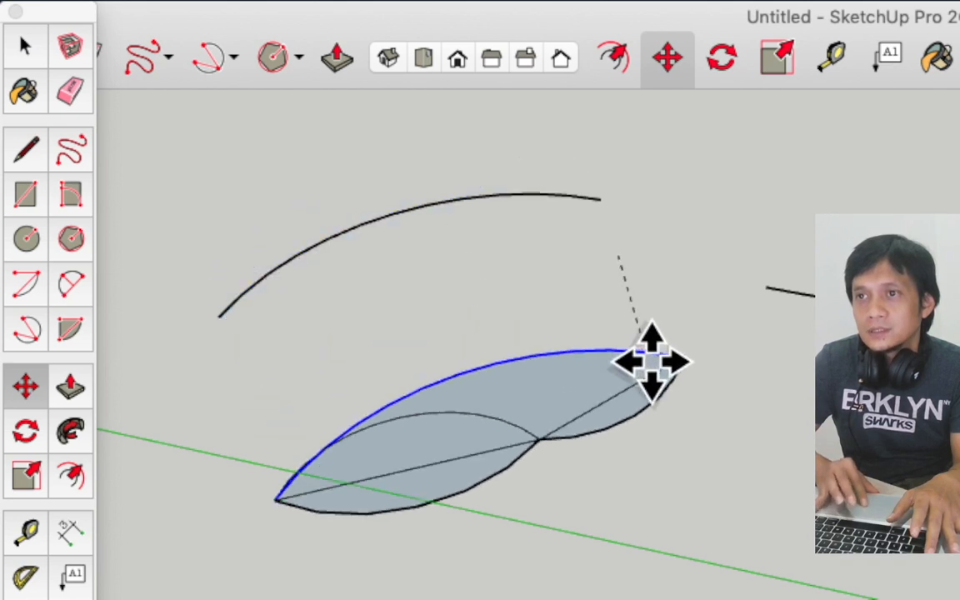
pyautogui.click(648, 250)
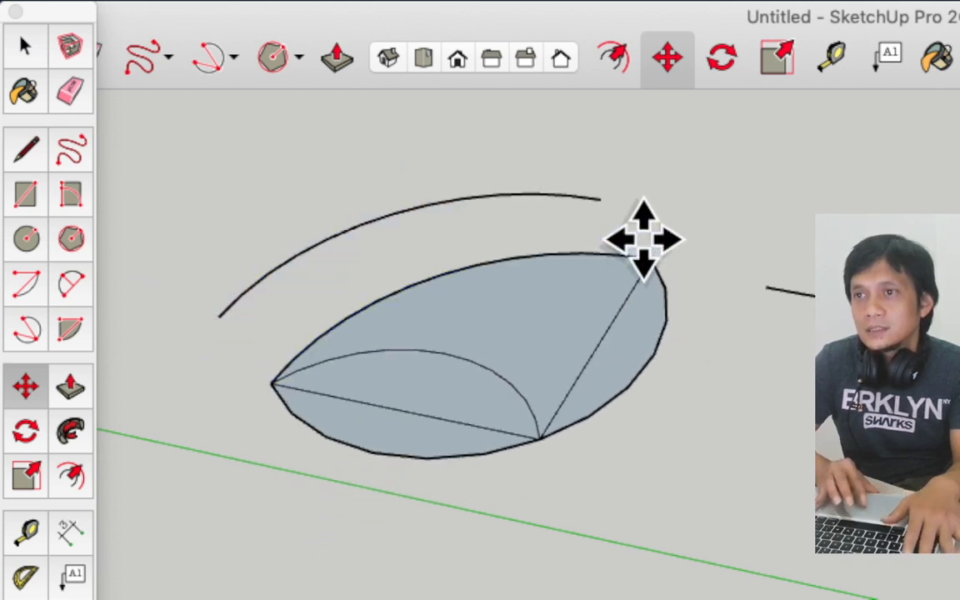
pyautogui.click(658, 339)
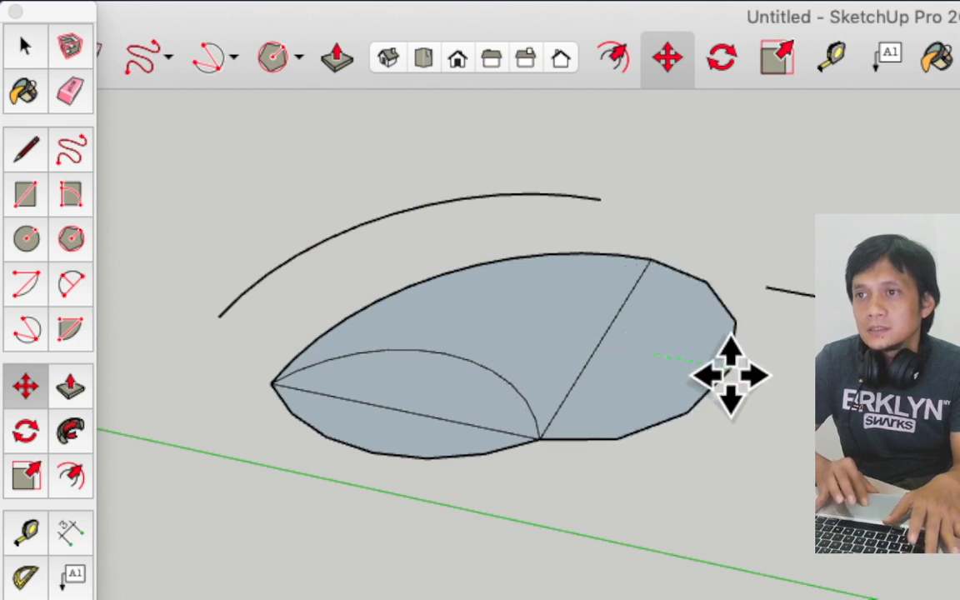
pyautogui.click(703, 354)
# - Select the whole connected sector shape and move it closer to the standalone arc
pyautogui.press('space')
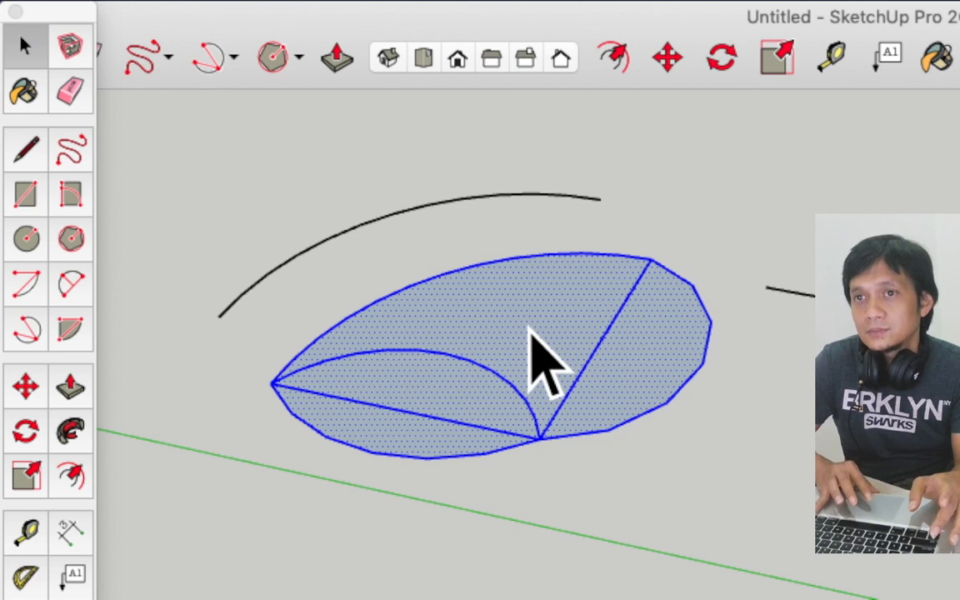
pyautogui.press('m')
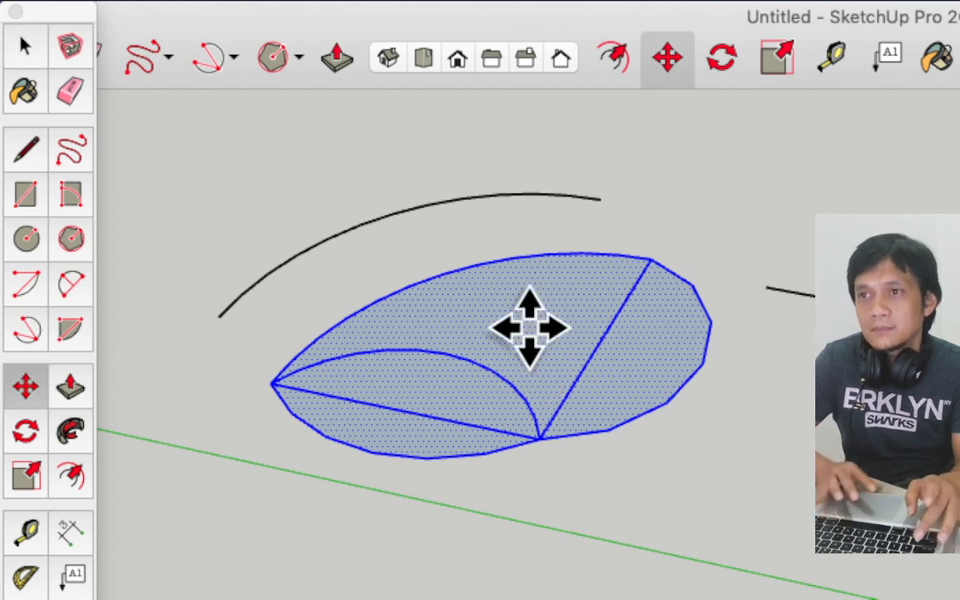
pyautogui.click(582, 297)
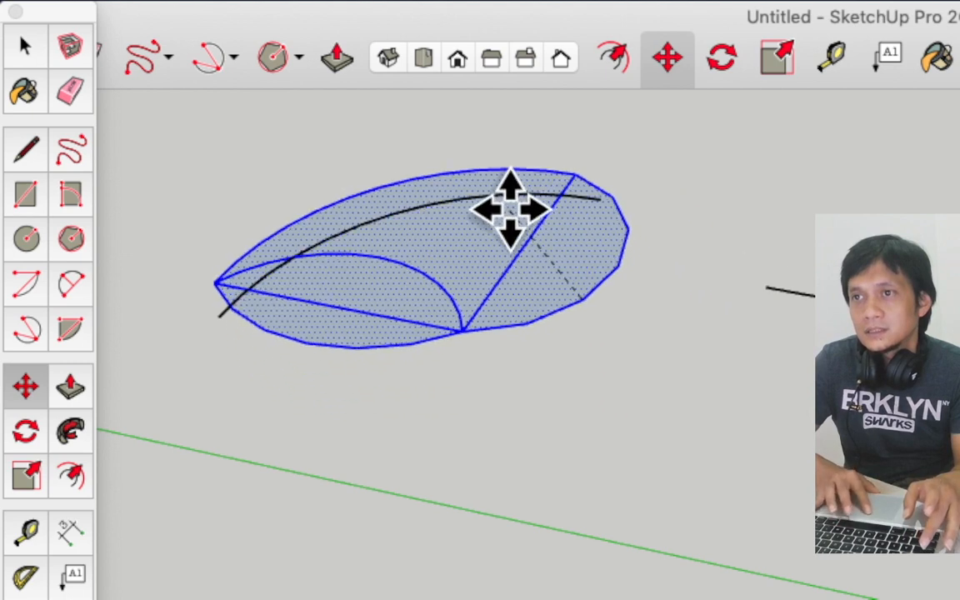
pyautogui.click(539, 263)
pyautogui.press('space')
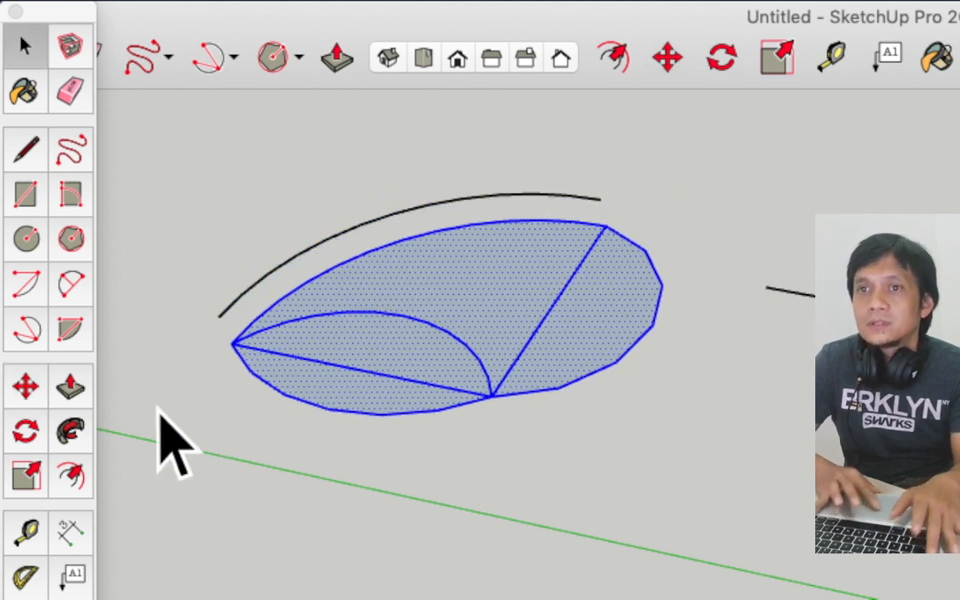
# - Push/Pull the outer segment beyond the red-axis edge upward, and raise the half-moon face to the same height
pyautogui.click(71, 387)
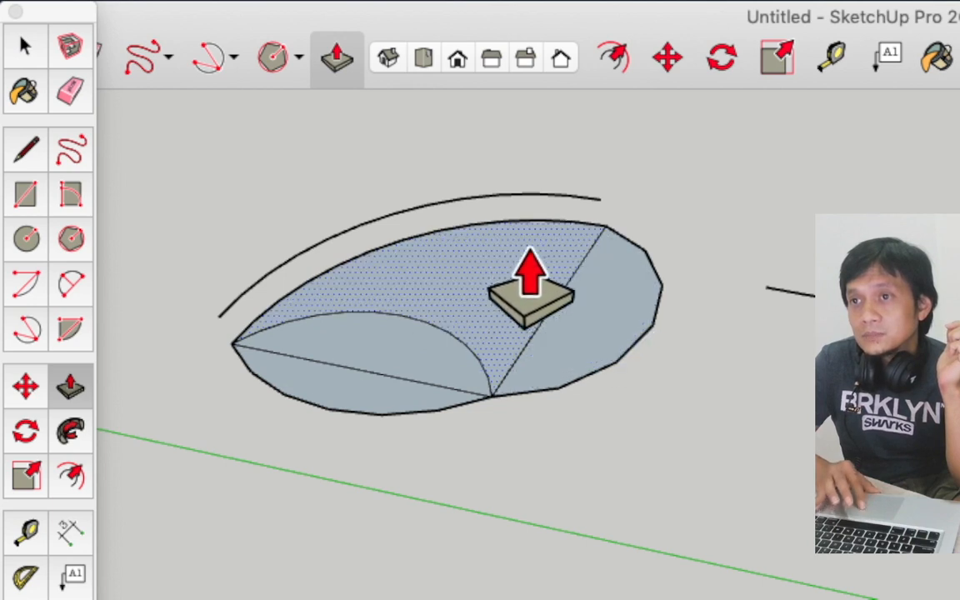
pyautogui.click(618, 337)
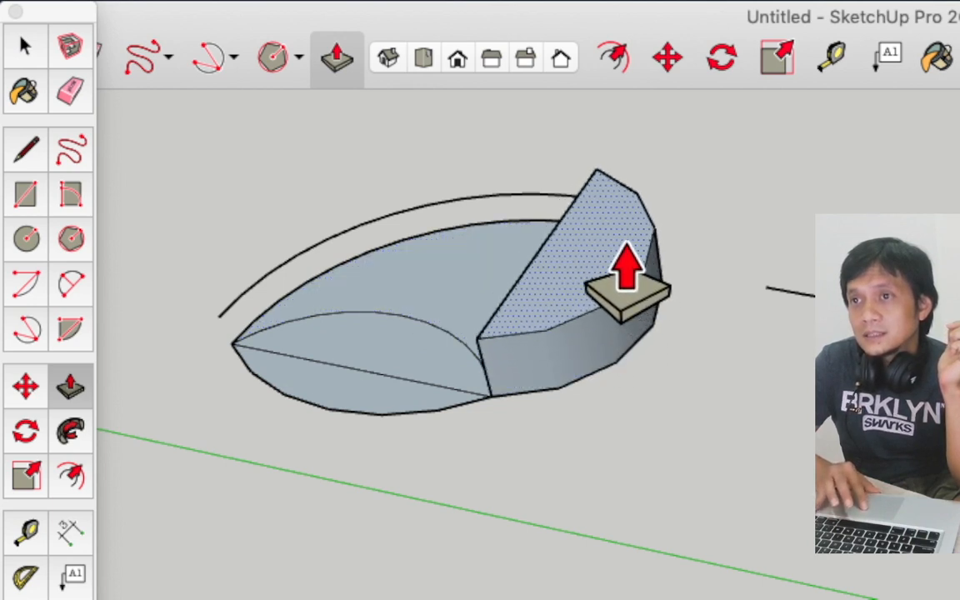
pyautogui.click(627, 246)
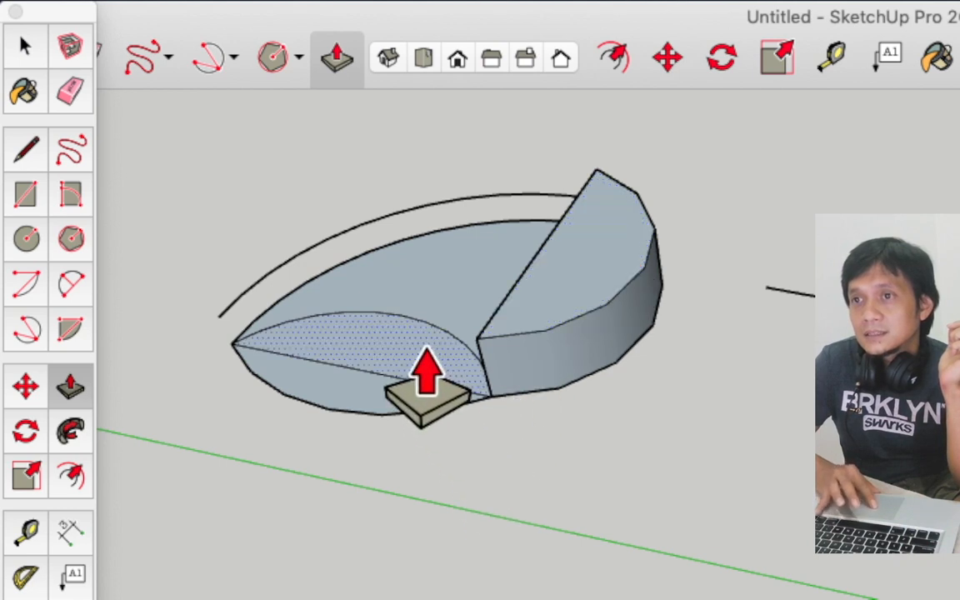
pyautogui.click(426, 387)
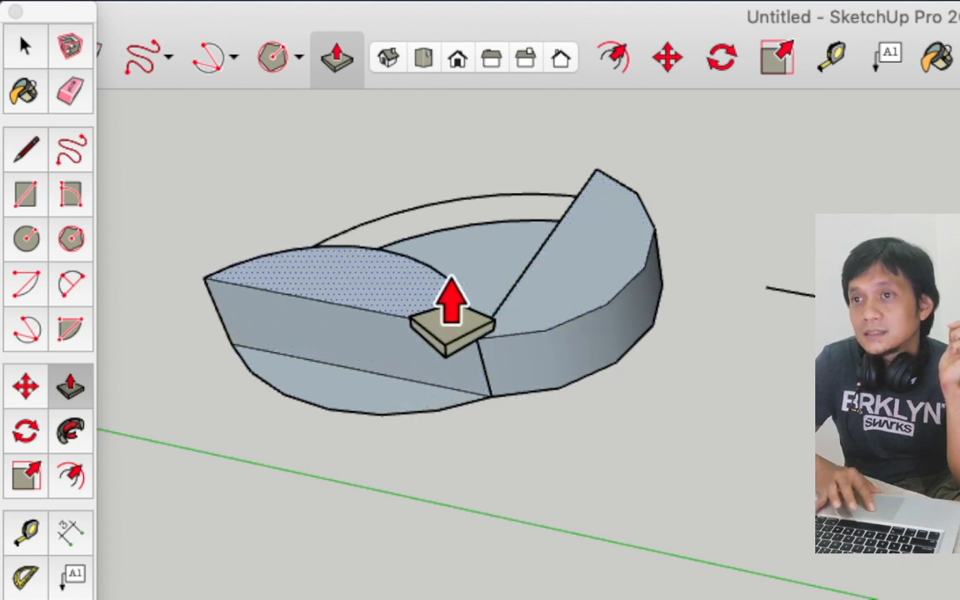
pyautogui.click(579, 309)
# - Examine the raised segments from above and from the side facing the green axis
pyautogui.moveTo(596, 407); pyautogui.dragTo(538, 408, button='middle')
pyautogui.scroll(5, 560, 381)
pyautogui.scroll(-5, 561, 381)
pyautogui.keyDown('shift'); pyautogui.moveTo(538, 408); pyautogui.dragTo(364, 497, button='middle'); pyautogui.keyUp('shift')
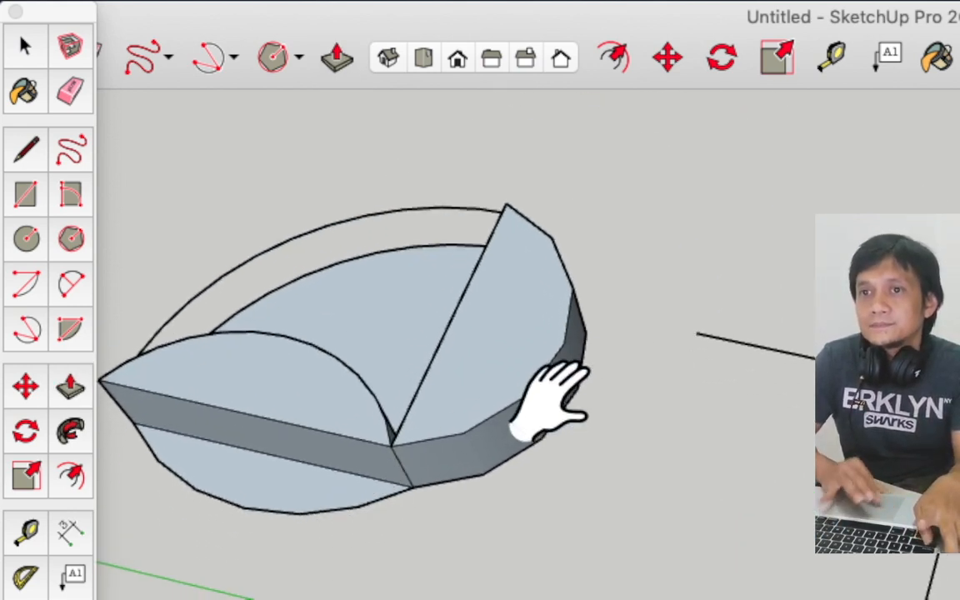
pyautogui.keyDown('shift'); pyautogui.moveTo(547, 398); pyautogui.dragTo(503, 311, button='middle'); pyautogui.keyUp('shift')
pyautogui.rightClick(505, 308)
pyautogui.click(350, 361)
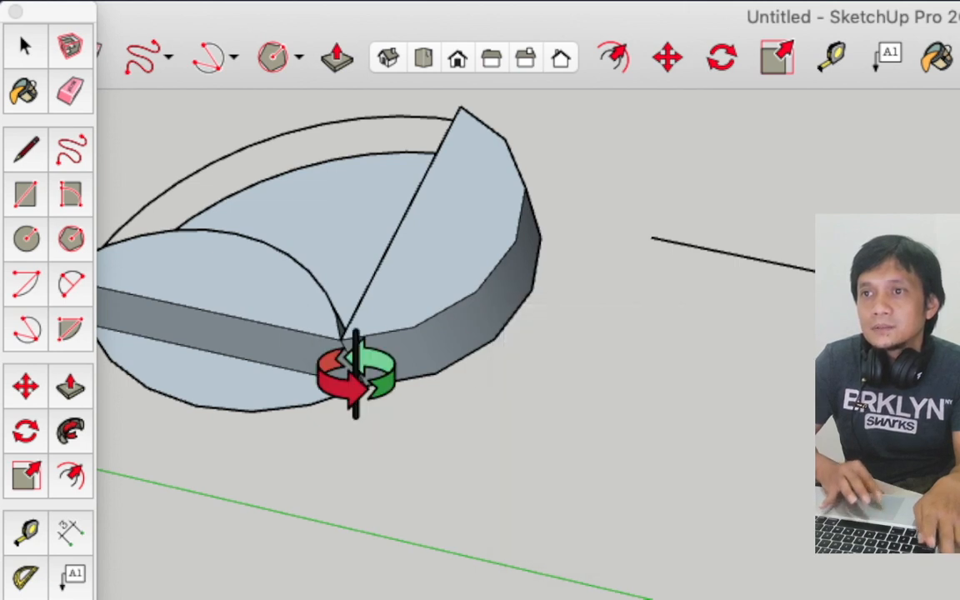
pyautogui.keyDown('shift'); pyautogui.moveTo(443, 386); pyautogui.dragTo(540, 398); pyautogui.keyUp('shift')
pyautogui.moveTo(540, 398); pyautogui.dragTo(505, 365)
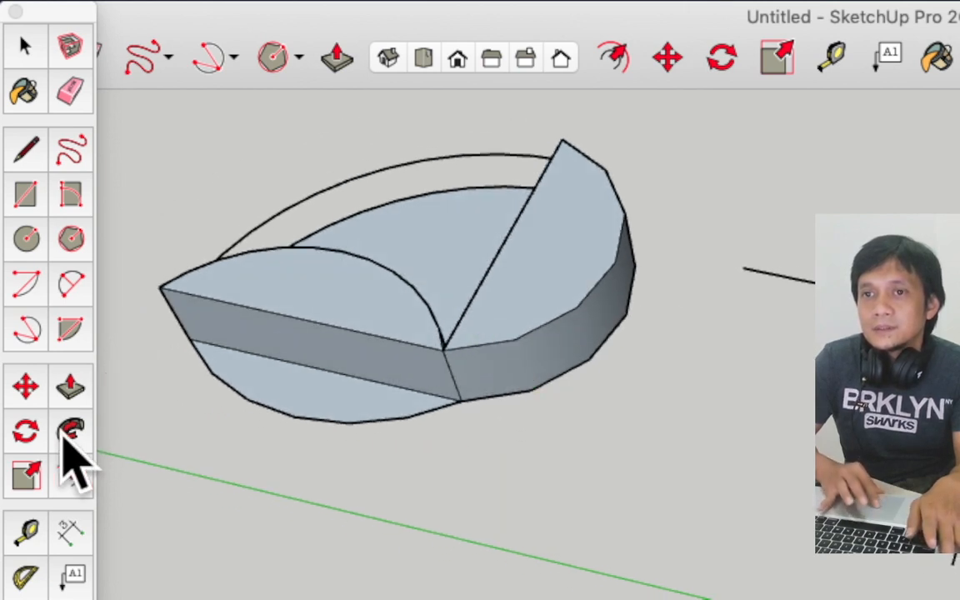
# - Rotate the top face of the raised outer segment slightly about a point on that face, twisting its side walls
pyautogui.click(26, 430)
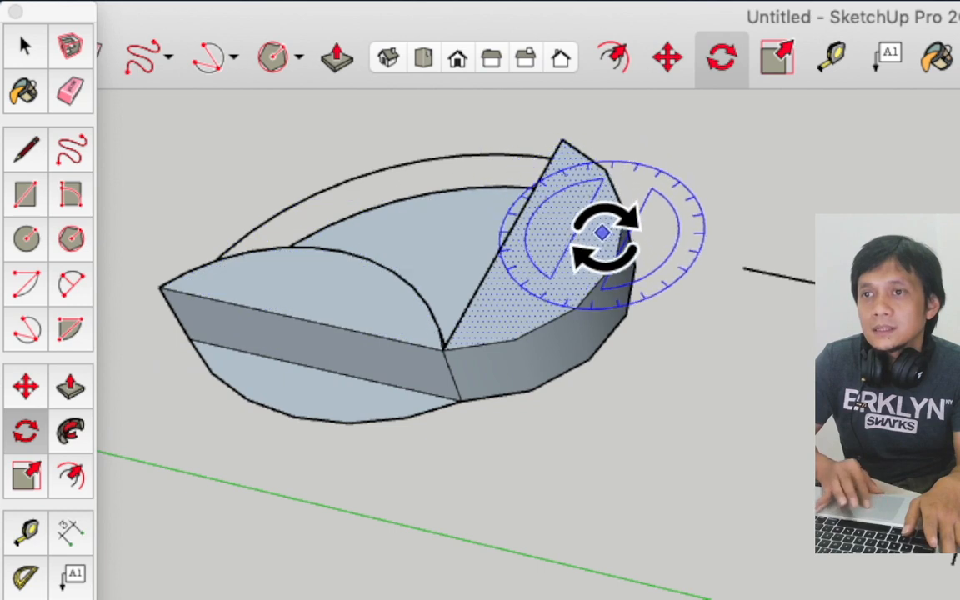
pyautogui.click(571, 245)
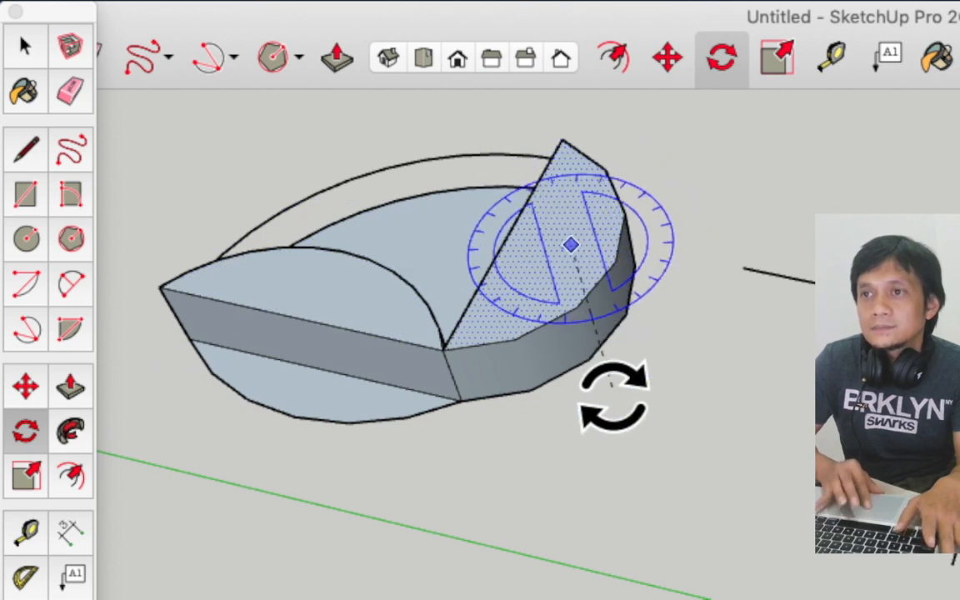
pyautogui.click(718, 263)
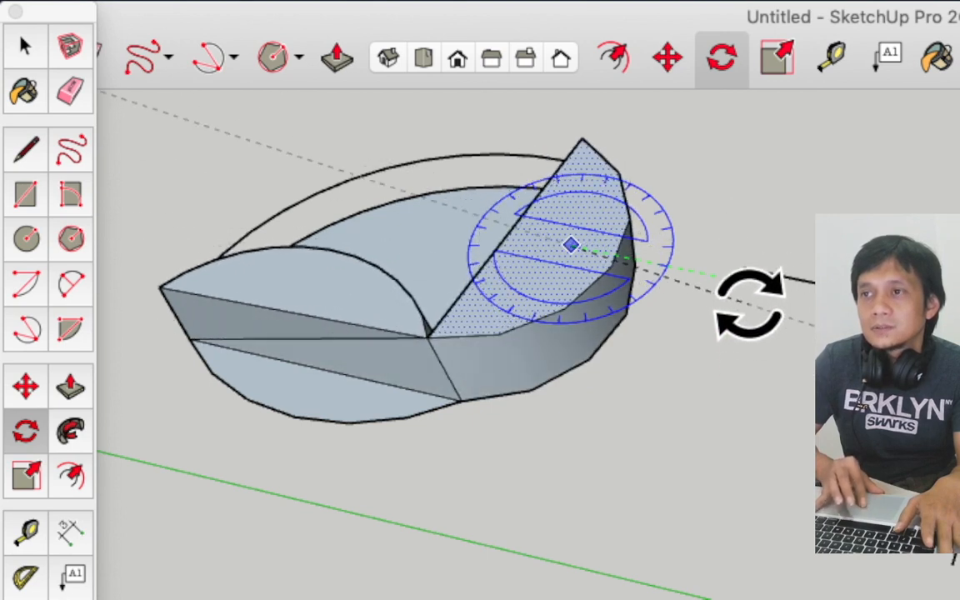
# - Select the entire connected shape and rotate it horizontally about a point on the sector's face so it crosses the standalone arc
pyautogui.press('space')
pyautogui.tripleClick(520, 300)
pyautogui.moveTo(521, 300); pyautogui.dragTo(658, 479, button='middle')
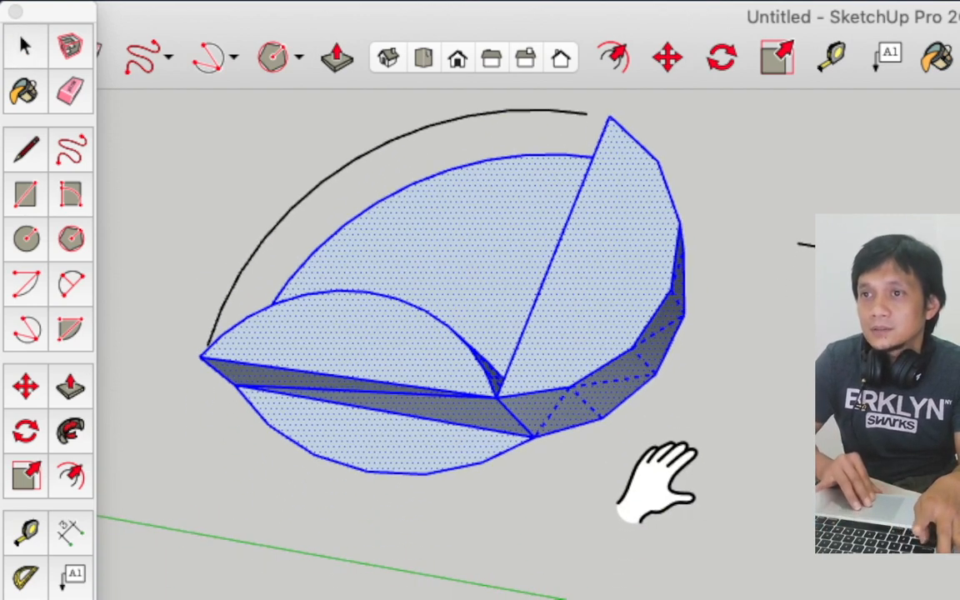
pyautogui.press('q')
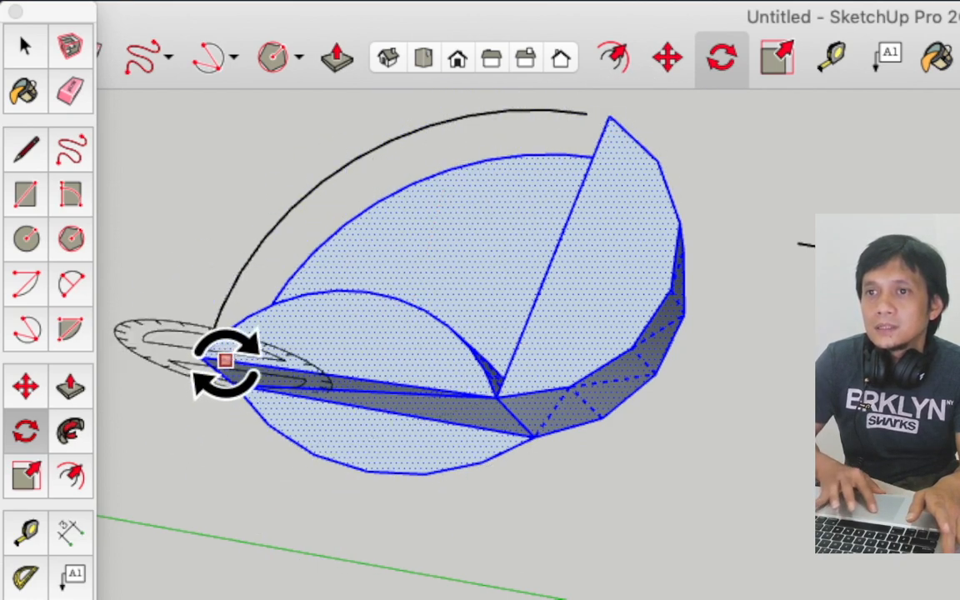
pyautogui.click(473, 240)
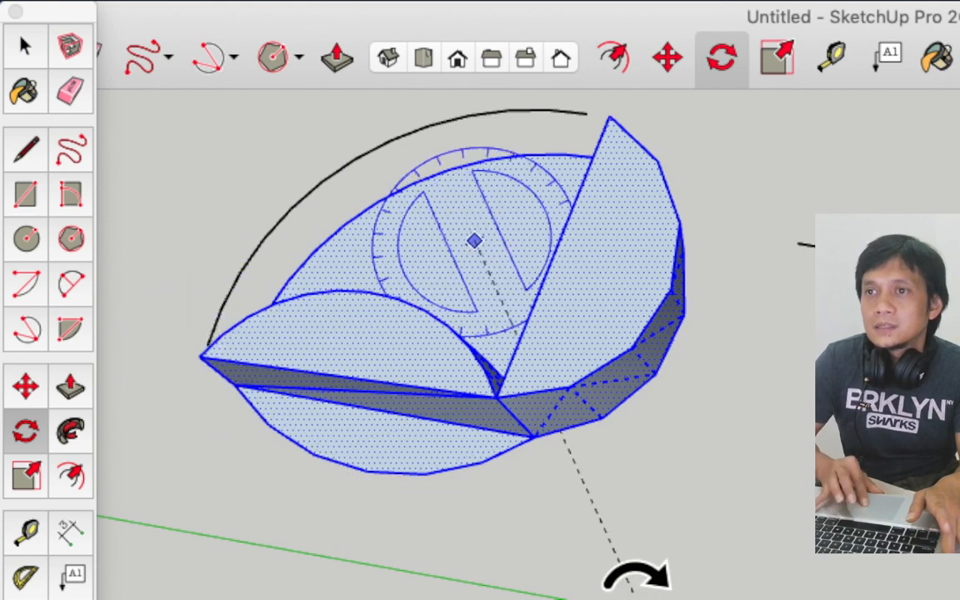
pyautogui.click(635, 506)
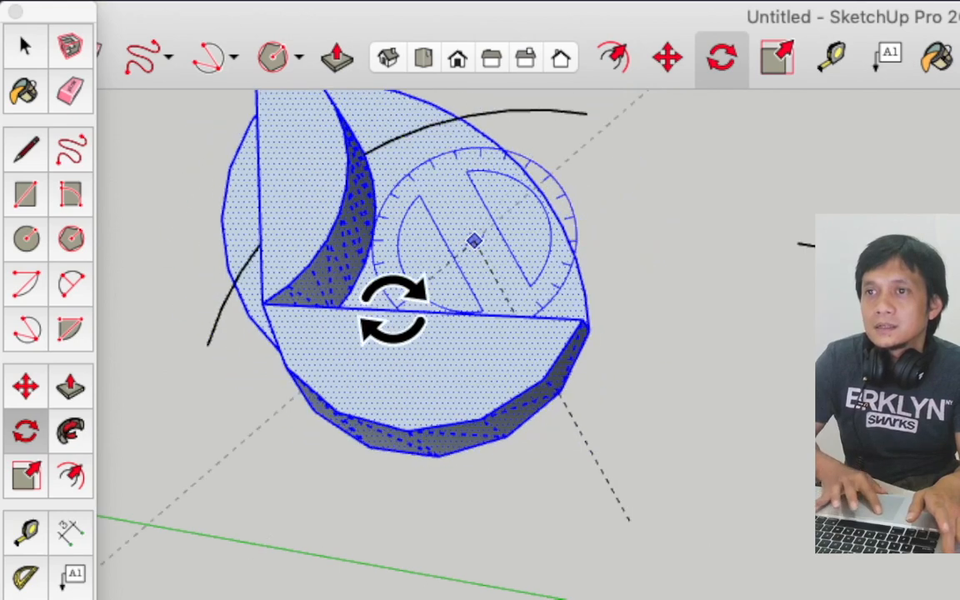
pyautogui.click(387, 274)
pyautogui.press('space')
pyautogui.click(699, 253)
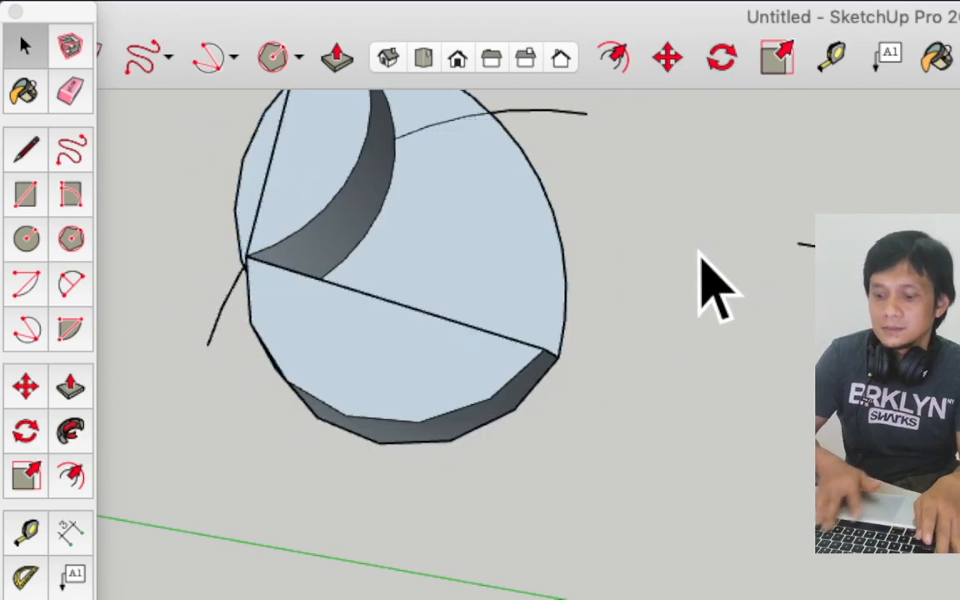
# - Draw a circle centred on the free end of the pair of angled lines, perpendicular to the first line
pyautogui.press('o')
pyautogui.keyDown('shift'); pyautogui.moveTo(699, 251); pyautogui.dragTo(724, 375); pyautogui.keyUp('shift')
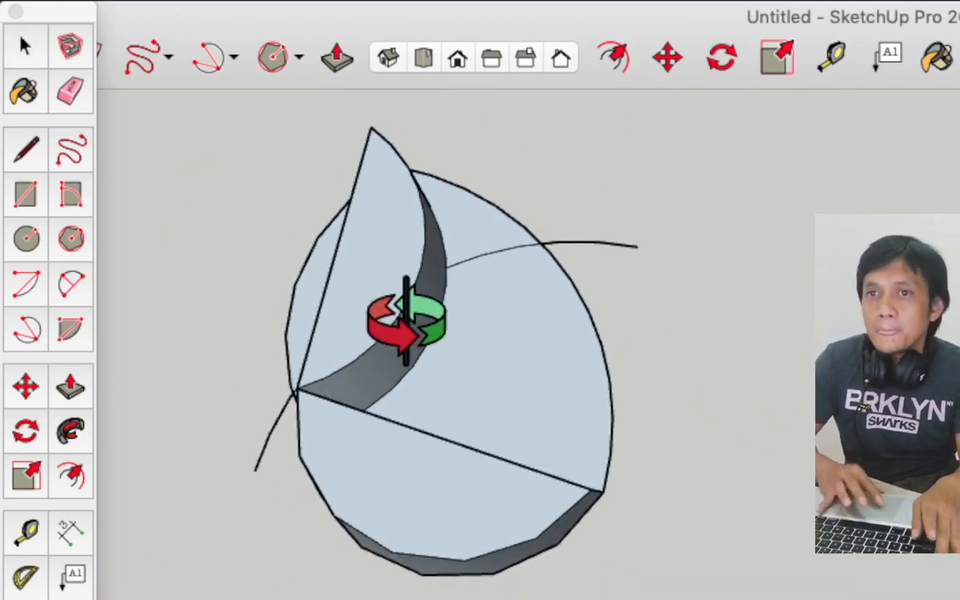
pyautogui.click(83, 457)
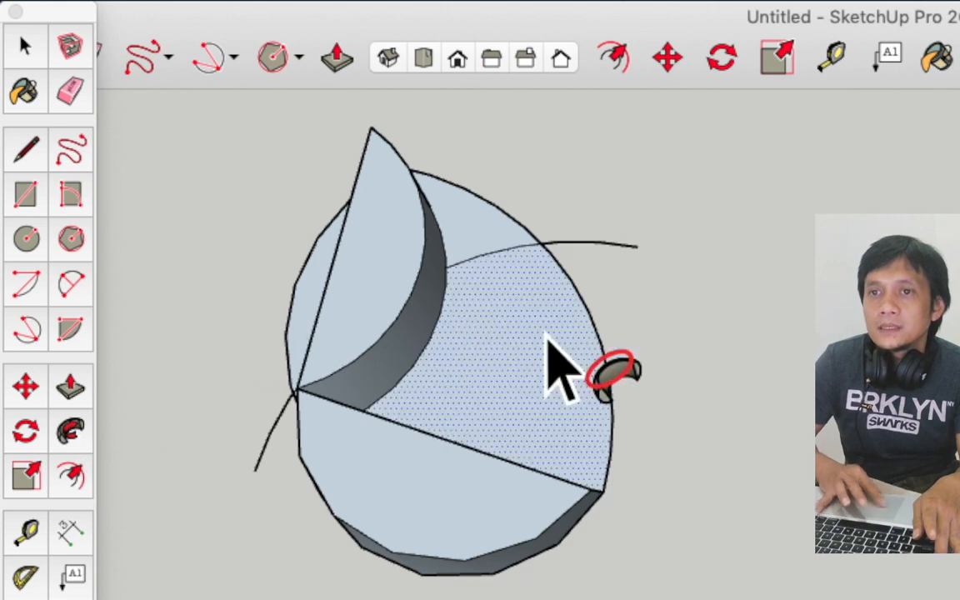
pyautogui.keyDown('shift'); pyautogui.moveTo(671, 377); pyautogui.dragTo(546, 322, button='middle'); pyautogui.keyUp('shift')
pyautogui.scroll(2, 547, 325)
pyautogui.scroll(-10, 547, 324)
pyautogui.scroll(5, 610, 386)
pyautogui.moveTo(582, 308); pyautogui.dragTo(536, 166, button='middle')
pyautogui.keyDown('shift'); pyautogui.moveTo(696, 358); pyautogui.dragTo(514, 331, button='middle'); pyautogui.keyUp('shift')
pyautogui.scroll(4, 535, 359)
pyautogui.press('space')
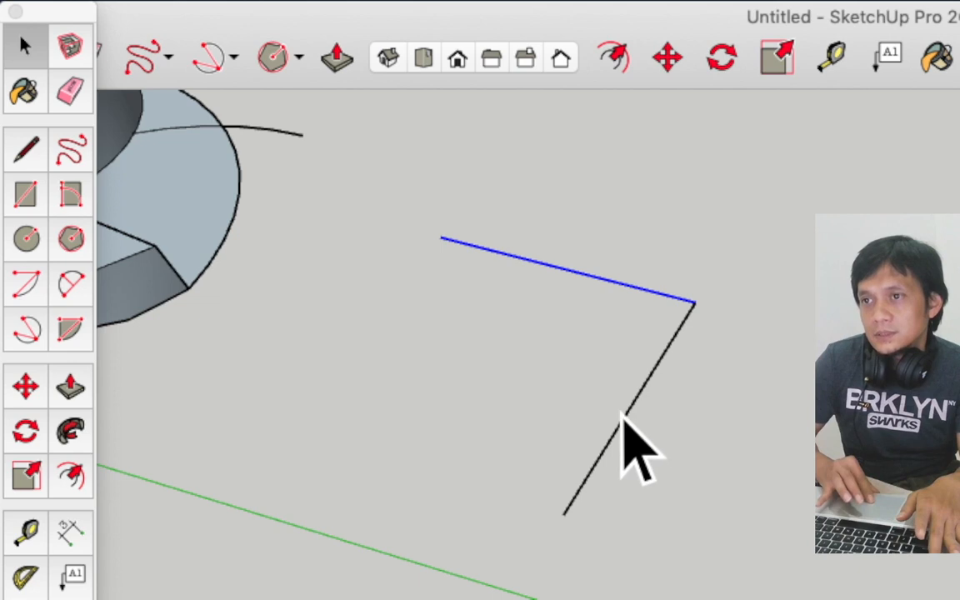
pyautogui.press('c')
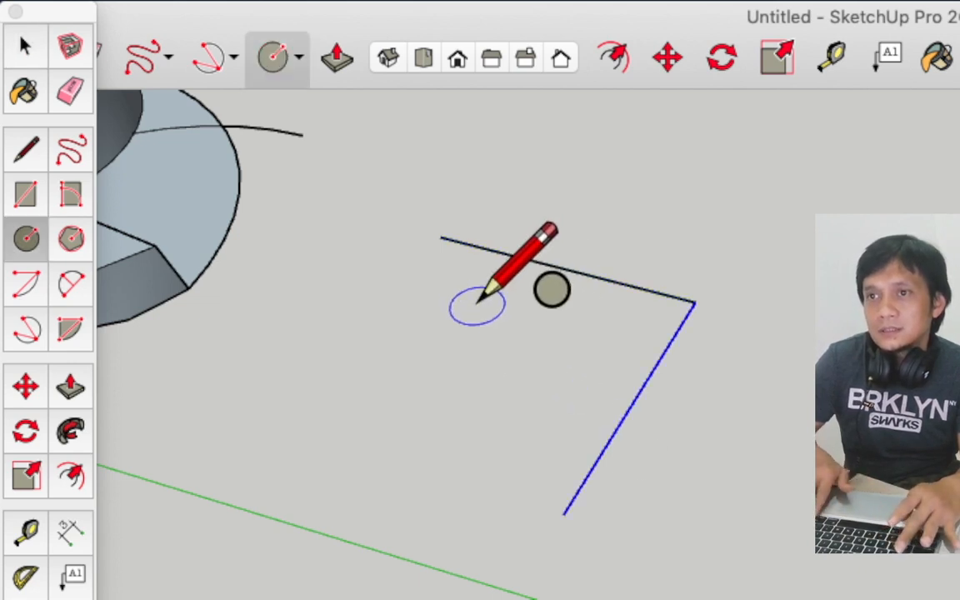
pyautogui.click(440, 236)
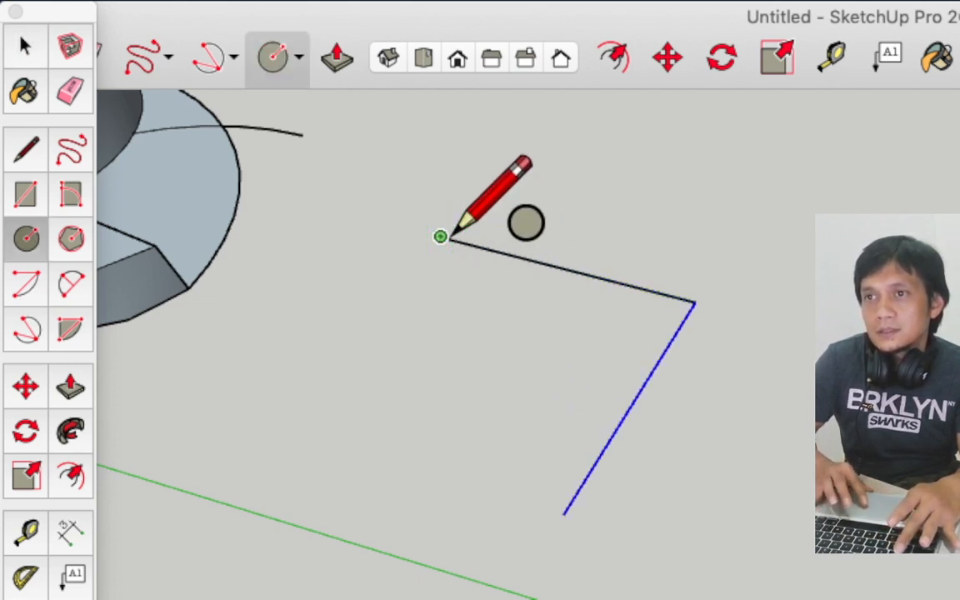
pyautogui.click(493, 197)
pyautogui.press('space')
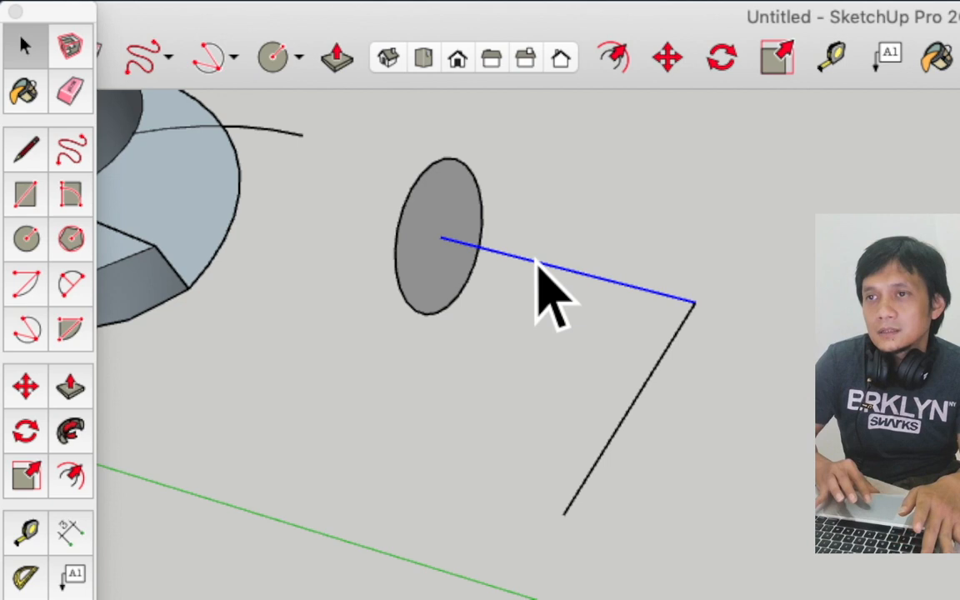
# - Sweep the circle along the first line only with Follow Me, forming a straight cylinder
pyautogui.click(75, 430)
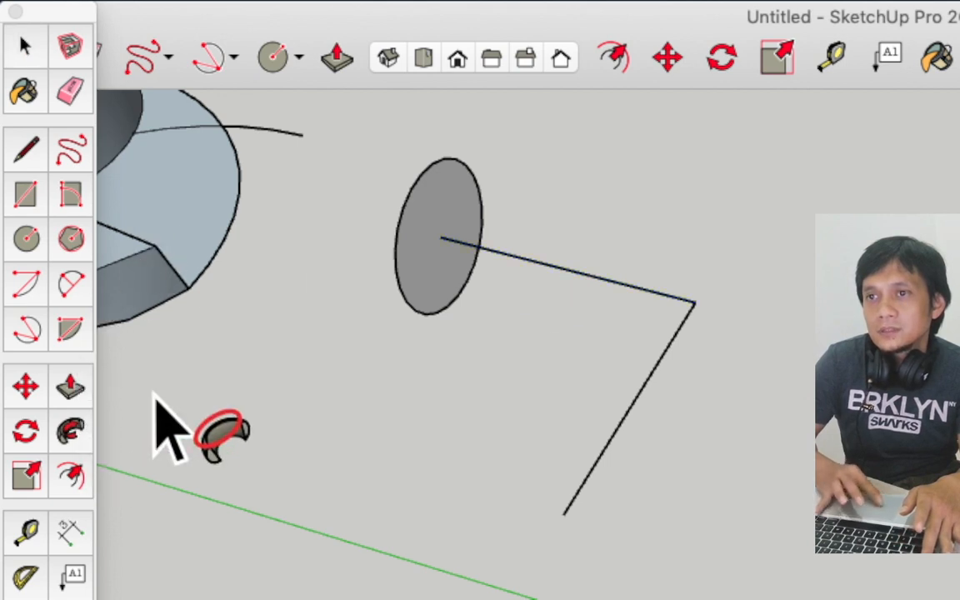
pyautogui.click(429, 268)
pyautogui.press('space')
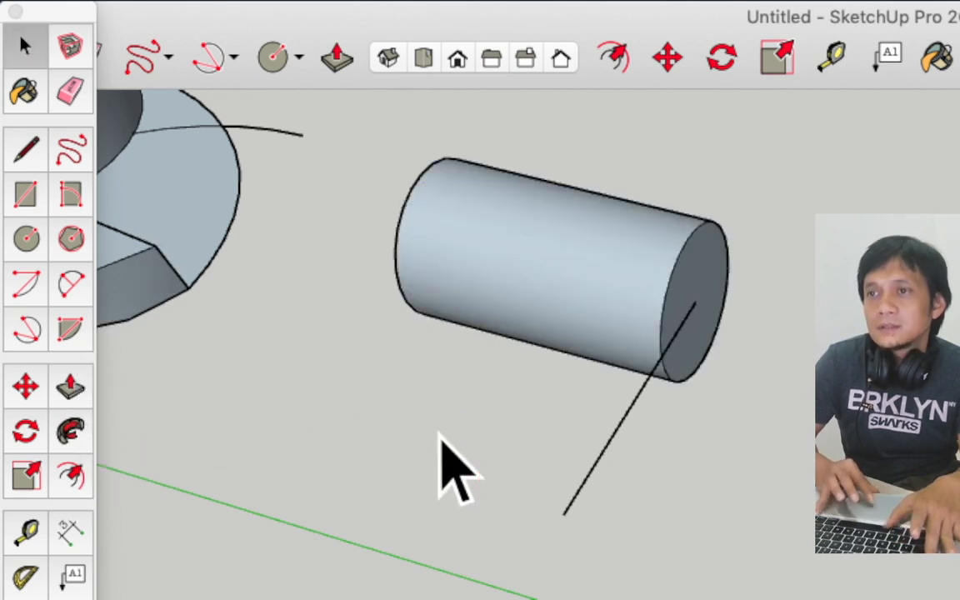
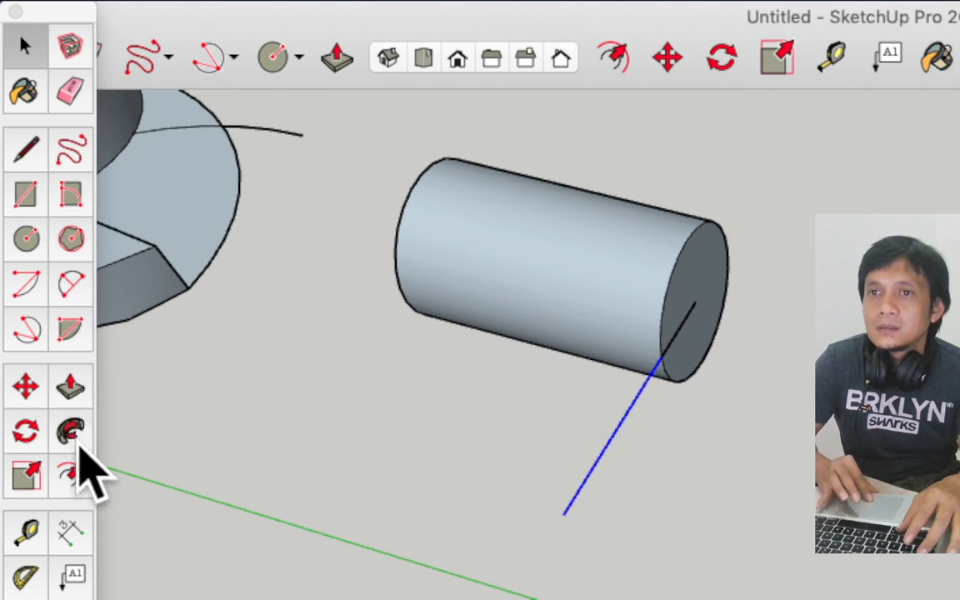
# - Try to continue the cylinder along the second line with Follow Me on its end face, and undo the cylinder sweep
pyautogui.press('super+z')
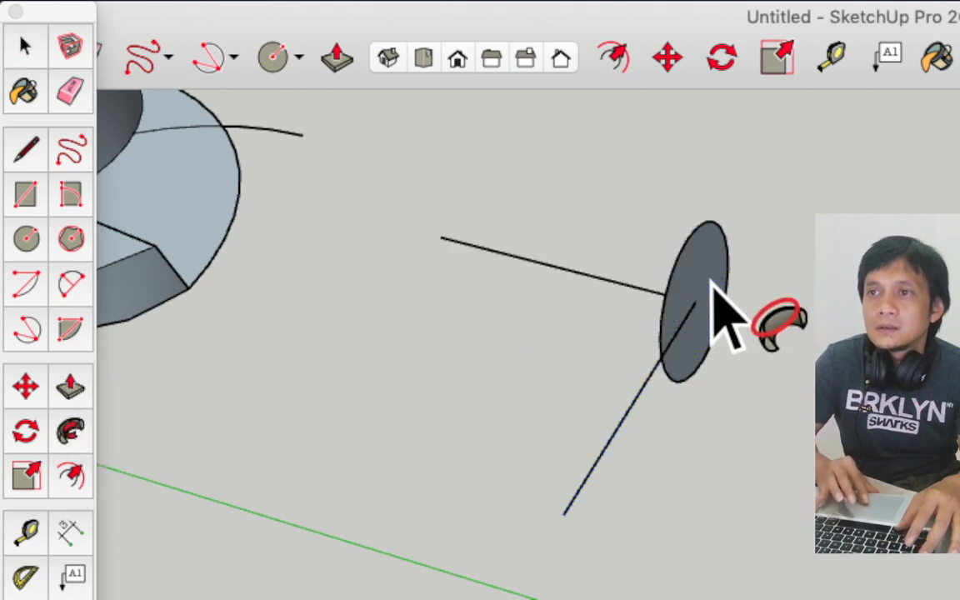
pyautogui.click(718, 313)
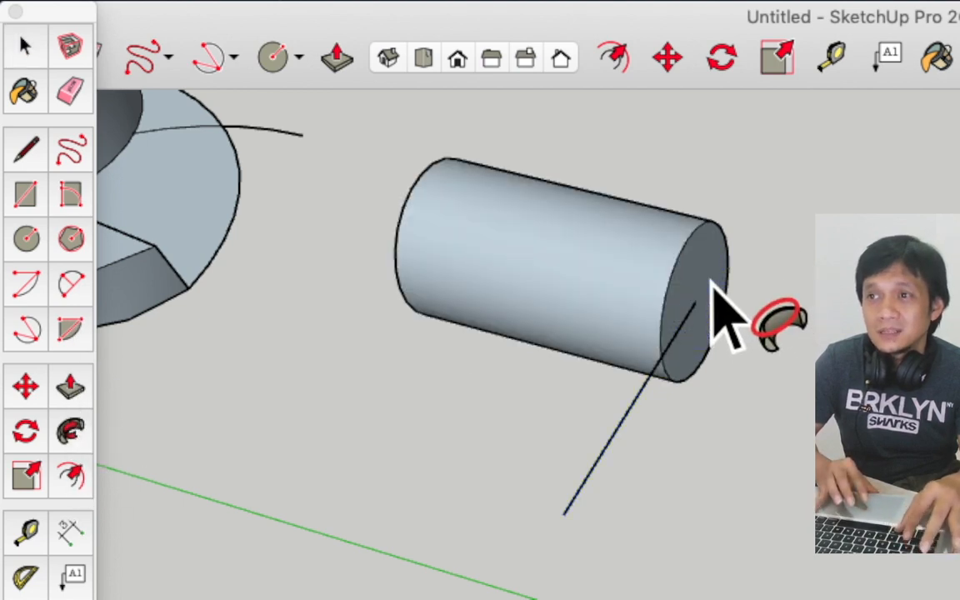
pyautogui.press('space')
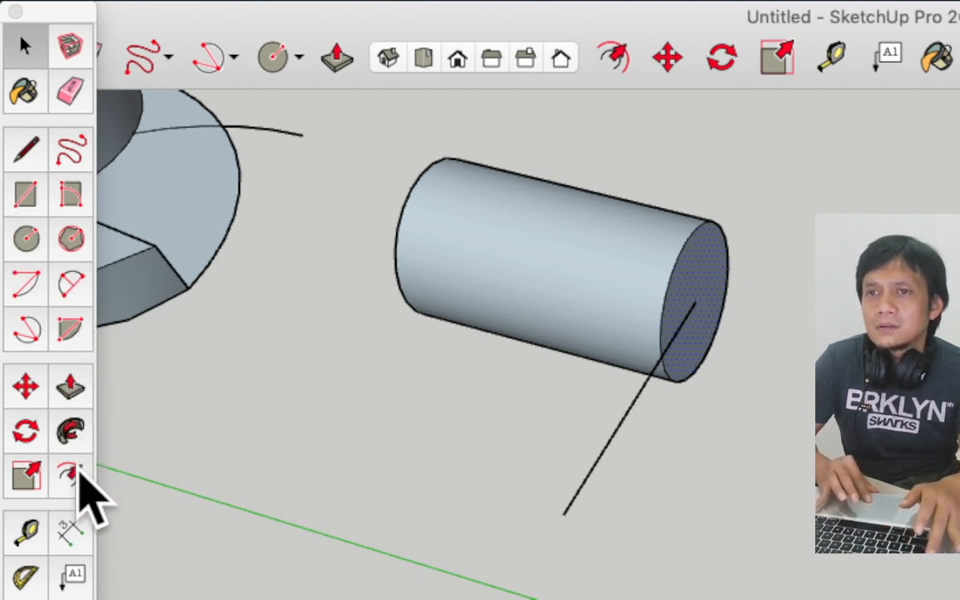
pyautogui.click(72, 432)
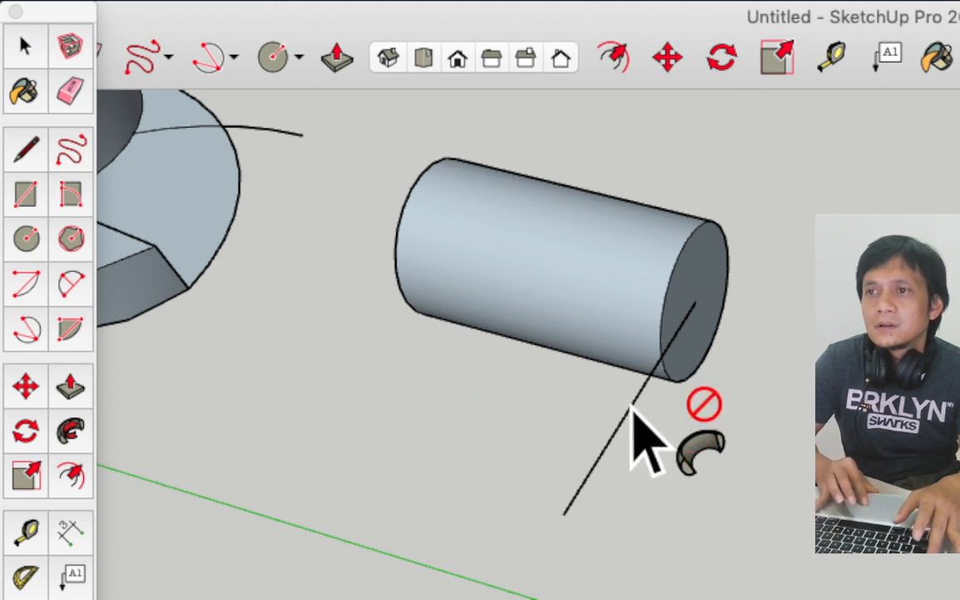
pyautogui.press('space')
pyautogui.press('super+z')
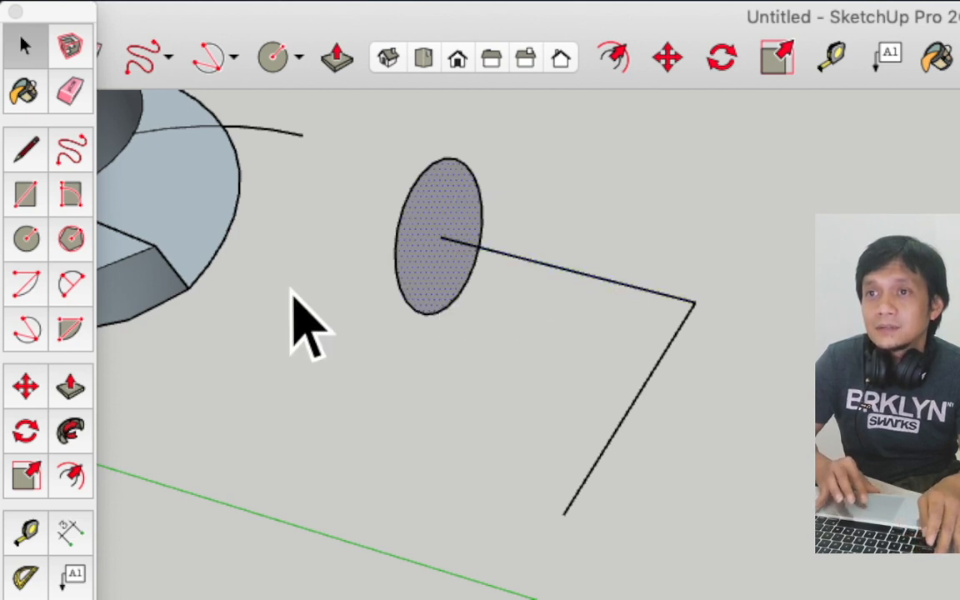
# - Sweep the circle with Follow Me by tracing both lines by hand to the far end, and undo the sweep
pyautogui.click(70, 429)
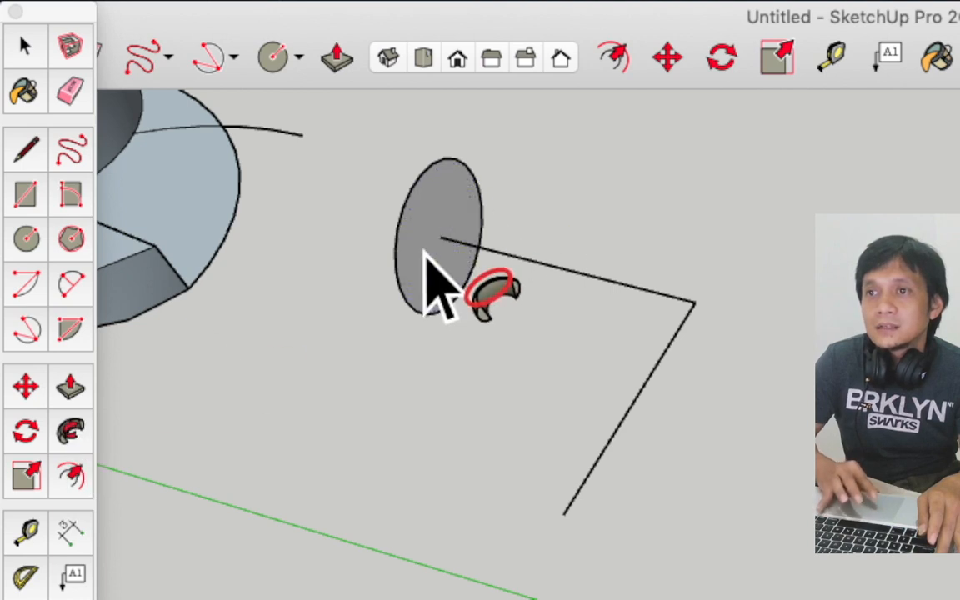
pyautogui.click(457, 219)
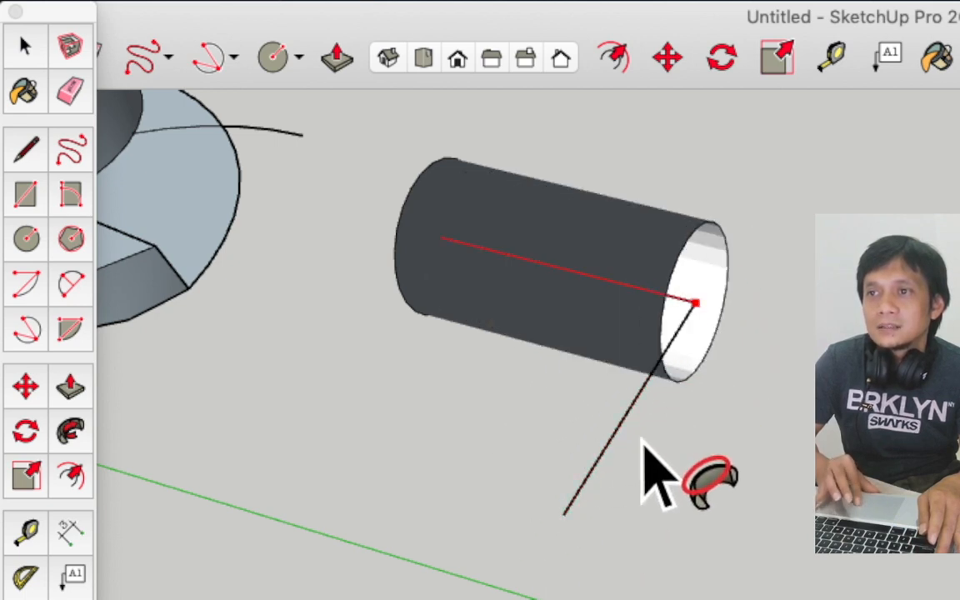
pyautogui.click(564, 536)
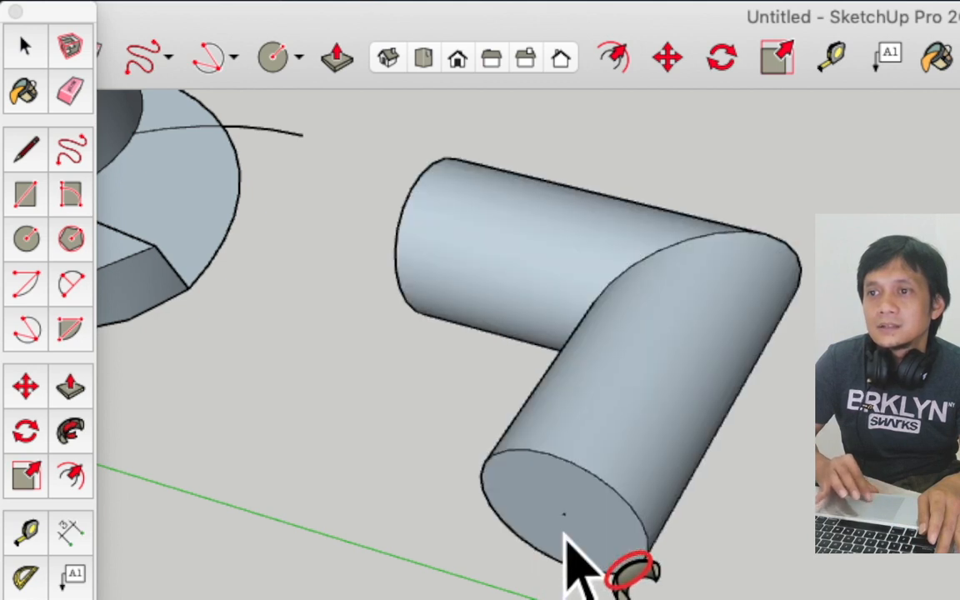
pyautogui.press('space')
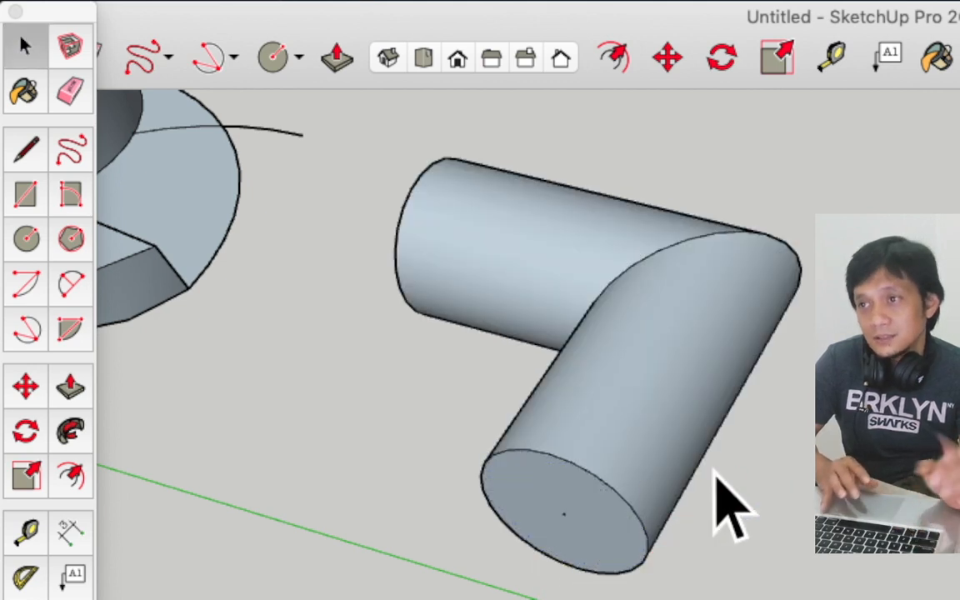
pyautogui.press('super+z')
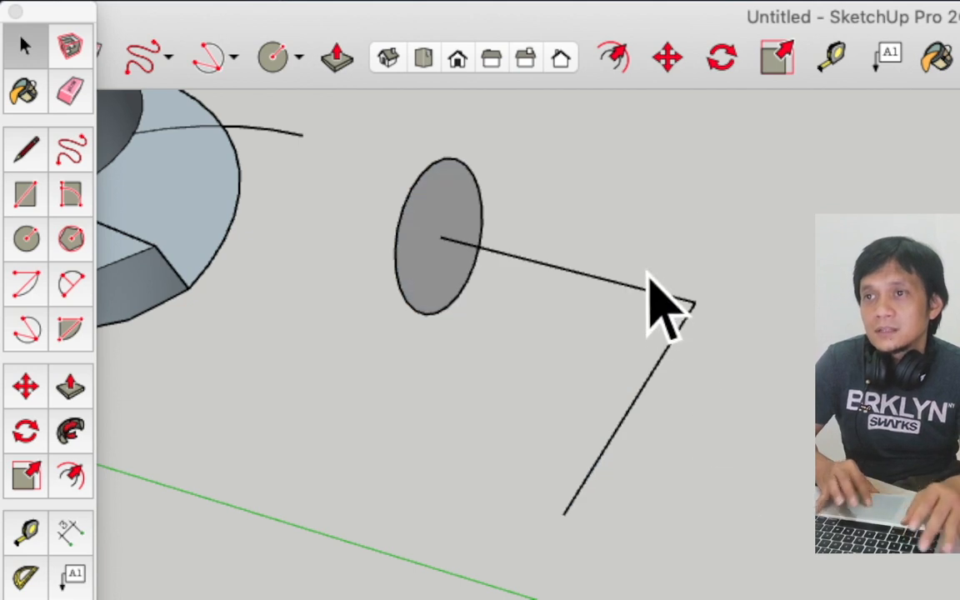
# - Select both connected lines as the path and sweep the circle along them with Follow Me
pyautogui.moveTo(717, 225); pyautogui.dragTo(591, 415)
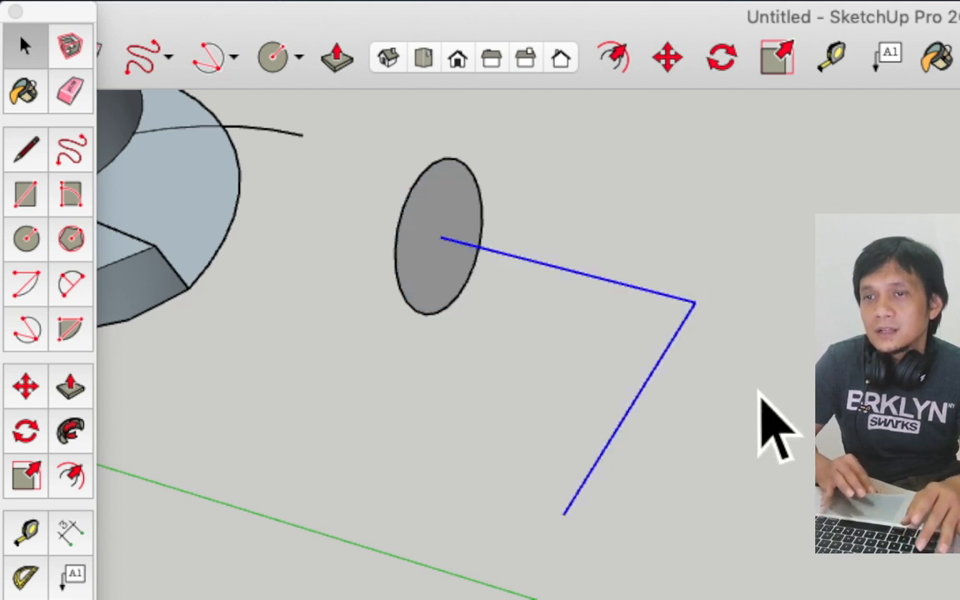
pyautogui.click(71, 430)
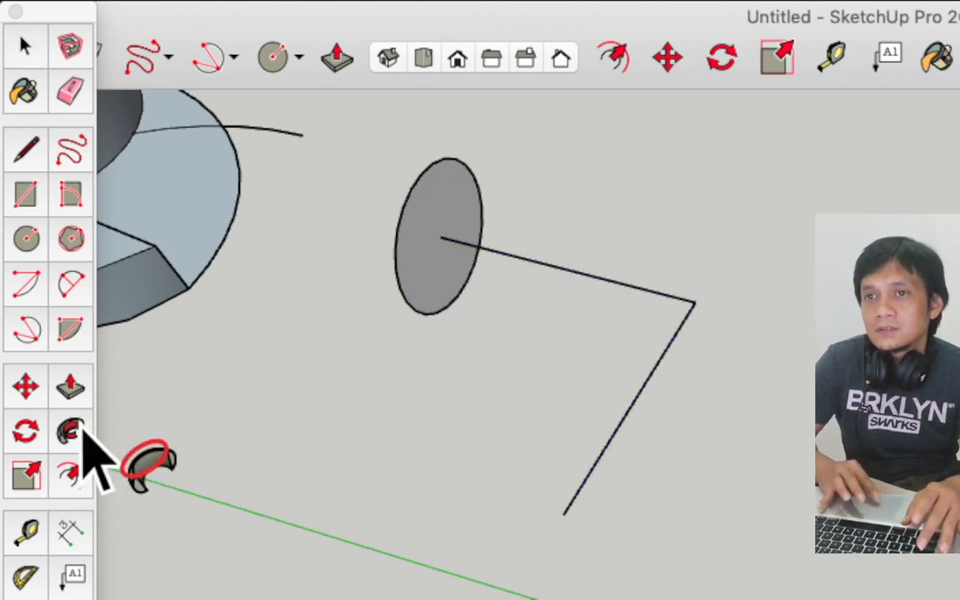
pyautogui.click(439, 297)
pyautogui.press('space')
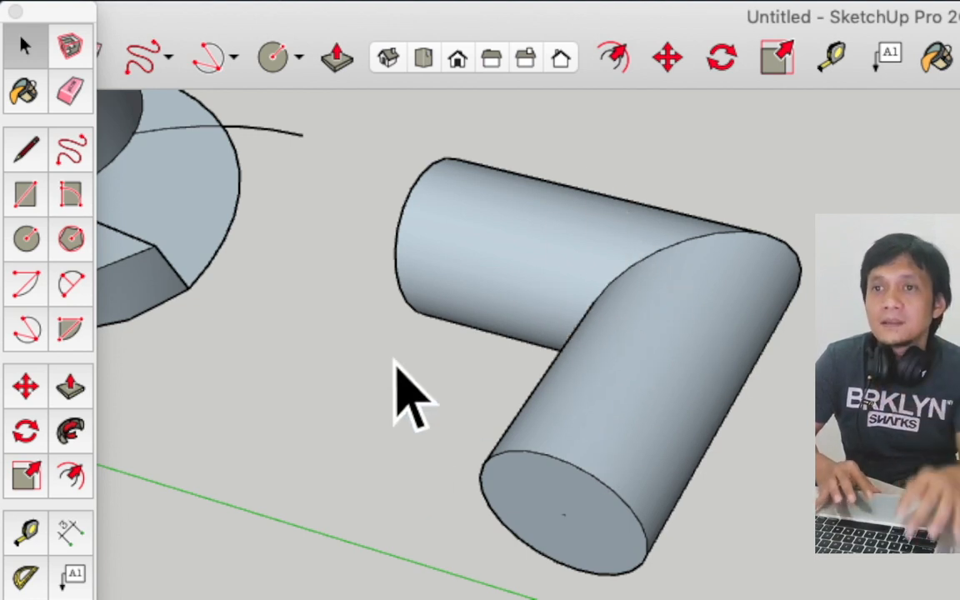
# - Scale the end face of the bent pipe's second arm down from a corner to taper that arm
pyautogui.moveTo(254, 387); pyautogui.dragTo(321, 274, button='middle')
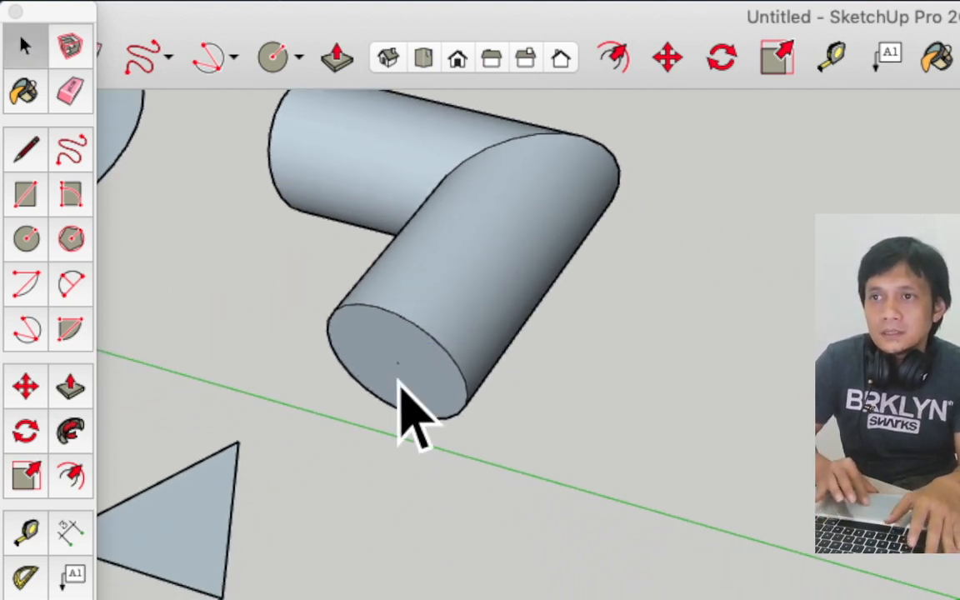
pyautogui.click(29, 476)
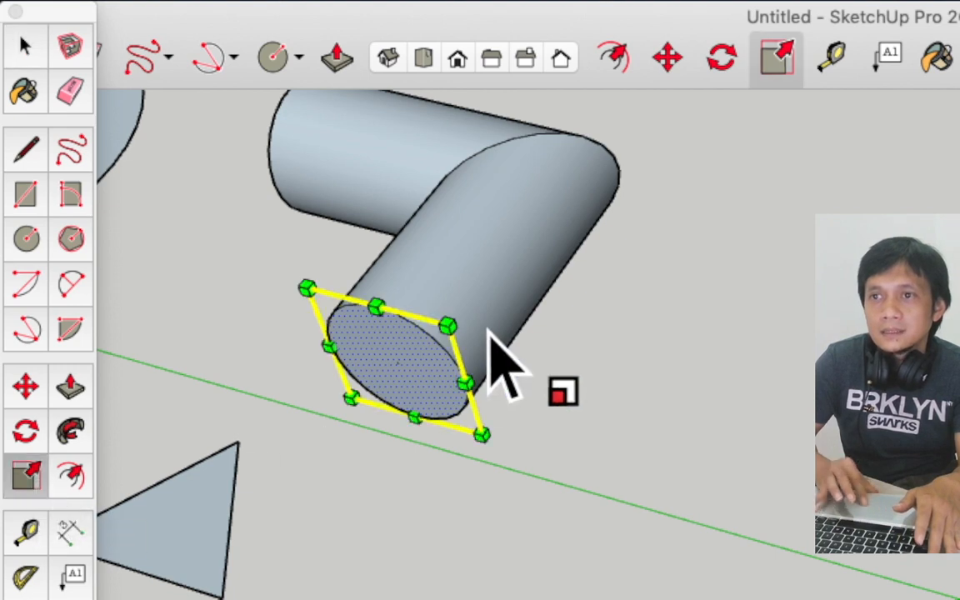
pyautogui.moveTo(439, 322); pyautogui.dragTo(352, 306)
pyautogui.press('space')
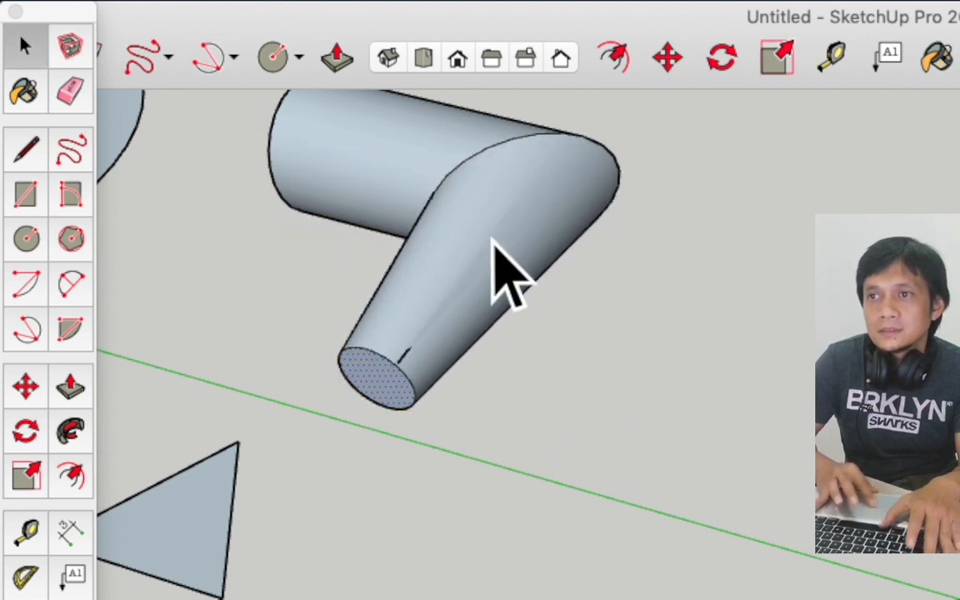
# - Select the entire bent pipe and scale it up from a corner of its bounding box
pyautogui.tripleClick(496, 222)
pyautogui.scroll(-4, 496, 221)
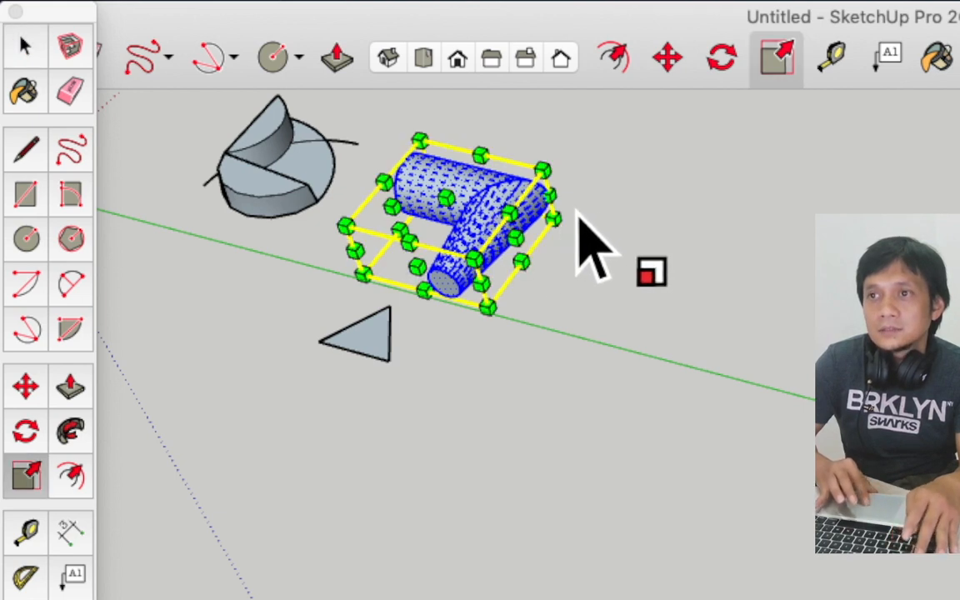
pyautogui.moveTo(554, 219); pyautogui.dragTo(713, 252)
pyautogui.press('space')
pyautogui.click(739, 407)
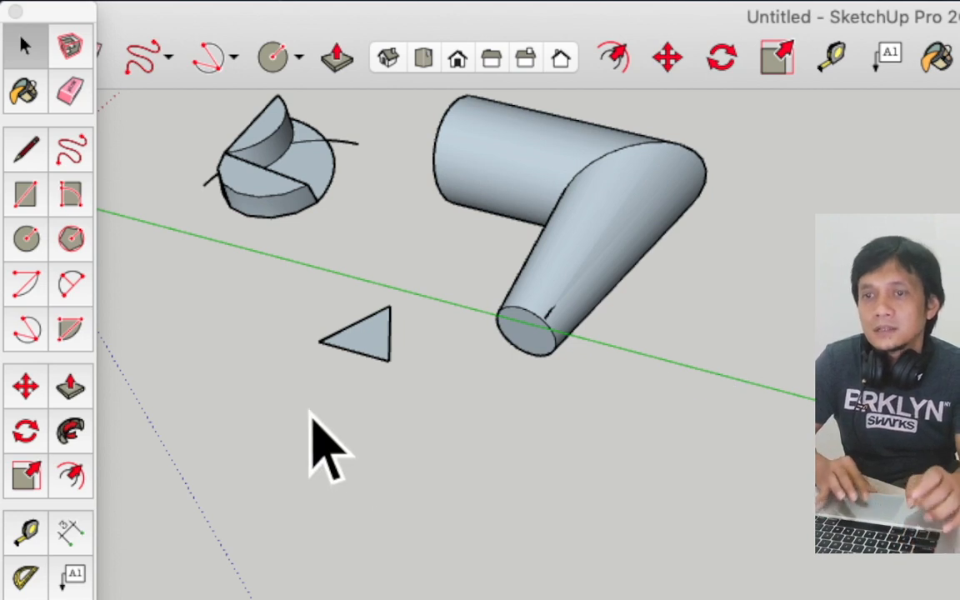
# - Offset the triangle's outline slightly inward, and offset the inner triangle outward to make a larger triangle around the original
pyautogui.click(74, 474)
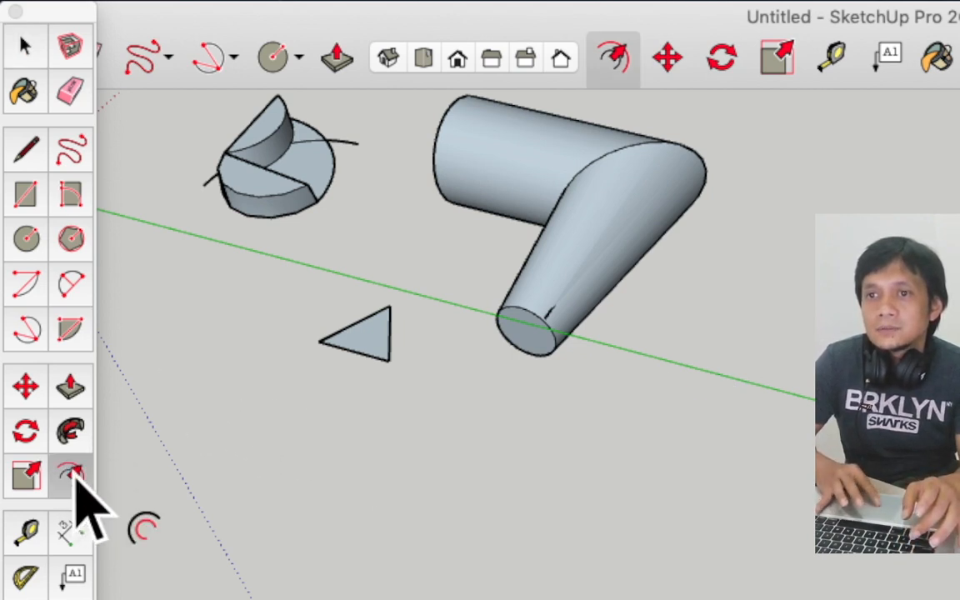
pyautogui.scroll(5, 333, 346)
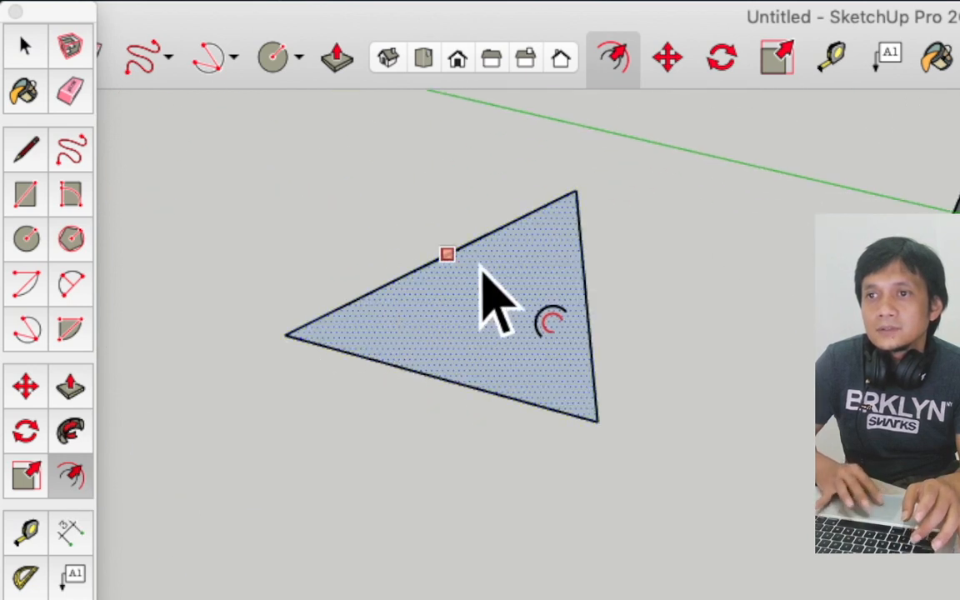
pyautogui.click(464, 288)
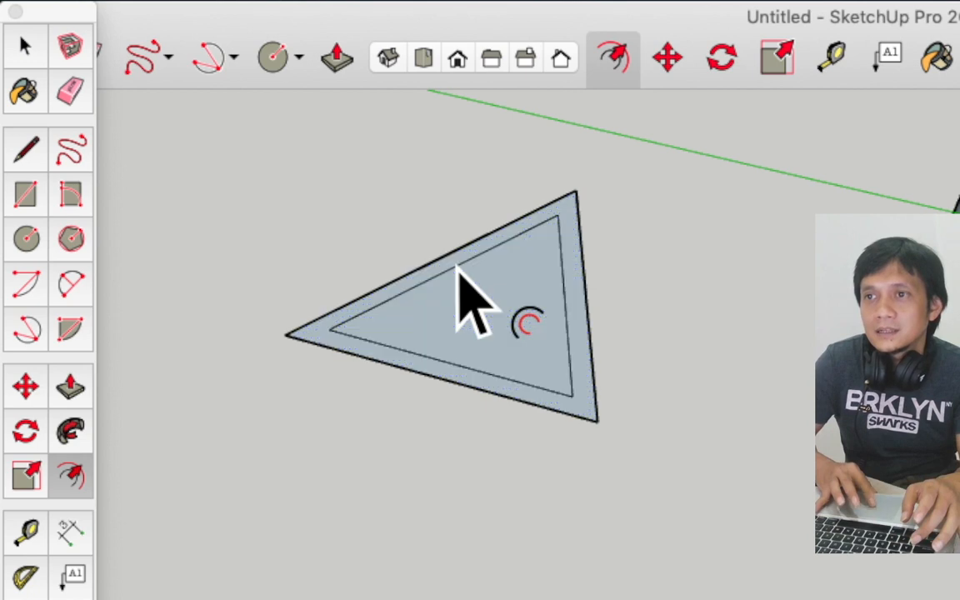
pyautogui.click(457, 270)
pyautogui.click(499, 284)
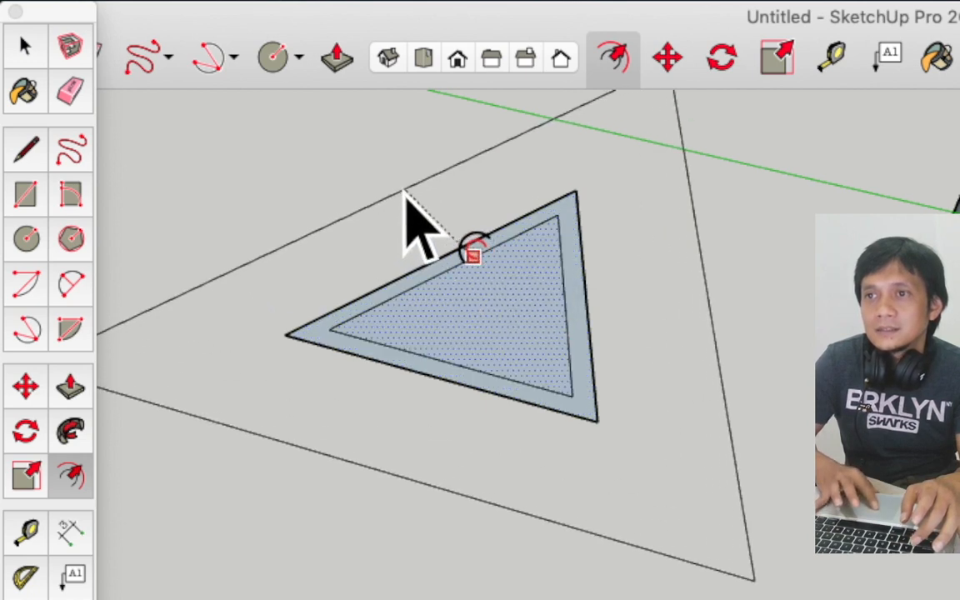
pyautogui.click(439, 236)
pyautogui.press('space')
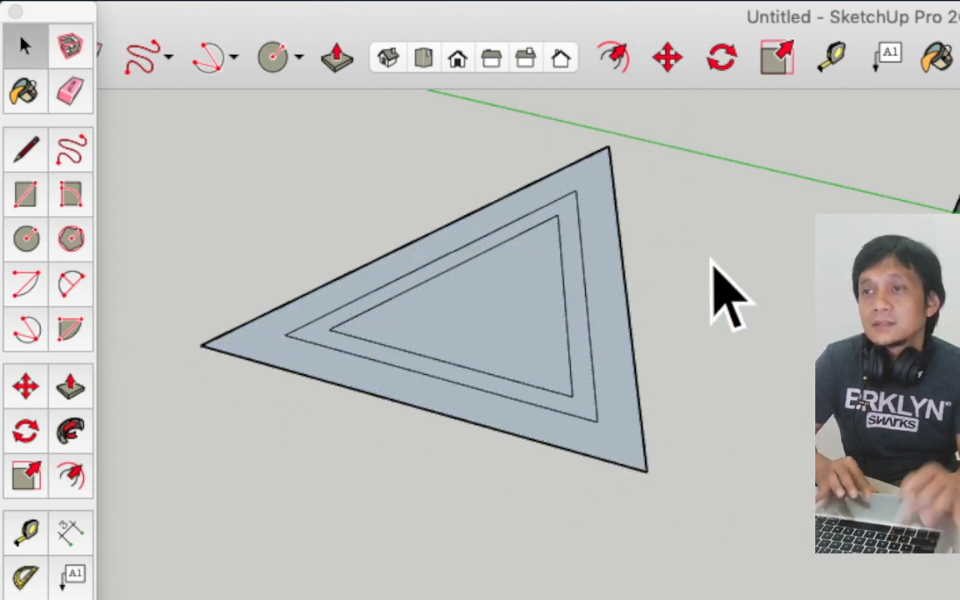
pyautogui.click(614, 311)
pyautogui.click(685, 353)
pyautogui.click(551, 302)
# - Measure the long lower edge of the outer triangle from corner to corner with Tape Measure
pyautogui.keyDown('shift'); pyautogui.moveTo(276, 450); pyautogui.dragTo(214, 338, button='middle'); pyautogui.keyUp('shift')
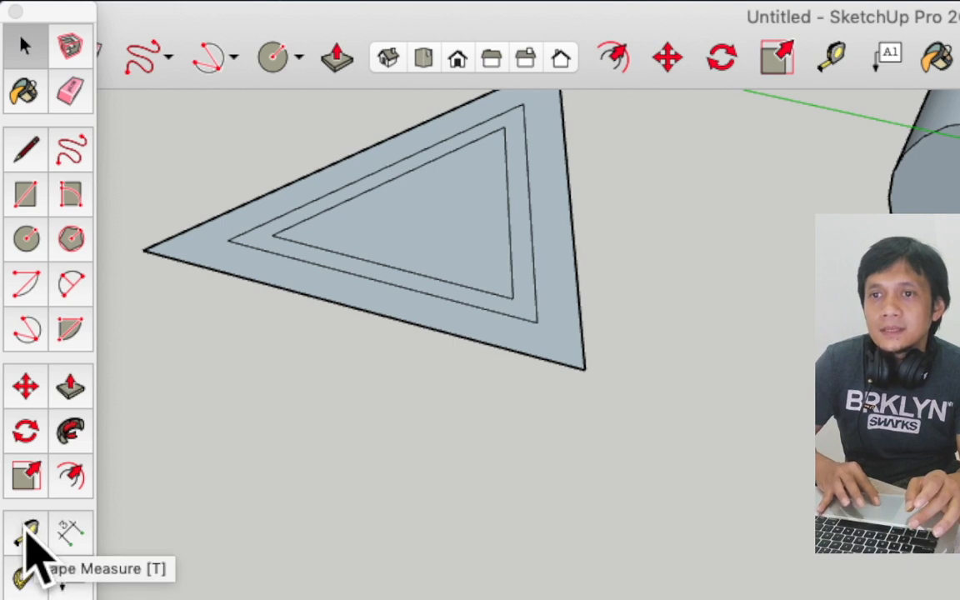
pyautogui.click(25, 534)
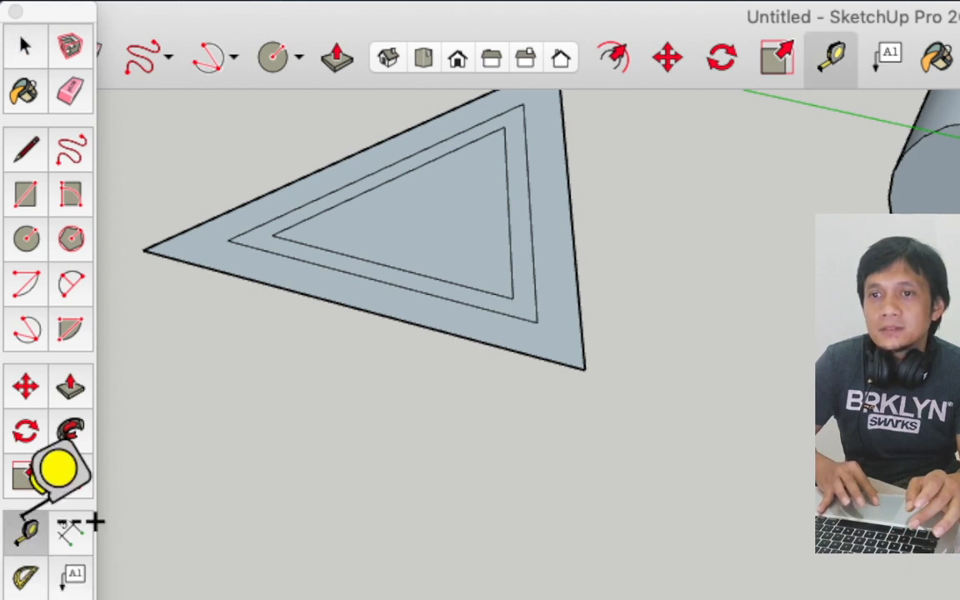
pyautogui.click(584, 369)
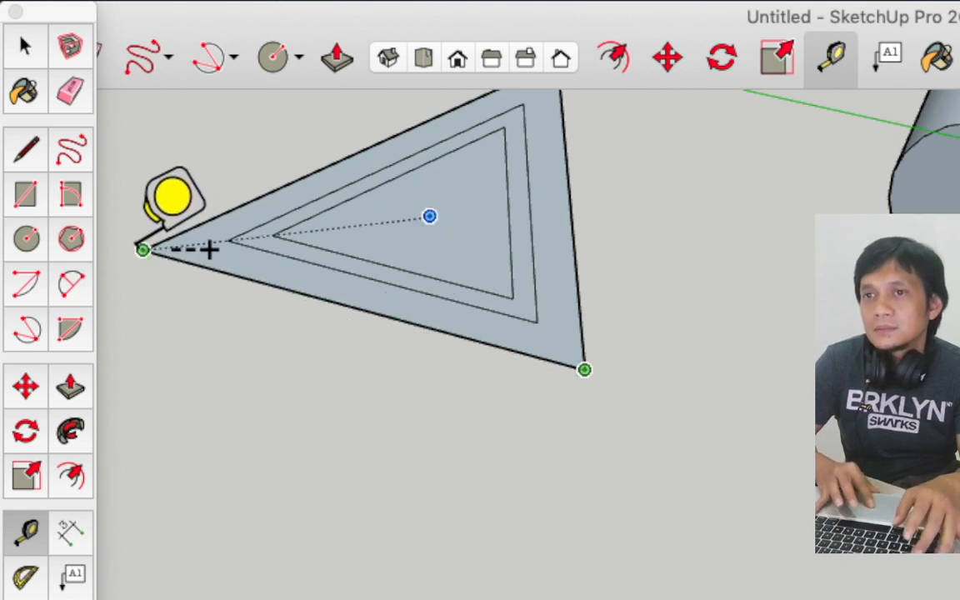
pyautogui.press('space')
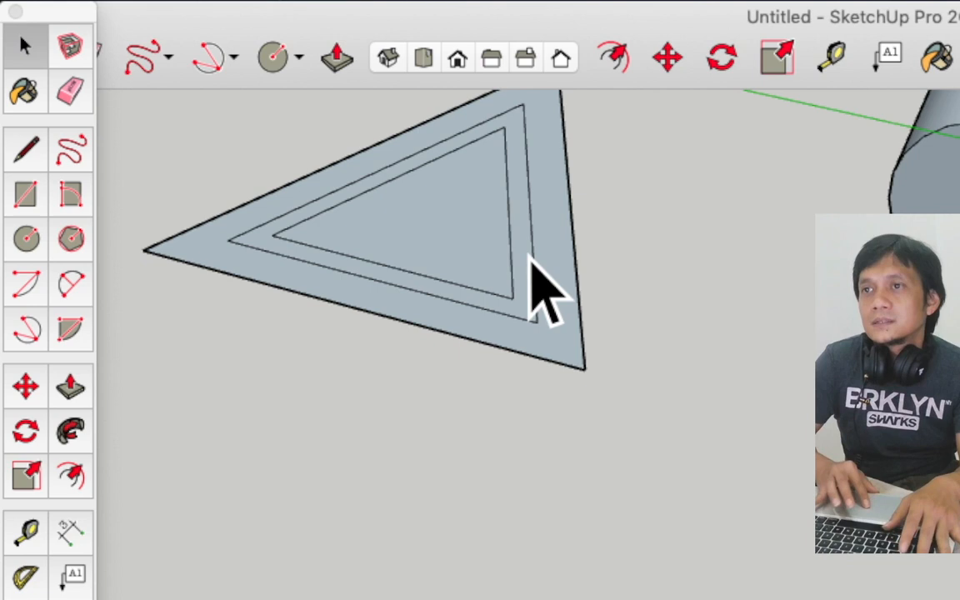
# - Face the triangle upright and tape-measure the outer triangle's base between its two lower corners
pyautogui.press('o')
pyautogui.keyDown('shift'); pyautogui.moveTo(525, 253); pyautogui.dragTo(567, 391); pyautogui.keyUp('shift')
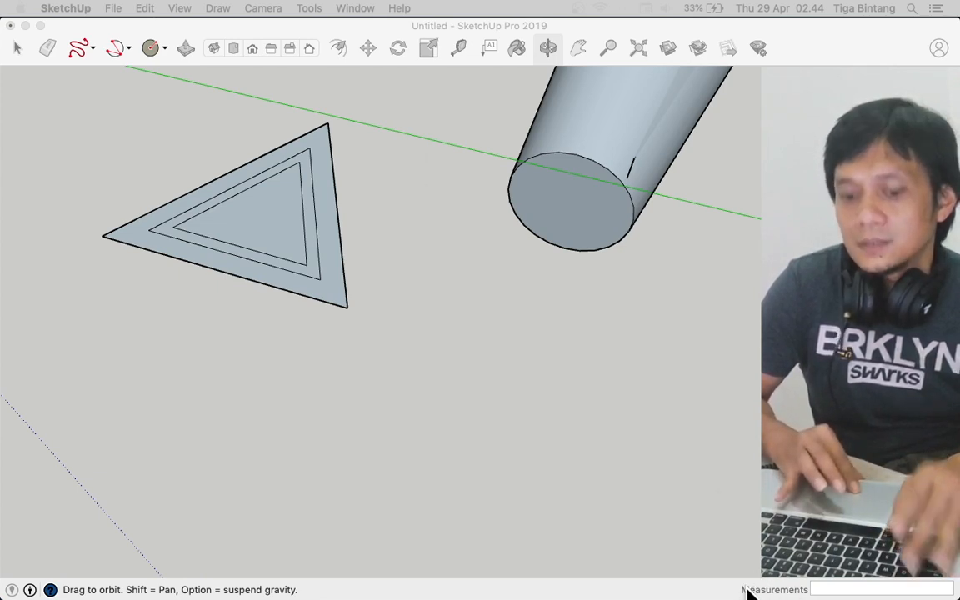
pyautogui.click(514, 451)
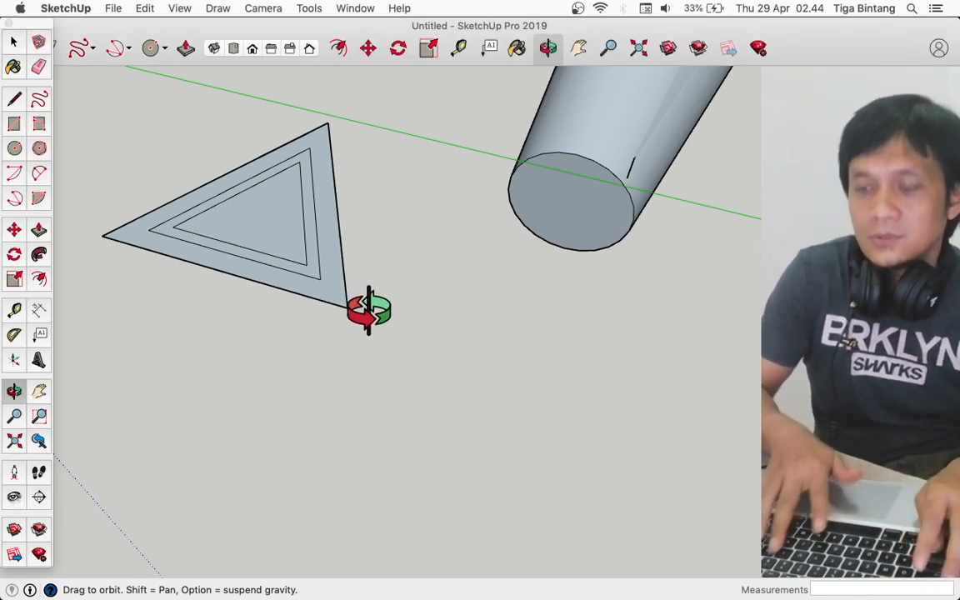
pyautogui.keyDown('shift'); pyautogui.moveTo(368, 310); pyautogui.dragTo(462, 353); pyautogui.keyUp('shift')
pyautogui.moveTo(342, 278); pyautogui.dragTo(511, 395)
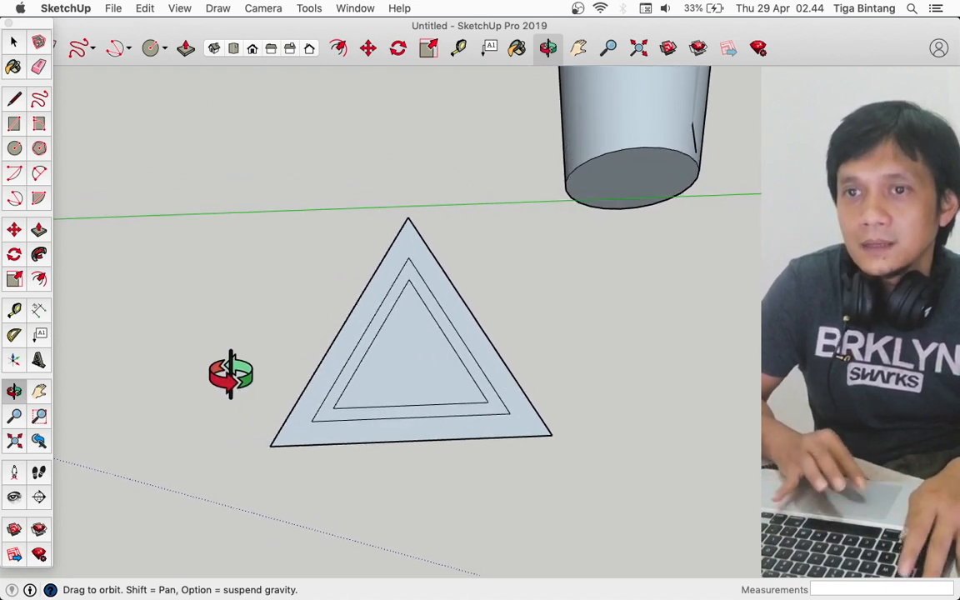
pyautogui.press('l')
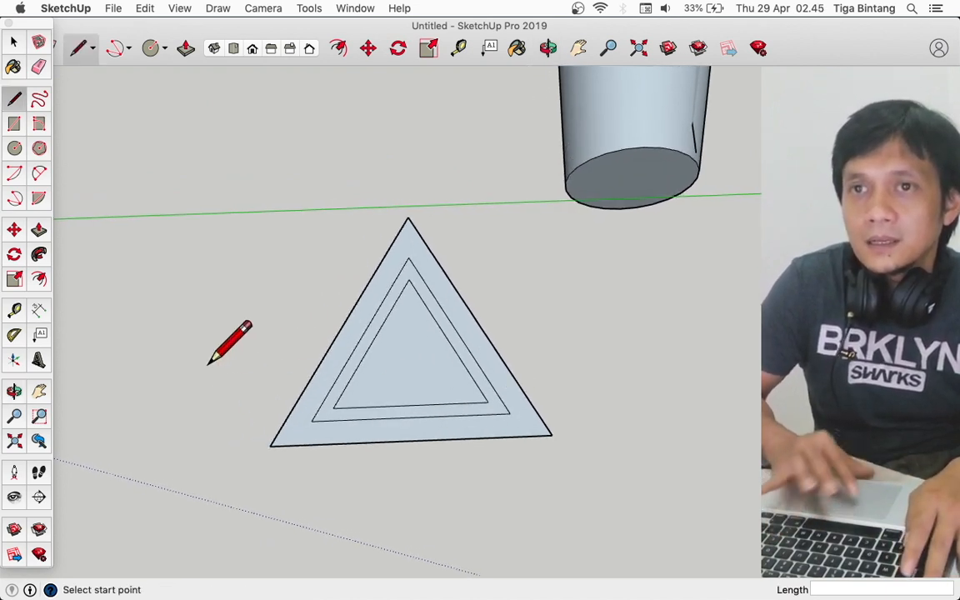
pyautogui.click(16, 311)
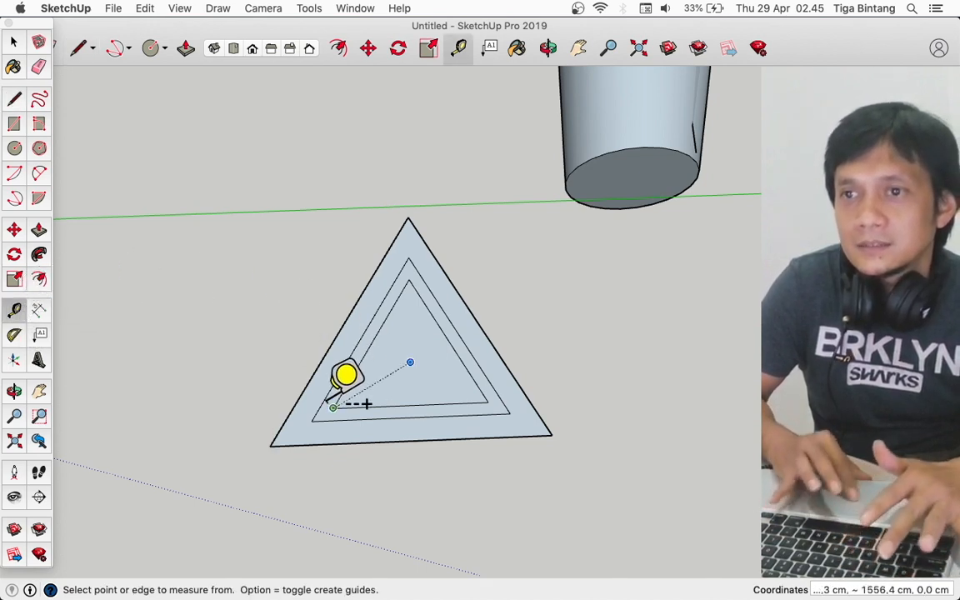
pyautogui.click(270, 446)
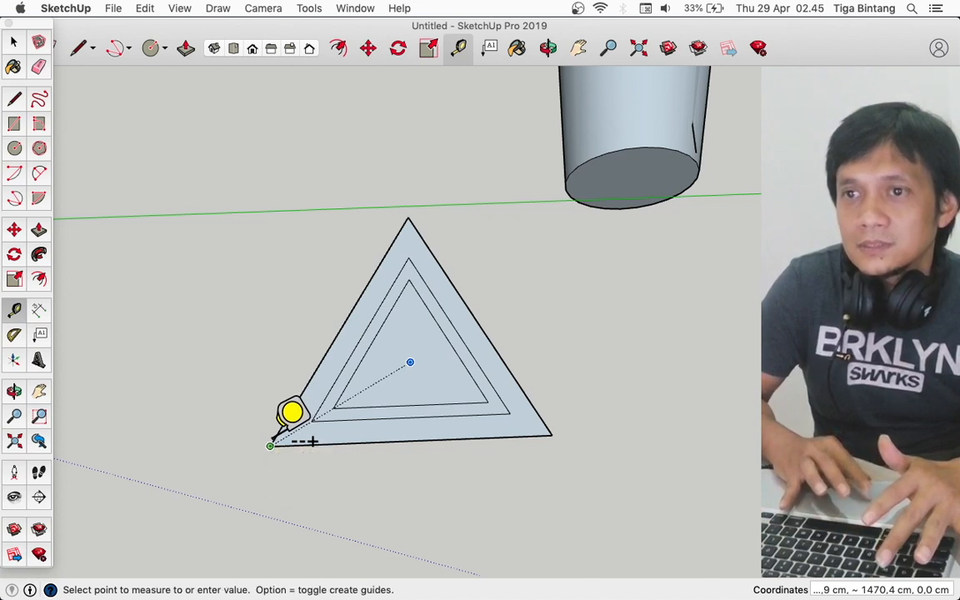
pyautogui.click(551, 434)
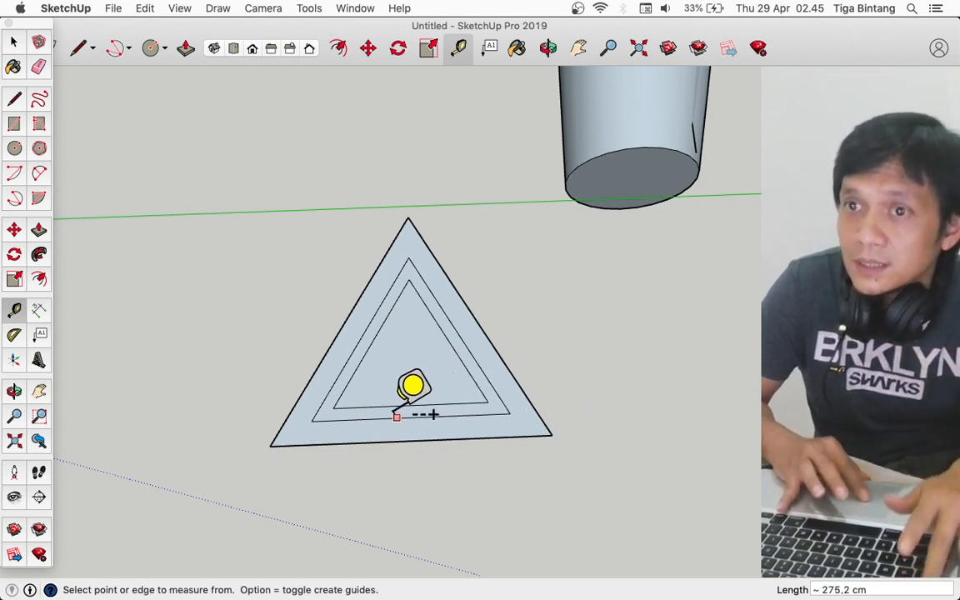
# - Measure across the inner triangles' corners and the outer triangle's side with Tape Measure, and leave the tool
pyautogui.click(488, 401)
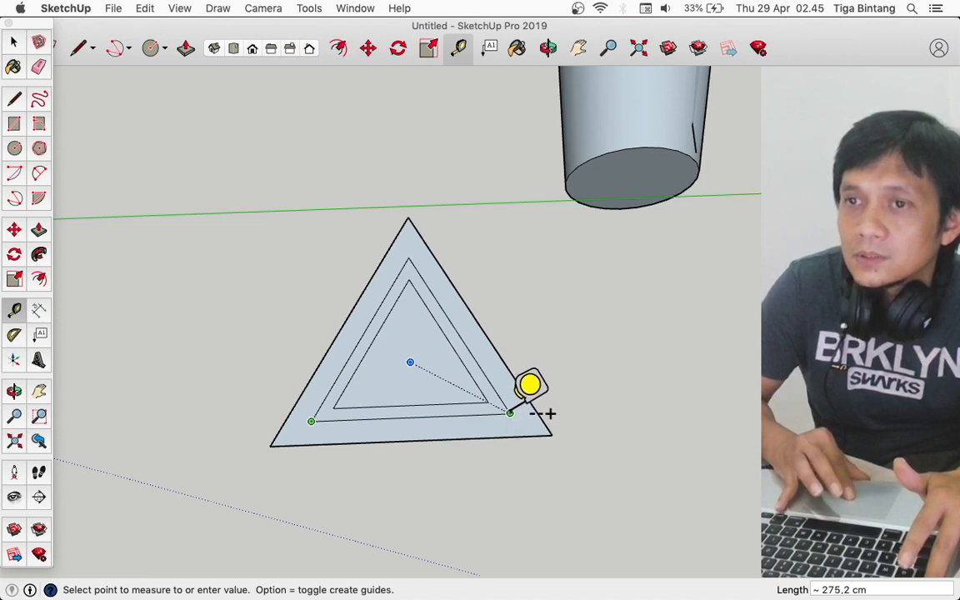
pyautogui.click(409, 258)
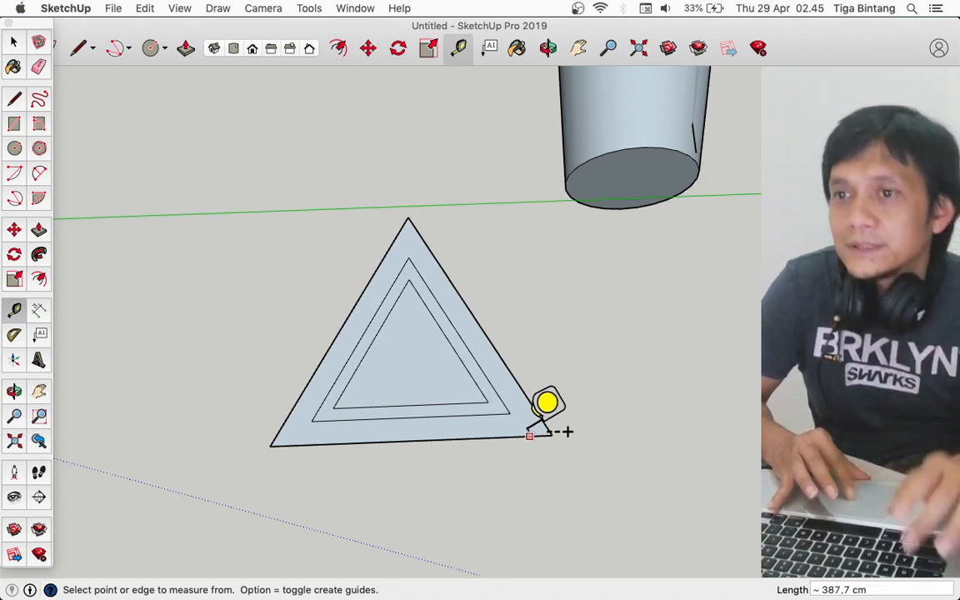
pyautogui.click(552, 434)
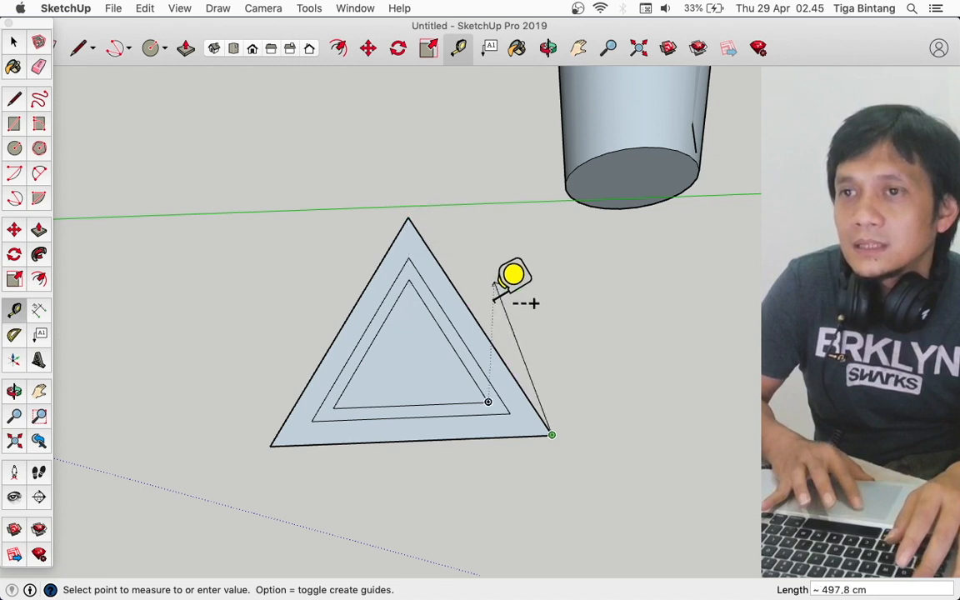
pyautogui.press('Escape')
pyautogui.press('space')
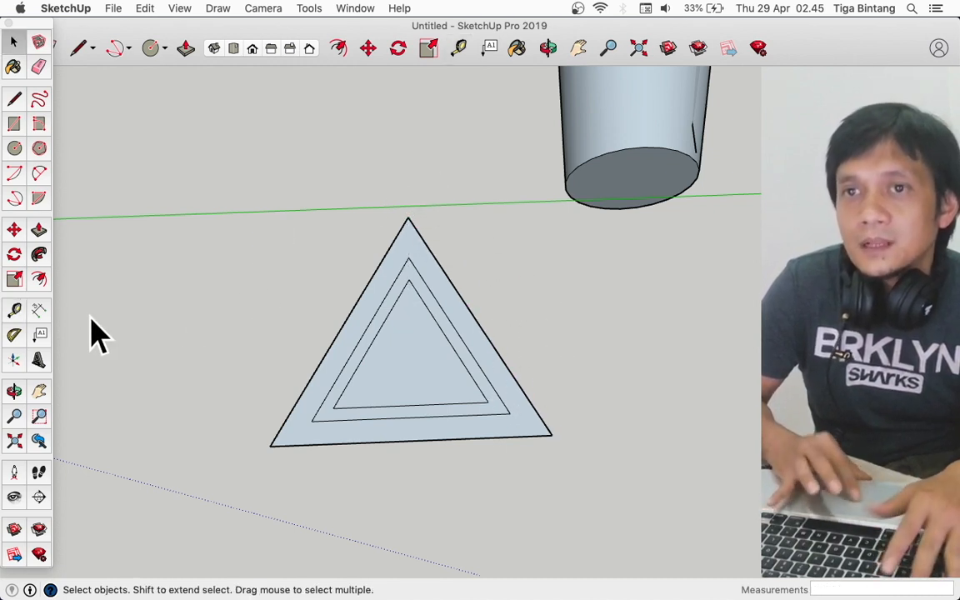
# - Dimension the outer triangle's side from its apex to the lower corner beside the pipe, placing the dimension outside the triangle
pyautogui.click(39, 308)
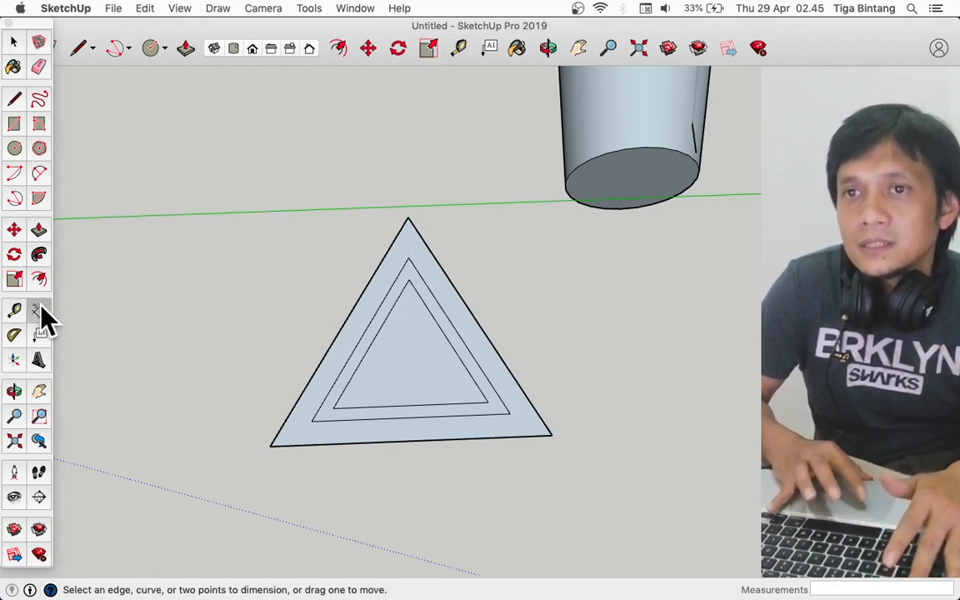
pyautogui.click(409, 218)
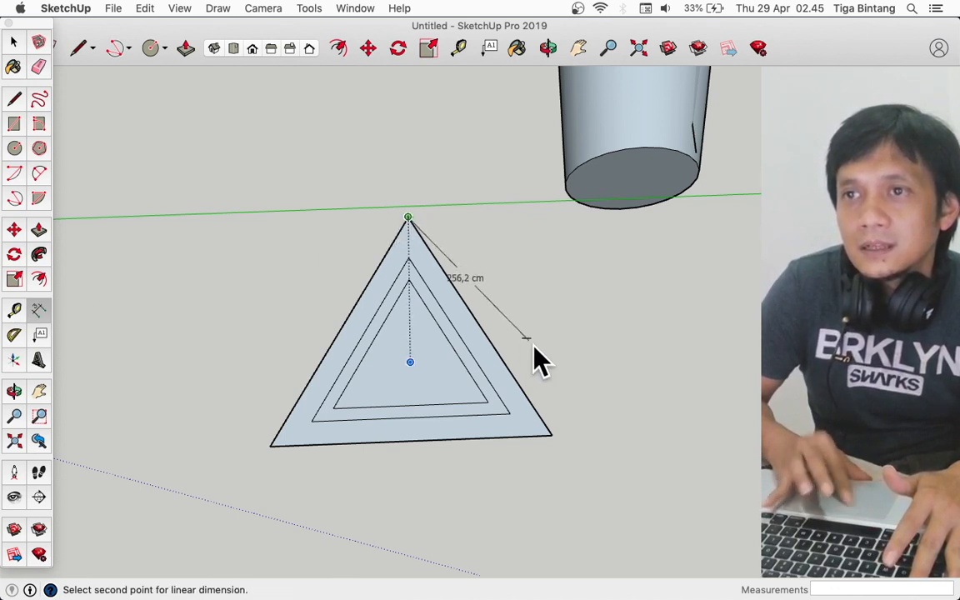
pyautogui.click(551, 434)
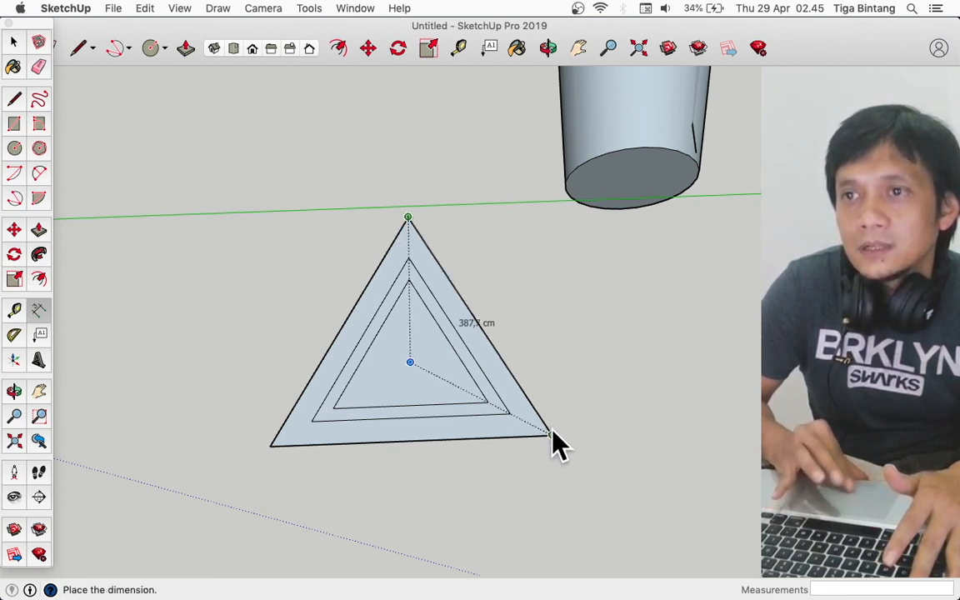
pyautogui.click(611, 408)
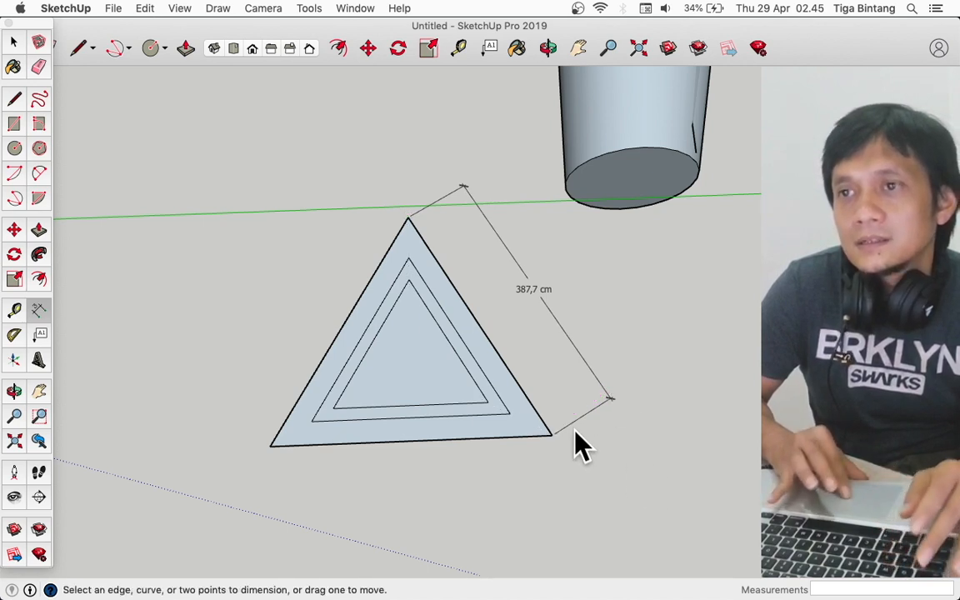
# - Dimension the base of the middle triangle and place the dimension below the outer triangle
pyautogui.click(312, 421)
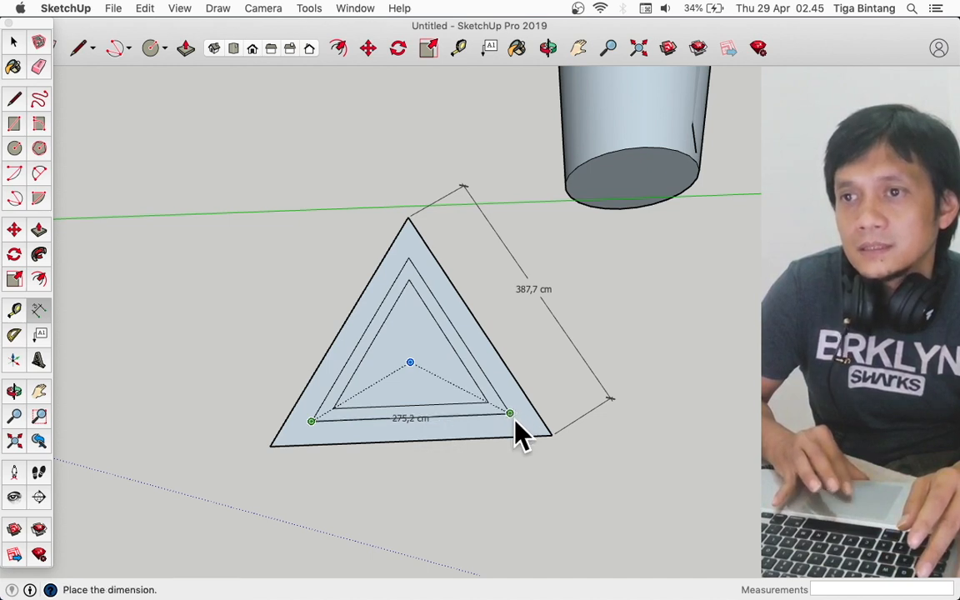
pyautogui.click(526, 506)
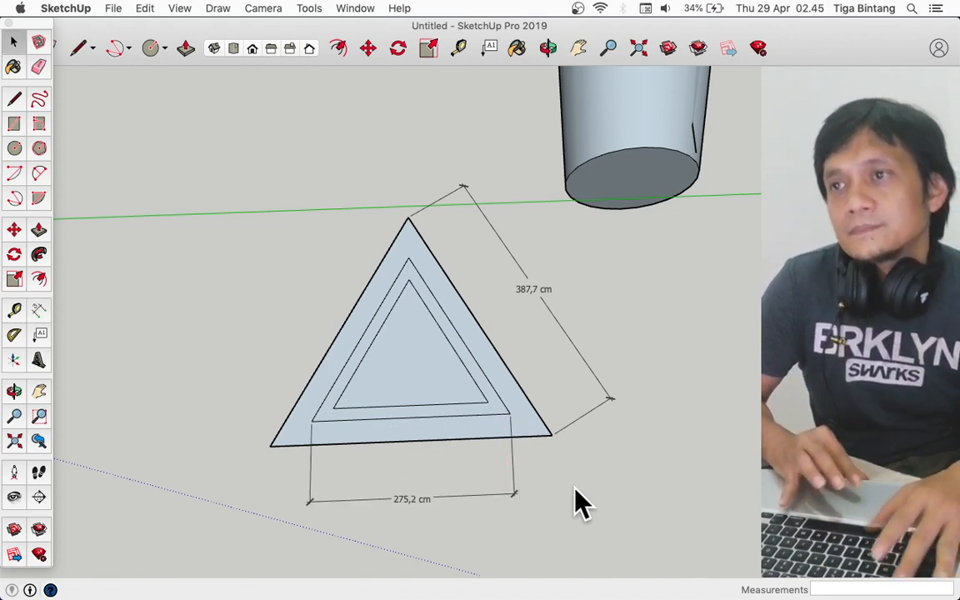
pyautogui.press('space')
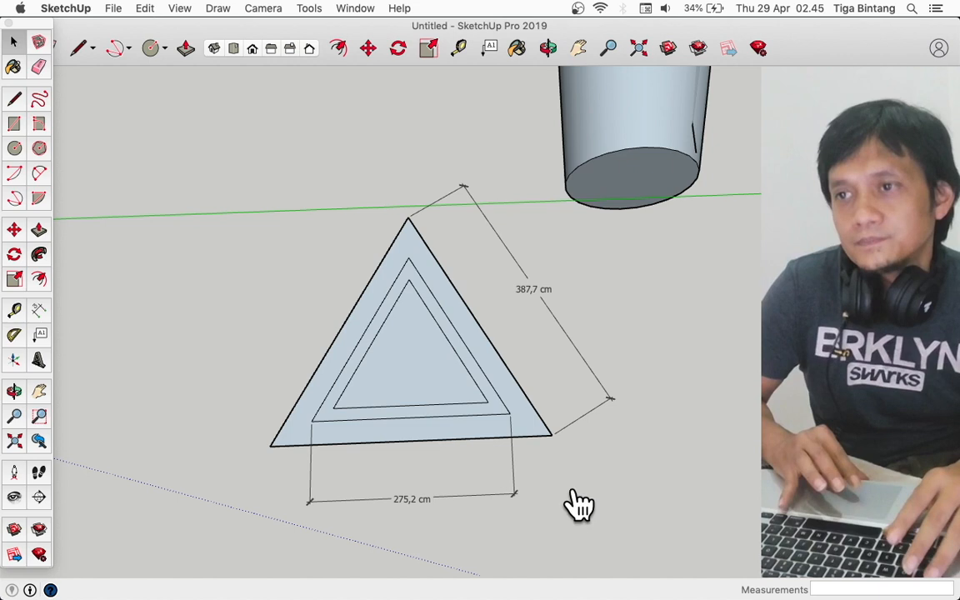
pyautogui.press('super+Tab')
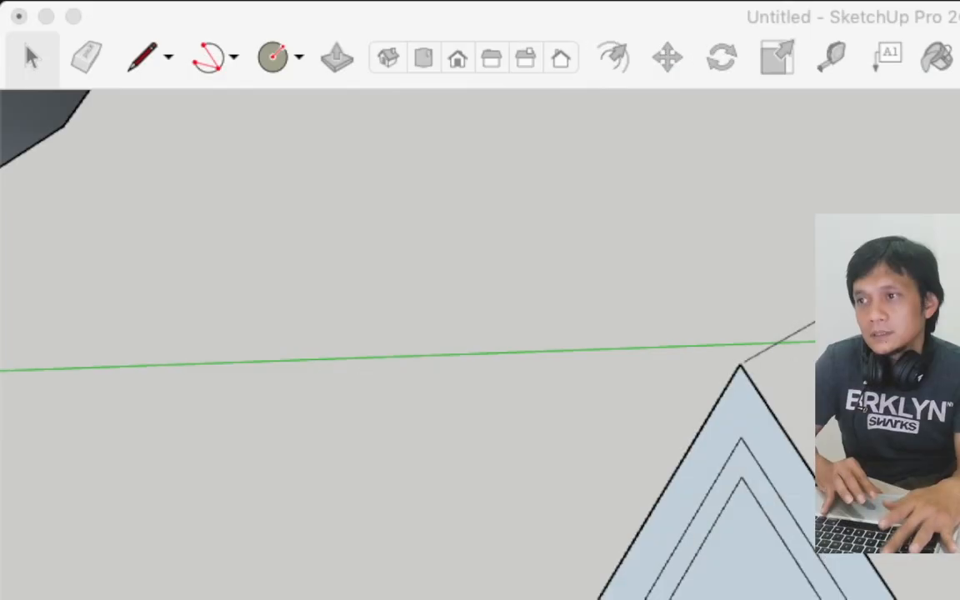
pyautogui.press('super+Tab')
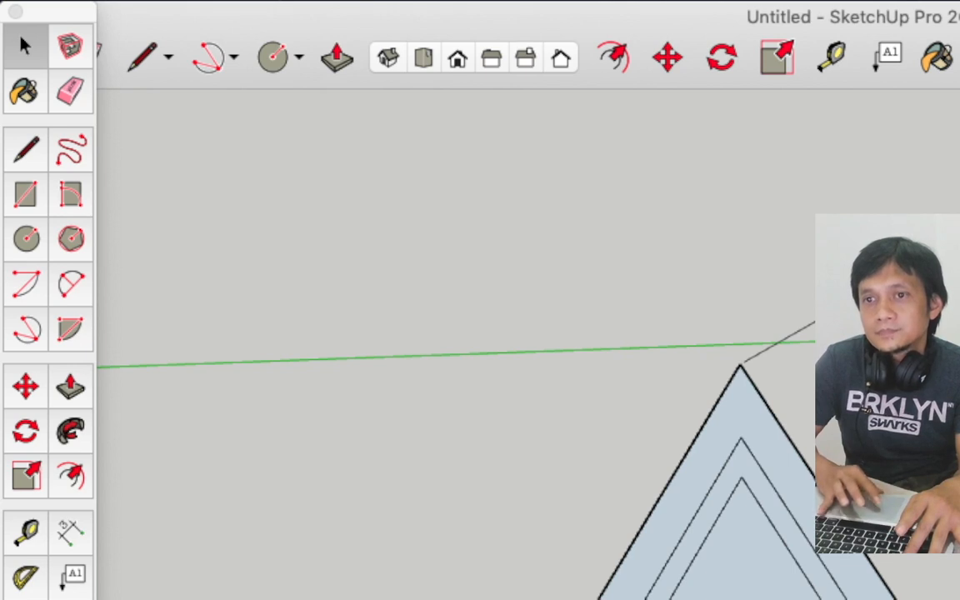
pyautogui.press('super+Tab')
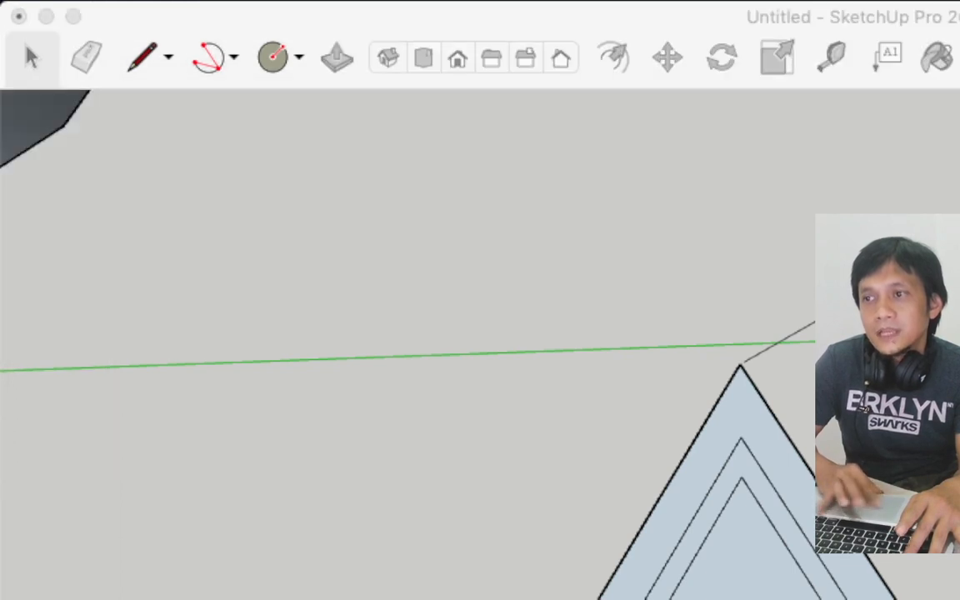
pyautogui.click(748, 446)
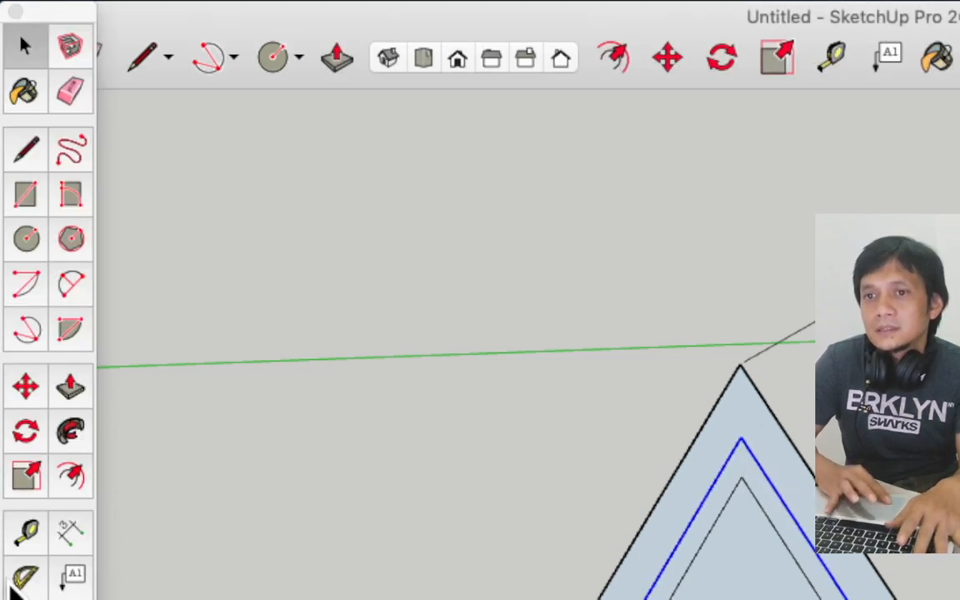
# - Create a Protractor guide line through the outer triangle's apex, angled down from a baseline along the green direction
pyautogui.click(24, 576)
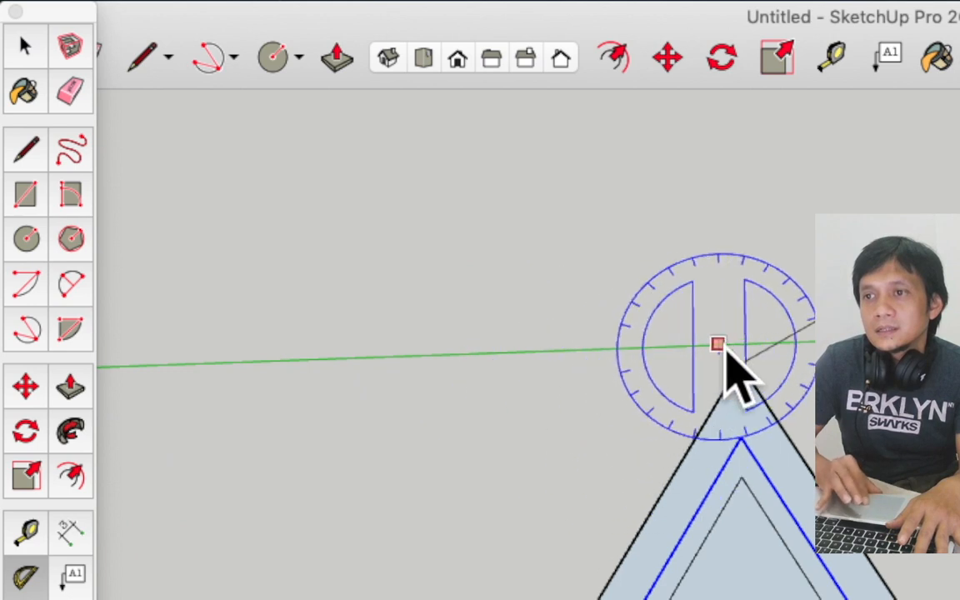
pyautogui.click(739, 364)
pyautogui.click(406, 372)
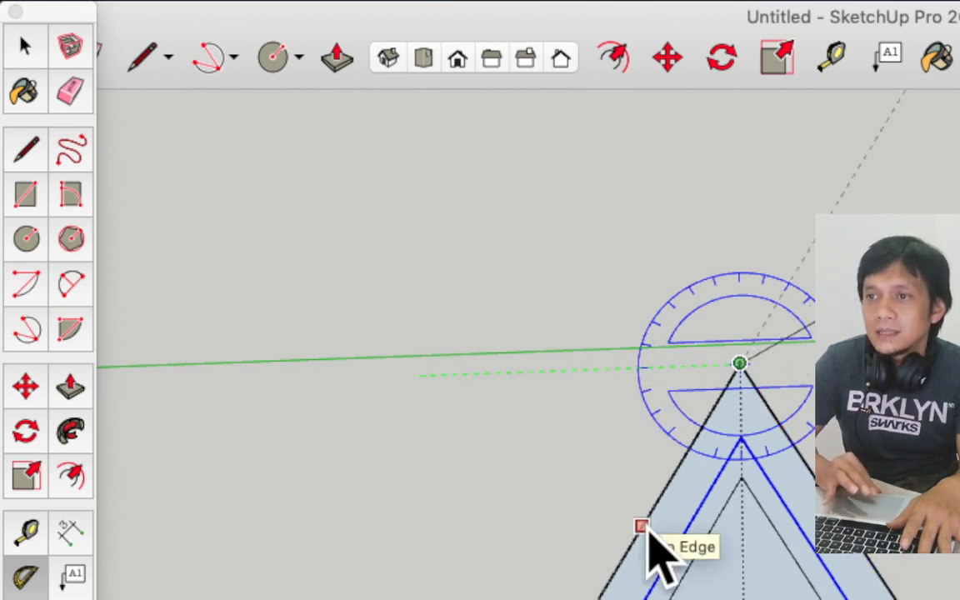
pyautogui.click(551, 482)
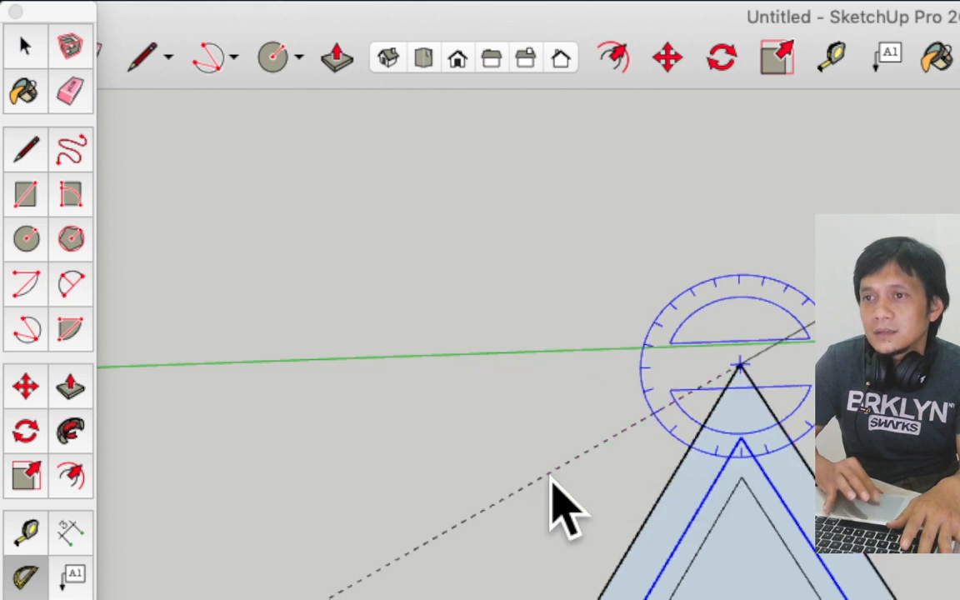
pyautogui.press('space')
# - Create a second Protractor guide centred on the dotted blue axis in front of the triangle, perpendicular to that axis
pyautogui.moveTo(492, 391); pyautogui.dragTo(454, 241, button='middle')
pyautogui.scroll(-8, 454, 241)
pyautogui.keyDown('shift'); pyautogui.moveTo(516, 299); pyautogui.dragTo(574, 330, button='middle'); pyautogui.keyUp('shift')
pyautogui.moveTo(574, 330); pyautogui.dragTo(522, 435, button='middle')
pyautogui.click(478, 465)
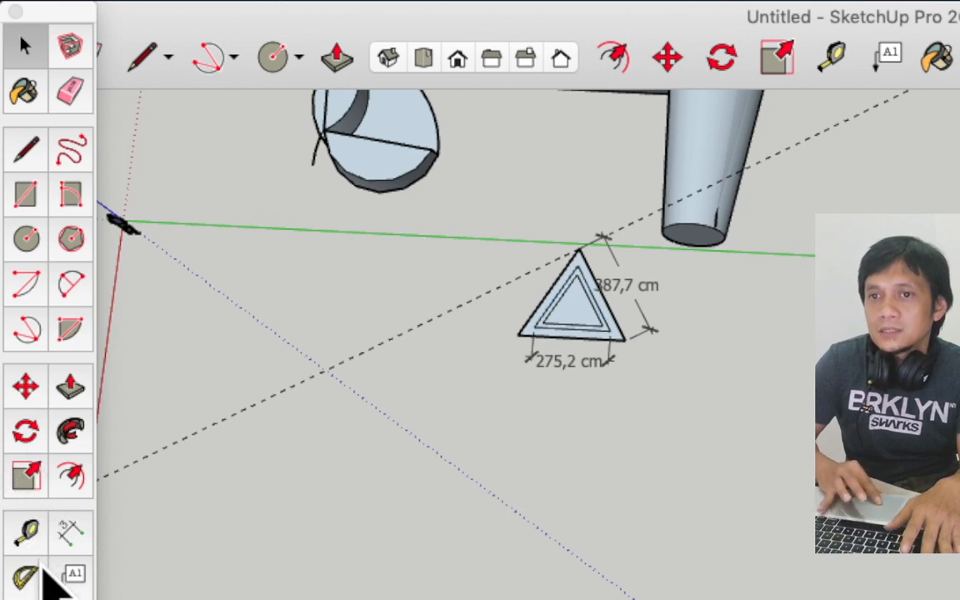
pyautogui.click(32, 577)
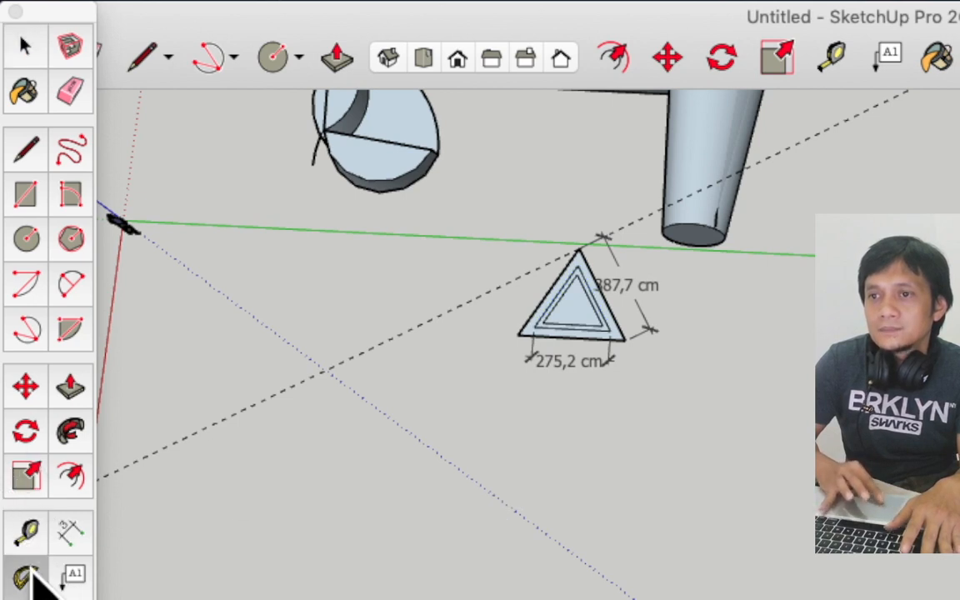
pyautogui.click(487, 490)
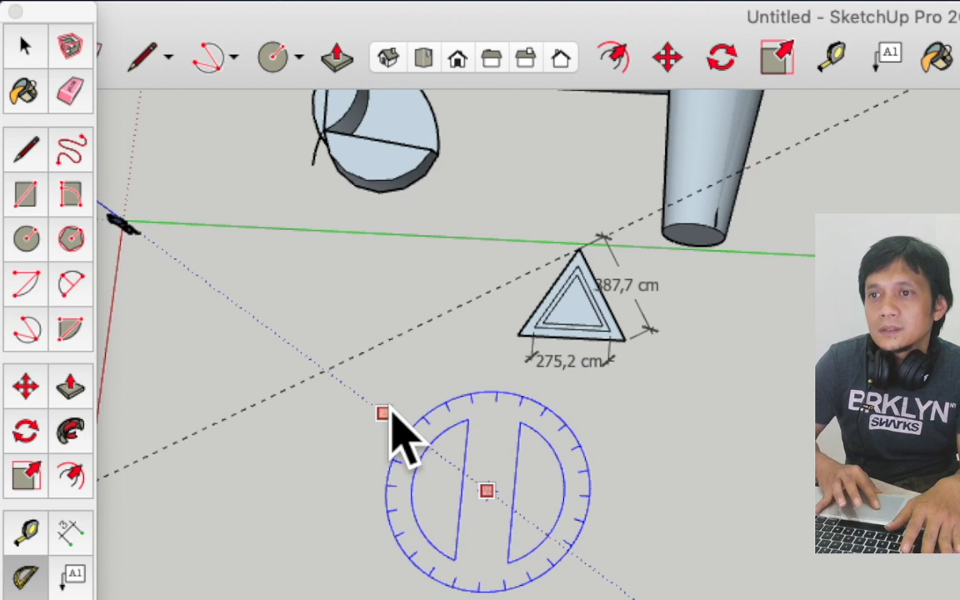
pyautogui.click(383, 414)
pyautogui.click(638, 444)
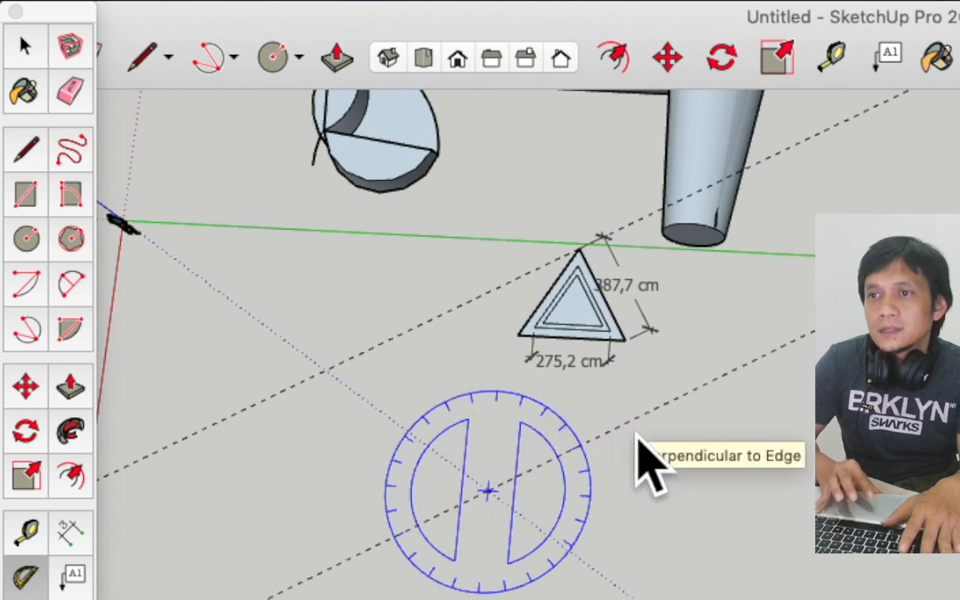
# - Draw a line along the nearer guide line, starting where the guide crosses the dotted blue axis
pyautogui.press('r')
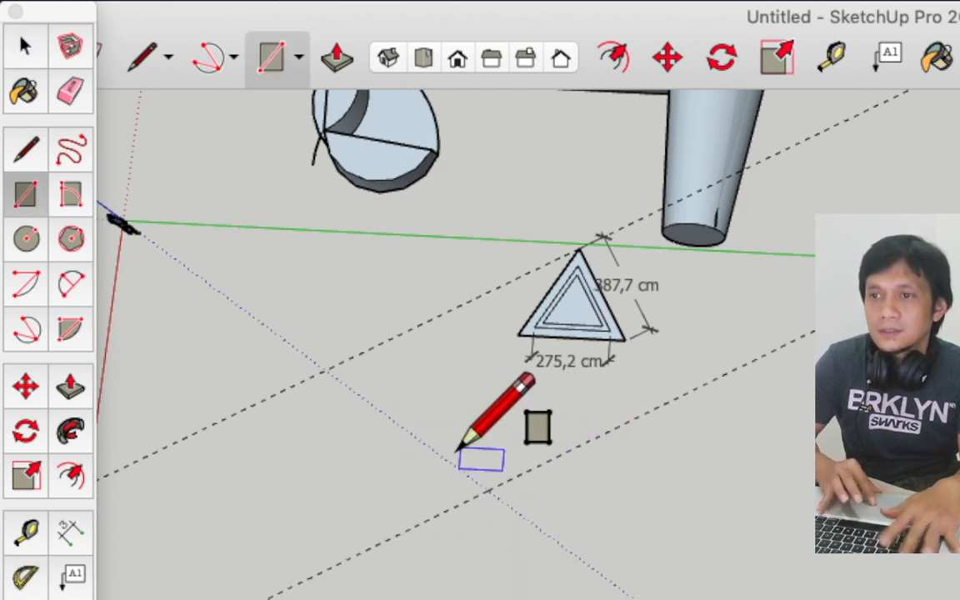
pyautogui.press('l')
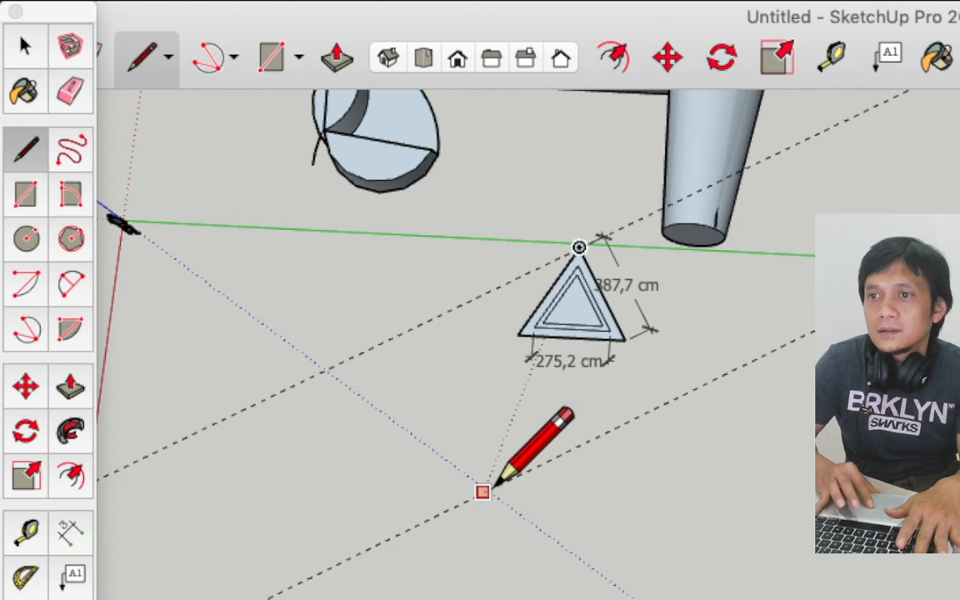
pyautogui.scroll(8, 495, 488)
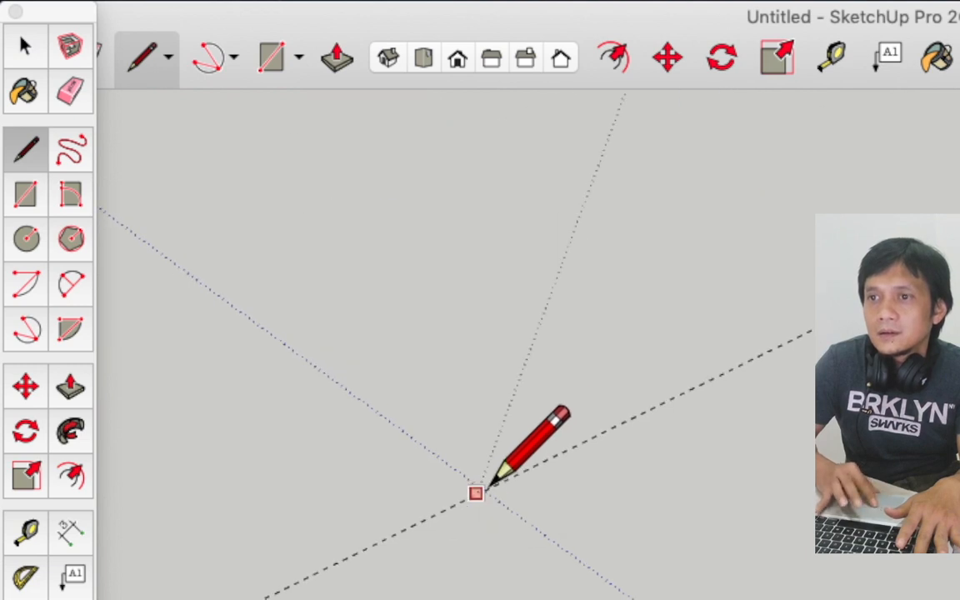
pyautogui.click(477, 492)
pyautogui.click(704, 380)
pyautogui.click(448, 158)
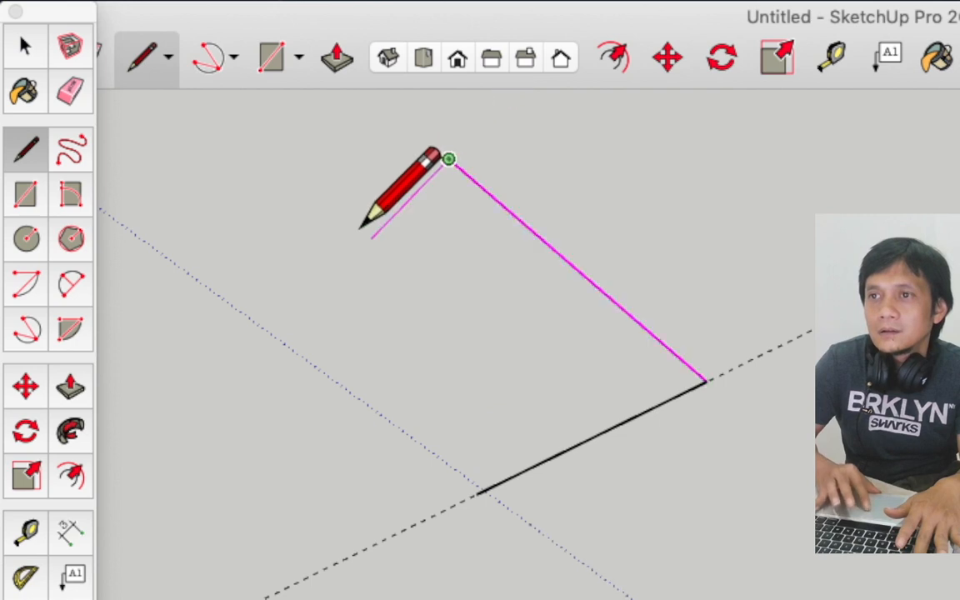
pyautogui.press('Escape')
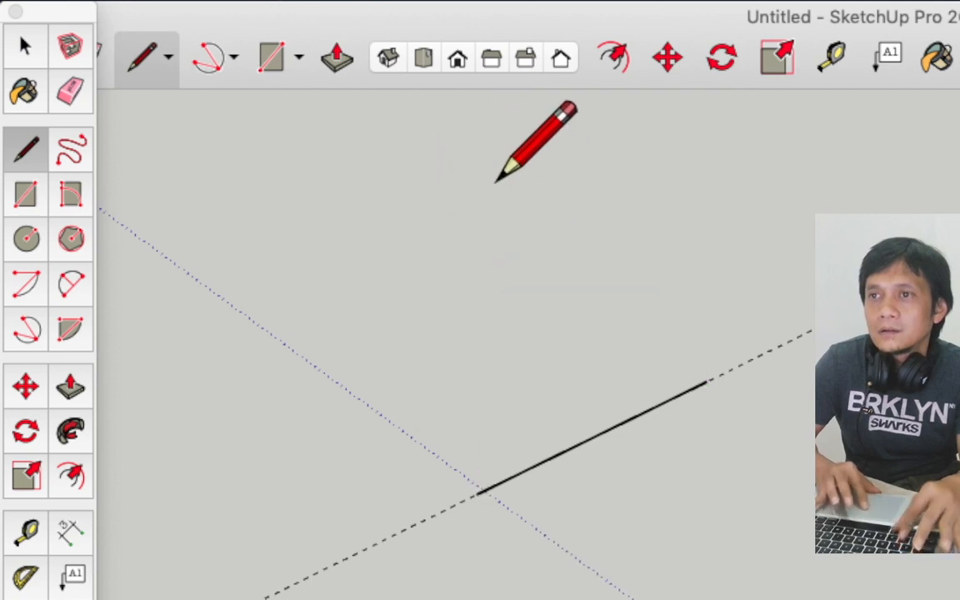
# - Extend the line on the guide with two connected segments, one up to a new corner and one back to the dotted blue axis
pyautogui.click(704, 379)
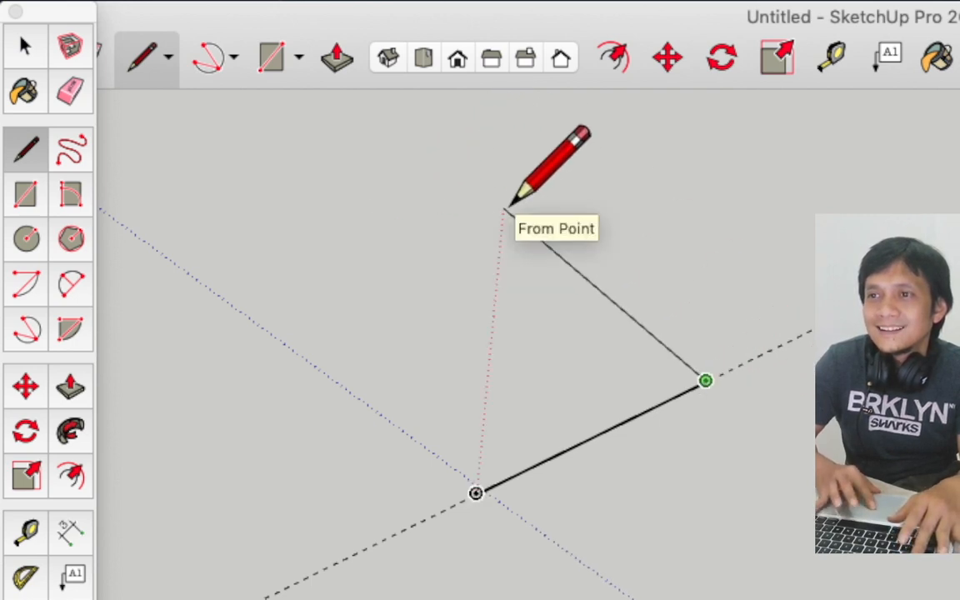
pyautogui.click(503, 208)
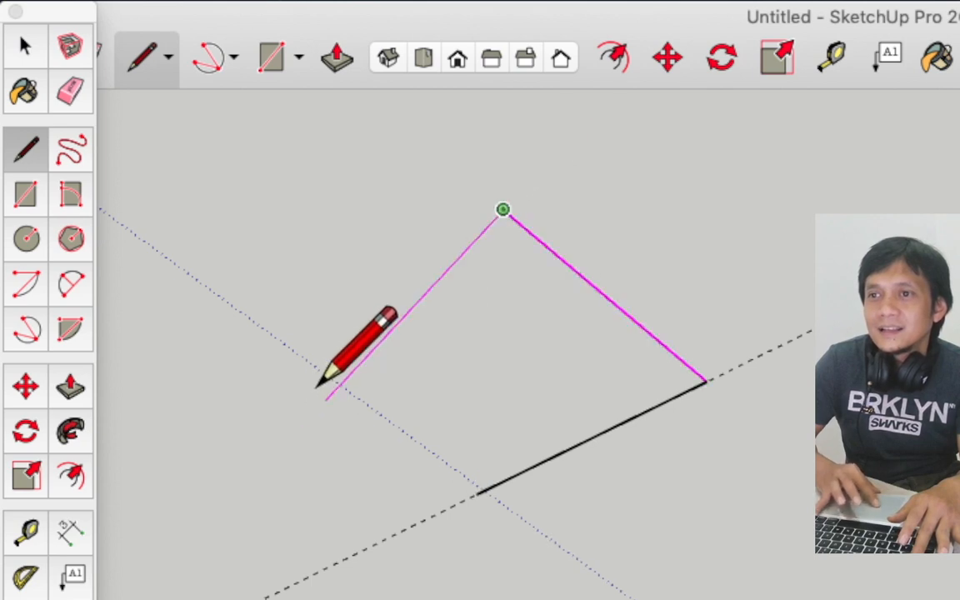
pyautogui.click(340, 379)
pyautogui.press('space')
pyautogui.scroll(-3, 551, 475)
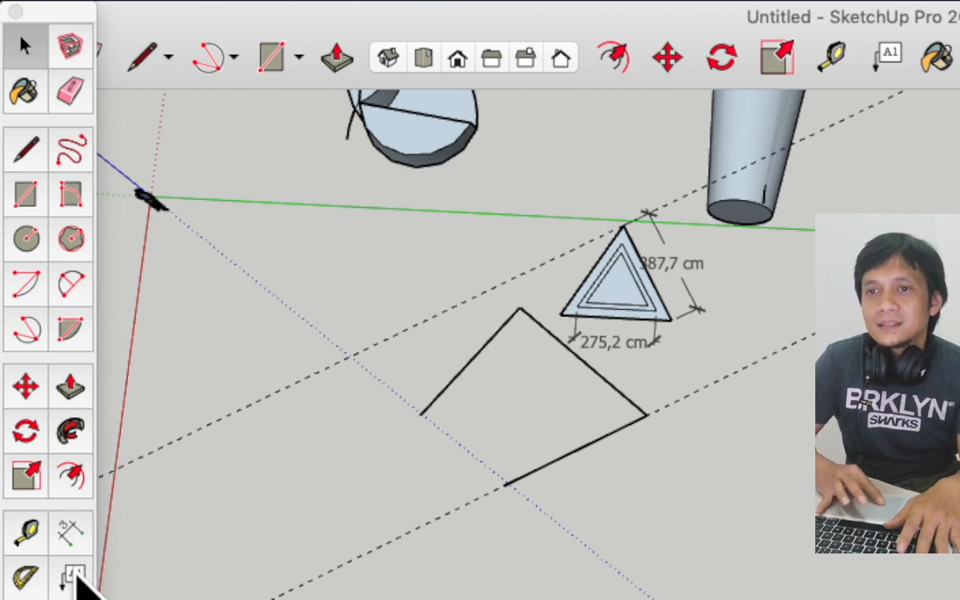
# - Attach a leader text to the open outline's endpoint on the dotted blue axis, leaving the label text blank
pyautogui.click(73, 575)
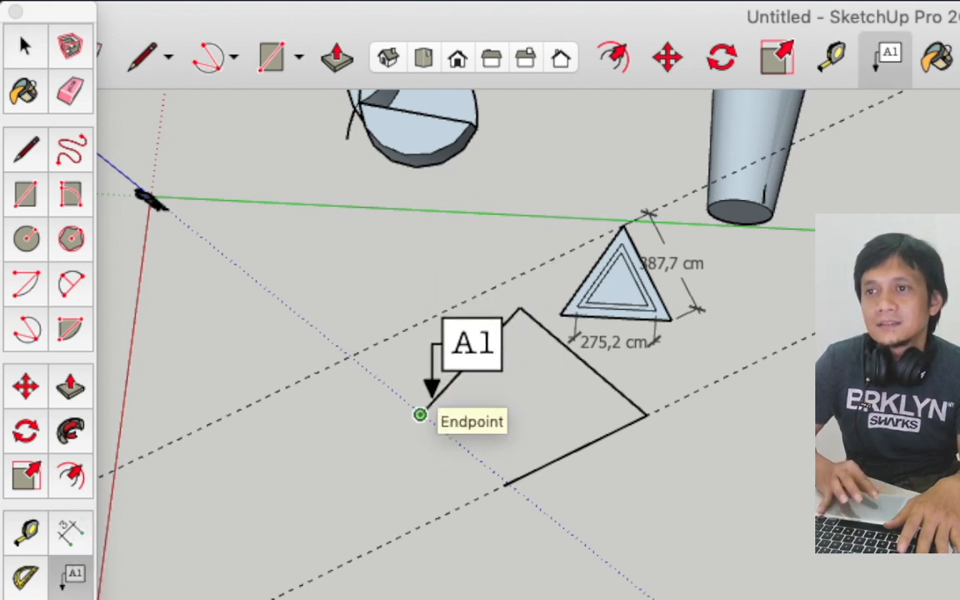
pyautogui.click(430, 397)
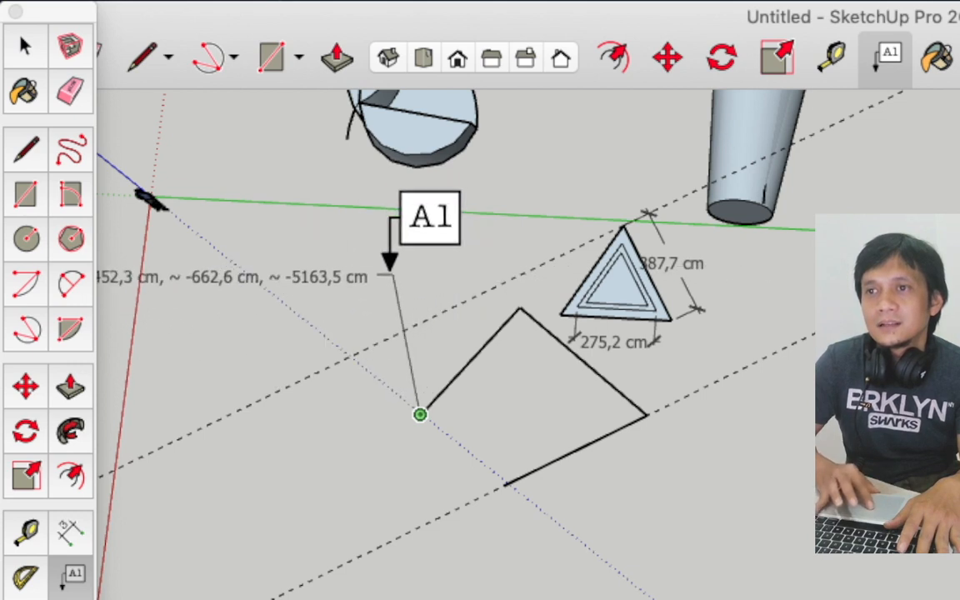
pyautogui.click(411, 287)
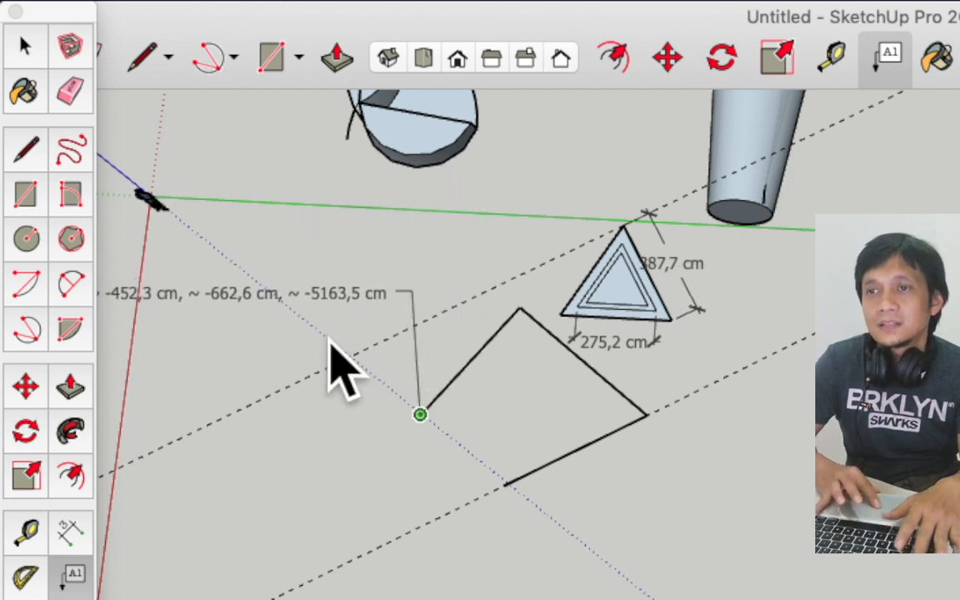
pyautogui.click(301, 428)
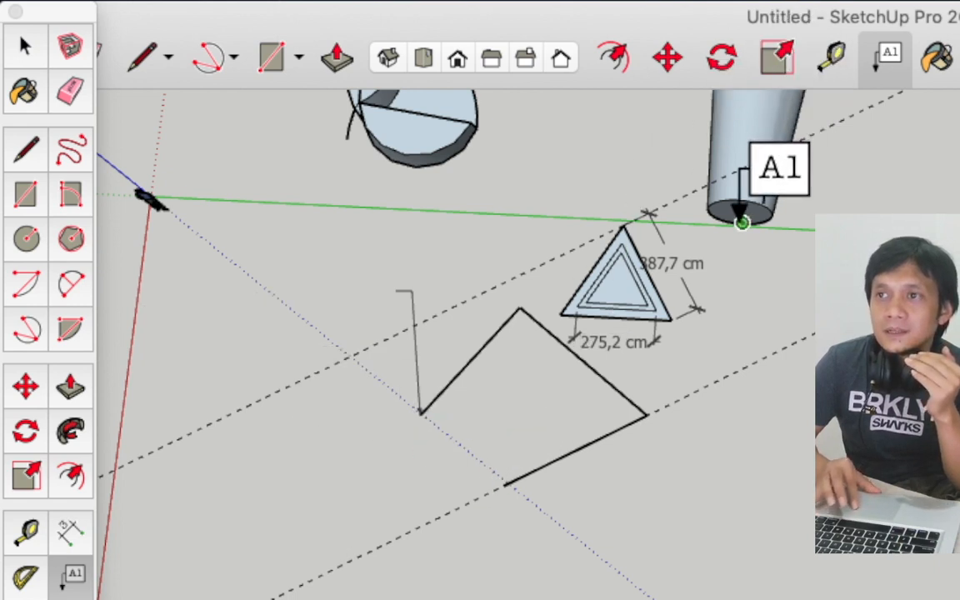
# - Attach a leader text with the area to the pipe's end face and place it beside the pipe
pyautogui.click(738, 213)
pyautogui.click(523, 183)
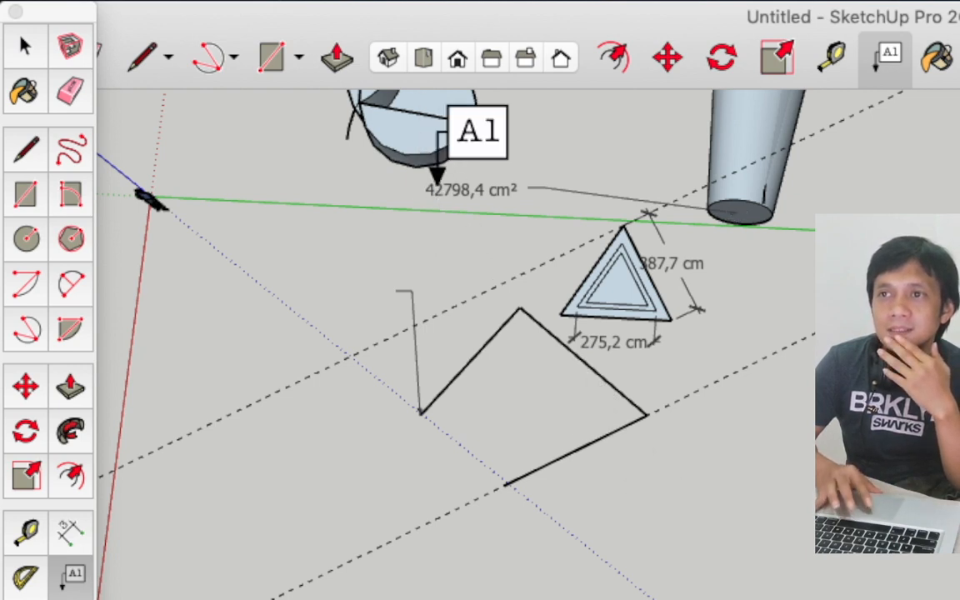
pyautogui.press('space')
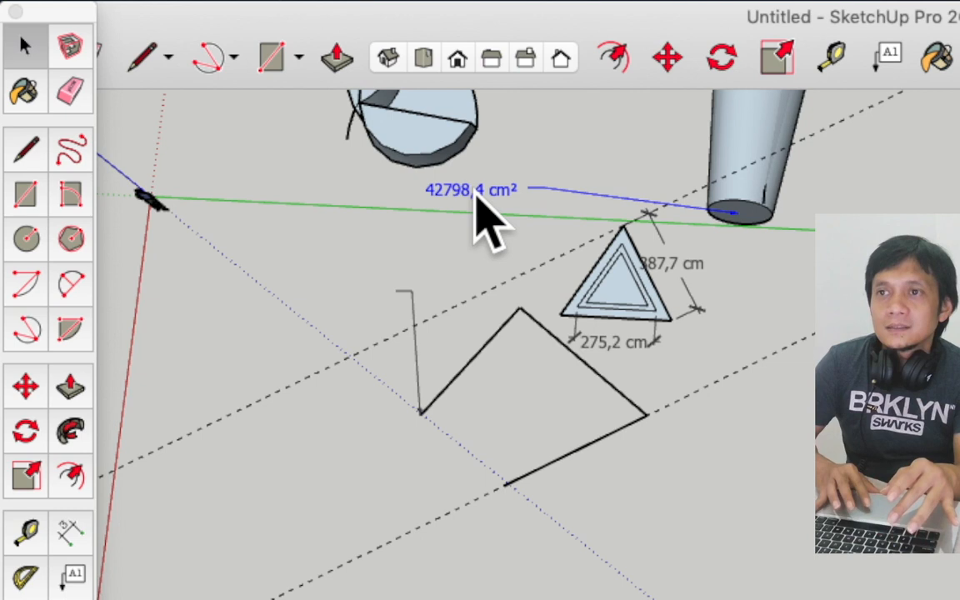
# - Edit the pipe face's leader text to "fd" and replace that text with "dsd"
pyautogui.rightClick(477, 193)
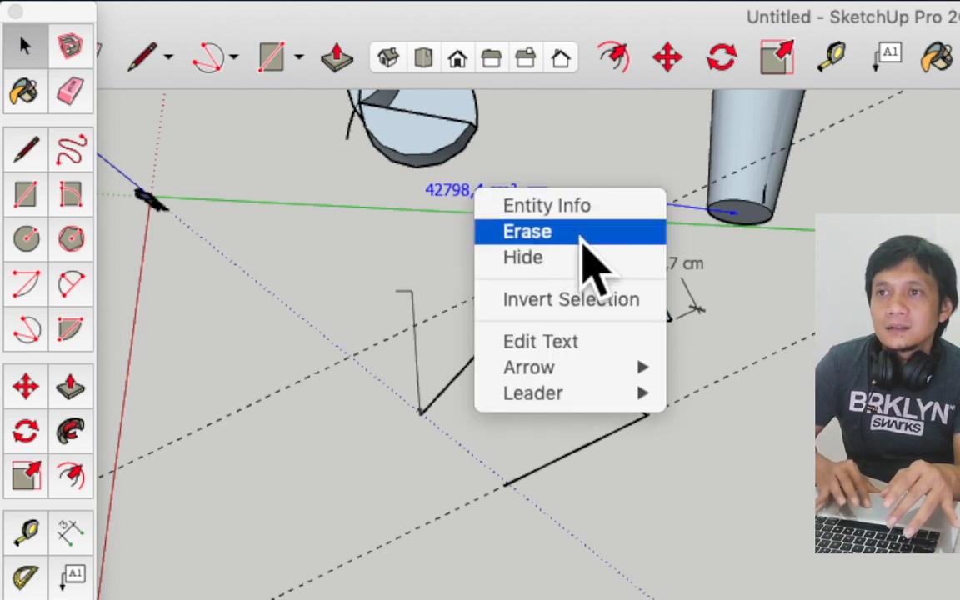
pyautogui.click(627, 341)
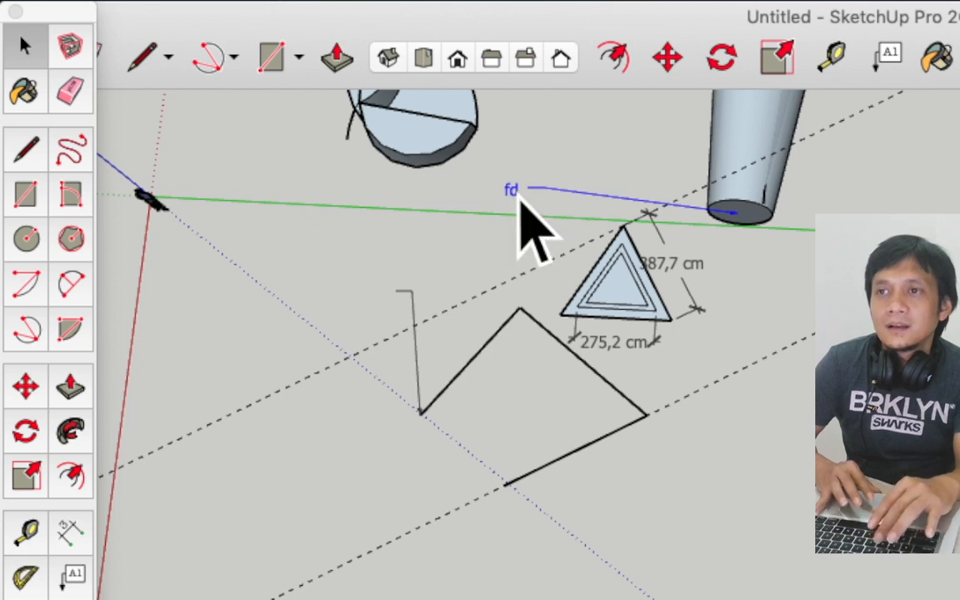
pyautogui.press('f')
pyautogui.press('space')
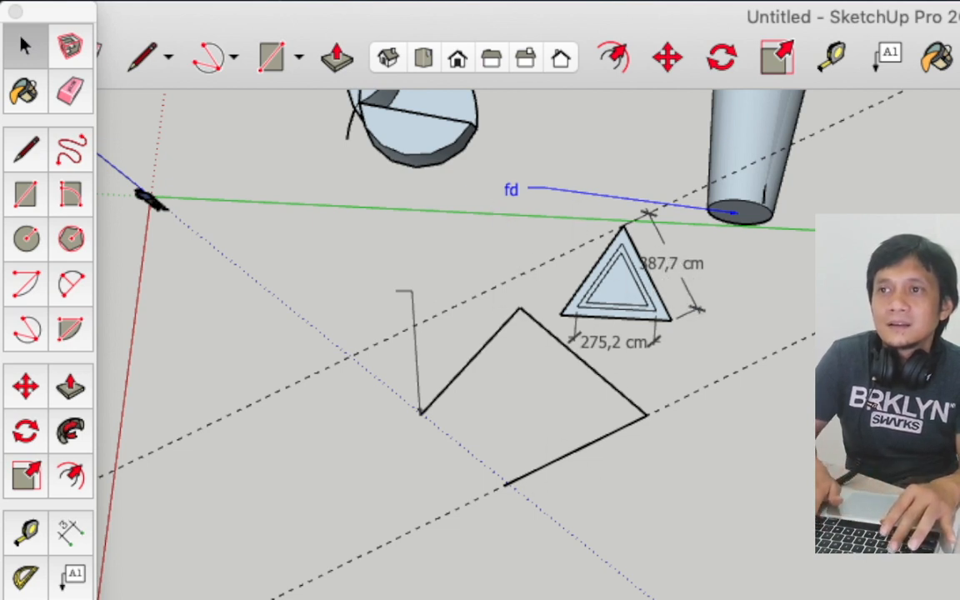
pyautogui.press('super+z')
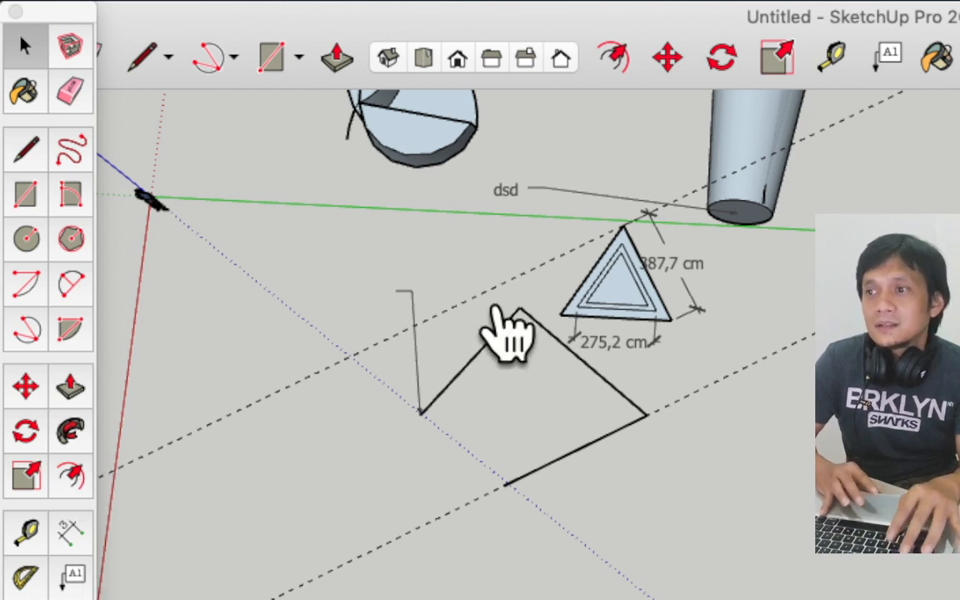
pyautogui.press('super+Tab')
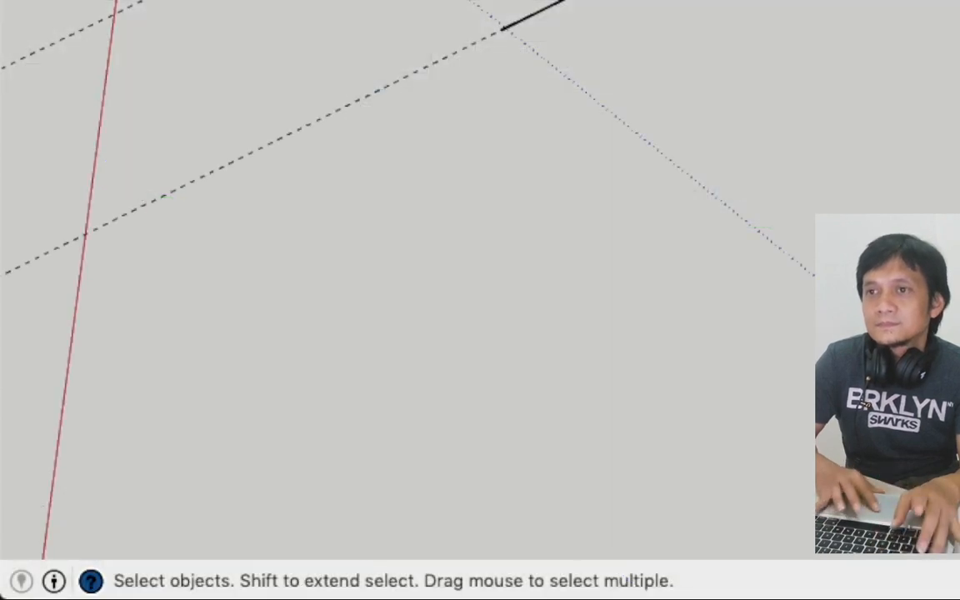
pyautogui.click(770, 87)
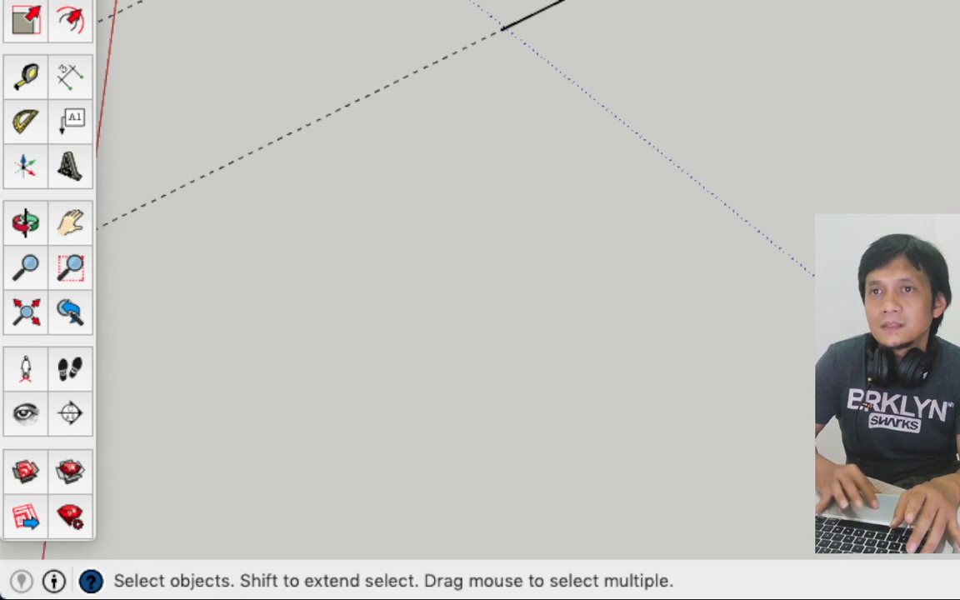
pyautogui.press('super+Tab')
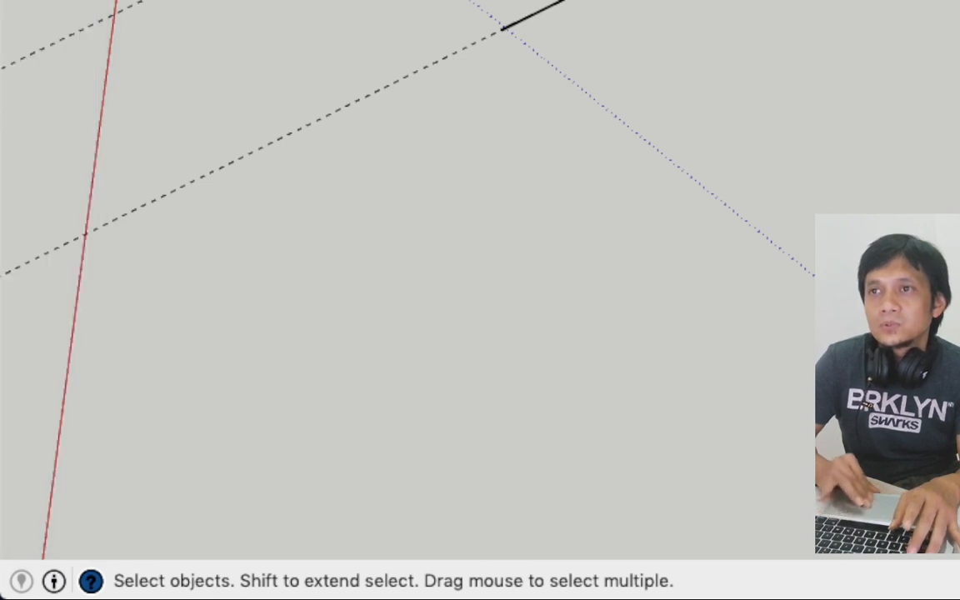
pyautogui.click(588, 182)
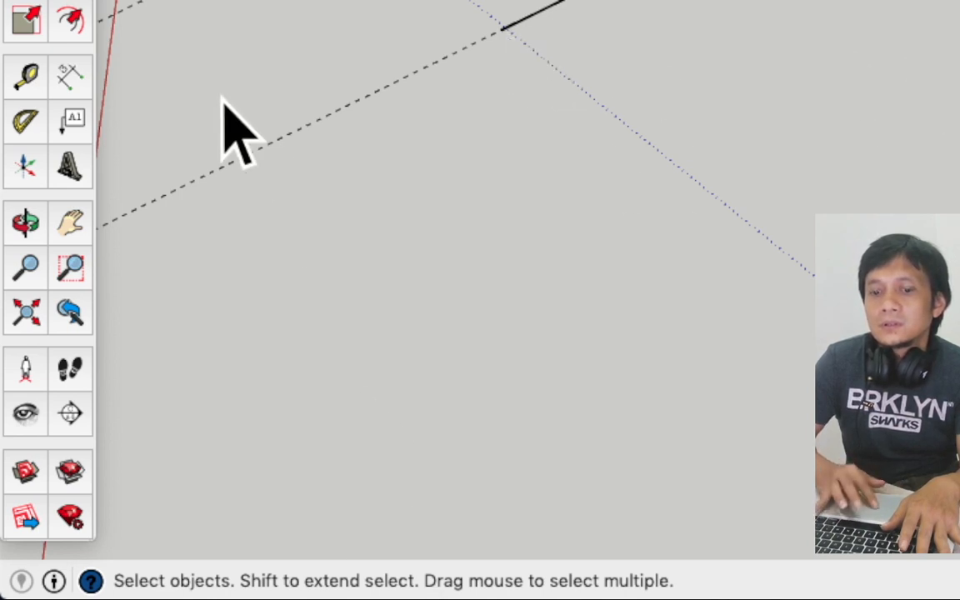
# - Relocate the drawing axes to an origin in empty space away from the objects, picking new red and green axis directions
pyautogui.click(34, 165)
pyautogui.scroll(-3, 566, 109)
pyautogui.scroll(-2, 554, 117)
pyautogui.click(570, 164)
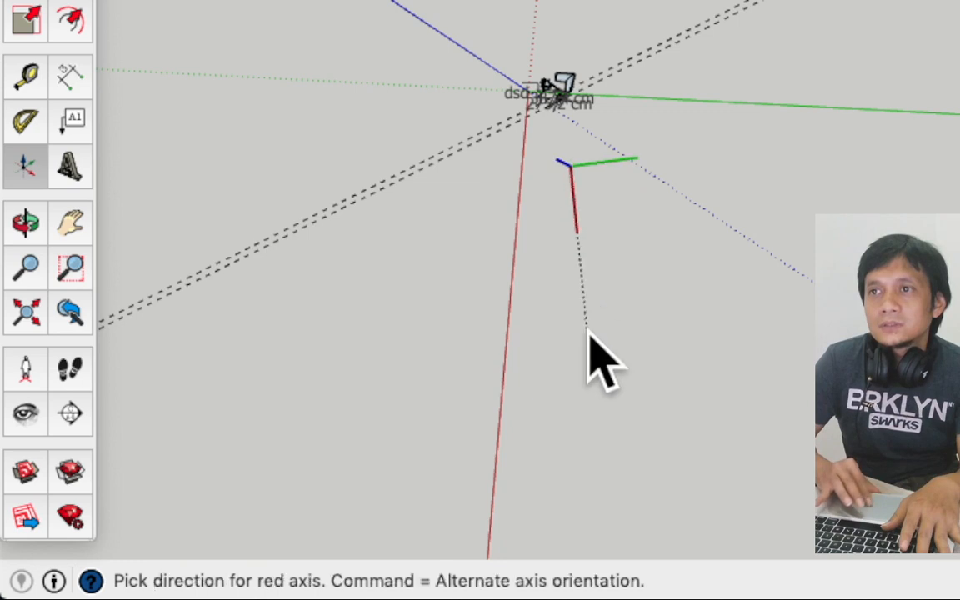
pyautogui.click(408, 151)
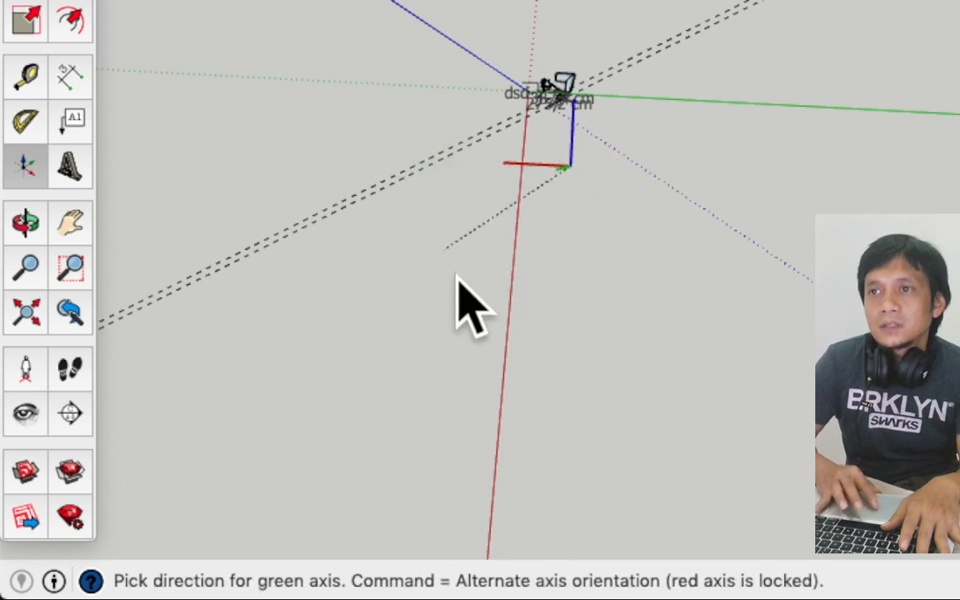
pyautogui.click(623, 235)
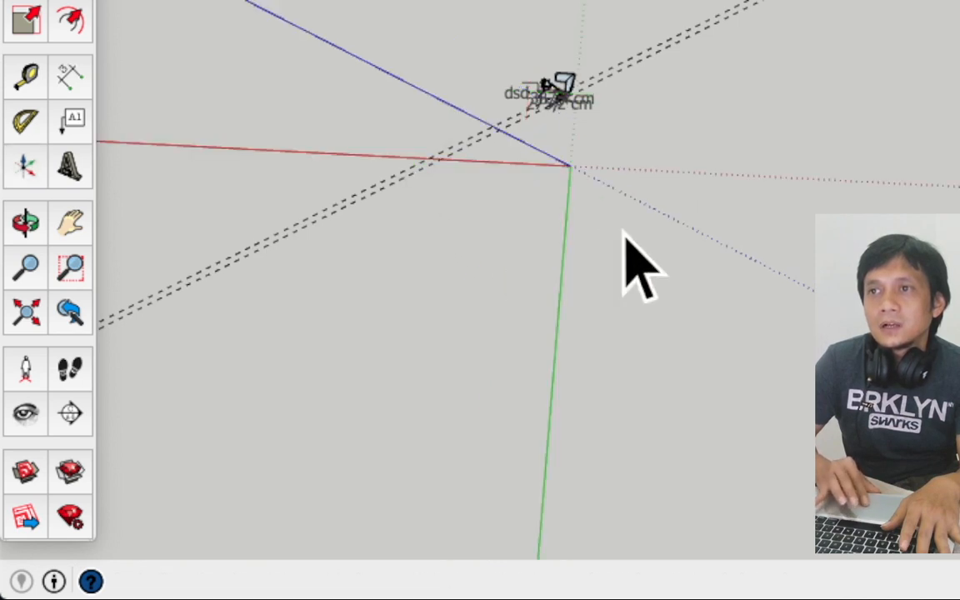
# - Create a 3D text reading "kopi", keeping it left-aligned, filled and extruded 3,0 cm
pyautogui.press('o')
pyautogui.moveTo(664, 322)
pyautogui.mouseDown()
pyautogui.moveTo(450, 90)
pyautogui.moveTo(514, 304)
pyautogui.moveTo(631, 341)
pyautogui.moveTo(472, 267)
pyautogui.moveTo(457, 316)
pyautogui.moveTo(616, 235)
pyautogui.moveTo(490, 383)
pyautogui.mouseUp()
pyautogui.moveTo(527, 322)
pyautogui.mouseDown()
pyautogui.moveTo(421, 347)
pyautogui.moveTo(499, 358)
pyautogui.mouseUp()
pyautogui.press('space')
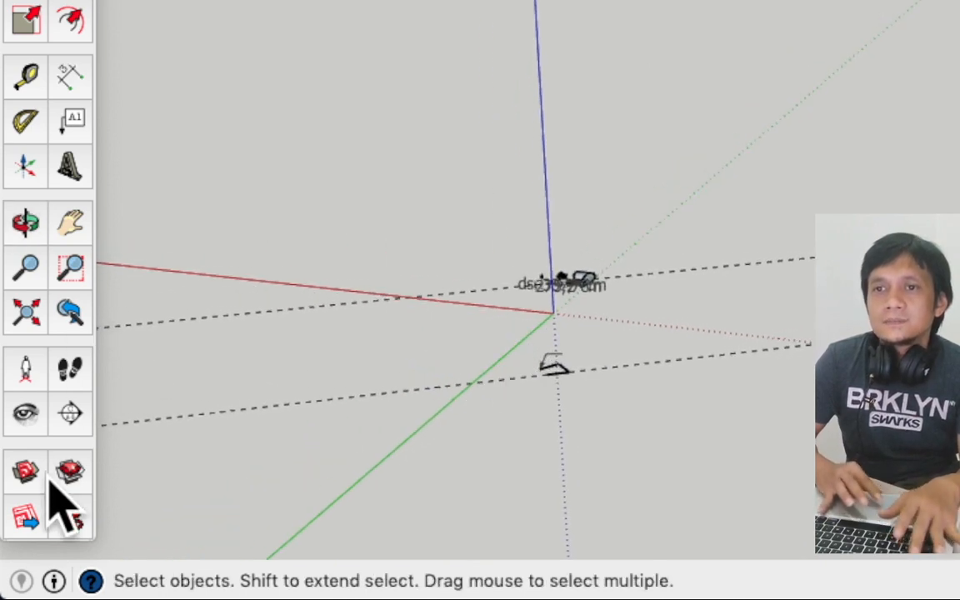
pyautogui.click(70, 174)
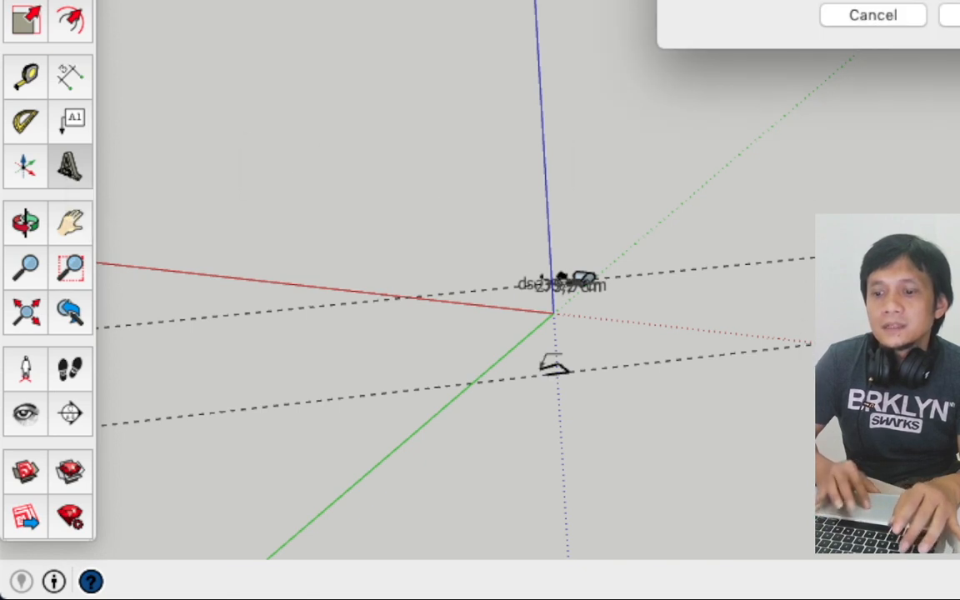
pyautogui.moveTo(871, 0); pyautogui.dragTo(581, 88)
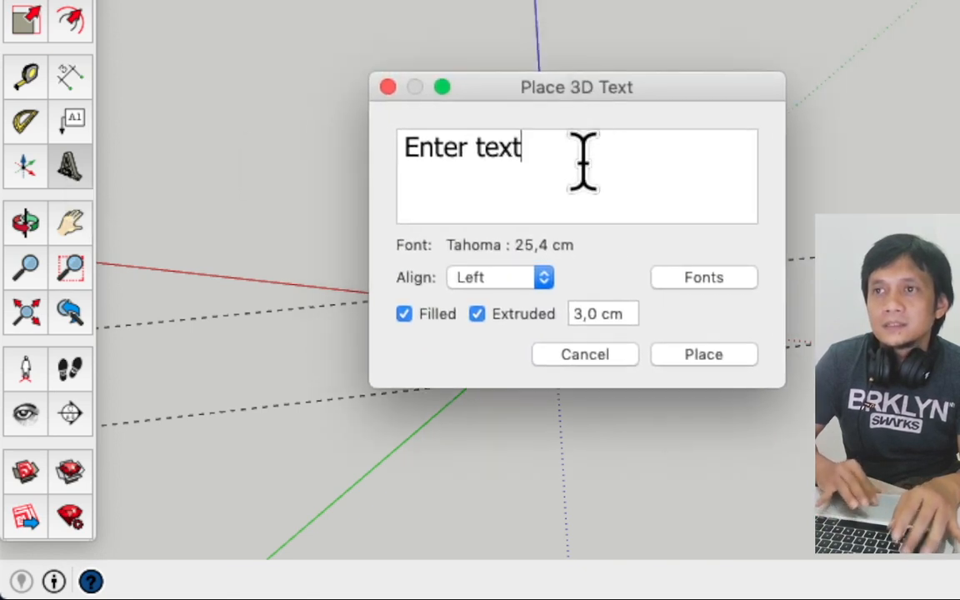
pyautogui.press('super+a')
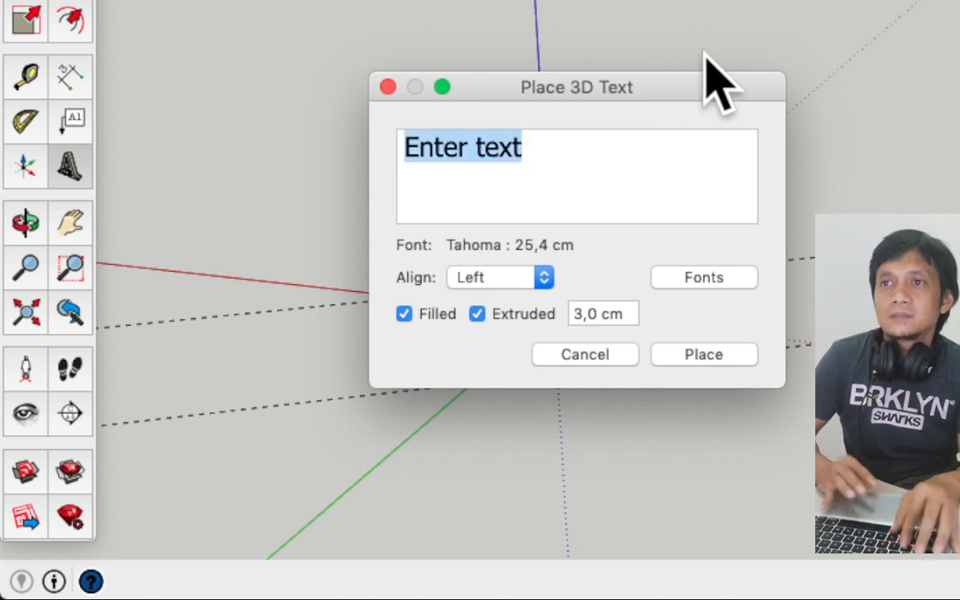
pyautogui.write('kopi')
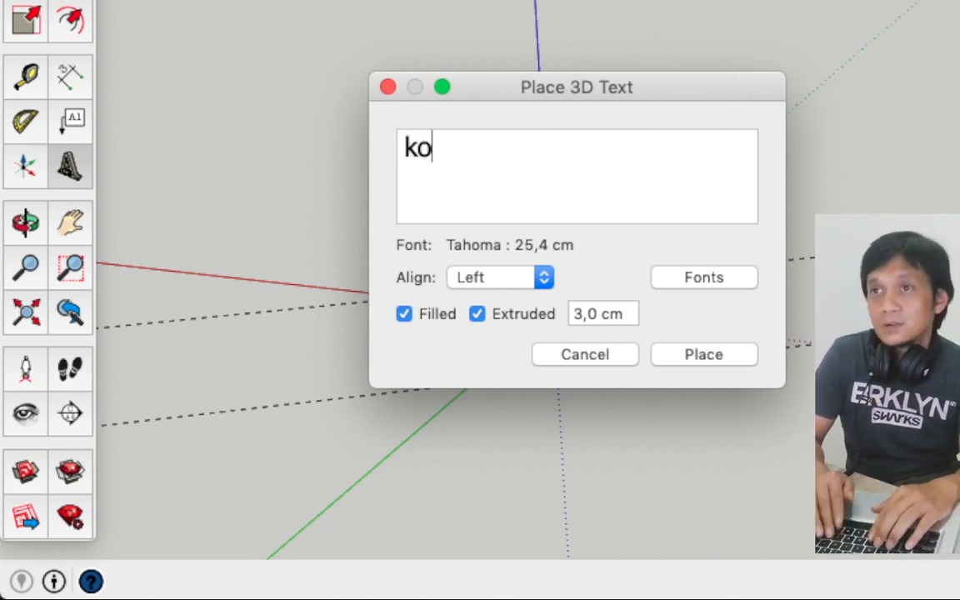
pyautogui.click(702, 356)
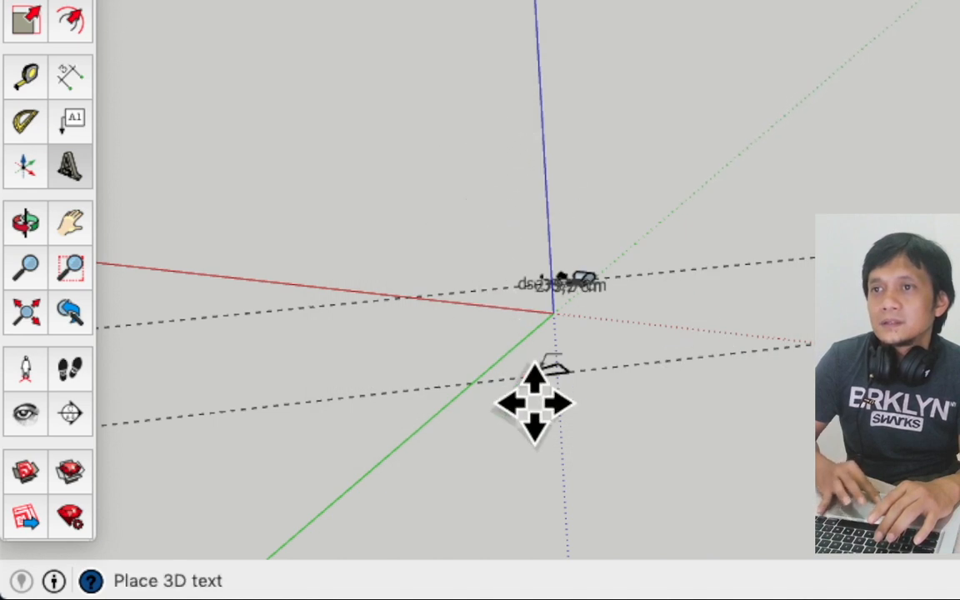
# - Place the 3D text in empty space near the dotted red axis and view it up close from the side
pyautogui.scroll(5, 633, 363)
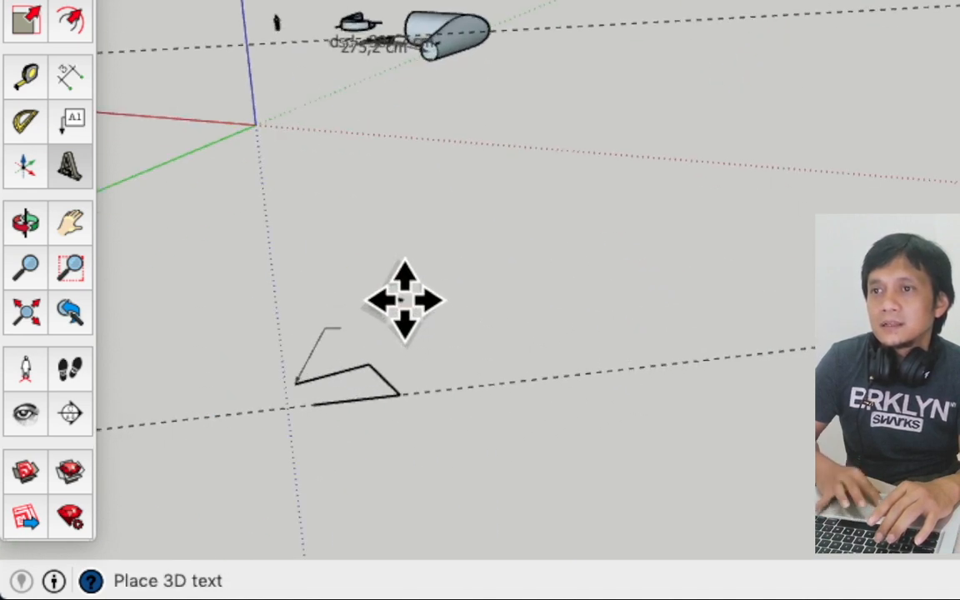
pyautogui.click(441, 146)
pyautogui.scroll(5, 412, 132)
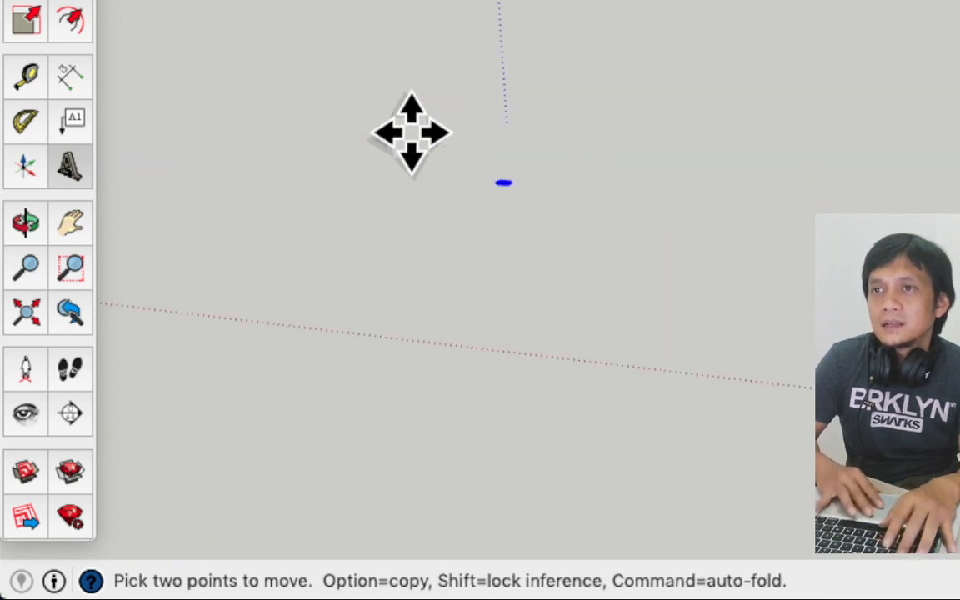
pyautogui.scroll(10, 506, 182)
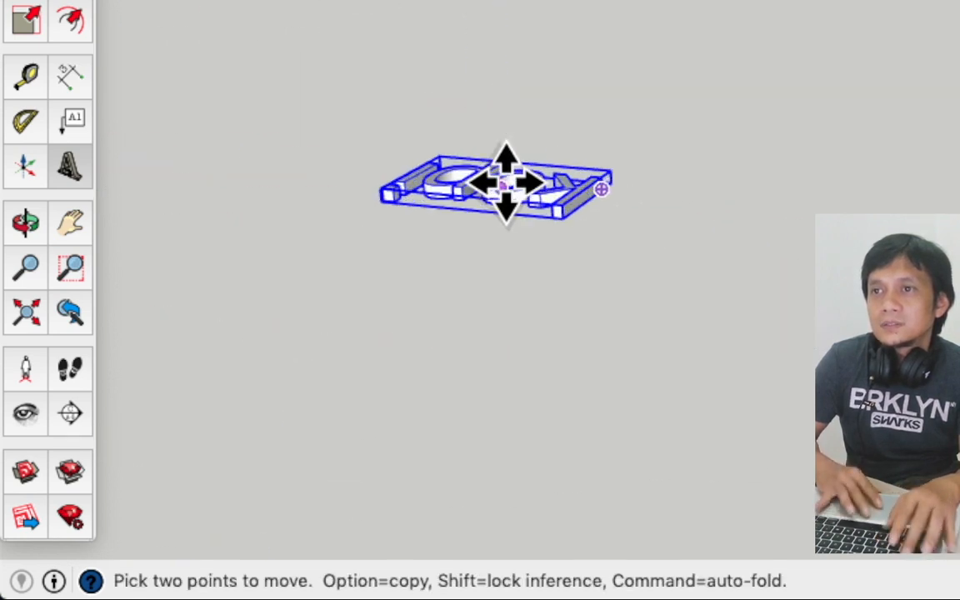
pyautogui.press('space')
pyautogui.moveTo(601, 242); pyautogui.dragTo(700, 95, button='middle')
pyautogui.moveTo(697, 102); pyautogui.dragTo(257, 428)
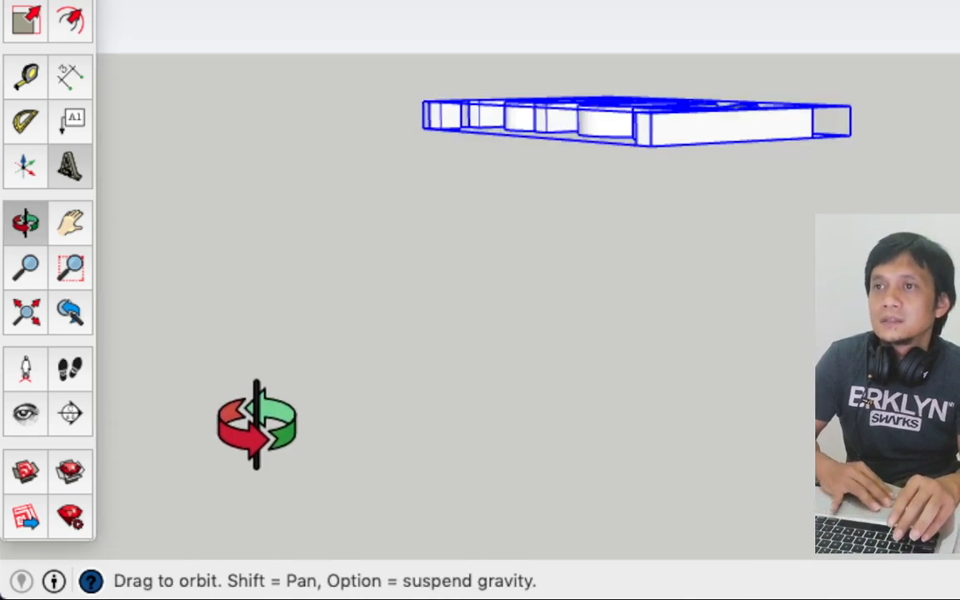
# - Examine the "kopi" 3D text from above and from other angles with Orbit and Pan
pyautogui.moveTo(632, 242); pyautogui.dragTo(174, 574)
pyautogui.keyDown('shift'); pyautogui.moveTo(702, 22); pyautogui.dragTo(596, 346); pyautogui.keyUp('shift')
pyautogui.moveTo(596, 346); pyautogui.dragTo(507, 392, button='middle')
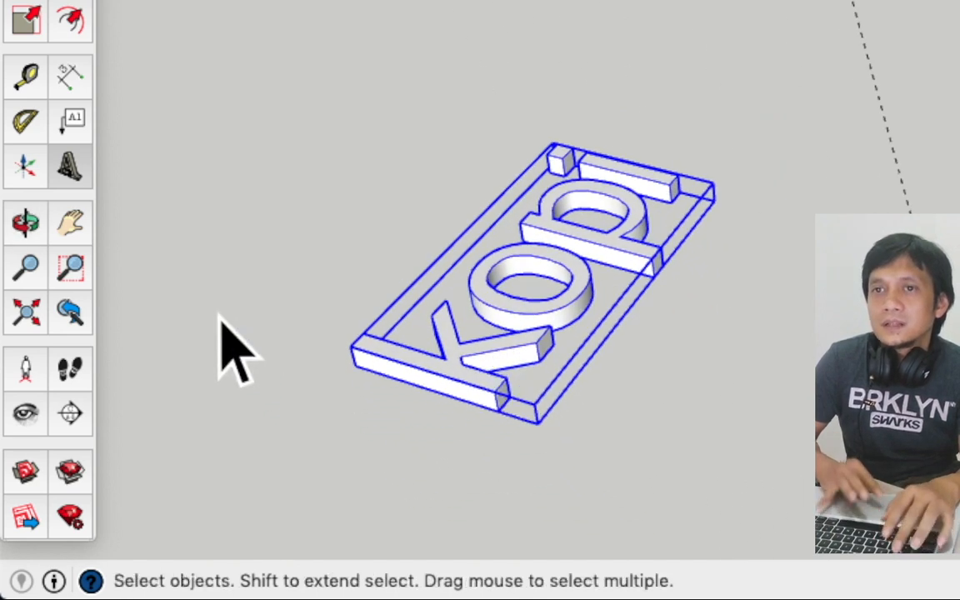
pyautogui.click(34, 222)
pyautogui.moveTo(615, 282); pyautogui.dragTo(531, 192)
pyautogui.scroll(8, 531, 192)
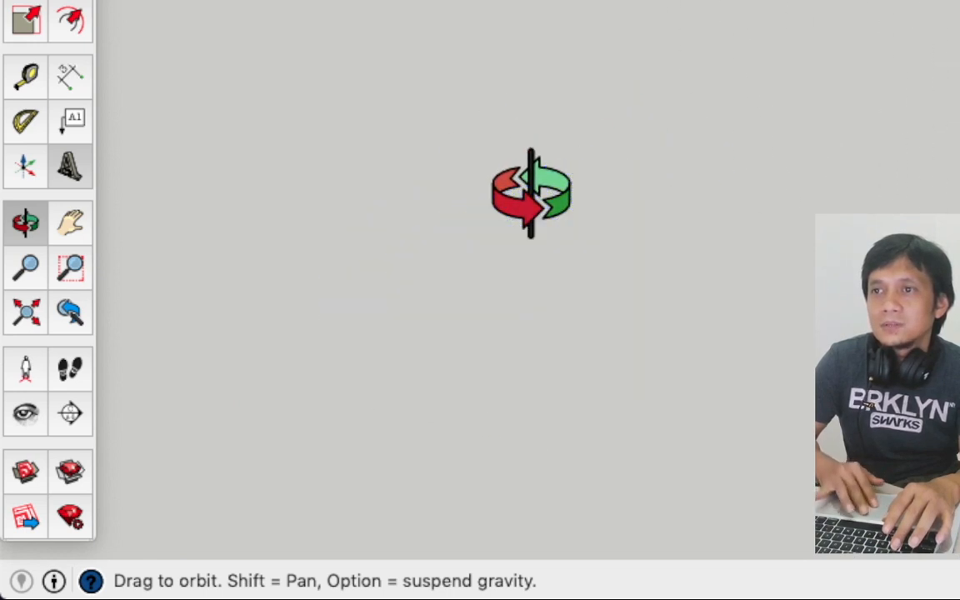
# - View the whole model around the axes origin from several angles using Orbit and Pan
pyautogui.scroll(-10, 566, 298)
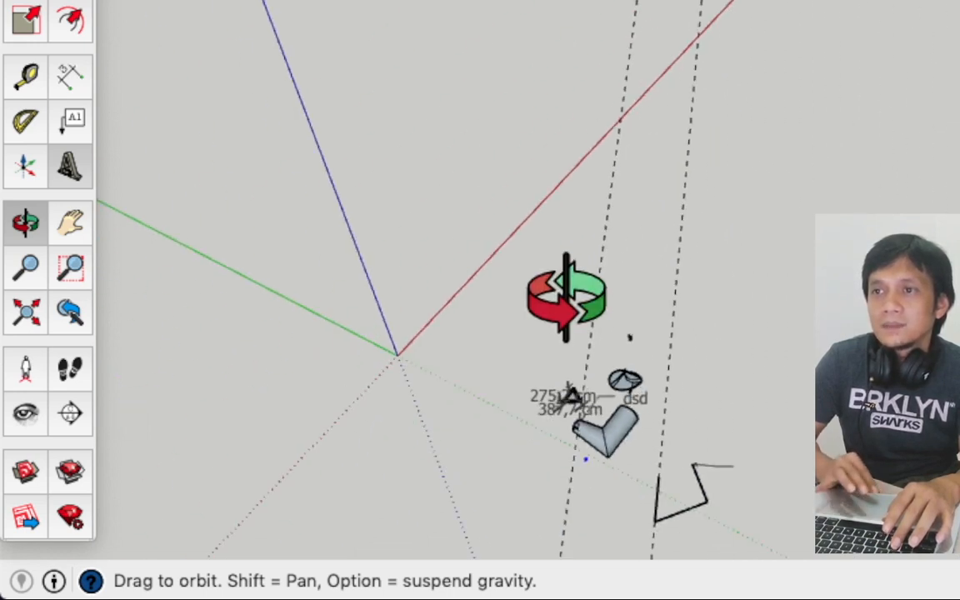
pyautogui.keyDown('shift'); pyautogui.moveTo(621, 392); pyautogui.dragTo(606, 274); pyautogui.keyUp('shift')
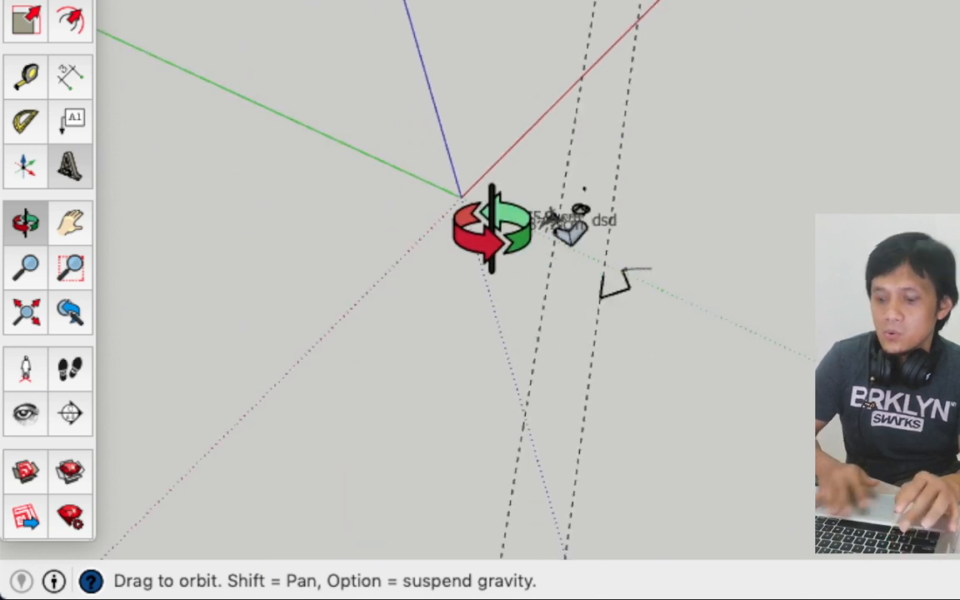
pyautogui.moveTo(523, 227); pyautogui.dragTo(504, 188)
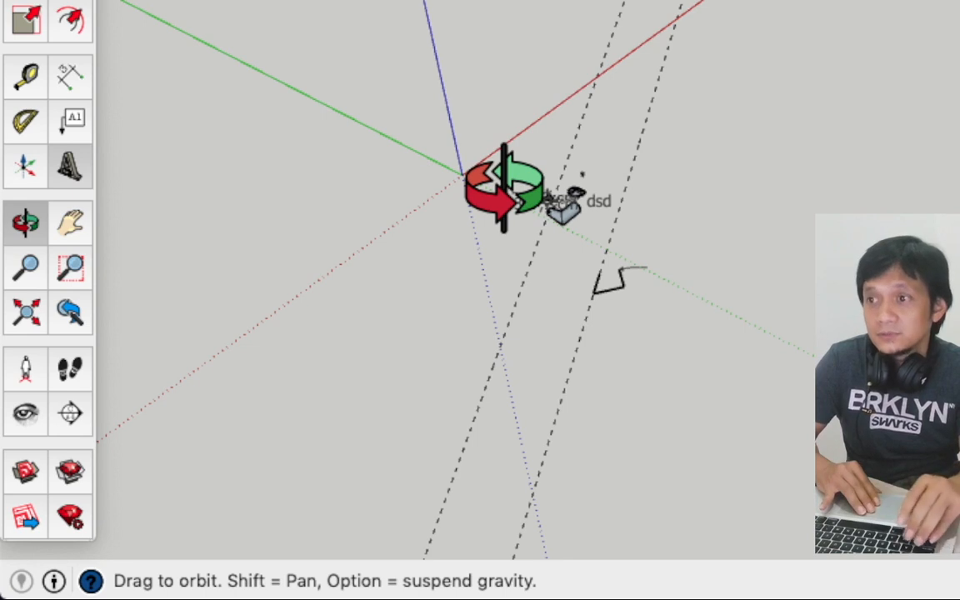
pyautogui.keyDown('shift'); pyautogui.moveTo(514, 188); pyautogui.dragTo(602, 221); pyautogui.keyUp('shift')
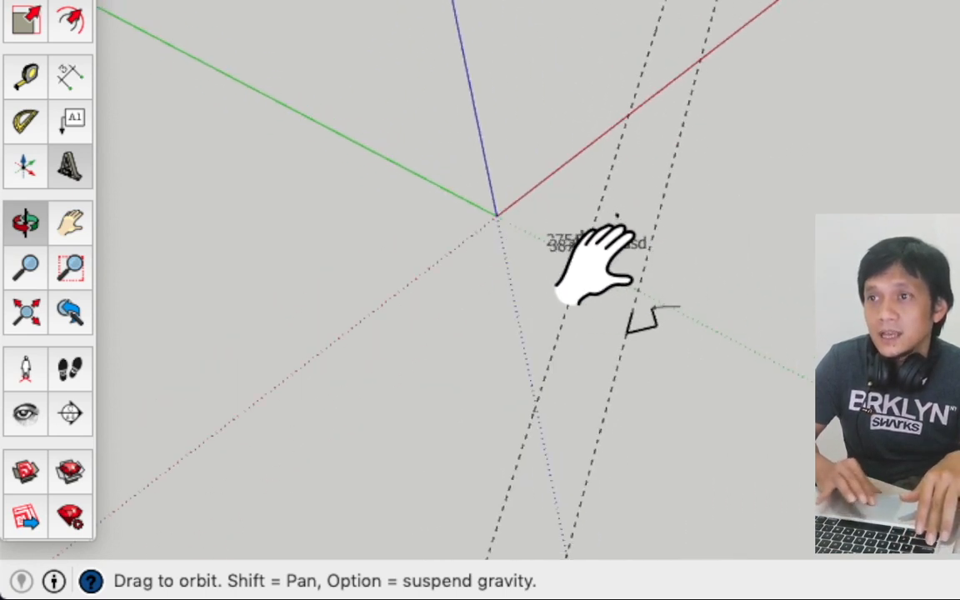
pyautogui.keyDown('shift'); pyautogui.moveTo(642, 329); pyautogui.dragTo(537, 264); pyautogui.keyUp('shift')
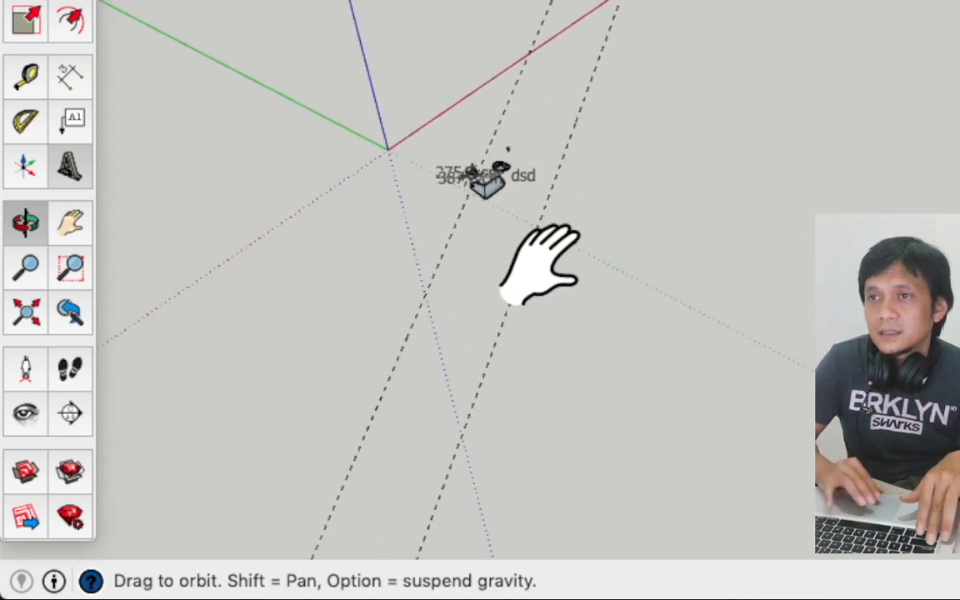
pyautogui.keyDown('shift'); pyautogui.moveTo(569, 213); pyautogui.dragTo(525, 236); pyautogui.keyUp('shift')
pyautogui.moveTo(583, 288); pyautogui.dragTo(507, 268)
pyautogui.moveTo(601, 328); pyautogui.dragTo(458, 251)
# - Delete the clustered solids with their dimensions and leader text, keeping the human figure out of the selection
pyautogui.press('space')
pyautogui.moveTo(471, 205); pyautogui.dragTo(229, 421)
pyautogui.keyDown('shift'); pyautogui.click(600, 156); pyautogui.keyUp('shift')
pyautogui.press('Delete')
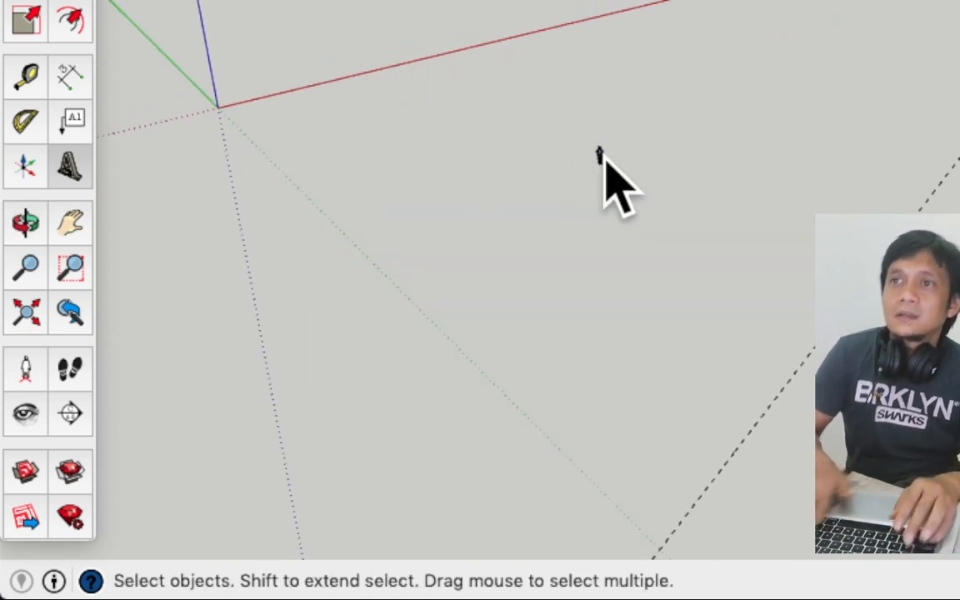
# - Delete the remaining open line chain and the dashed guide line, leaving only the human figure
pyautogui.hotkey('shift', 'z')
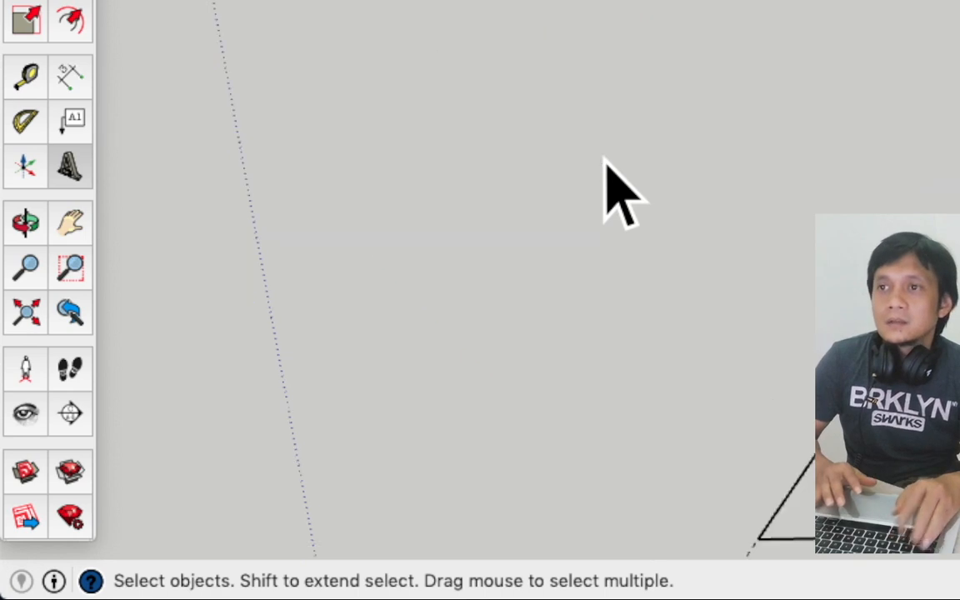
pyautogui.scroll(-5, 627, 365)
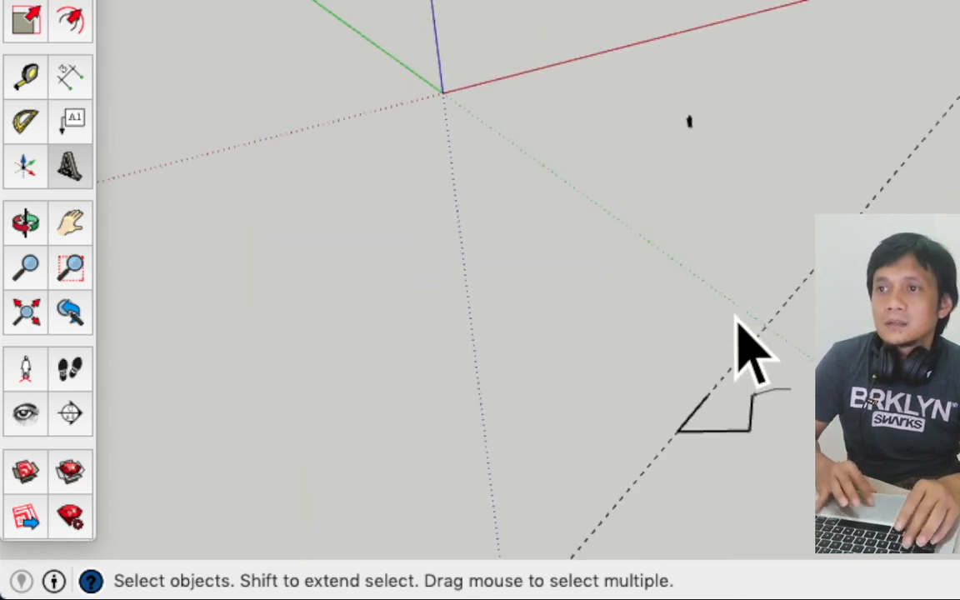
pyautogui.moveTo(589, 311); pyautogui.dragTo(771, 458)
pyautogui.moveTo(791, 210); pyautogui.dragTo(600, 516)
pyautogui.press('Delete')
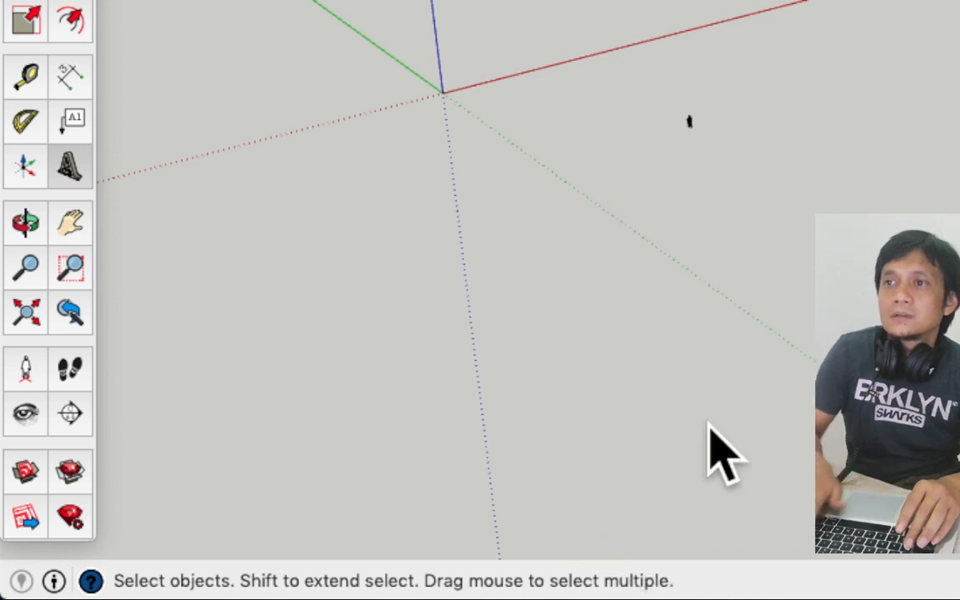
# - Fit the human figure in view and reposition the view around it with Orbit and Pan
pyautogui.hotkey('shift', 'z')
pyautogui.press('o')
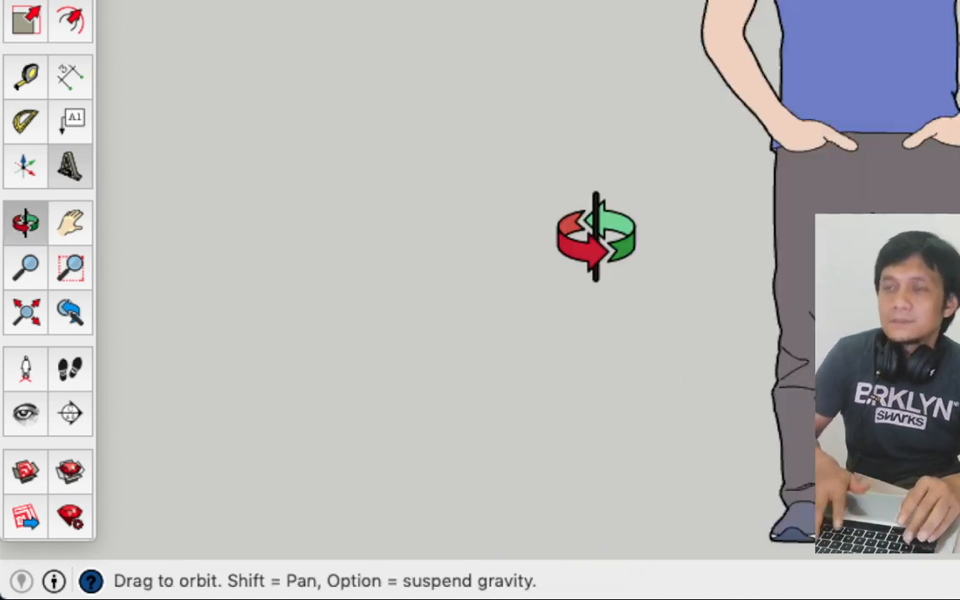
pyautogui.scroll(-5, 428, 256)
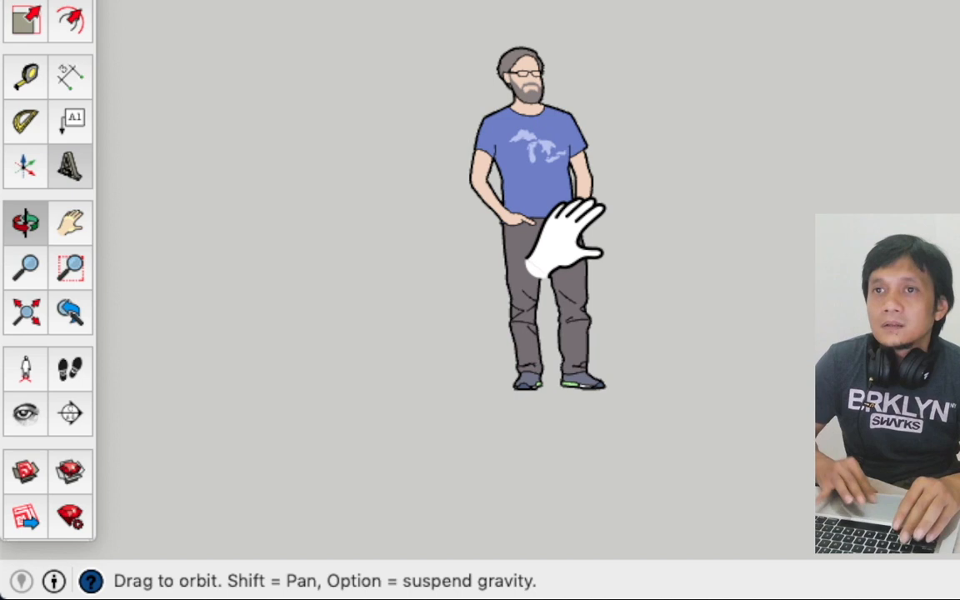
pyautogui.click(70, 221)
pyautogui.moveTo(559, 233); pyautogui.dragTo(628, 209)
pyautogui.press('o')
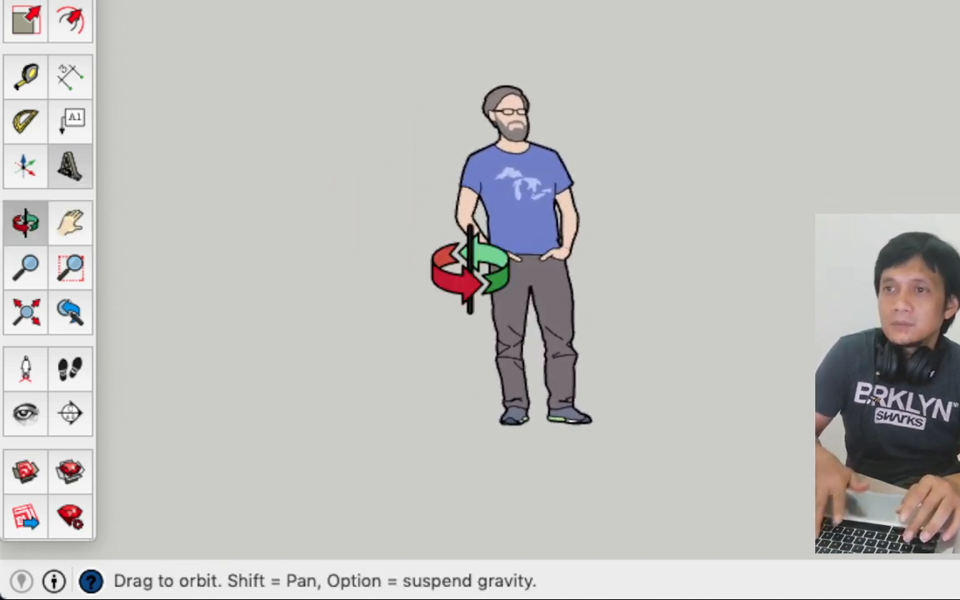
pyautogui.keyDown('shift'); pyautogui.moveTo(647, 298); pyautogui.dragTo(634, 323); pyautogui.keyUp('shift')
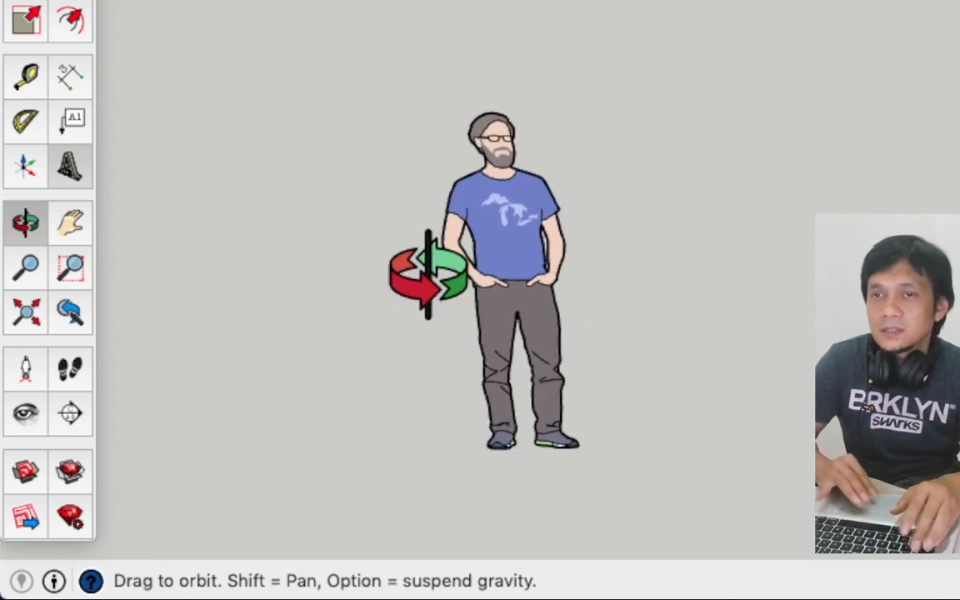
# - Zoom in and out on the human figure with the Zoom tool and recentre its upper body
pyautogui.press('space')
pyautogui.click(28, 268)
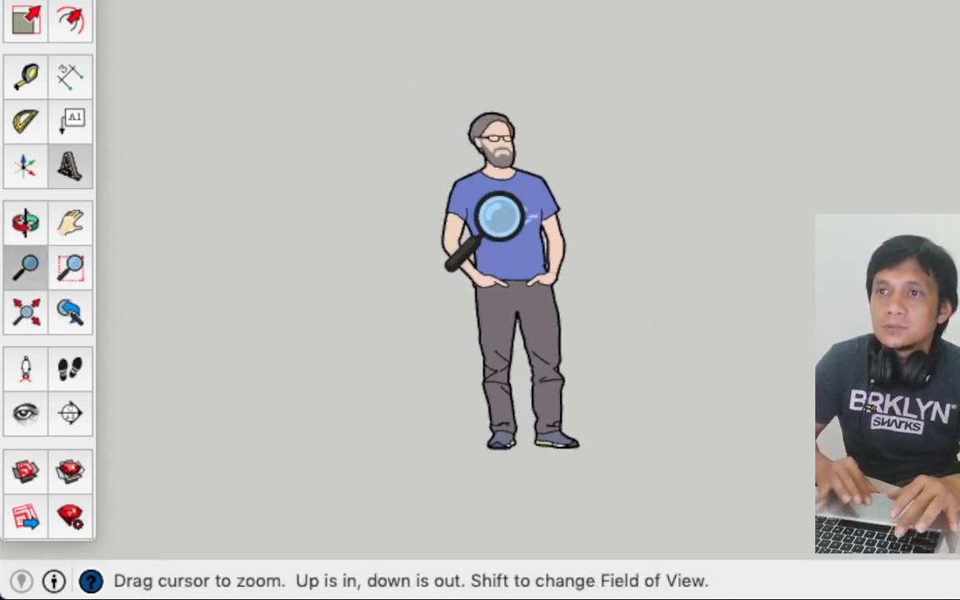
pyautogui.scroll(3, 498, 218)
pyautogui.scroll(-2, 516, 220)
pyautogui.press('space')
pyautogui.press('o')
pyautogui.keyDown('shift'); pyautogui.moveTo(593, 251); pyautogui.dragTo(519, 300); pyautogui.keyUp('shift')
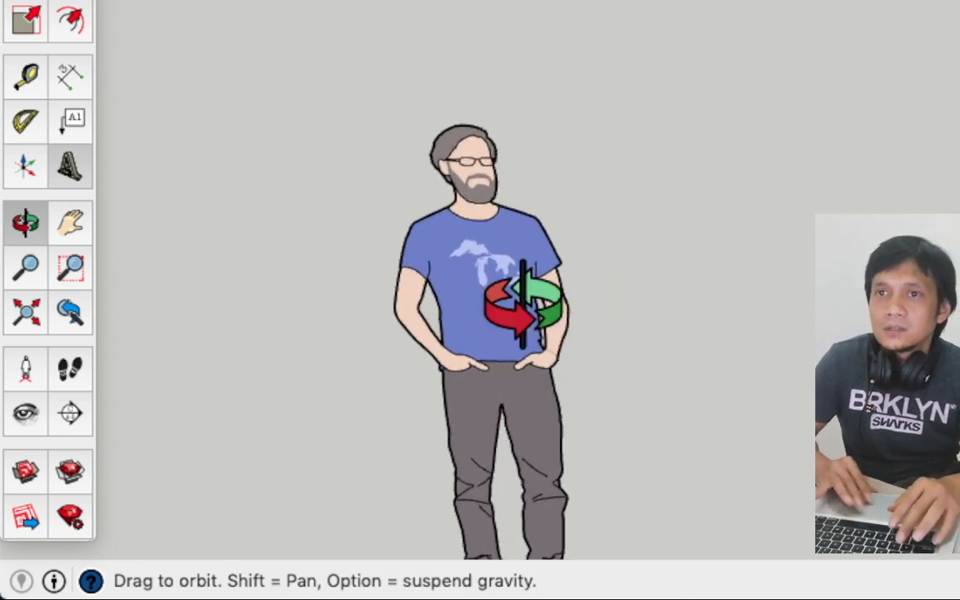
# - Magnify the human figure's upper body with Zoom Window
pyautogui.click(70, 267)
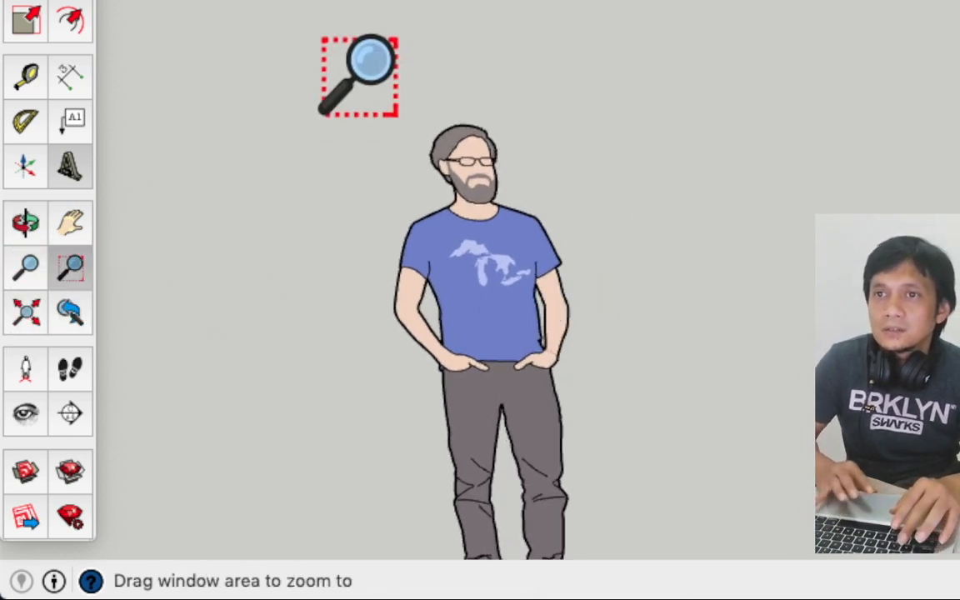
pyautogui.moveTo(373, 58); pyautogui.dragTo(799, 0)
pyautogui.moveTo(714, 0); pyautogui.dragTo(563, 435)
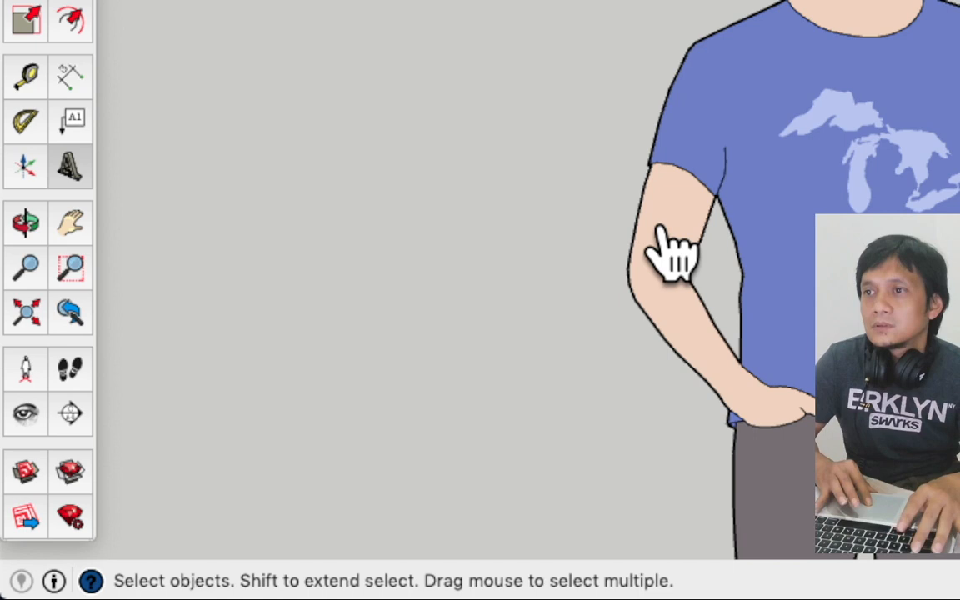
# - Bring the full human figure back into view, deselect it, and zoom to its head with Zoom Window
pyautogui.press('super+Tab')
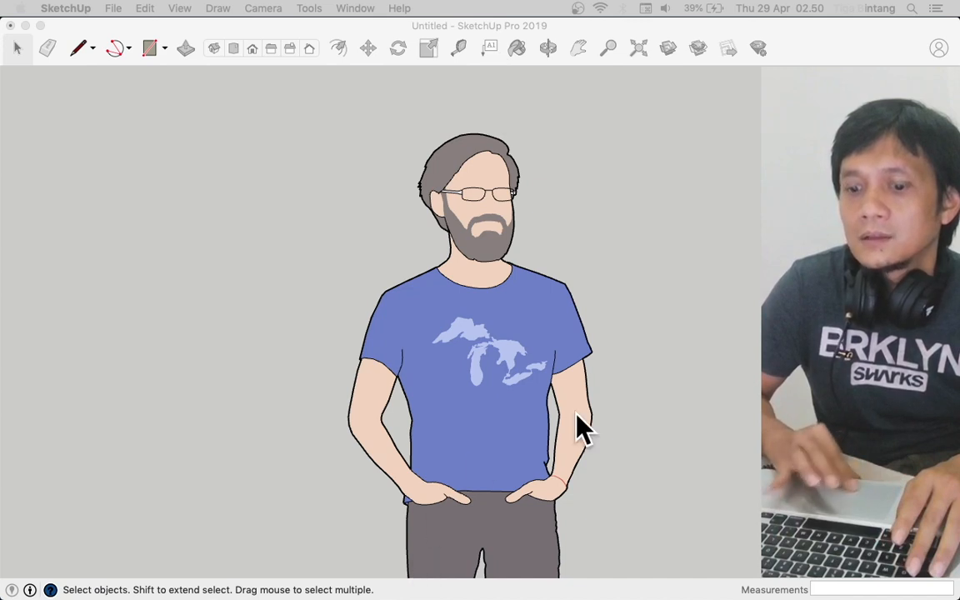
pyautogui.click(561, 343)
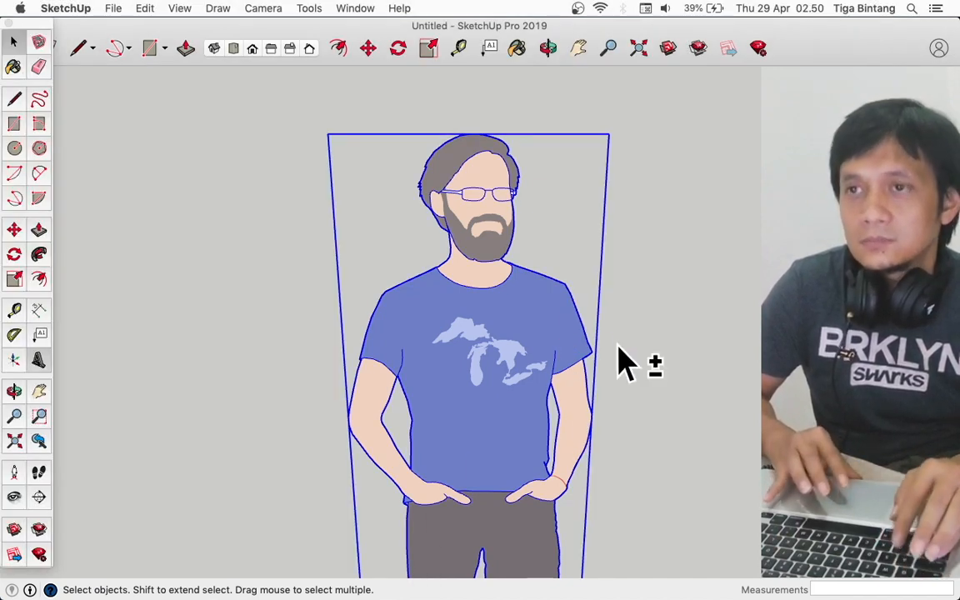
pyautogui.scroll(-3, 557, 289)
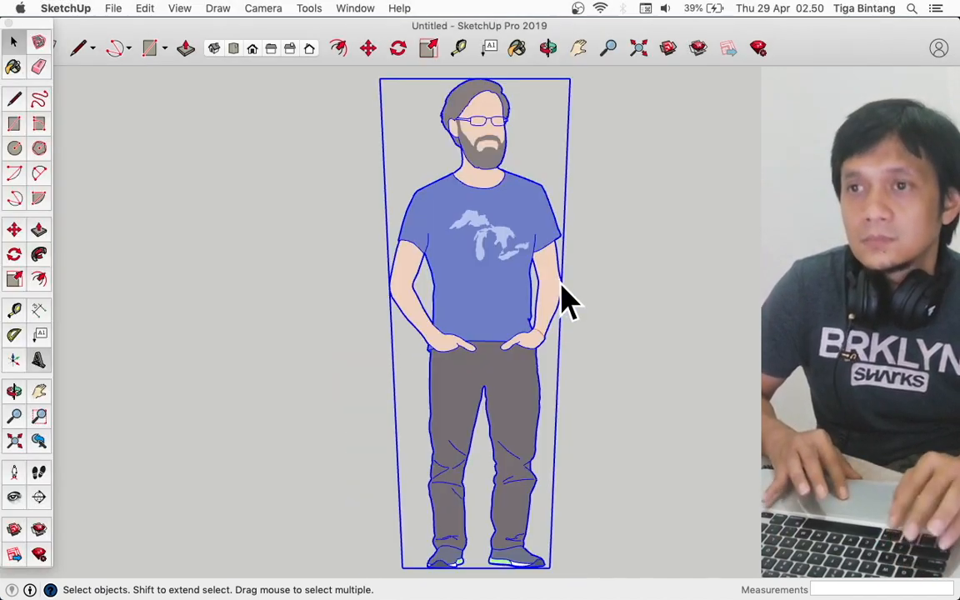
pyautogui.click(563, 288)
pyautogui.click(38, 415)
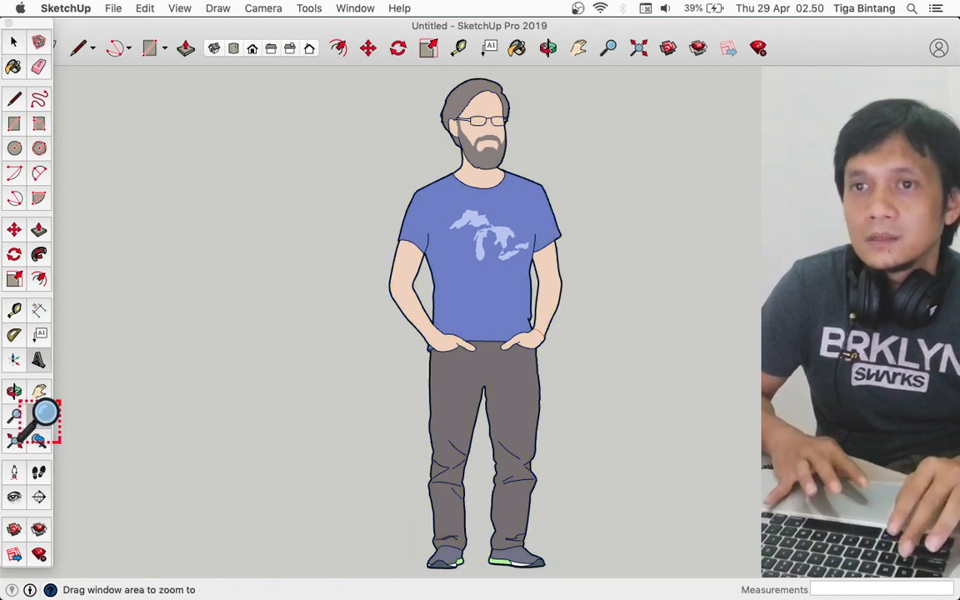
pyautogui.moveTo(441, 100); pyautogui.dragTo(533, 183)
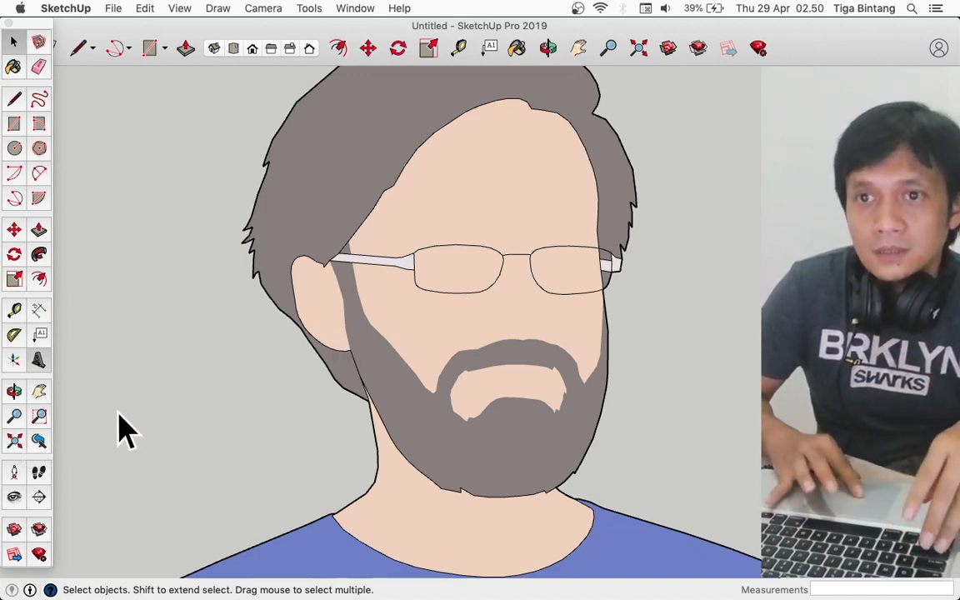
# - Demonstrate Zoom Extents on the human figure and return to the earlier arm close-up with the Previous view command
pyautogui.click(14, 441)
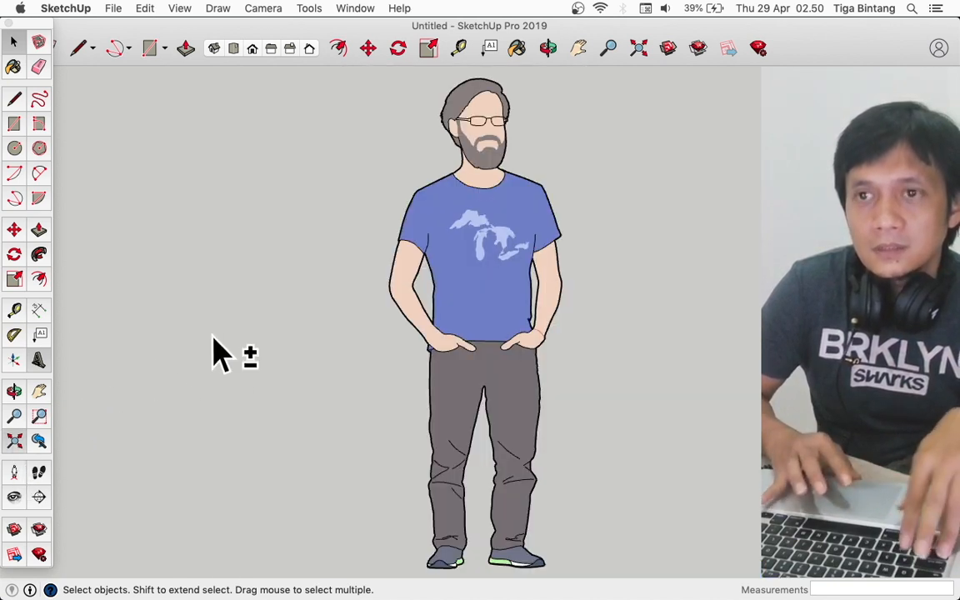
pyautogui.scroll(8, 380, 302)
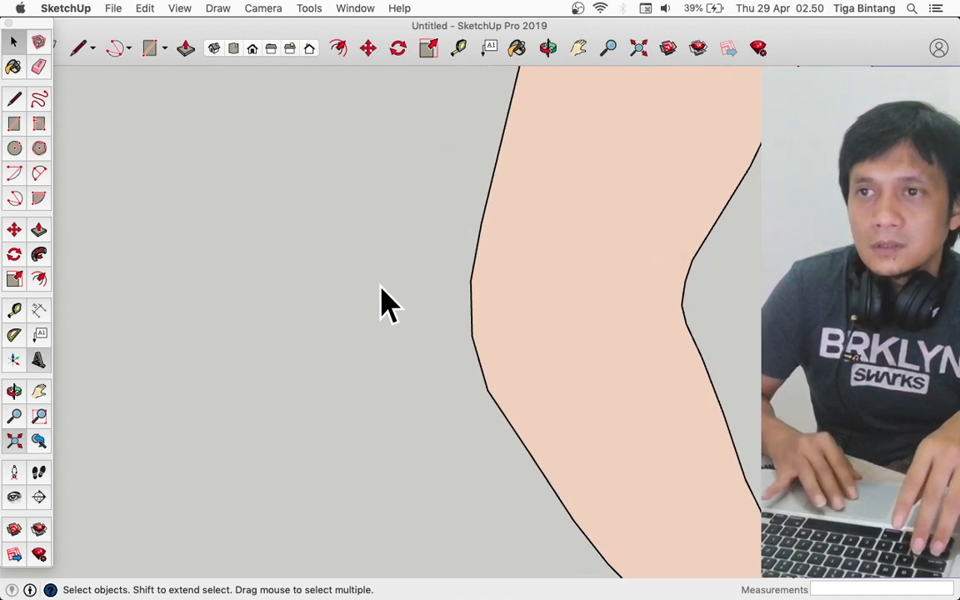
pyautogui.hotkey('shift', 'z')
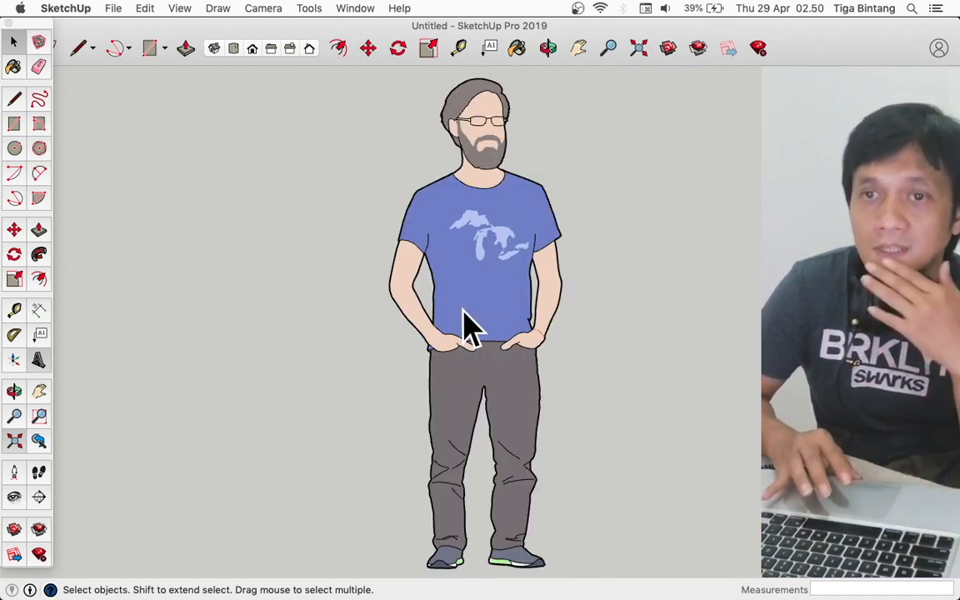
pyautogui.click(46, 444)
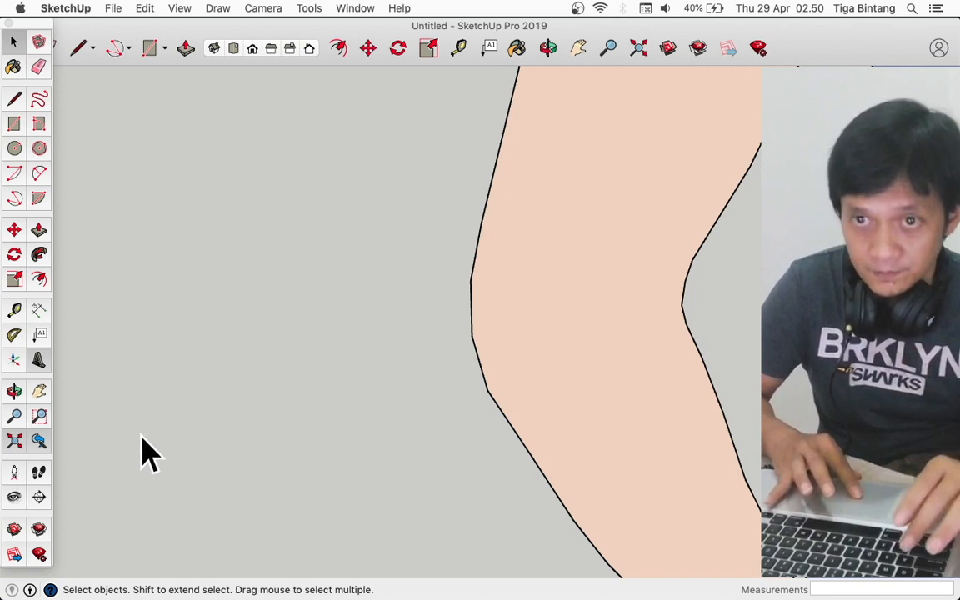
pyautogui.hotkey('shift', 'z')
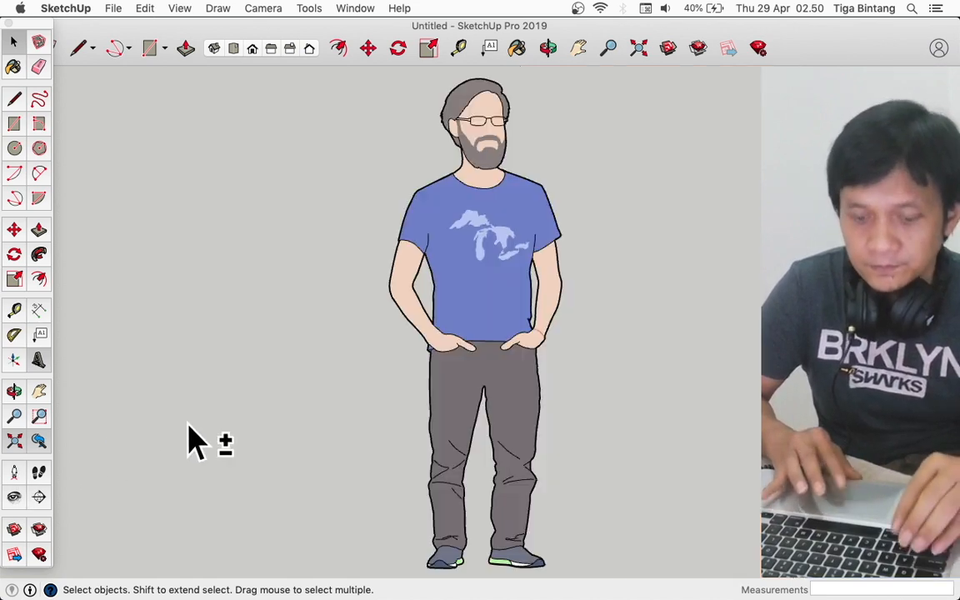
# - Position the camera at the human figure's neck, look around the scene, and fit the figure in view again
pyautogui.click(17, 473)
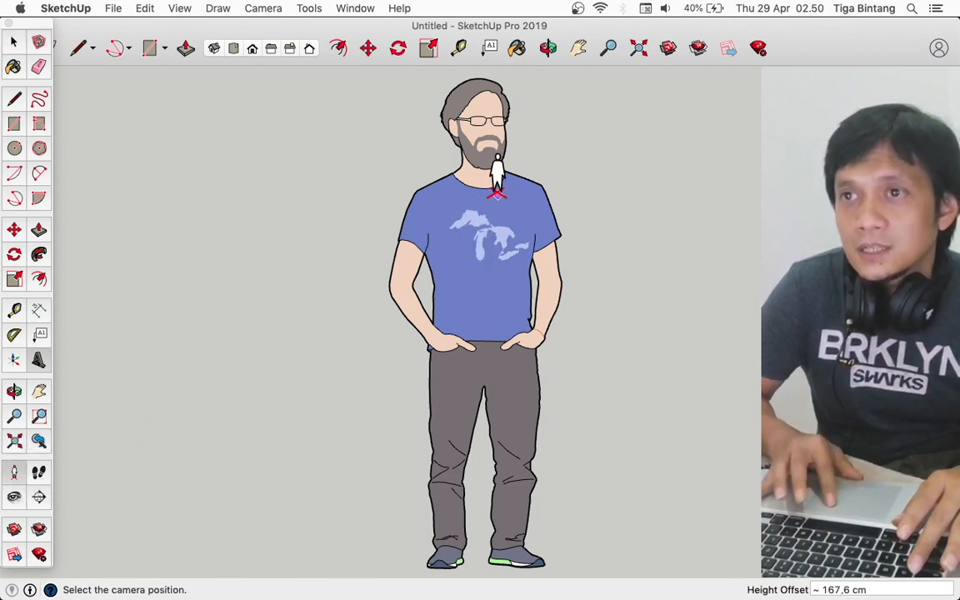
pyautogui.click(486, 154)
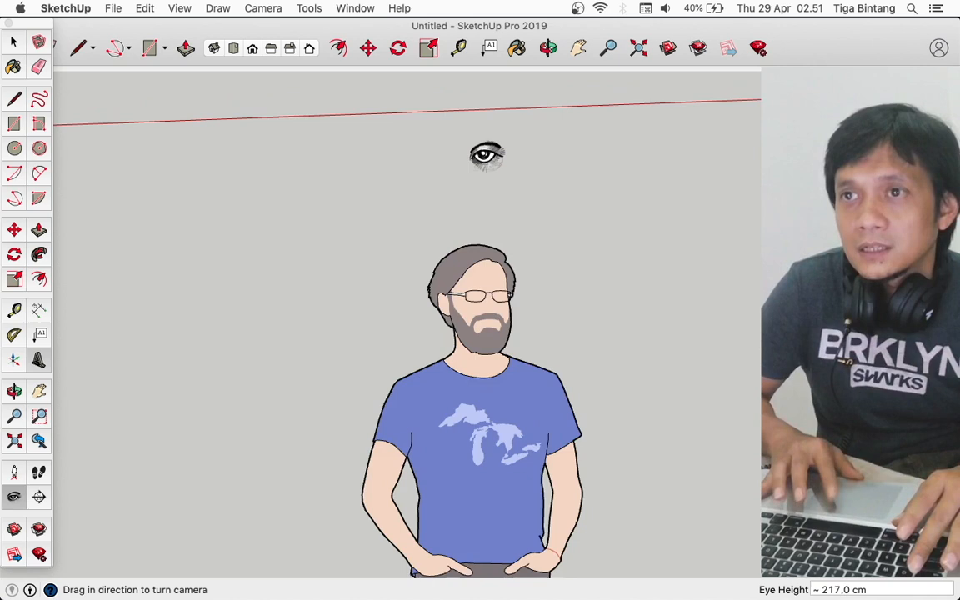
pyautogui.moveTo(520, 304); pyautogui.dragTo(94, 228)
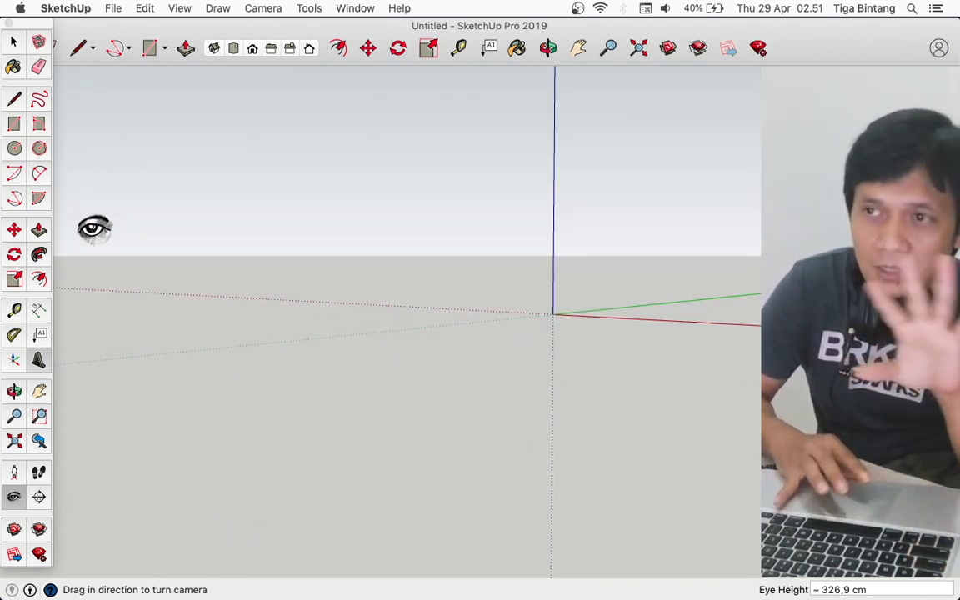
pyautogui.moveTo(299, 261); pyautogui.dragTo(254, 252)
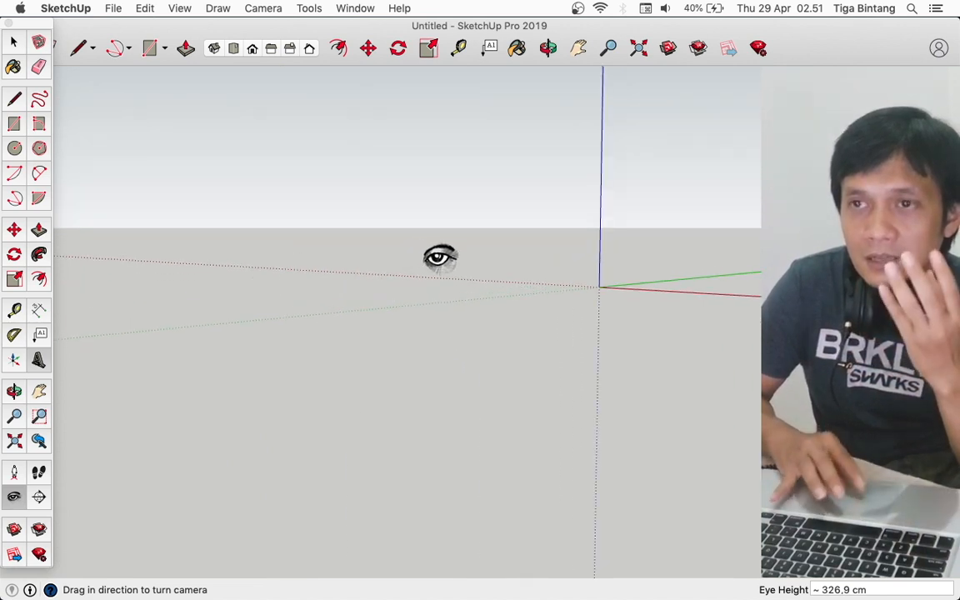
pyautogui.moveTo(458, 255); pyautogui.dragTo(263, 298)
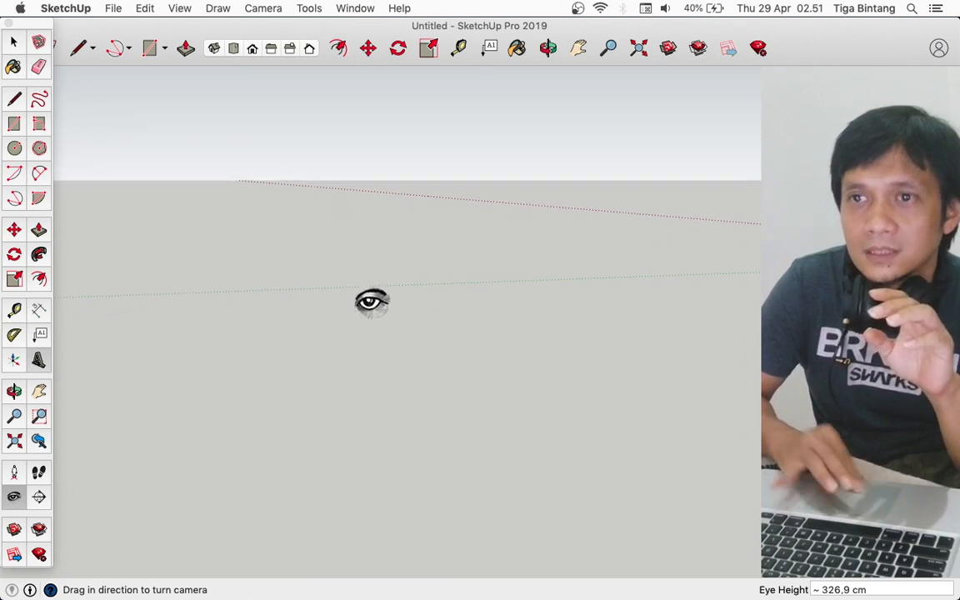
pyautogui.hotkey('shift', 'z')
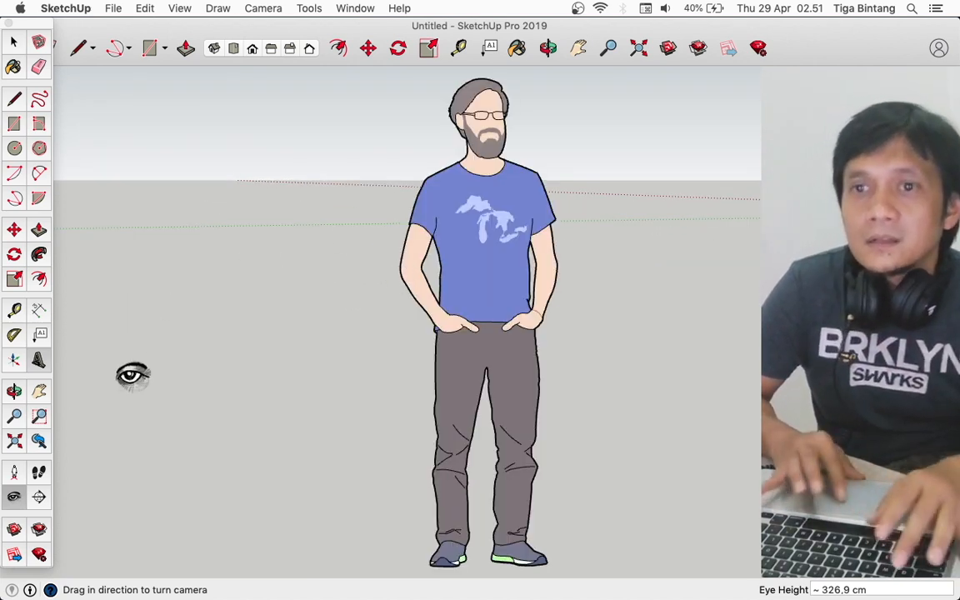
# - Place a horizontal section plane on the ground by the human figure's legs, keeping the default name Section 1 and symbol 1
pyautogui.click(38, 498)
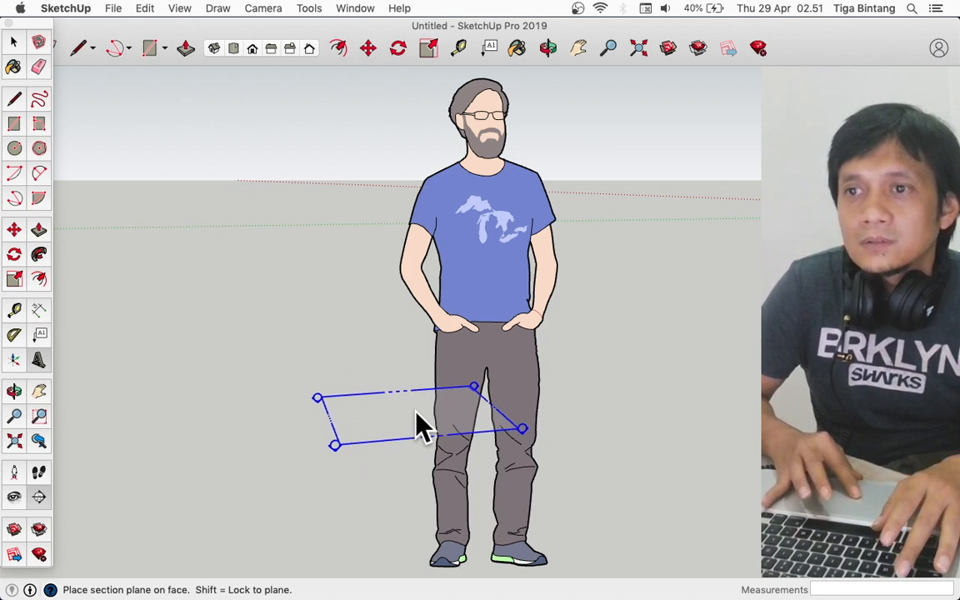
pyautogui.click(421, 425)
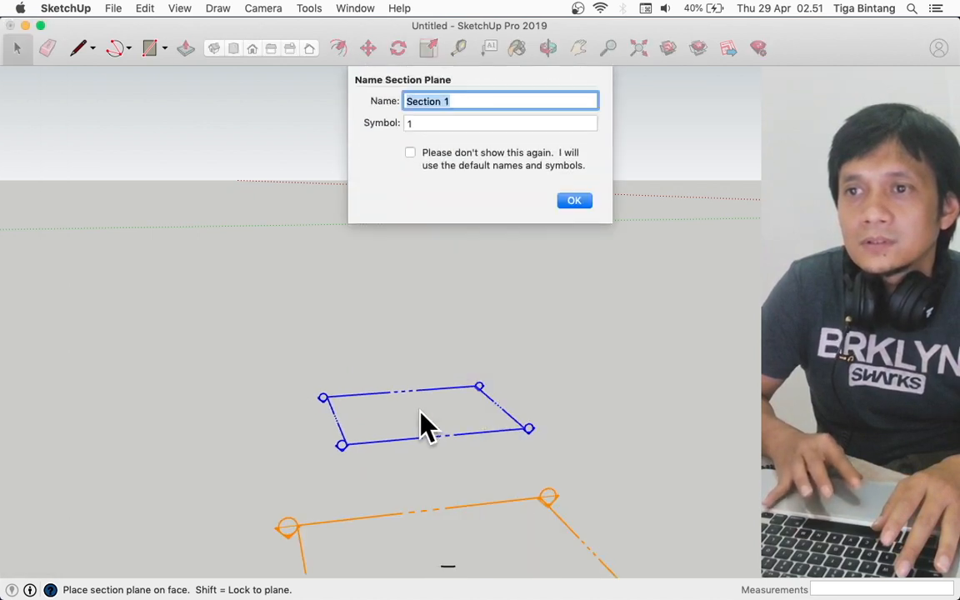
pyautogui.click(573, 203)
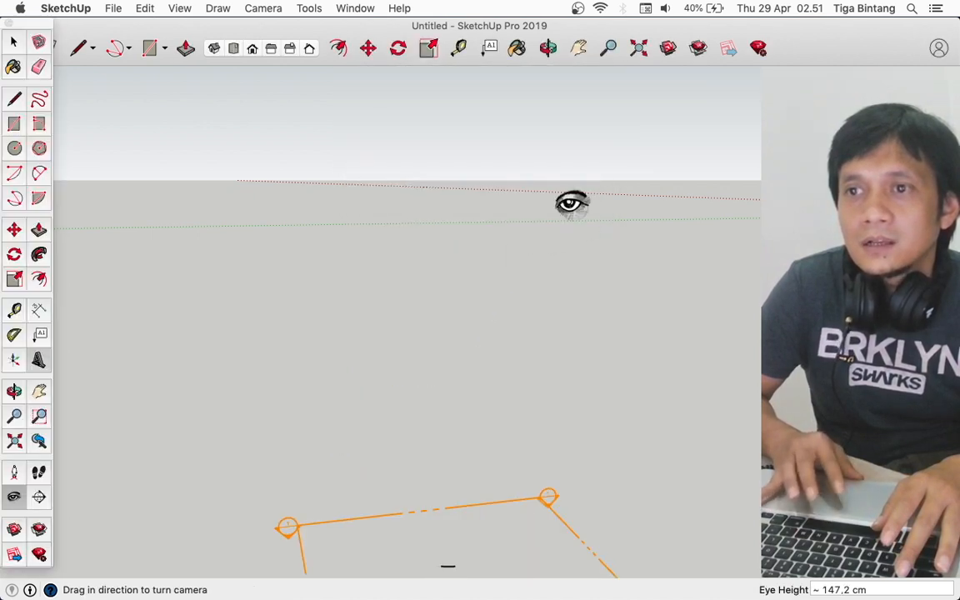
pyautogui.scroll(-5, 497, 397)
pyautogui.scroll(-3, 497, 397)
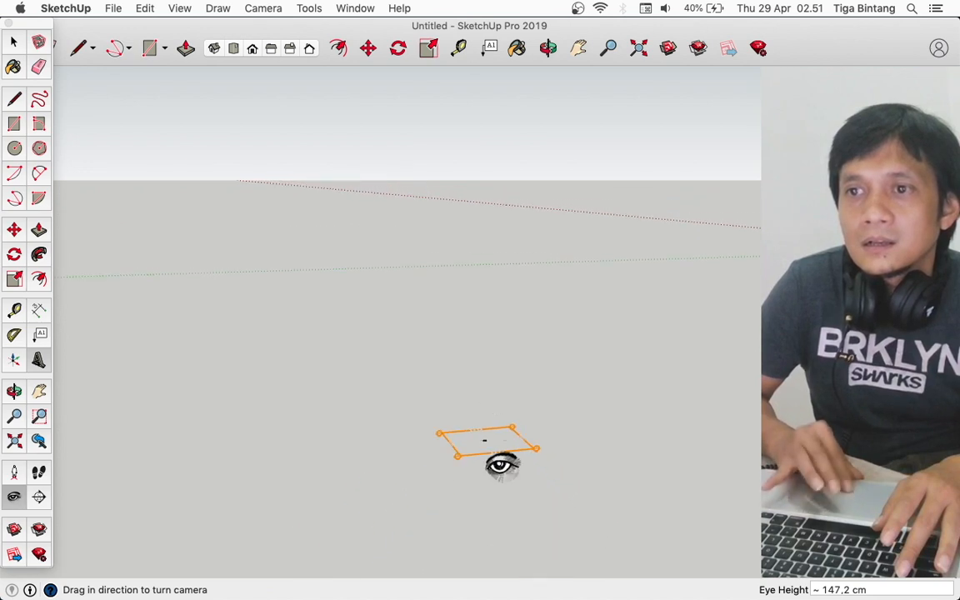
# - Move the horizontal section plane about 69 cm straight up along the blue axis so it cuts through the human figure's thighs
pyautogui.press('o')
pyautogui.moveTo(492, 445); pyautogui.dragTo(482, 527)
pyautogui.press('space')
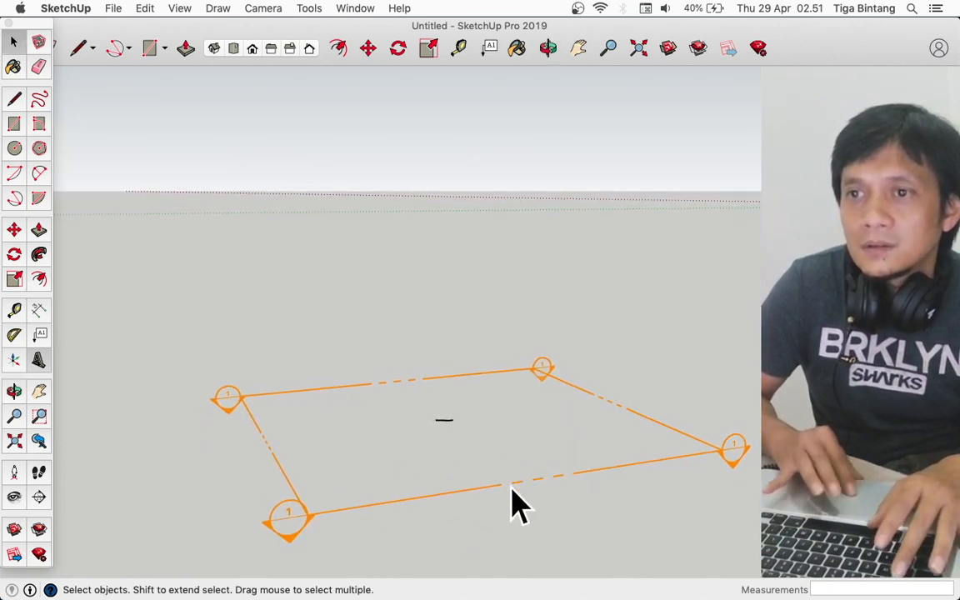
pyautogui.click(512, 490)
pyautogui.press('m')
pyautogui.click(510, 486)
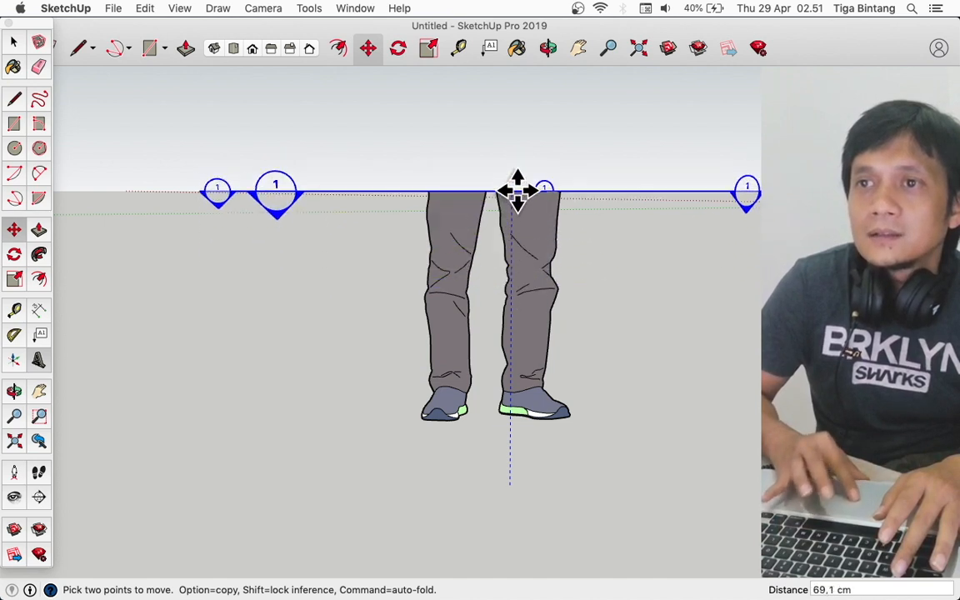
pyautogui.click(516, 189)
pyautogui.press('o')
pyautogui.moveTo(604, 199); pyautogui.dragTo(459, 289)
pyautogui.press('space')
pyautogui.click(542, 338)
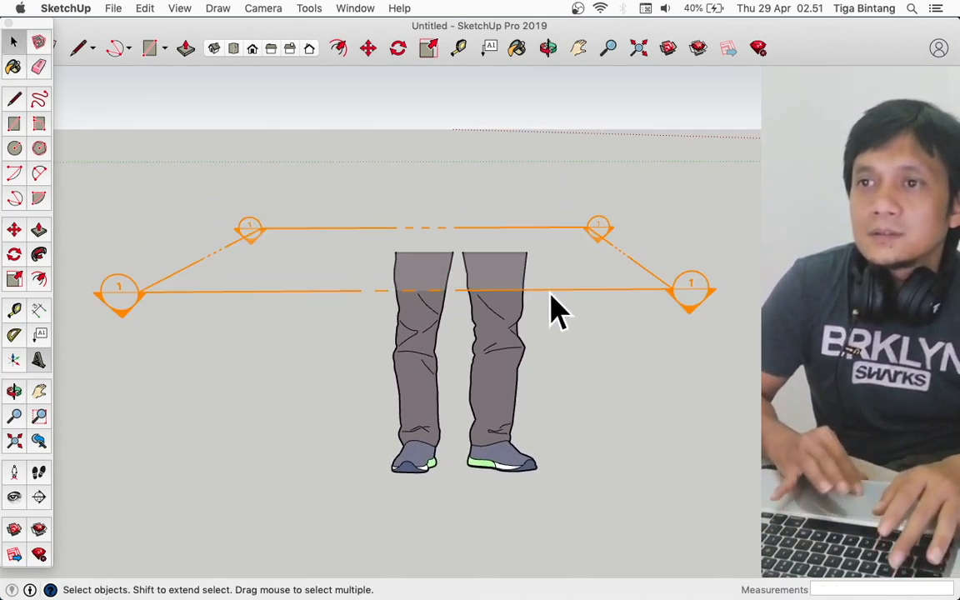
# - Try raising the section plane about 15 cm further, and undo the move
pyautogui.click(569, 288)
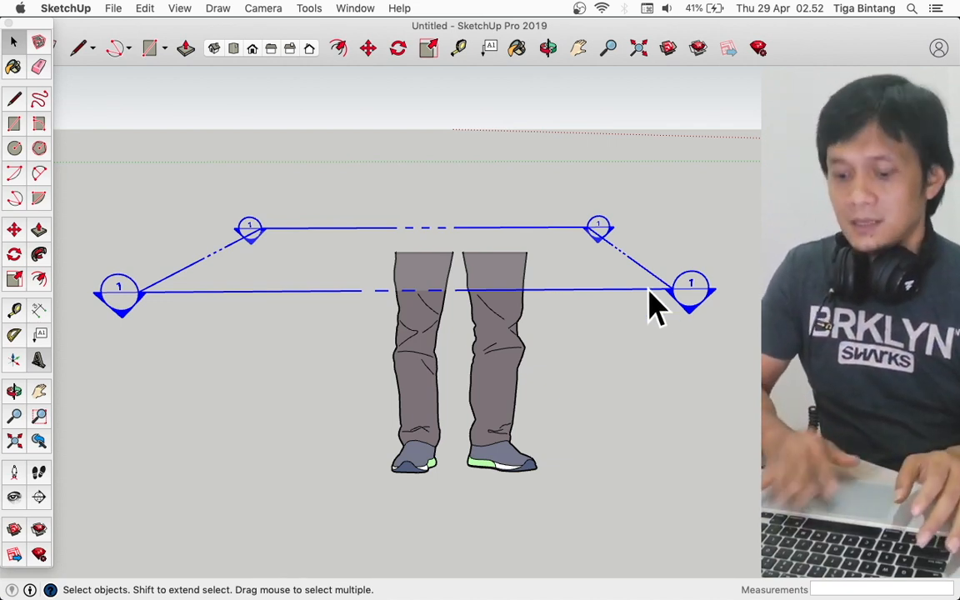
pyautogui.press('m')
pyautogui.moveTo(649, 287); pyautogui.dragTo(613, 223)
pyautogui.rightClick(610, 219)
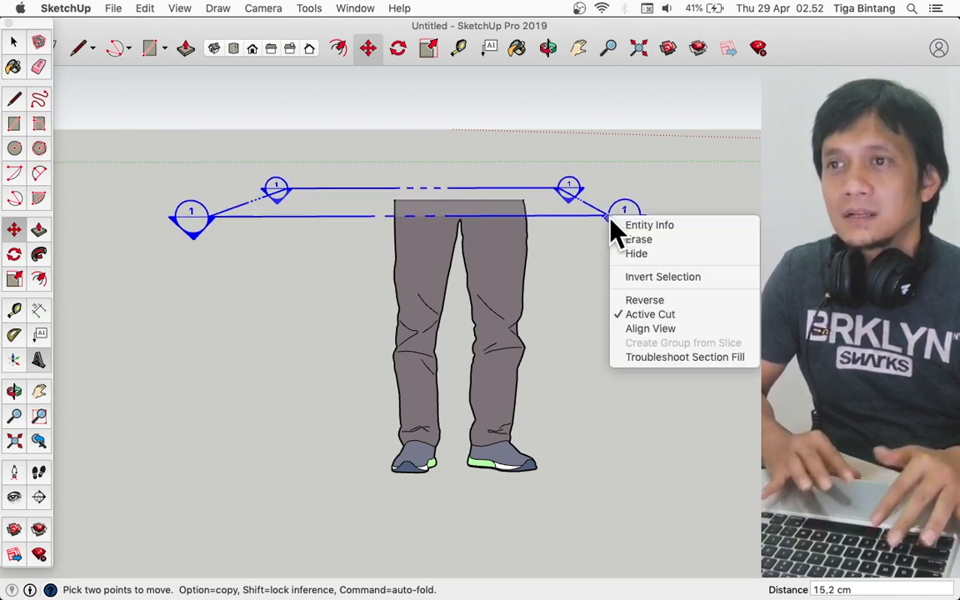
pyautogui.click(694, 275)
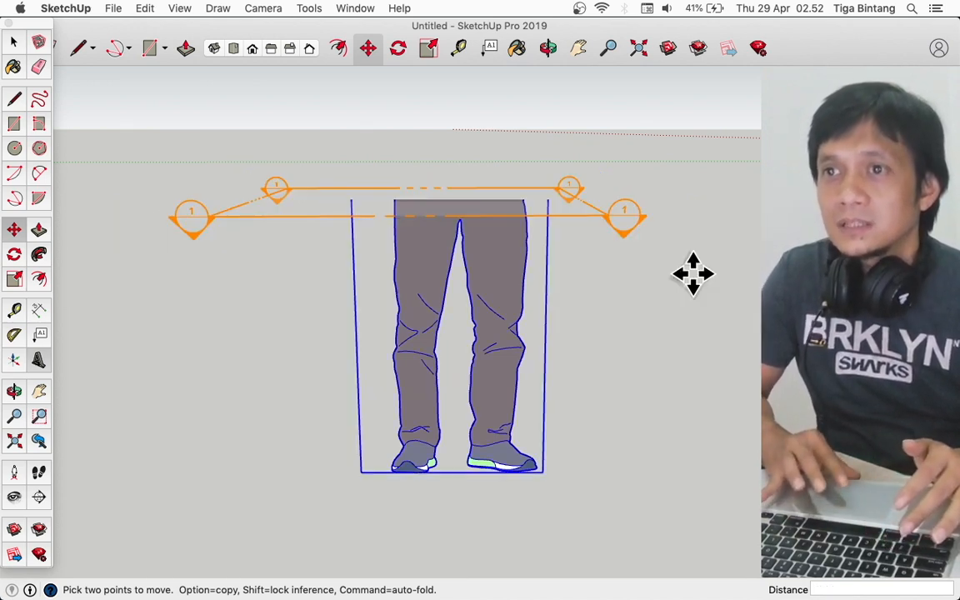
pyautogui.click(635, 227)
pyautogui.press('Escape')
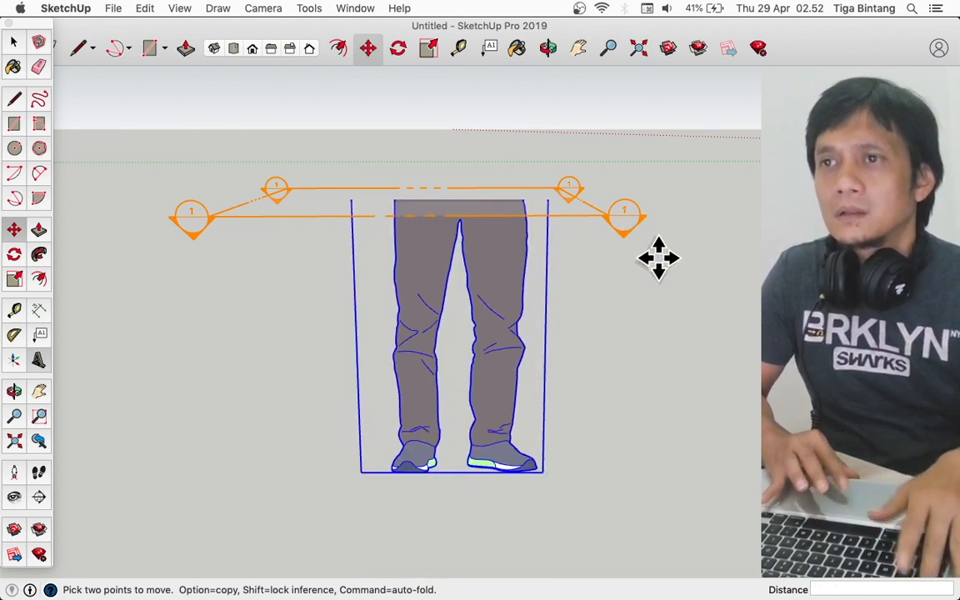
pyautogui.press('space')
pyautogui.press('super+z')
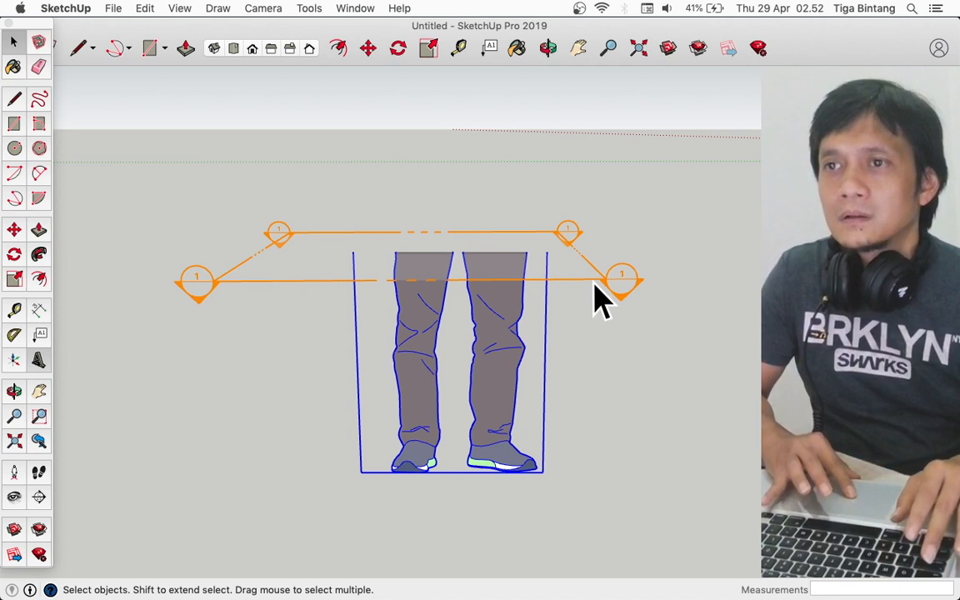
# - Reverse the horizontal section plane's cutting direction and view the human figure's upper body from another angle
pyautogui.click(595, 284)
pyautogui.rightClick(593, 283)
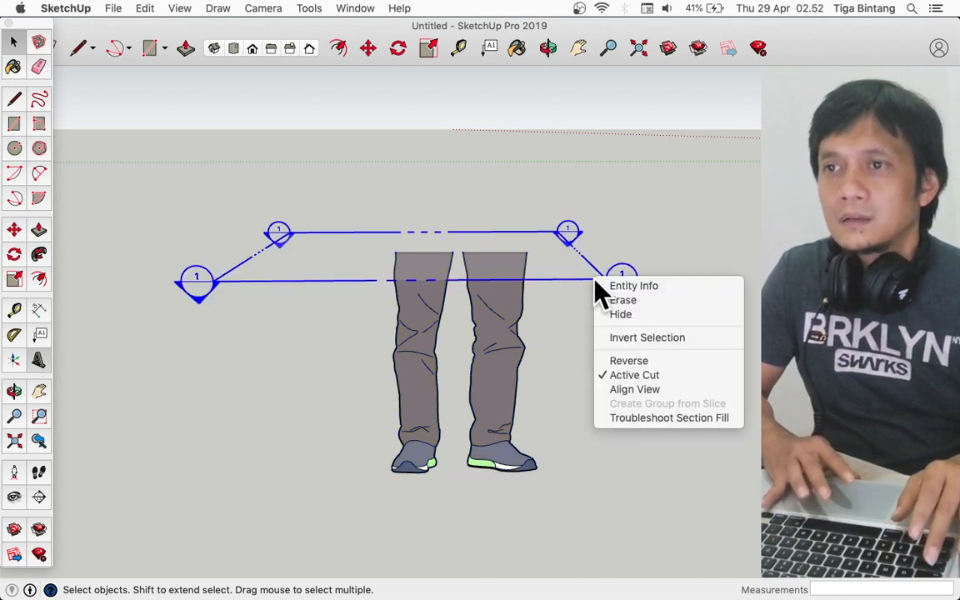
pyautogui.click(691, 367)
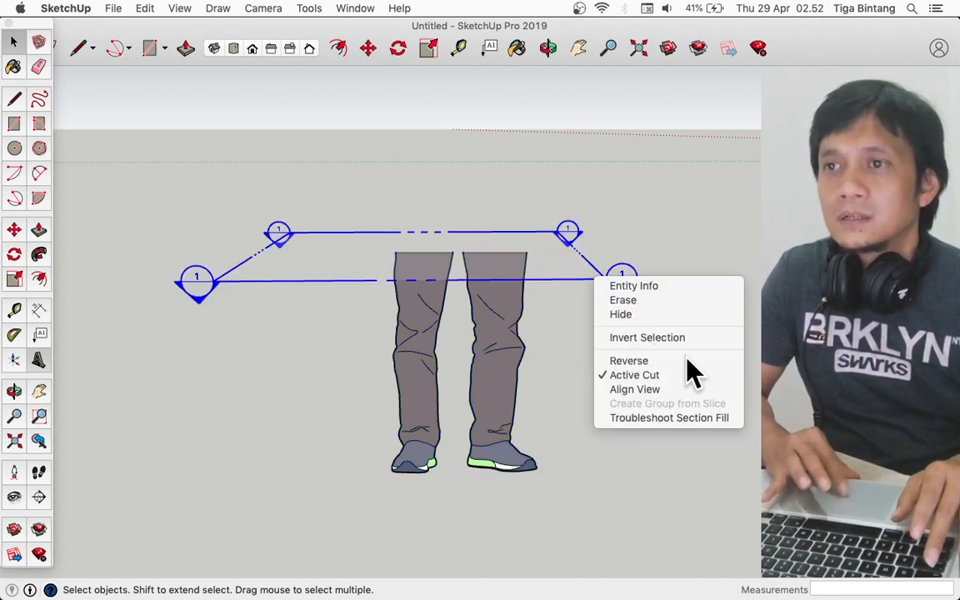
pyautogui.click(674, 347)
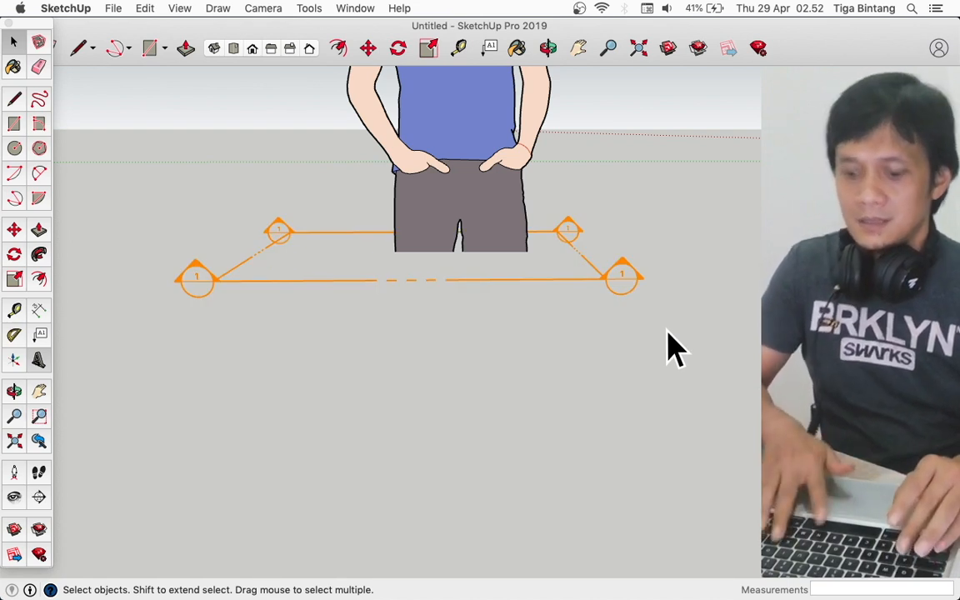
pyautogui.press('o')
pyautogui.keyDown('shift'); pyautogui.moveTo(666, 326); pyautogui.dragTo(643, 521); pyautogui.keyUp('shift')
pyautogui.moveTo(612, 427); pyautogui.dragTo(512, 427)
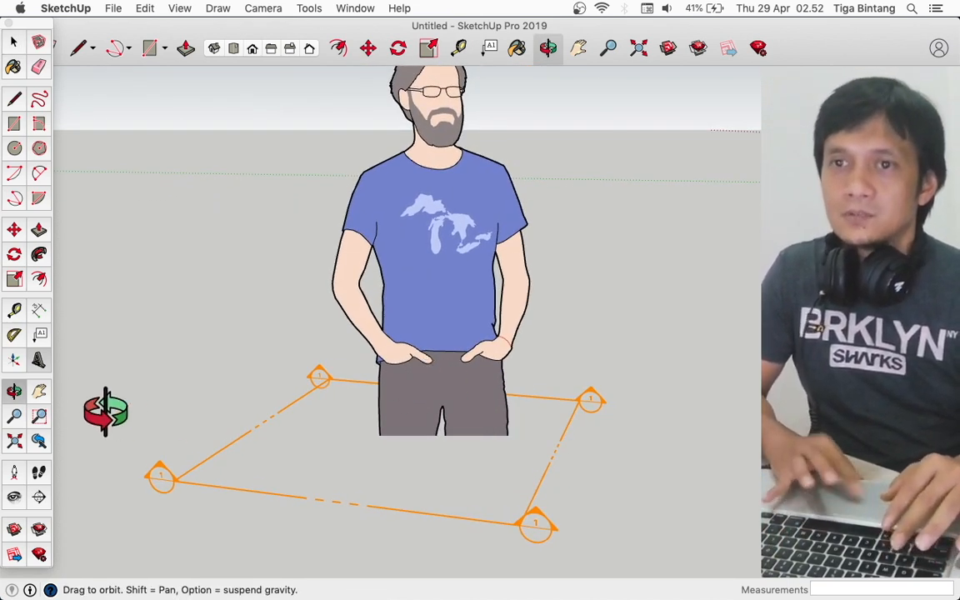
# - Place a vertical section plane locked perpendicular to the green axis through the human figure's torso, accepting the default name
pyautogui.click(39, 497)
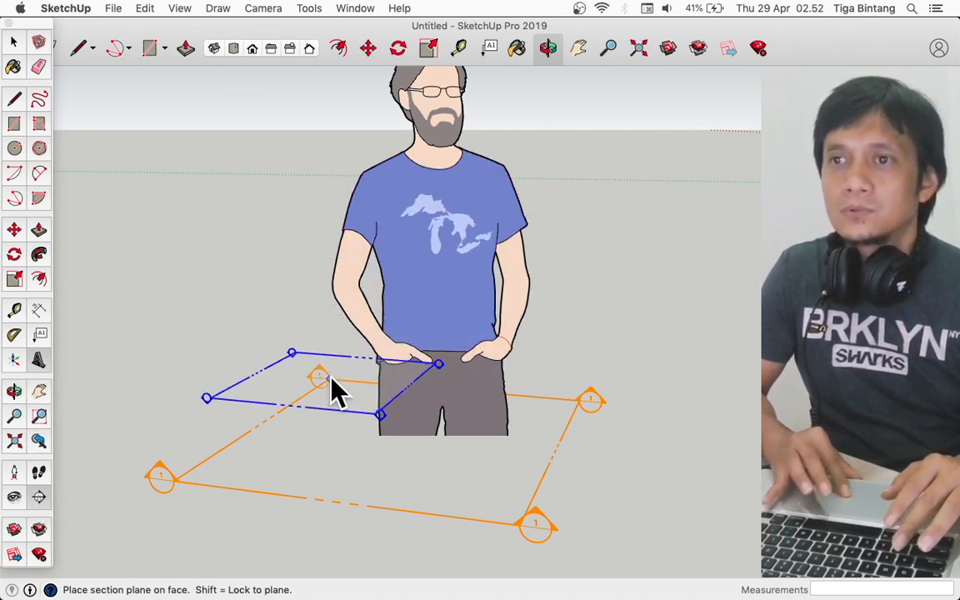
pyautogui.press('Right')
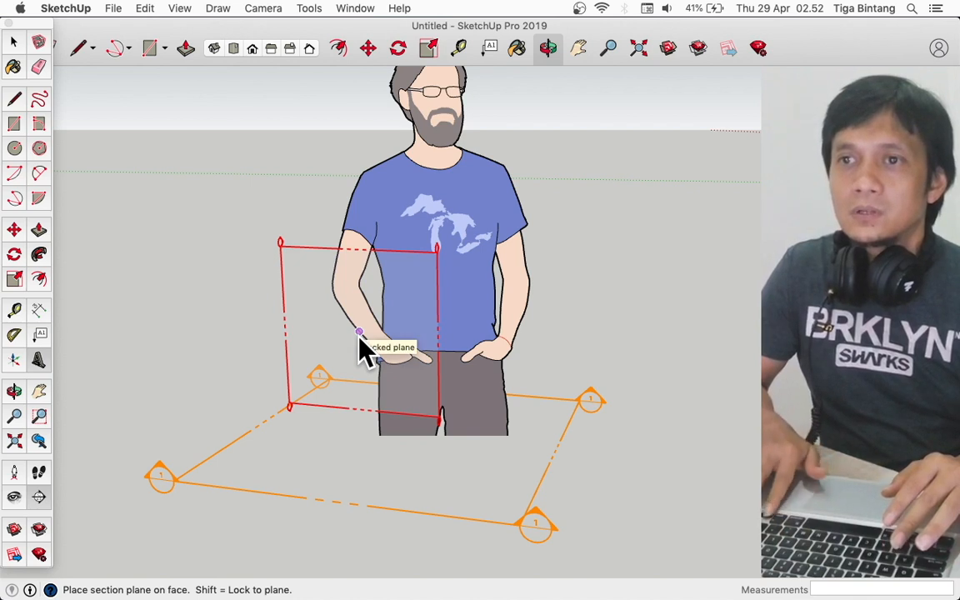
pyautogui.press('Left')
pyautogui.click(424, 308)
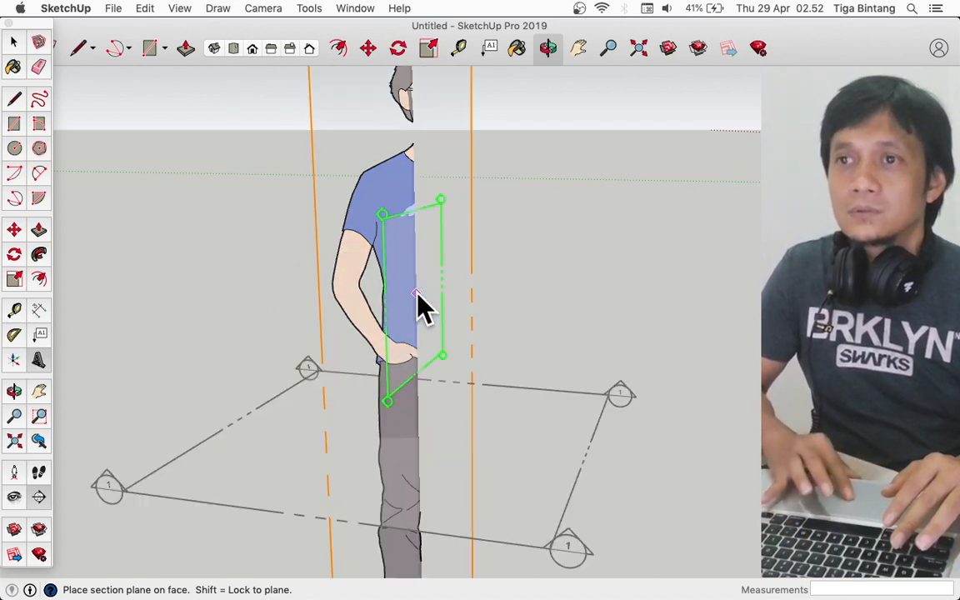
pyautogui.click(572, 202)
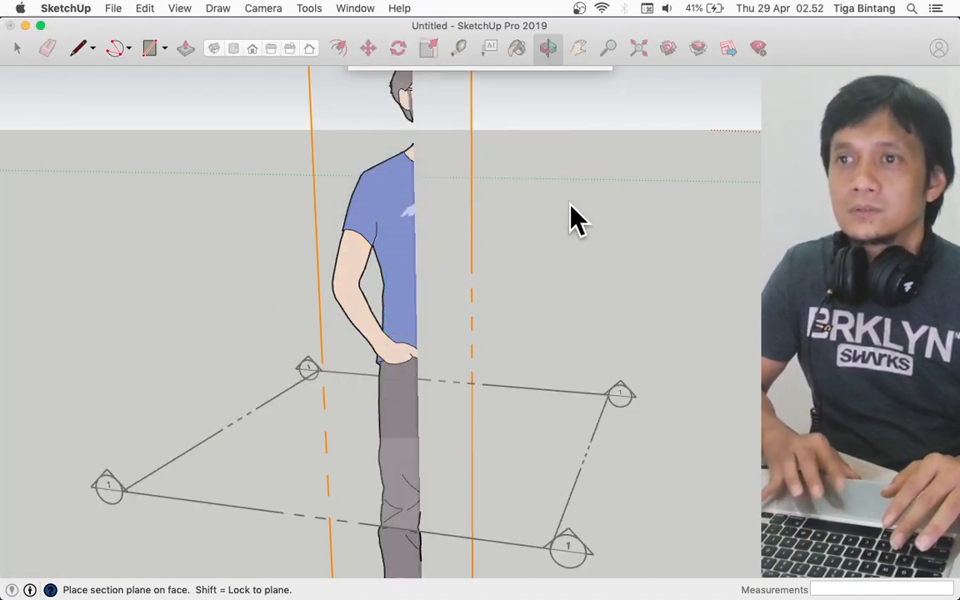
# - Select both section planes around the human figure and delete them
pyautogui.press('space')
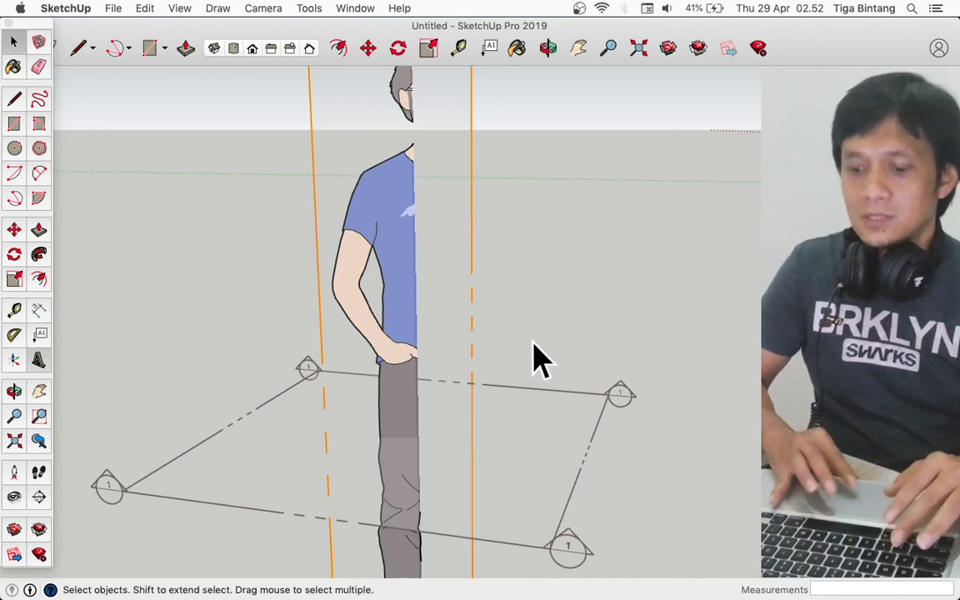
pyautogui.press('o')
pyautogui.moveTo(557, 332); pyautogui.dragTo(516, 336)
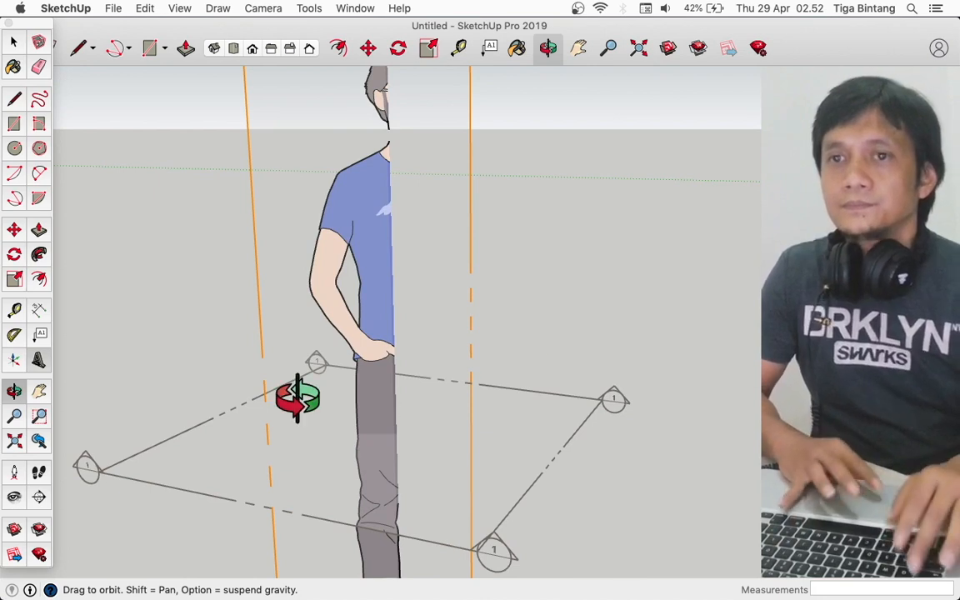
pyautogui.press('space')
pyautogui.moveTo(511, 300); pyautogui.dragTo(472, 446)
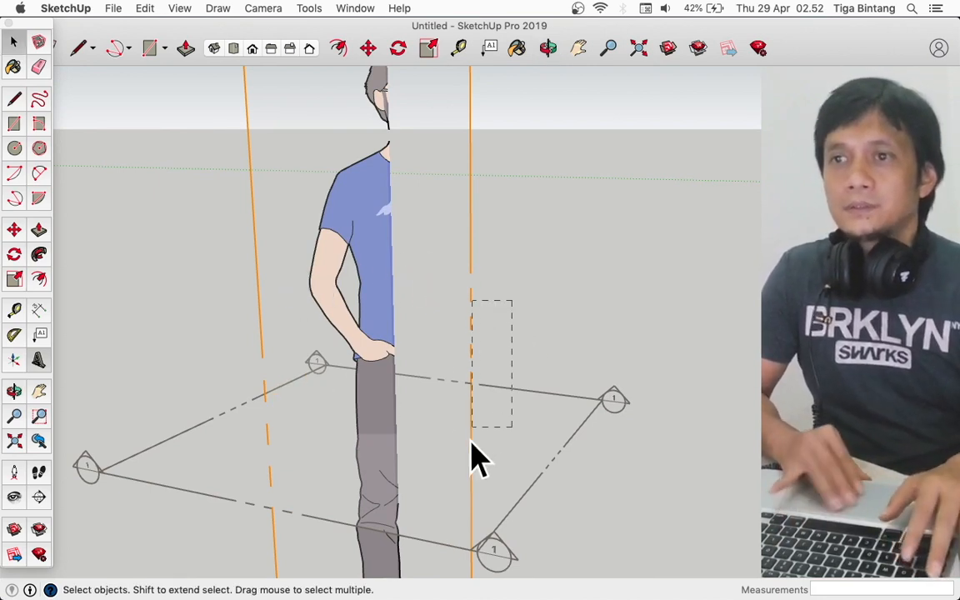
pyautogui.moveTo(451, 493); pyautogui.dragTo(453, 495)
pyautogui.press('Delete')
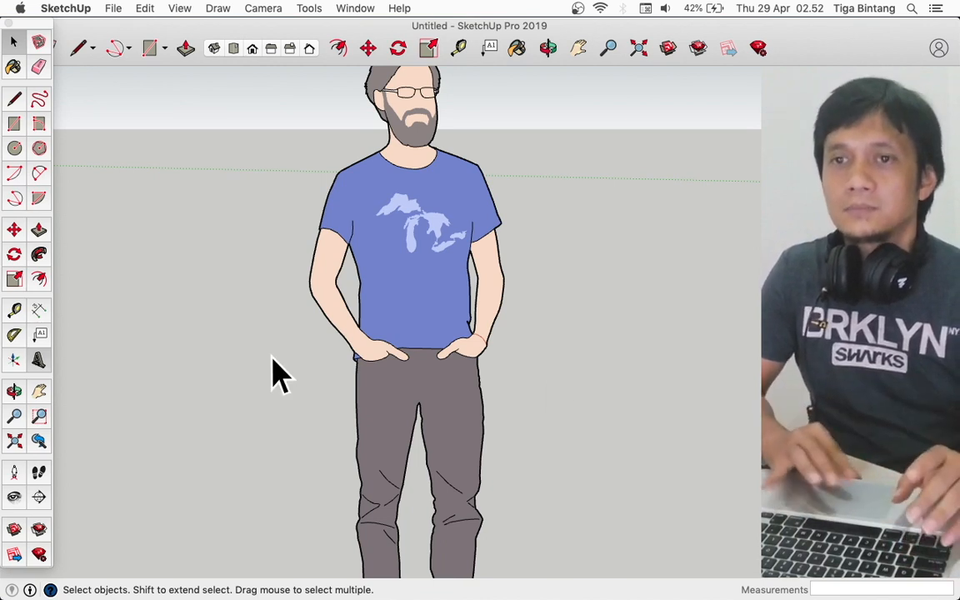
# - Move the view toward the human figure with the Walk tool and return to the Select tool
pyautogui.click(40, 474)
pyautogui.moveTo(464, 375); pyautogui.dragTo(456, 284)
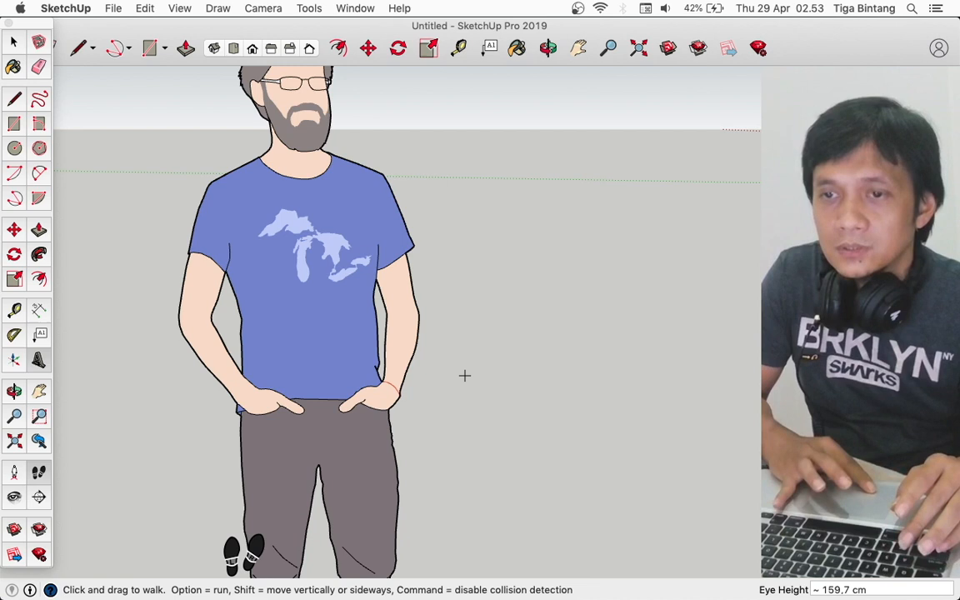
pyautogui.moveTo(389, 379); pyautogui.dragTo(450, 223)
pyautogui.press('space')
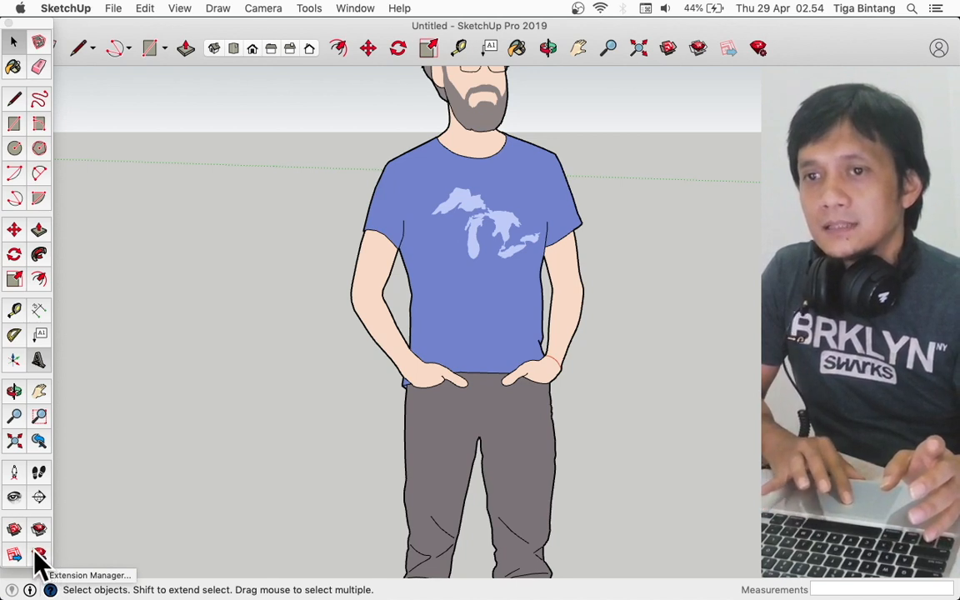
# - Enable Advanced Camera Tools, Dynamic Components, Sandbox Tools and Trimble Connect in Extension Manager, and discard the changes
pyautogui.click(36, 553)
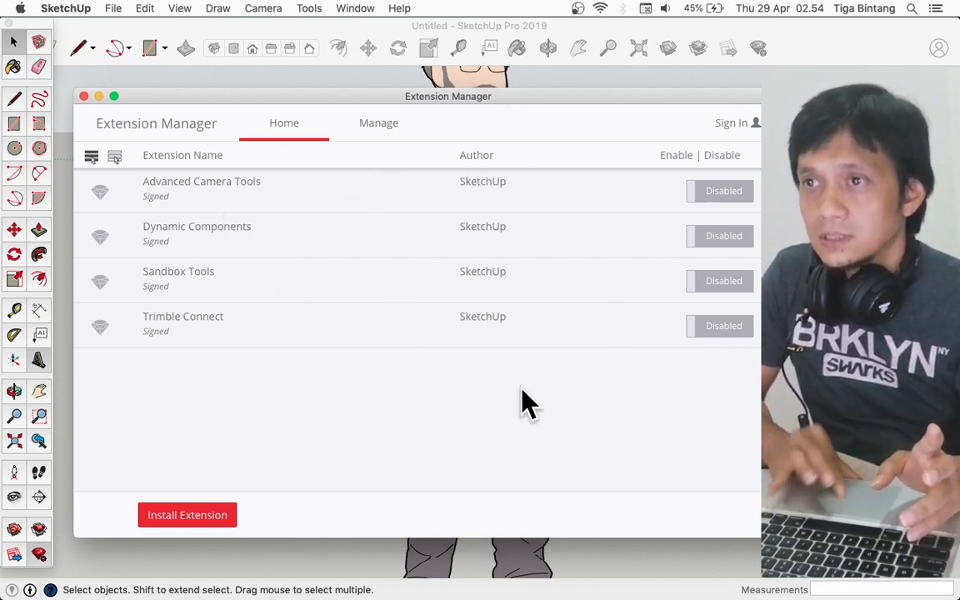
pyautogui.click(718, 198)
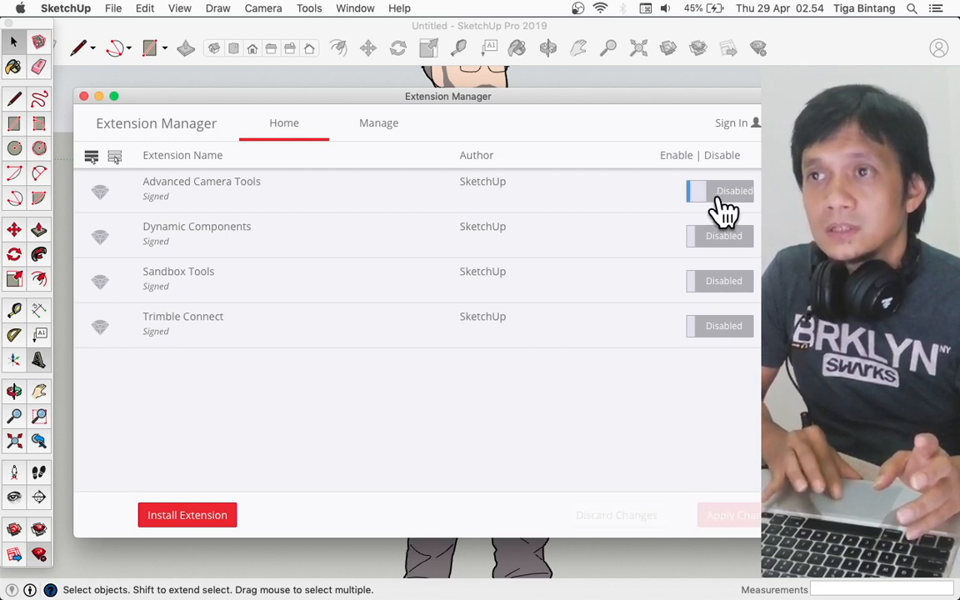
pyautogui.click(724, 238)
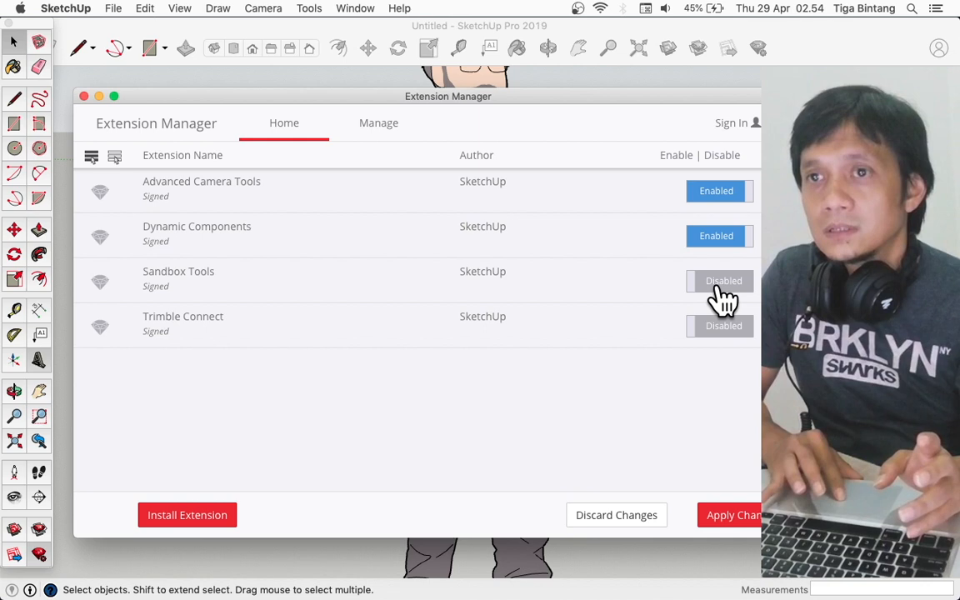
pyautogui.click(714, 287)
pyautogui.click(718, 325)
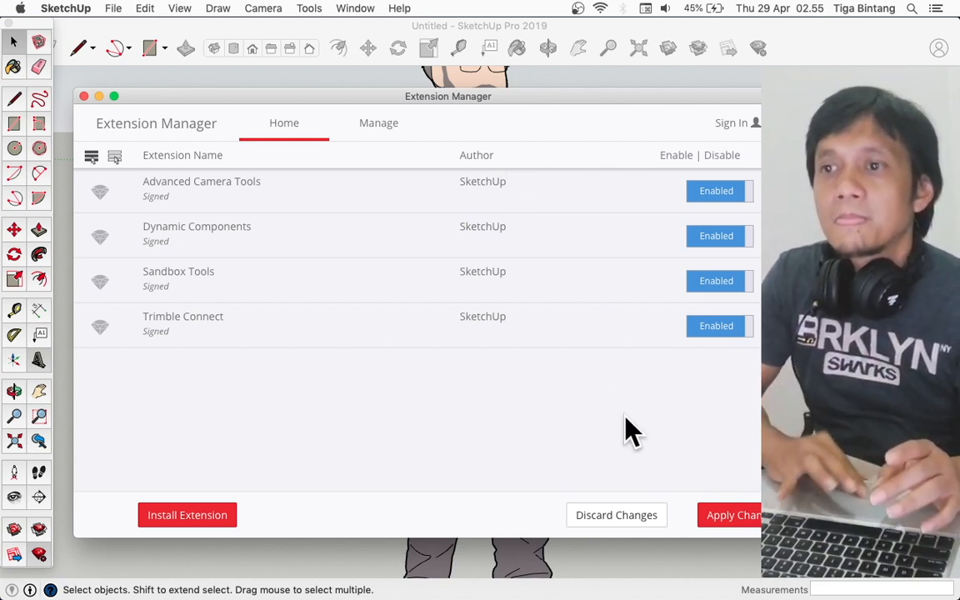
pyautogui.click(615, 518)
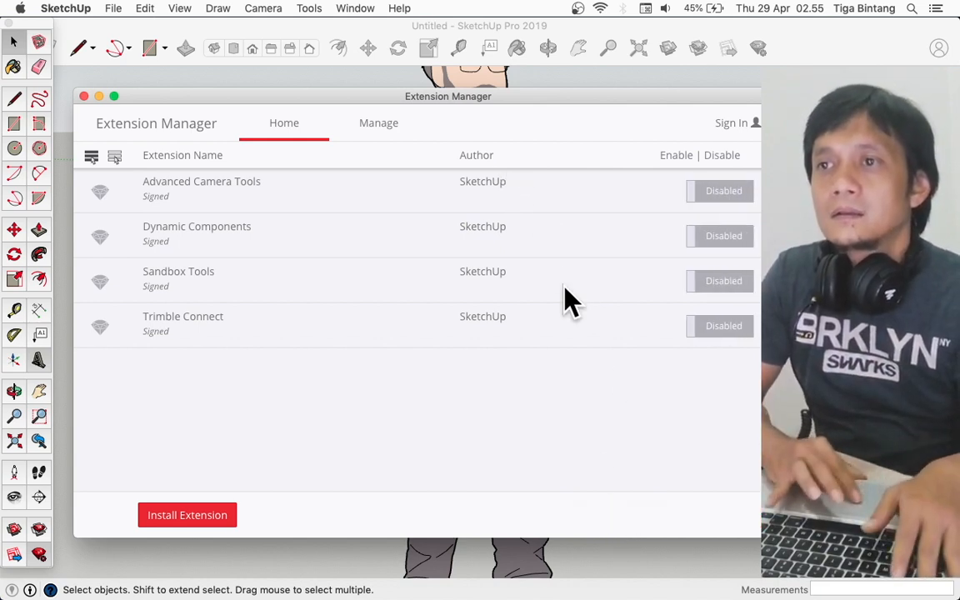
pyautogui.click(83, 96)
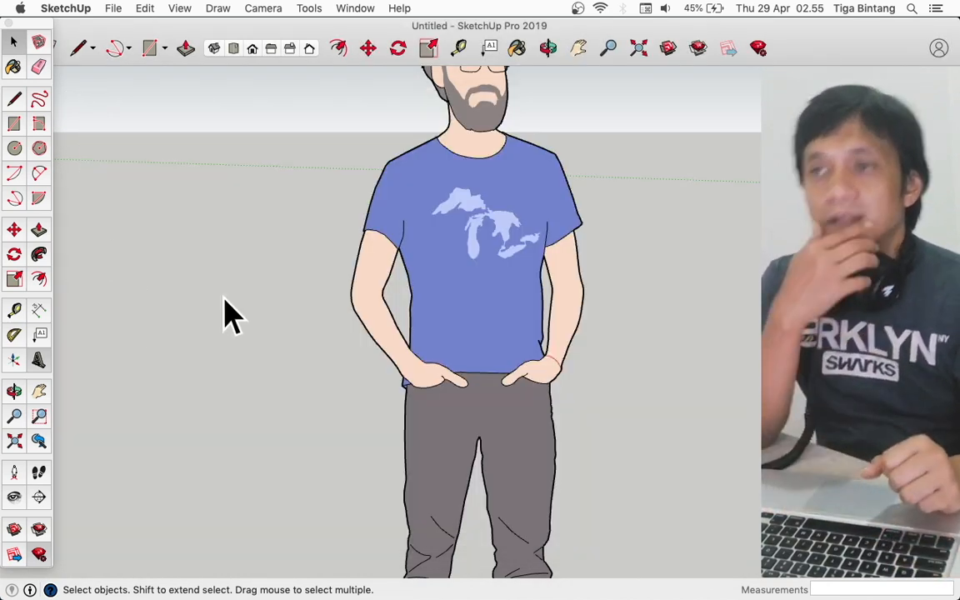